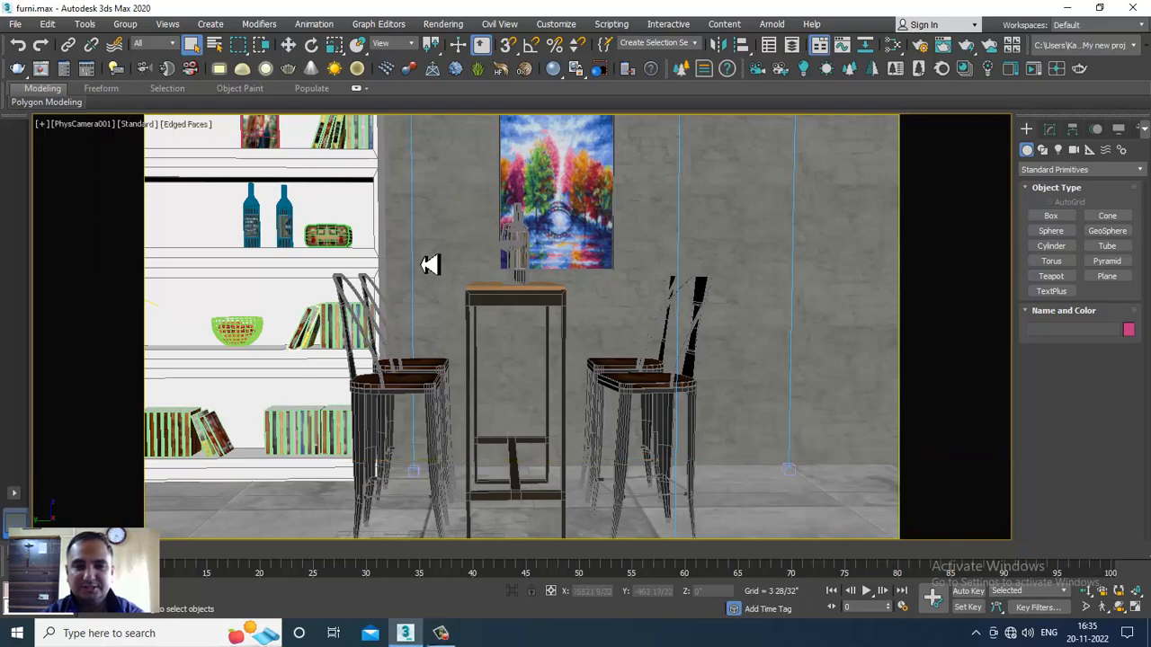
Switch from the camera view to a maximized Perspective view looking into the room at the bookshelf, table and painting
key(alt+w)
click(411, 447)
key(alt+w)
alt+middle_drag(488, 368, 589, 350)
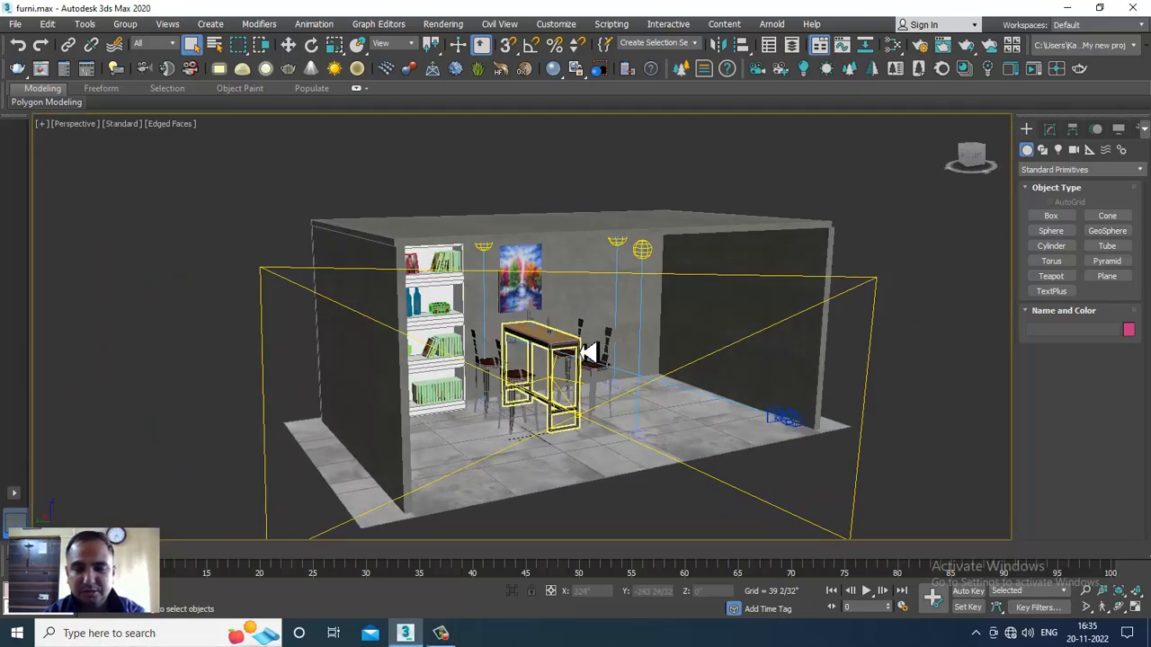
alt+middle_drag(806, 333, 622, 282)
scroll(623, 282, up, 3)
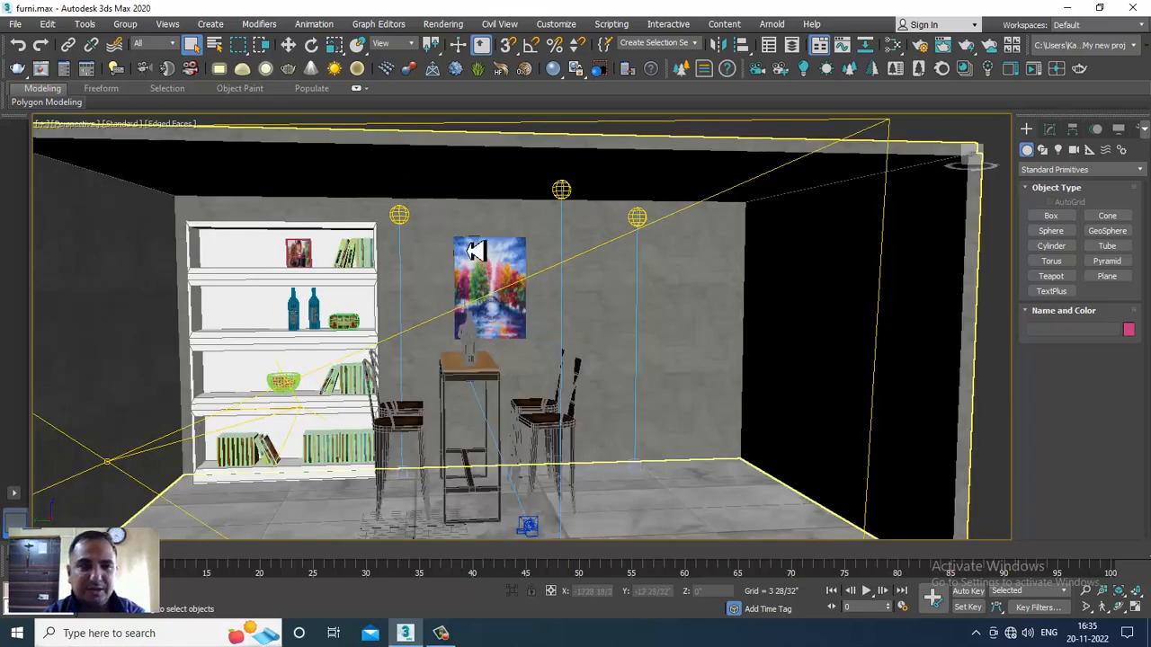
Start a V-Ray IPR preview in the Perspective viewport and close the V-Ray messages window
click(124, 123)
click(168, 158)
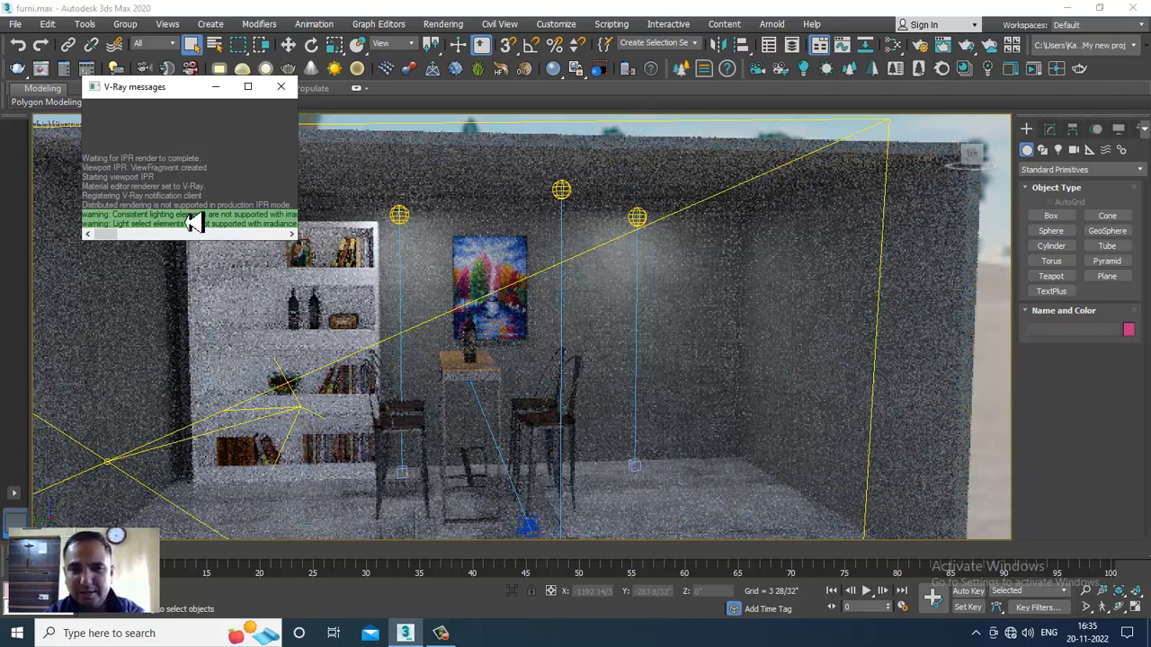
click(561, 191)
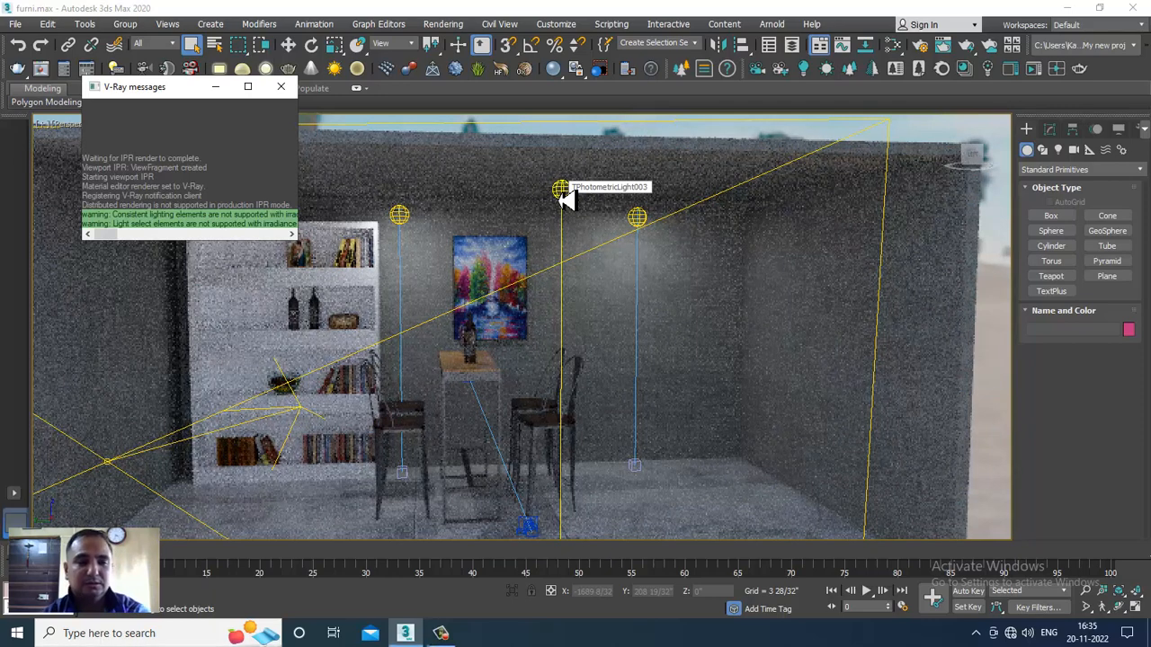
click(337, 244)
click(280, 86)
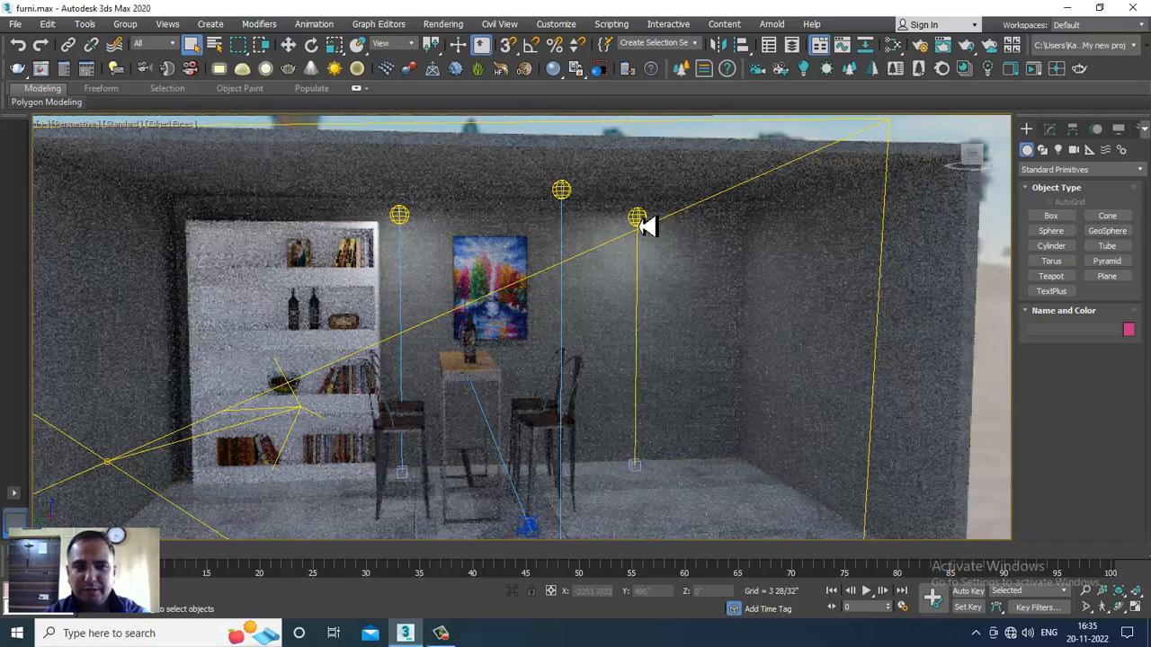
Stop the IPR preview and set the color temperature of the photometric light right of the painting to 2068.794 Kelvin
click(639, 218)
click(118, 123)
click(148, 149)
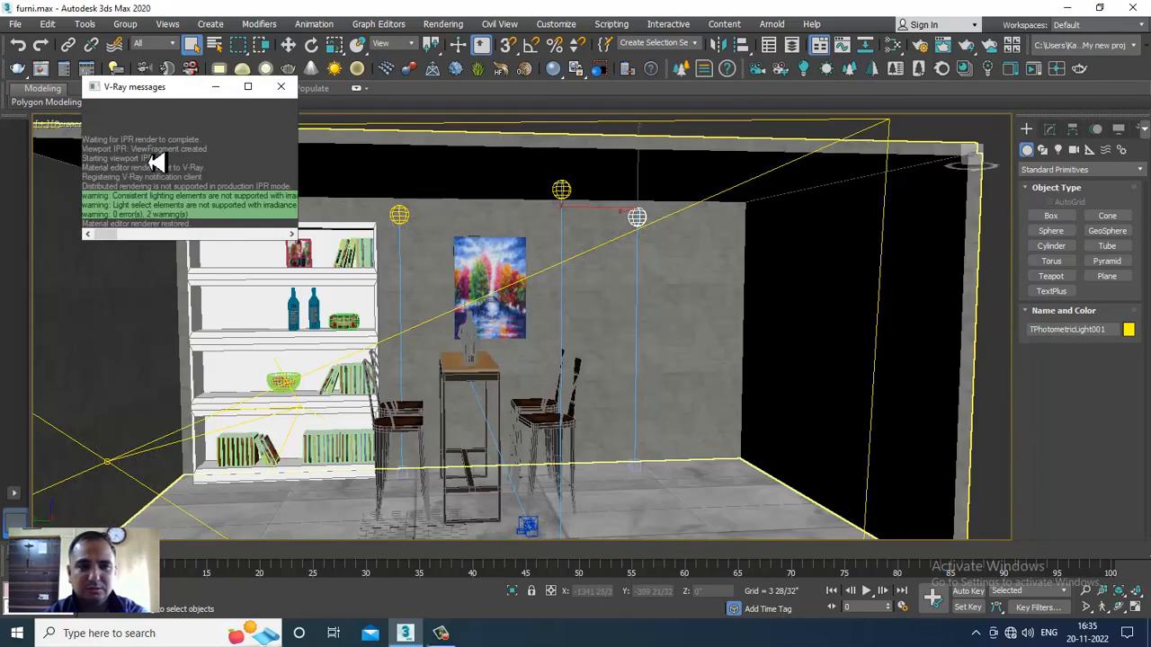
click(1049, 129)
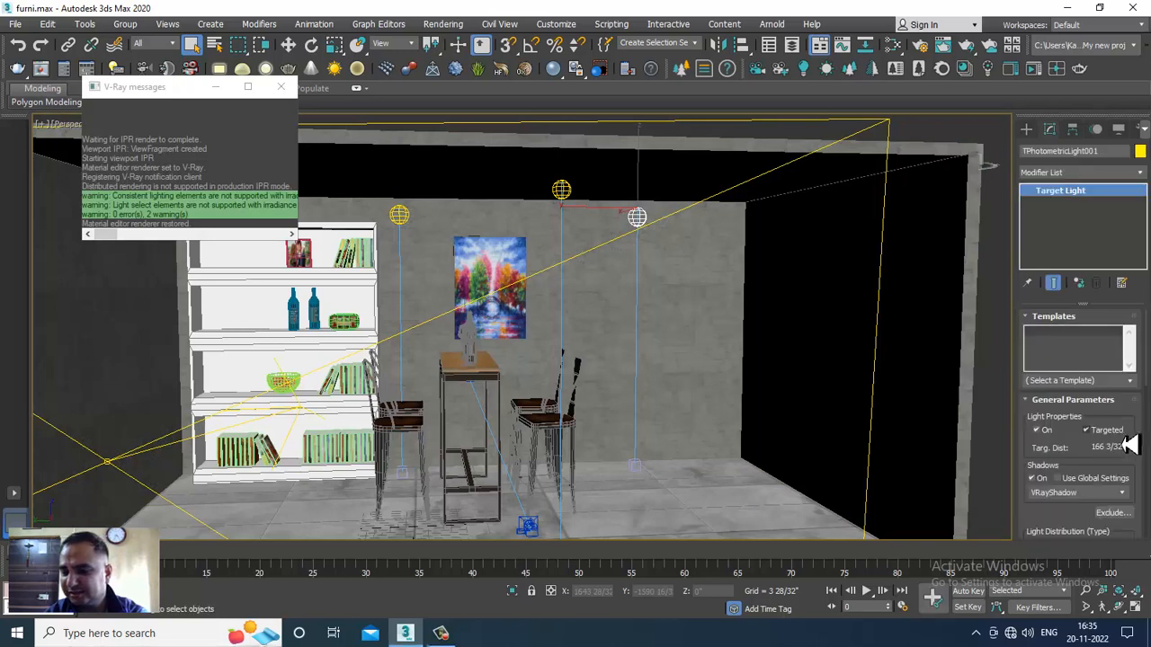
drag(1113, 485, 1092, 231)
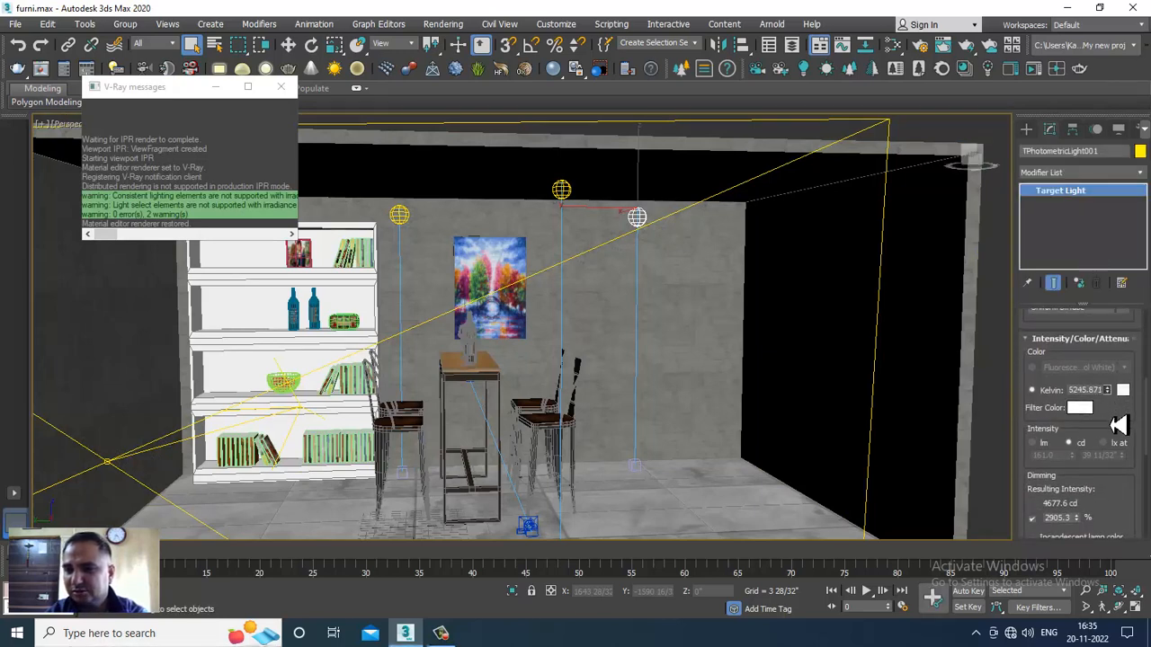
drag(1118, 424, 1122, 454)
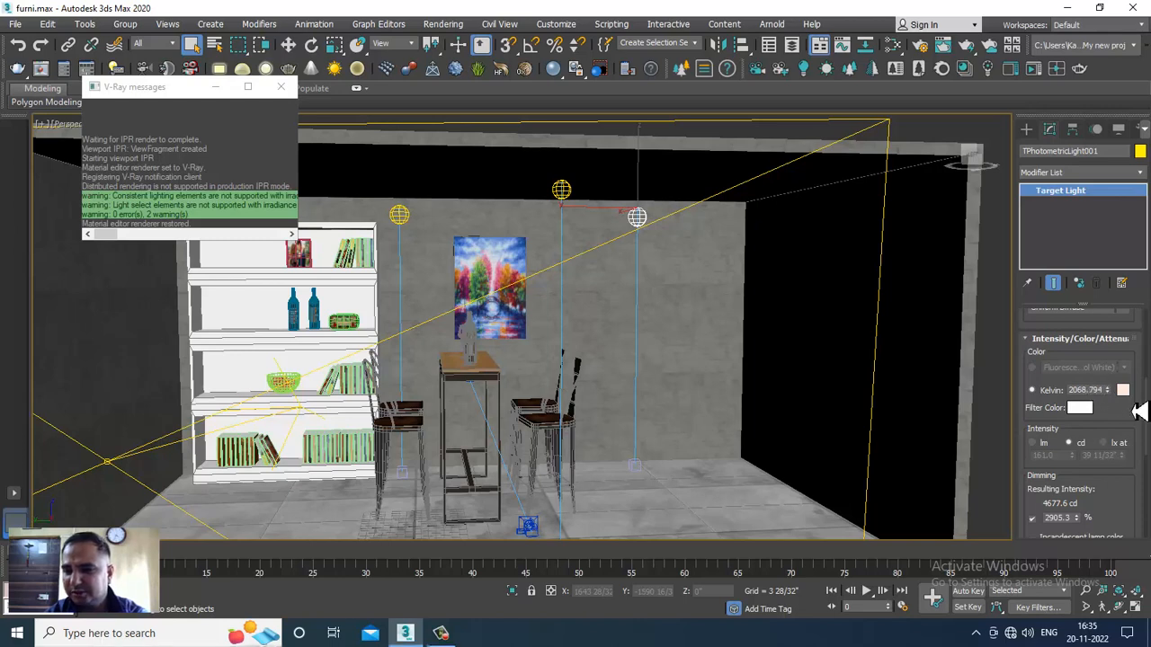
drag(1102, 393, 968, 396)
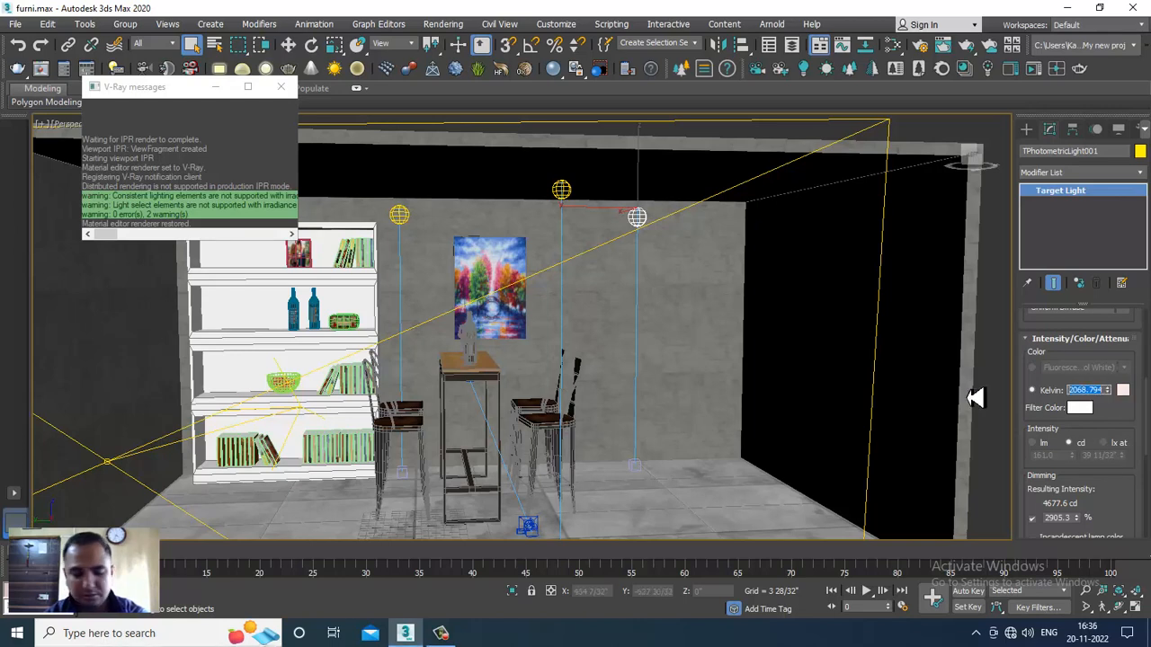
Set the color temperature of the middle photometric light to 2068.794 Kelvin
click(562, 191)
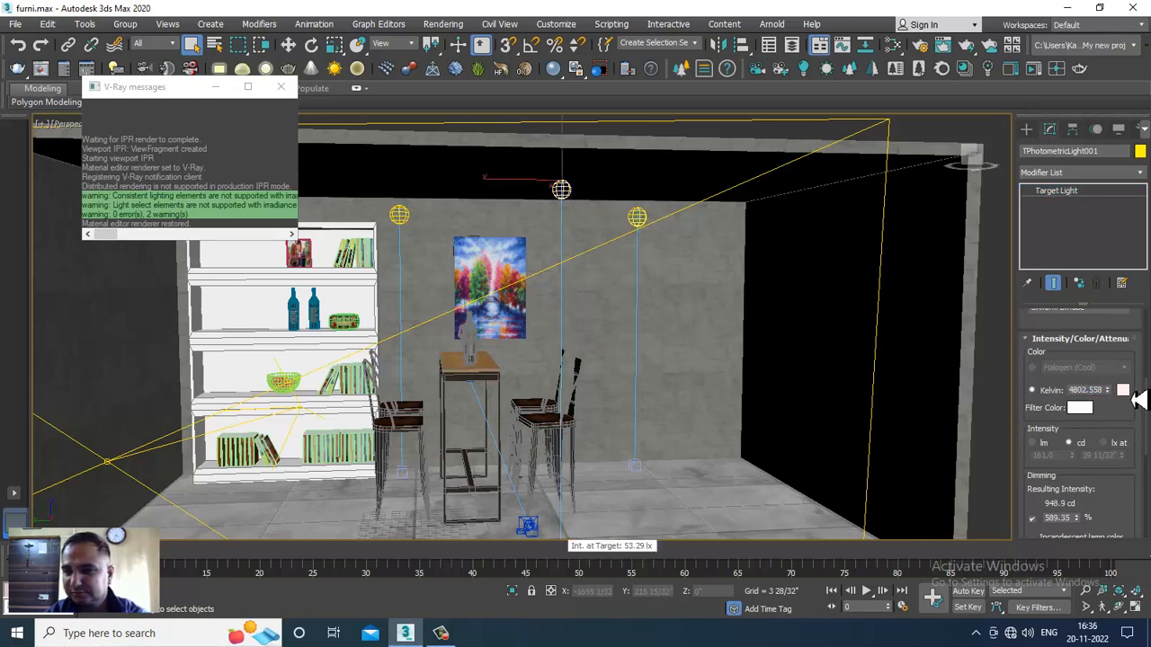
double_click(1088, 390)
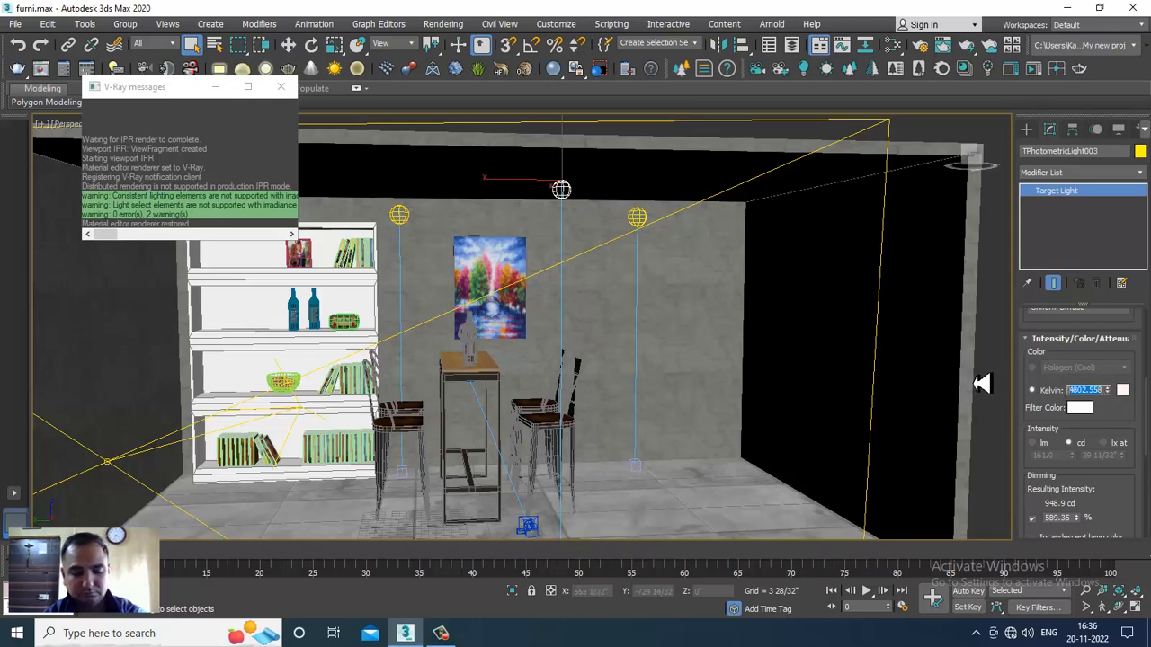
text(8.794)
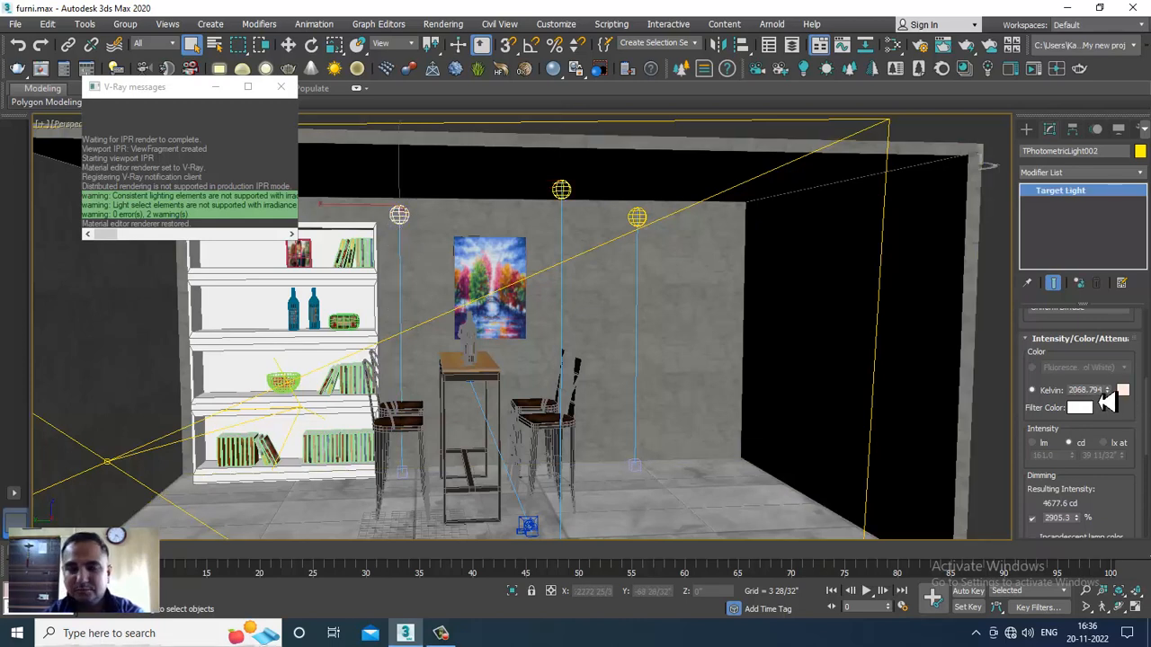
key(alt+2)
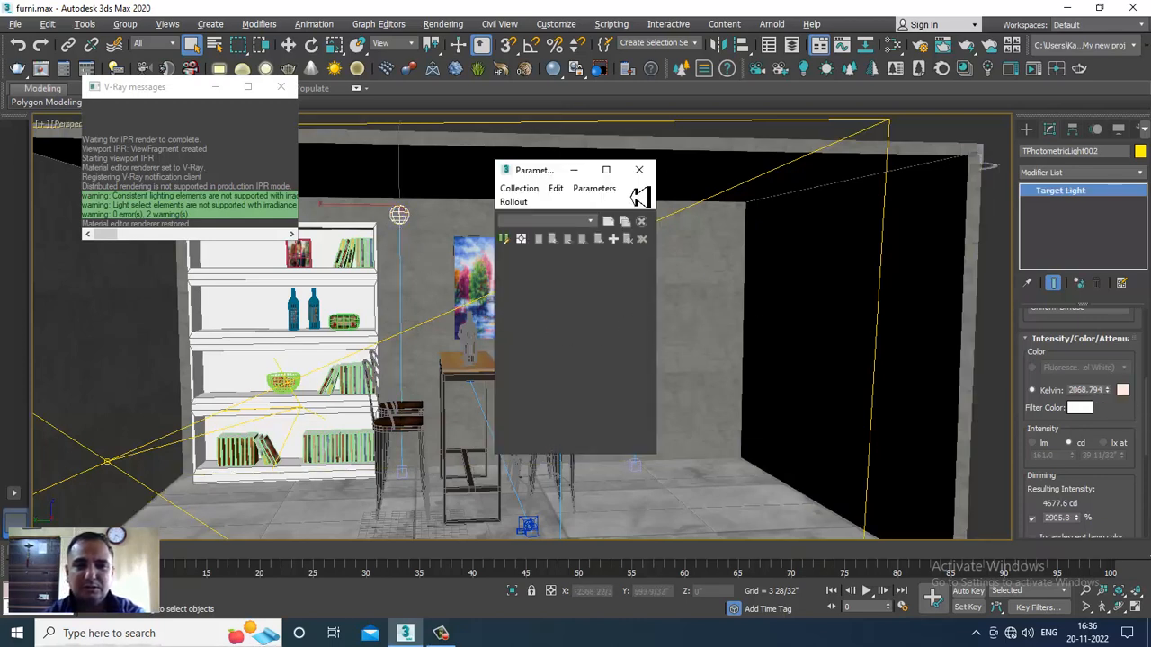
click(639, 169)
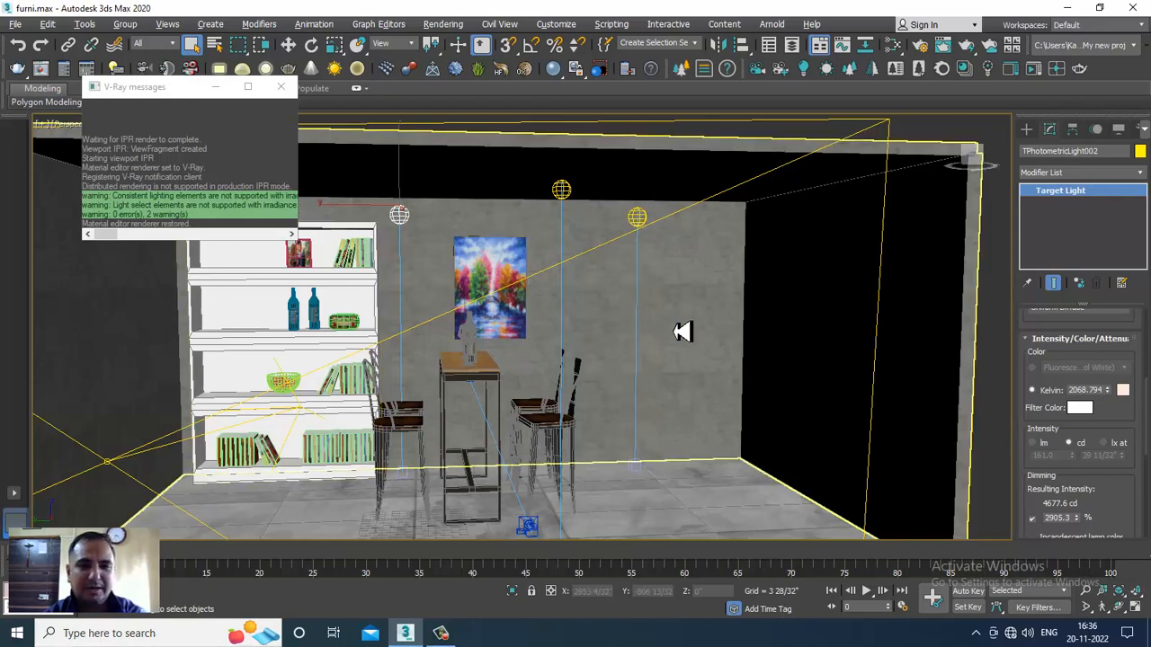
click(501, 419)
key(alt+w)
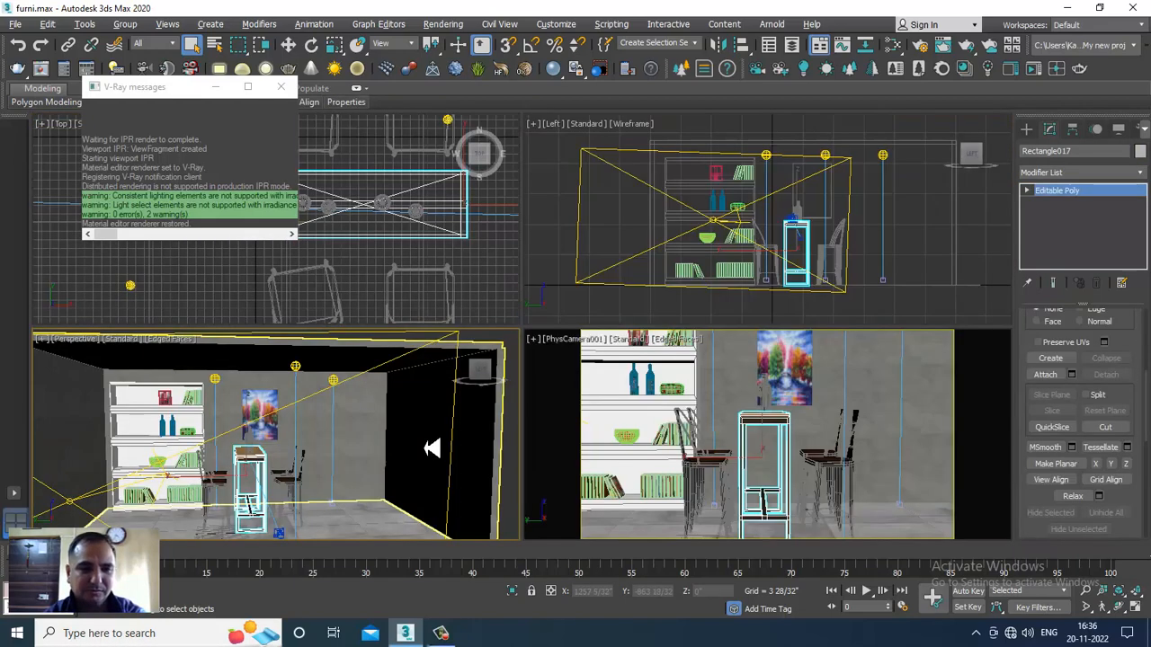
key(alt+w)
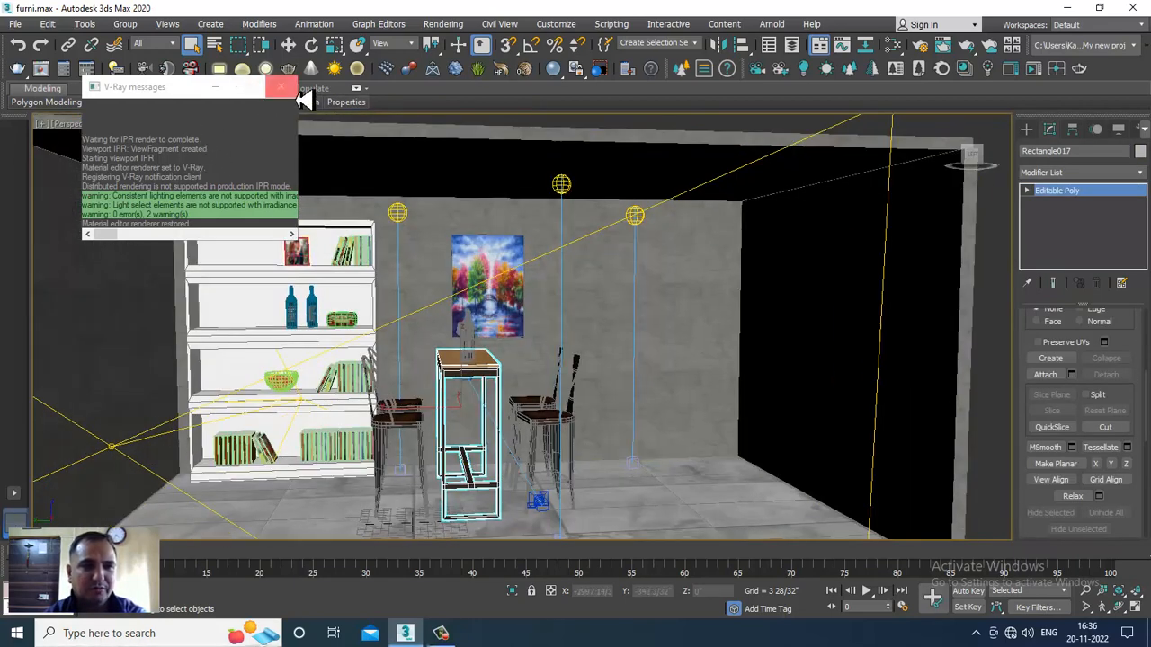
Close the V-Ray messages window and run V-Ray IPR in the Perspective viewport to check the warmer lights
click(295, 90)
click(123, 123)
click(162, 162)
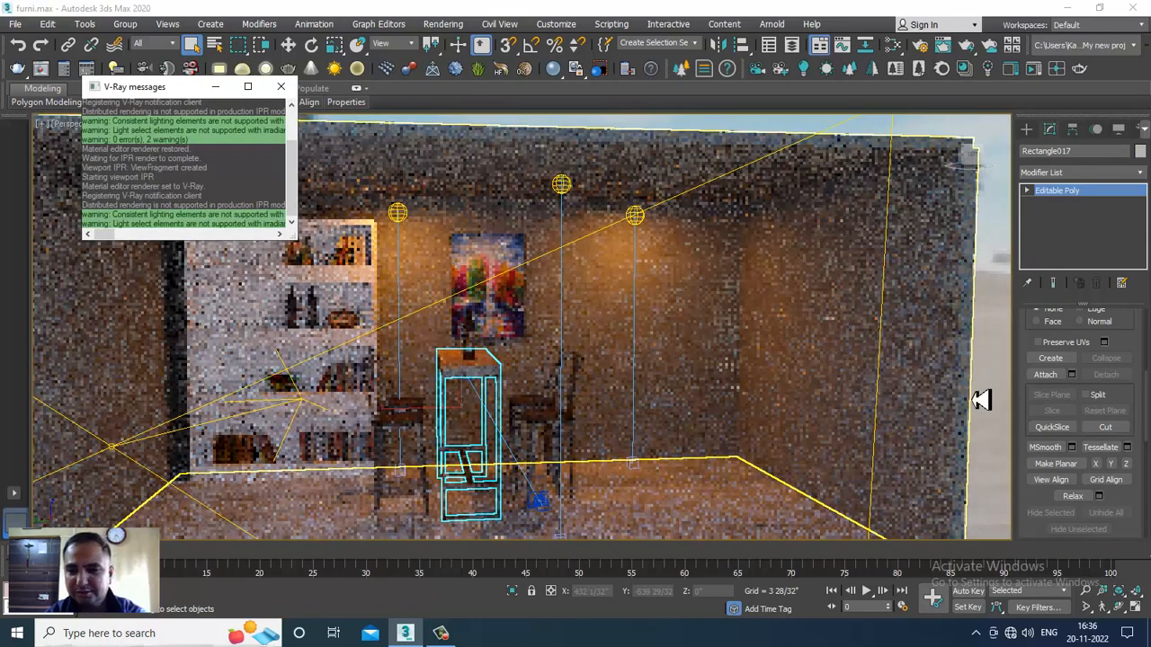
Select the V-Ray area light to inspect its parameters and move the V-Ray messages window clear of the viewport labels
click(639, 221)
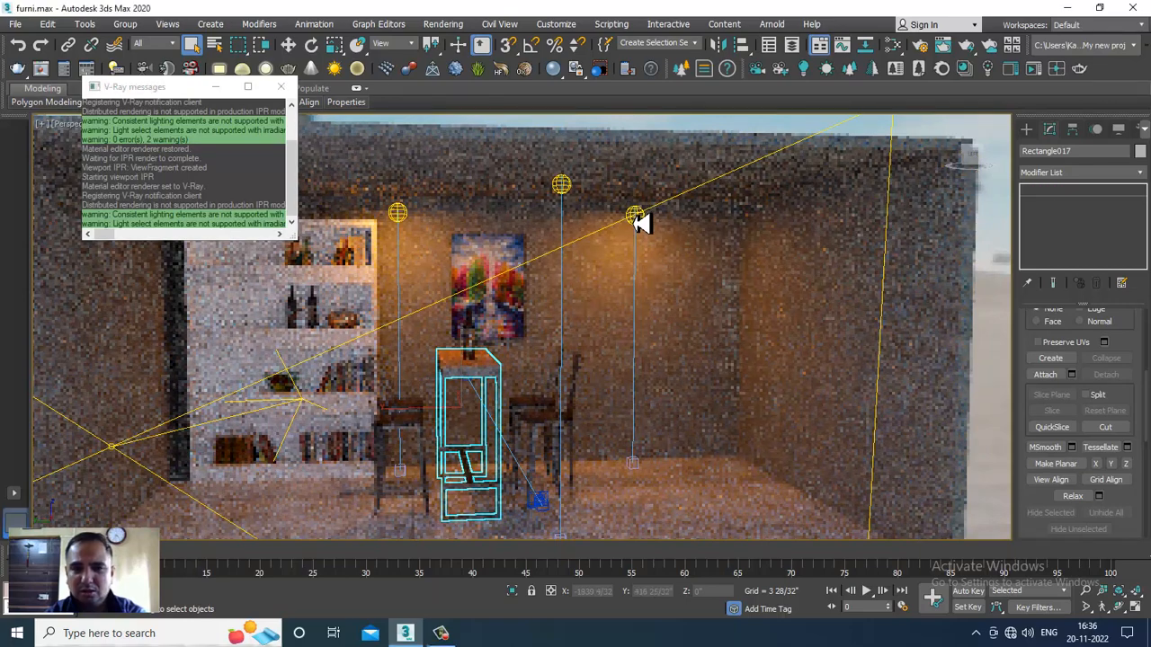
click(638, 221)
mouse_move(1131, 428)
mouse_down()
mouse_move(1138, 441)
mouse_move(1140, 389)
mouse_move(1144, 427)
mouse_up()
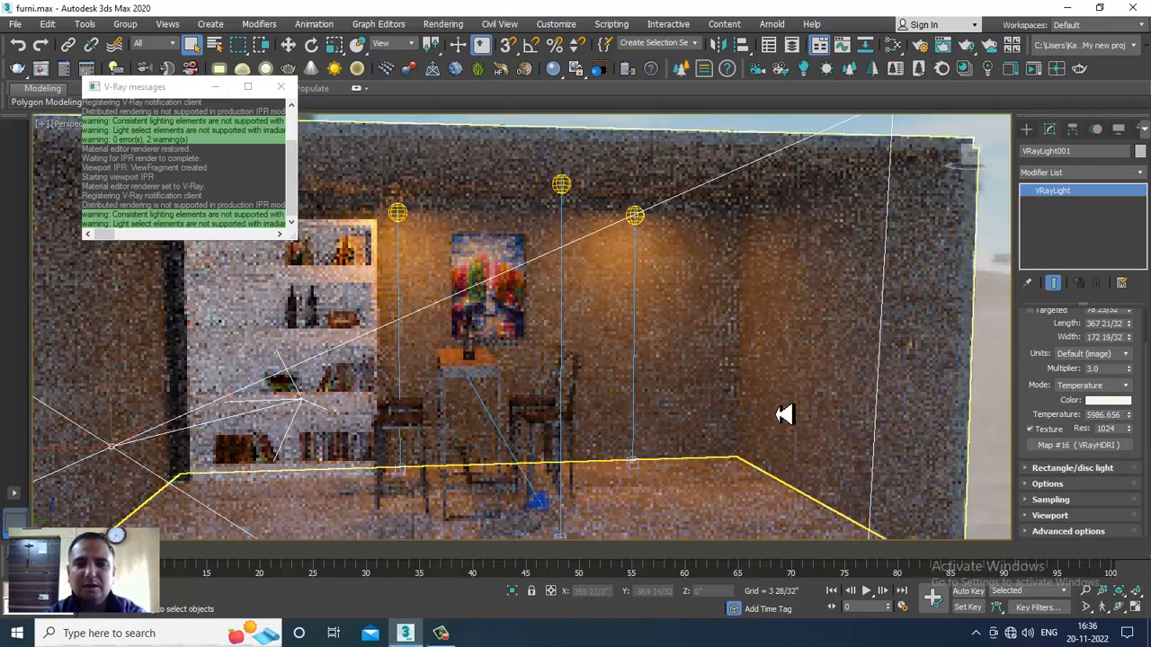
alt+middle_drag(785, 415, 779, 386)
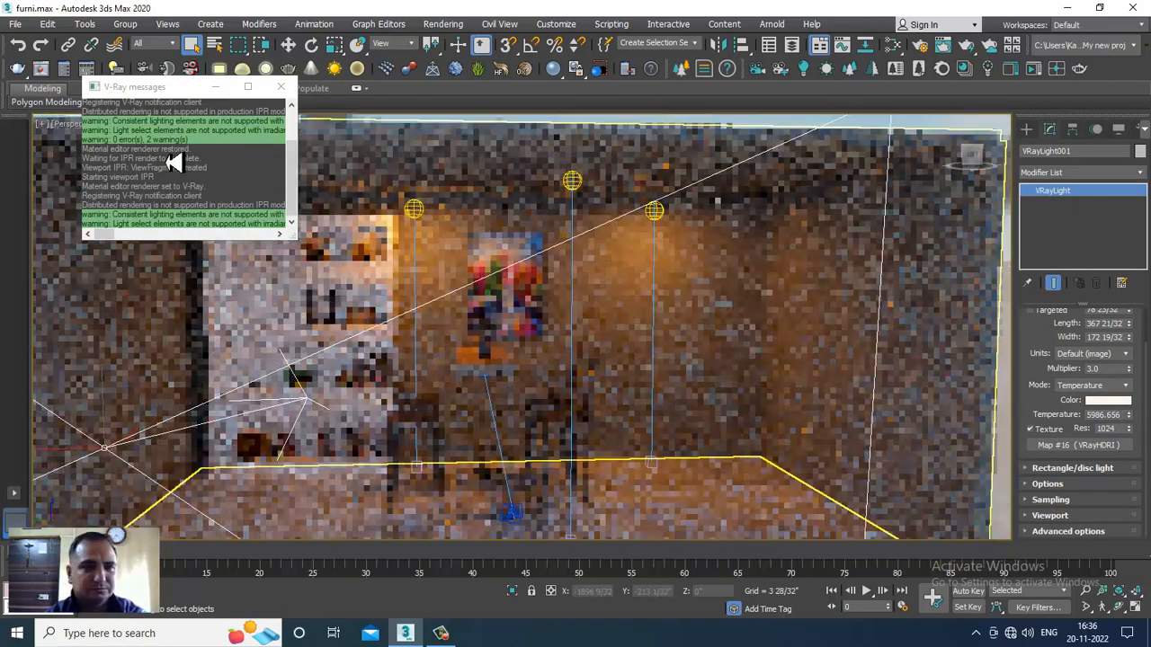
drag(182, 88, 153, 256)
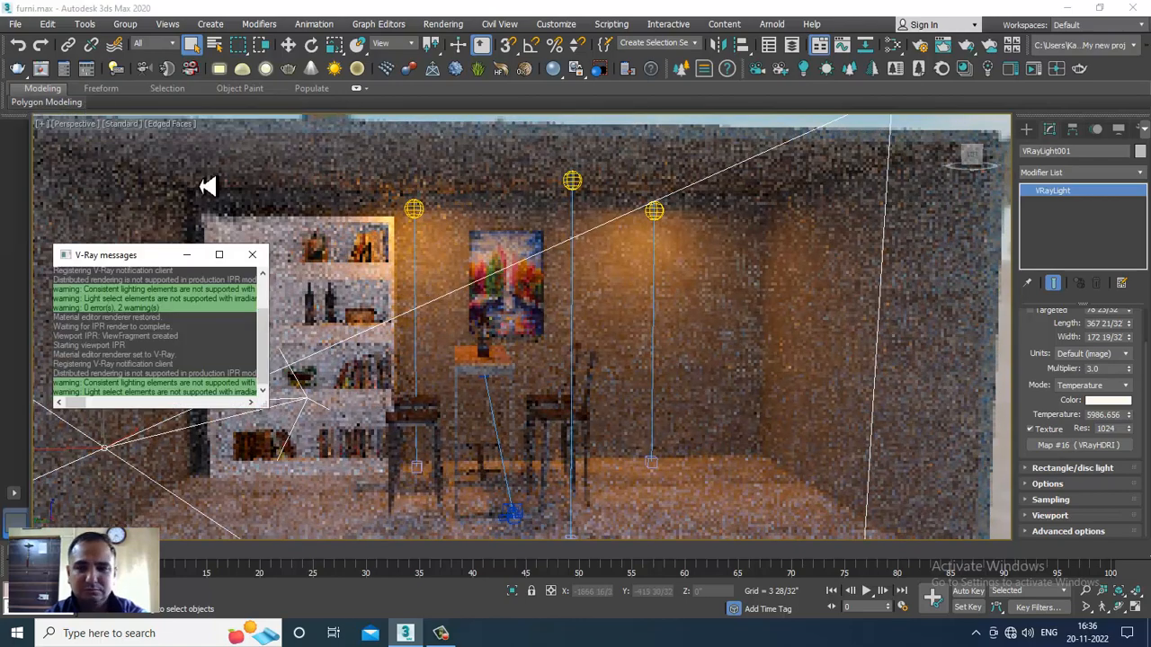
Stop and restart the V-Ray IPR preview in the Perspective viewport
click(119, 125)
click(162, 153)
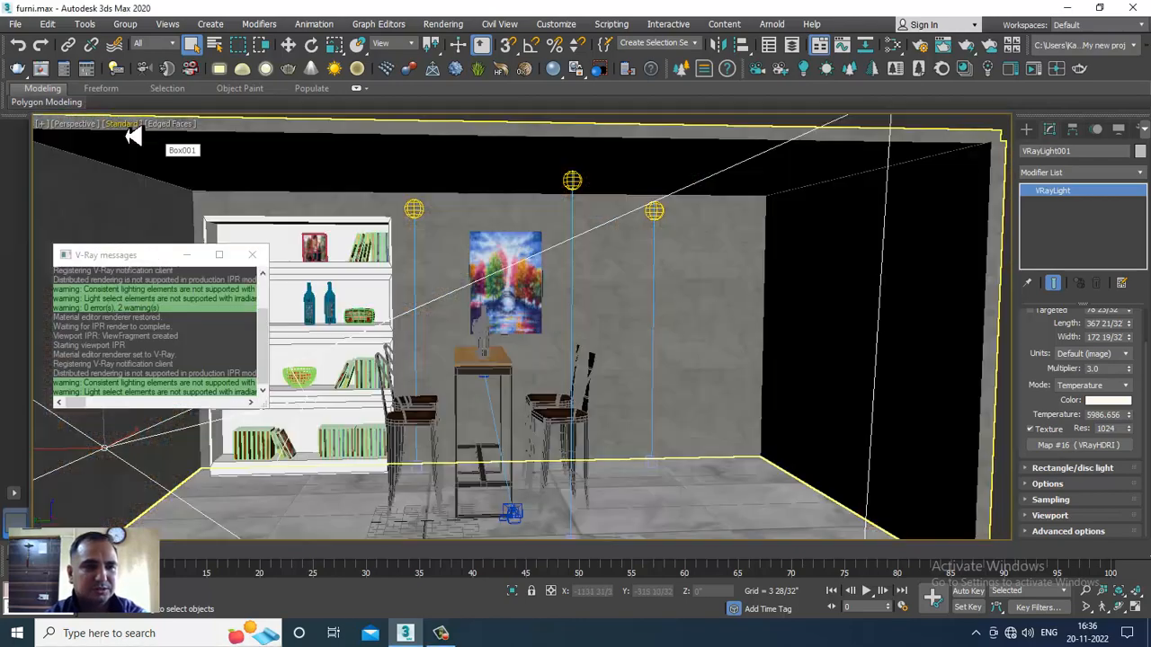
click(126, 124)
click(163, 153)
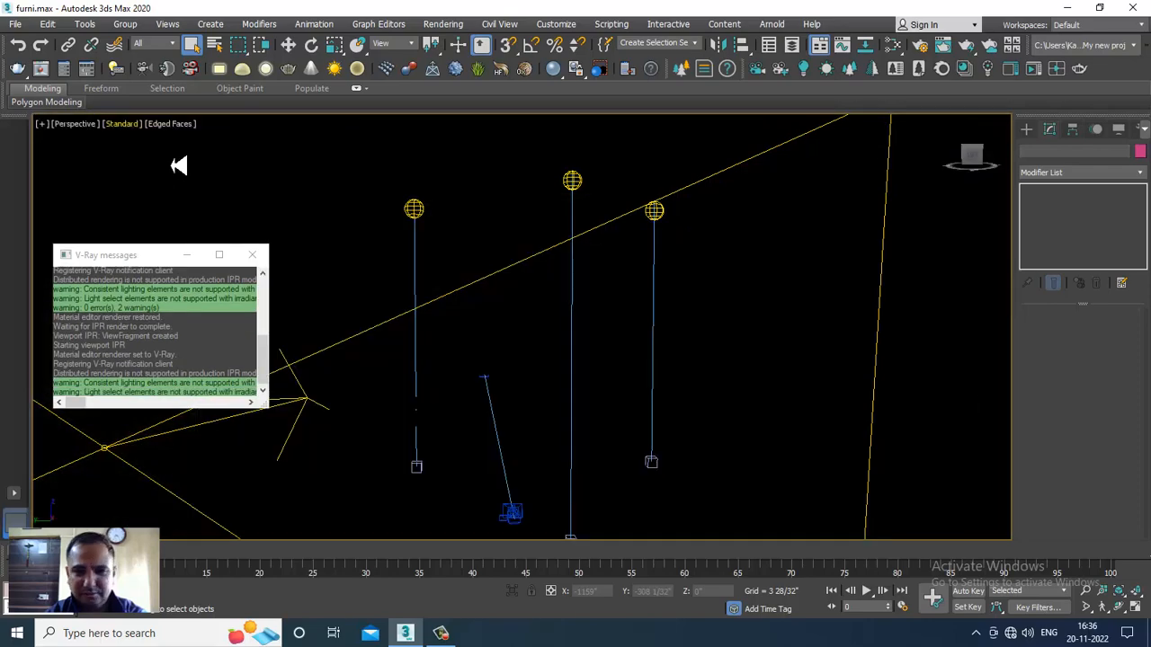
key(alt+w)
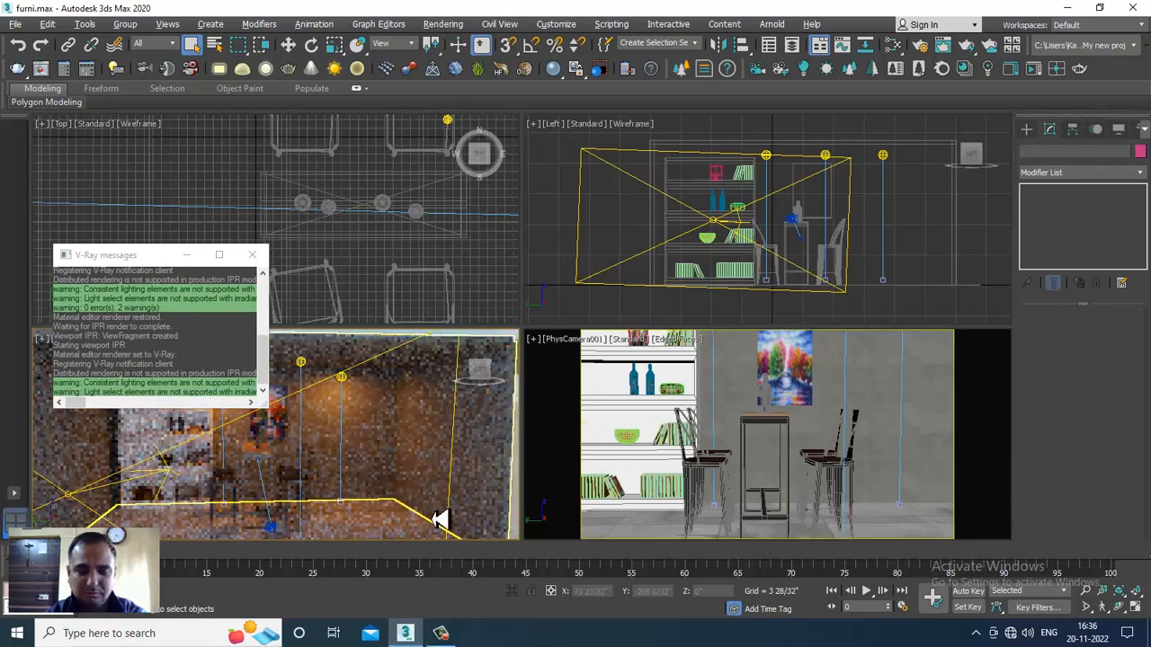
key(alt+w)
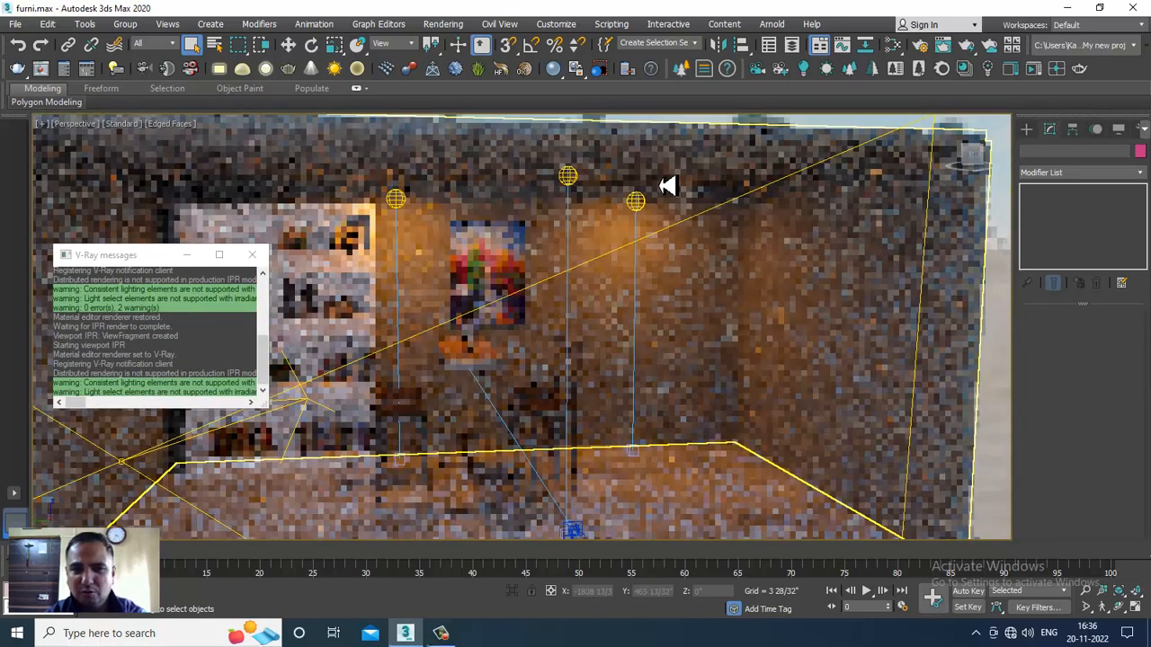
Stop the IPR preview, apply the 100W Halogen Bulb template to the photometric light right of the painting, and re-enable its Targeted option
click(124, 124)
click(167, 153)
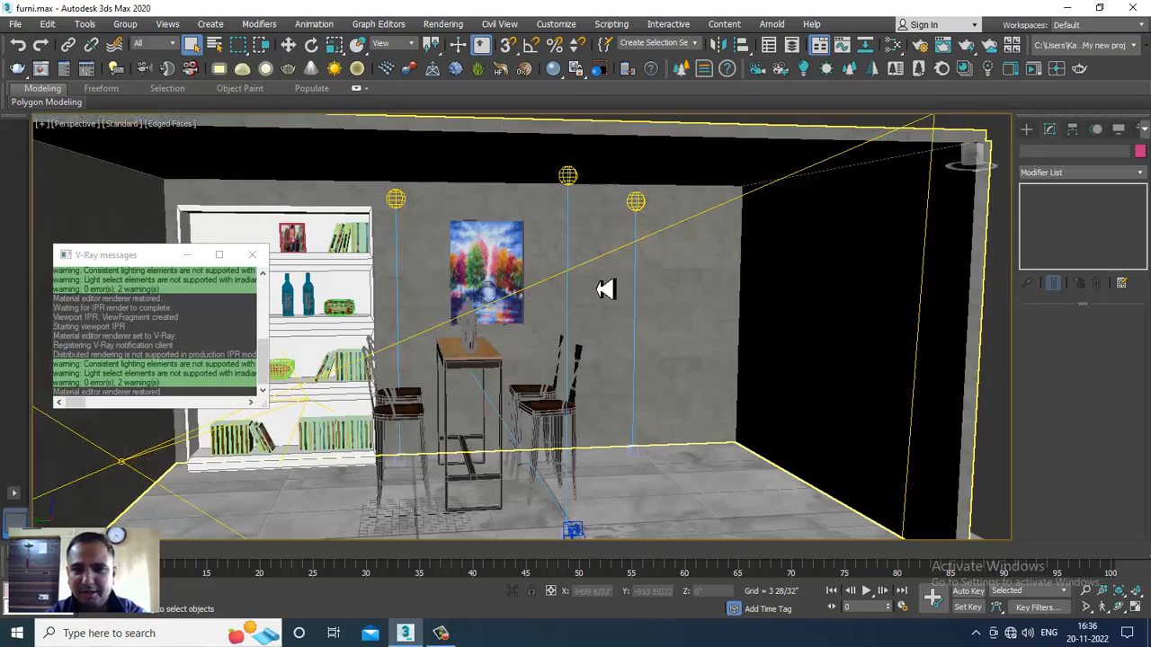
click(642, 208)
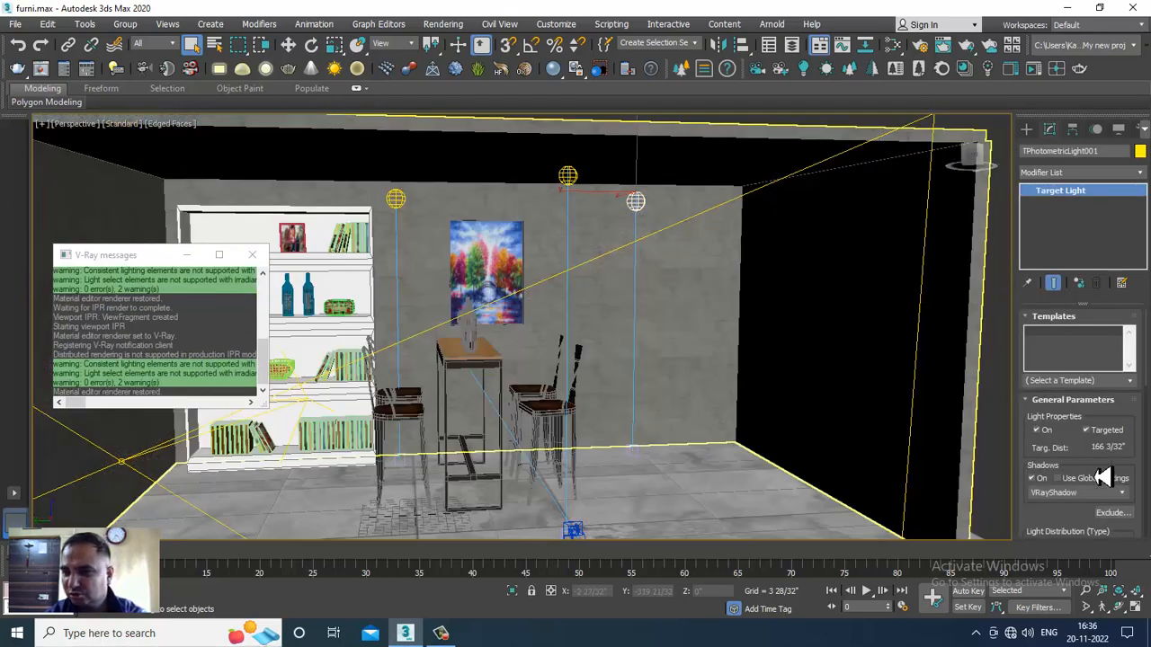
click(1130, 381)
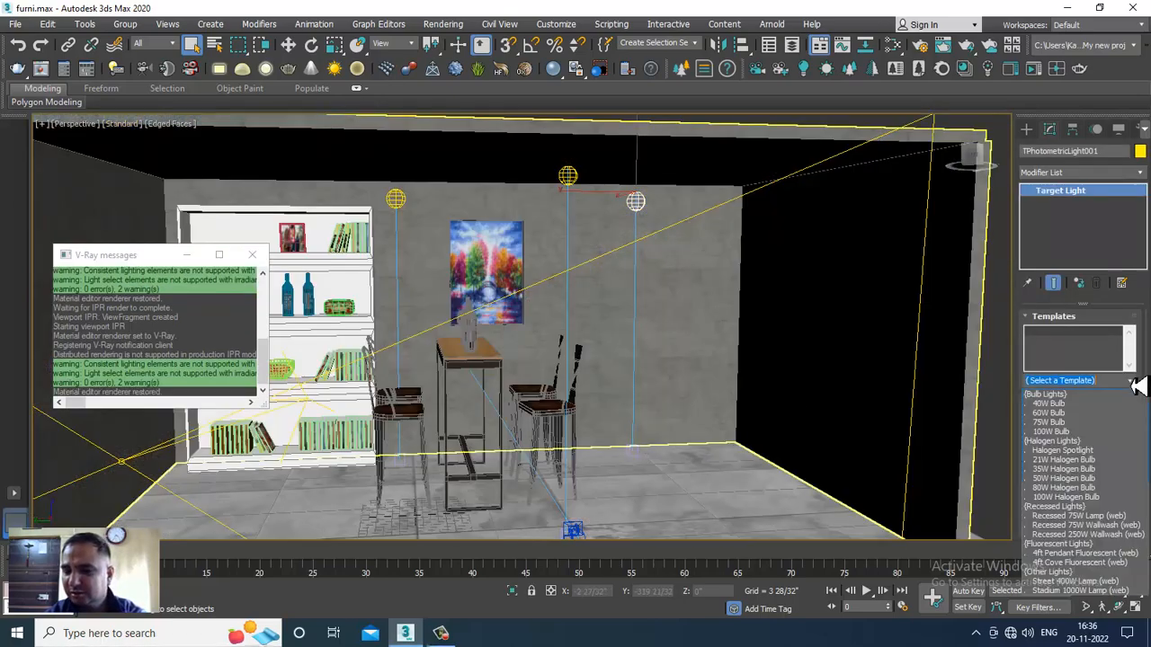
click(1071, 497)
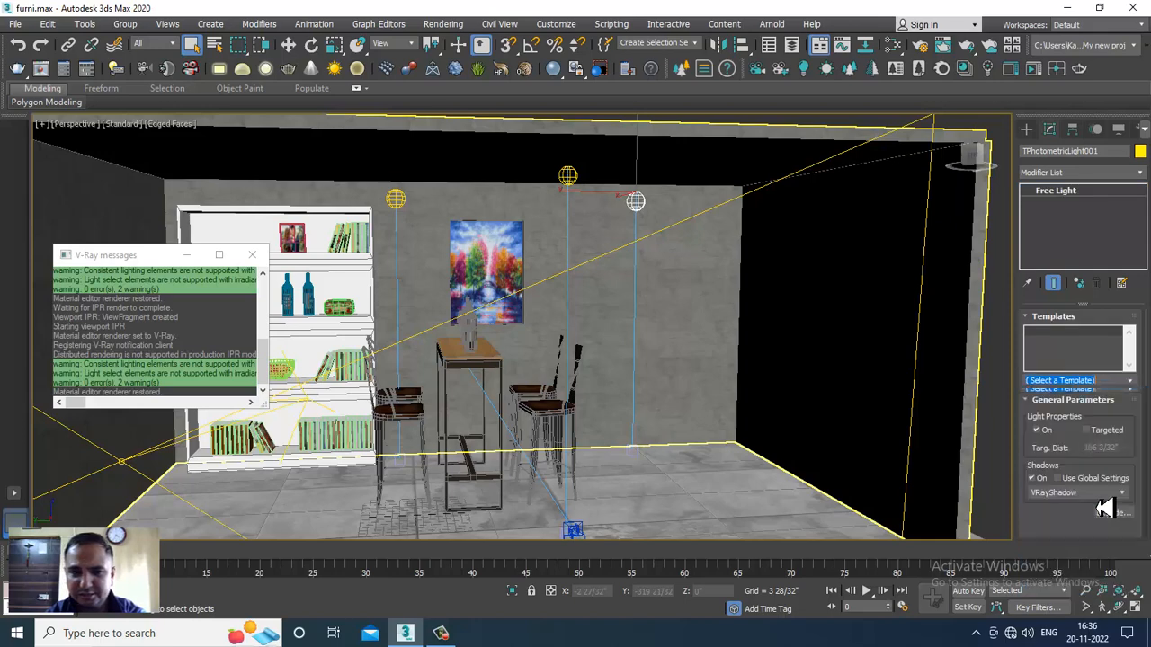
click(1097, 433)
Start V-Ray IPR in the Perspective viewport and dim the halogen light right of the painting to 1307.3%
click(128, 126)
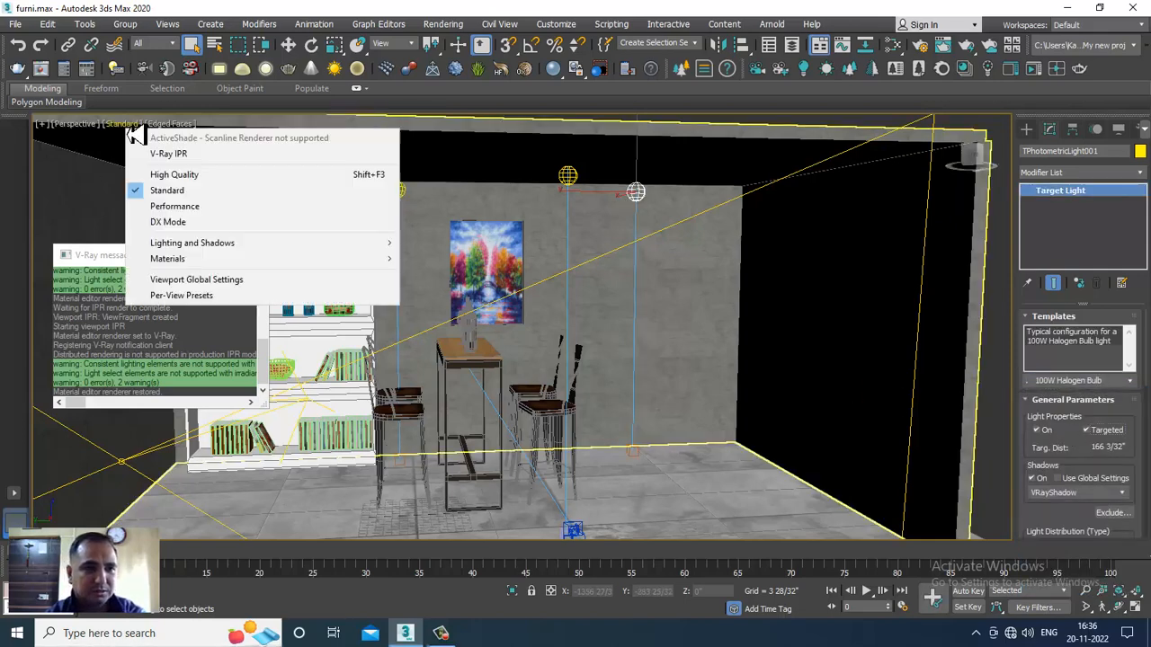
click(171, 155)
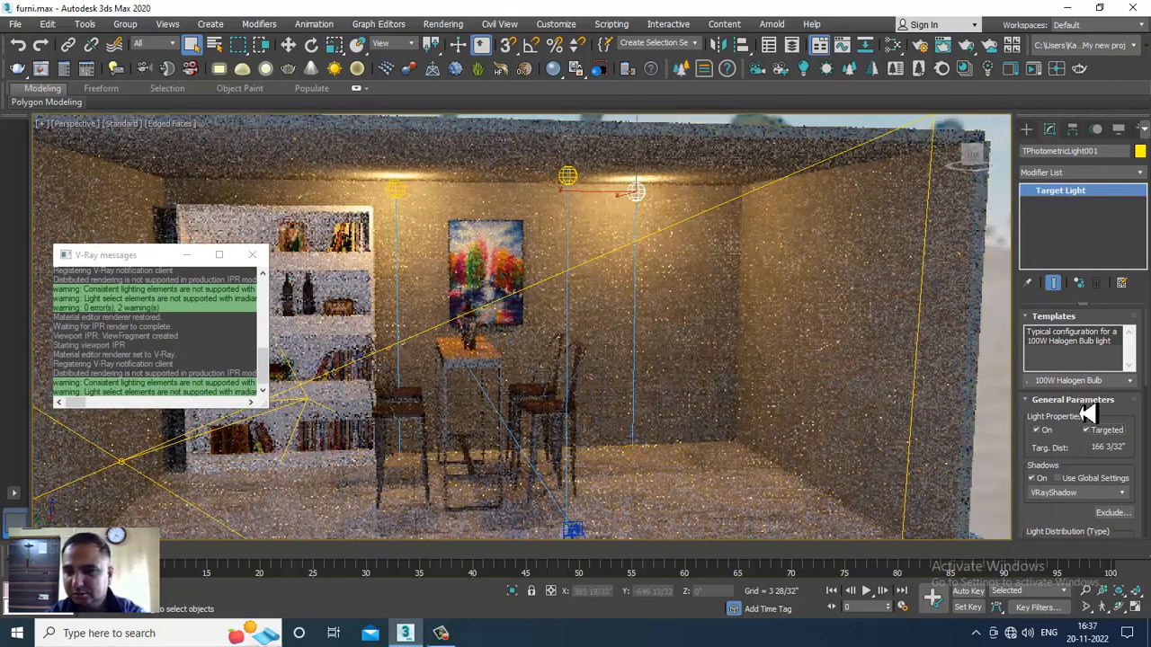
scroll(1091, 476, down, 5)
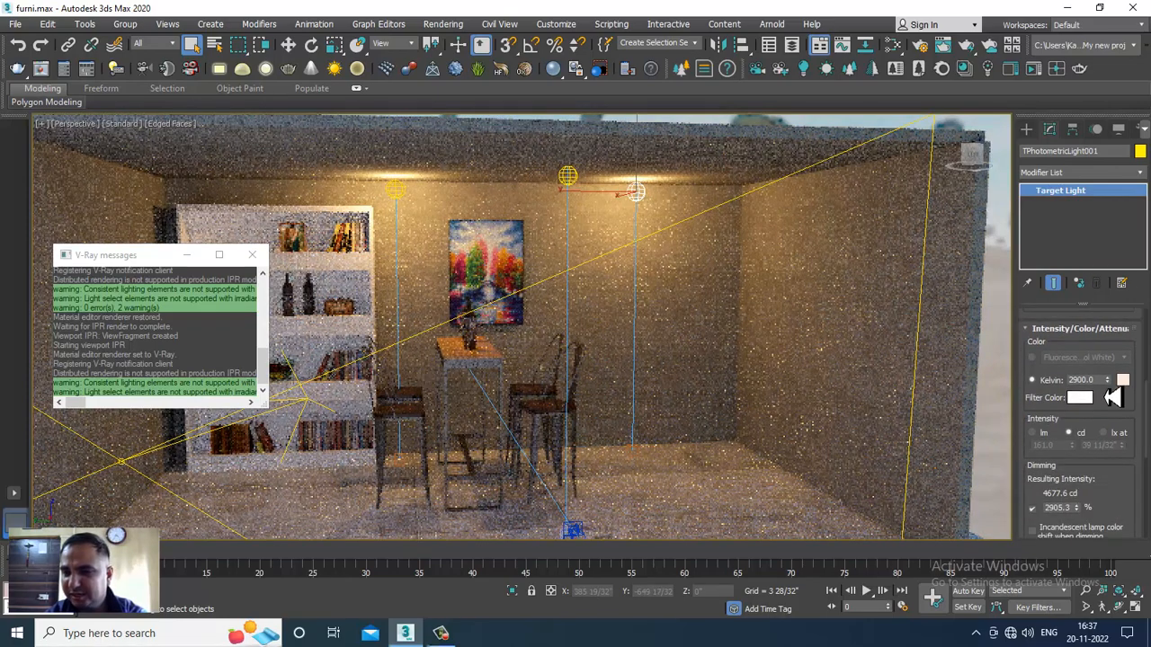
drag(1085, 518, 1095, 558)
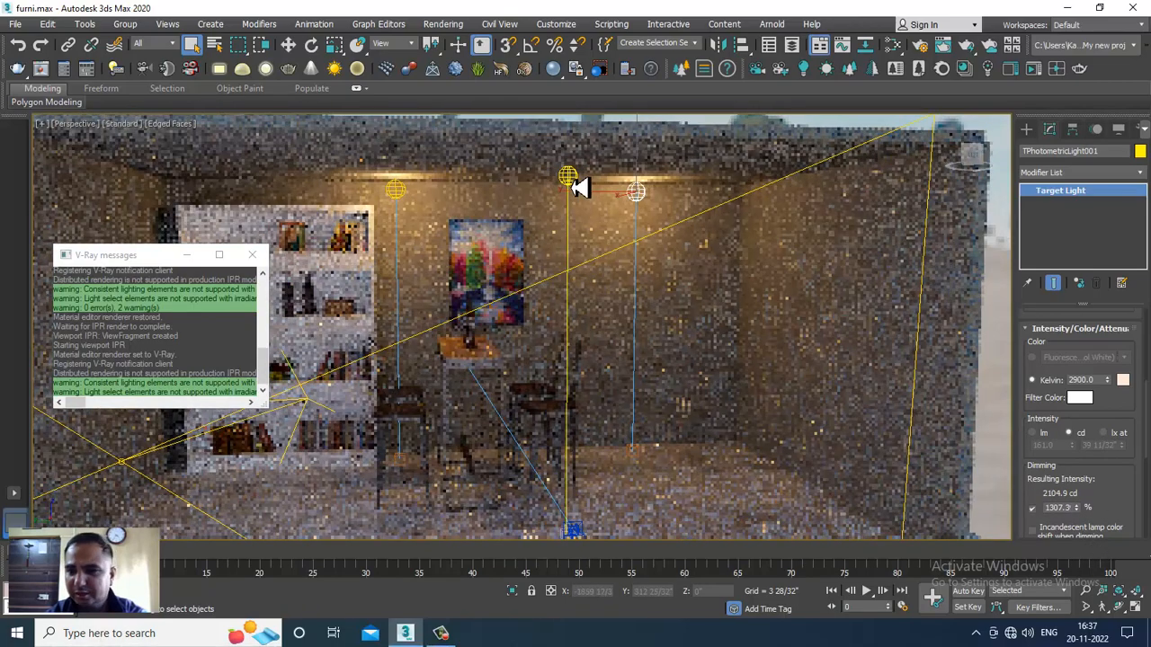
Apply the 100W Halogen Bulb template to the middle photometric light and re-enable its Targeted option
click(576, 182)
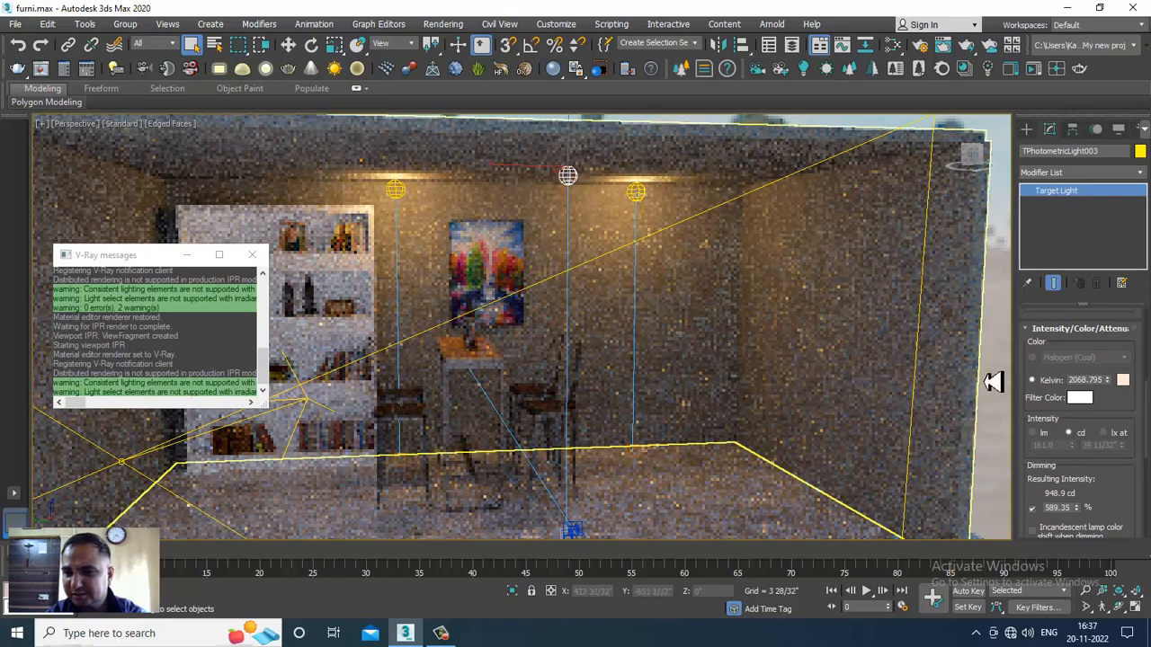
scroll(1099, 348, up, 4)
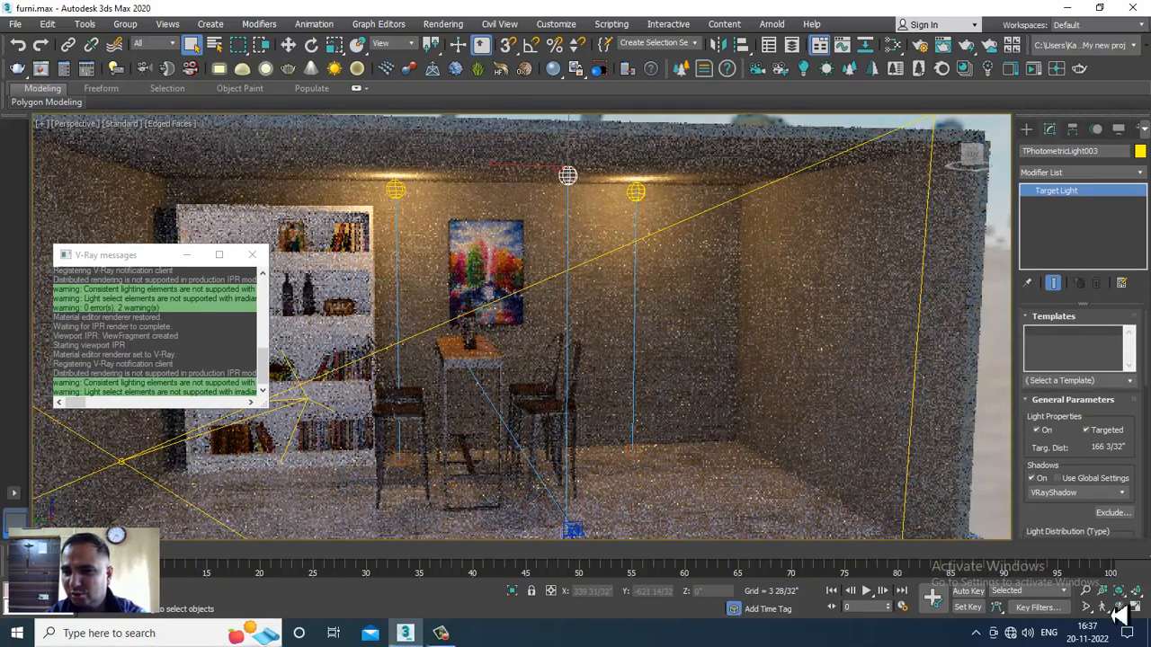
click(1129, 381)
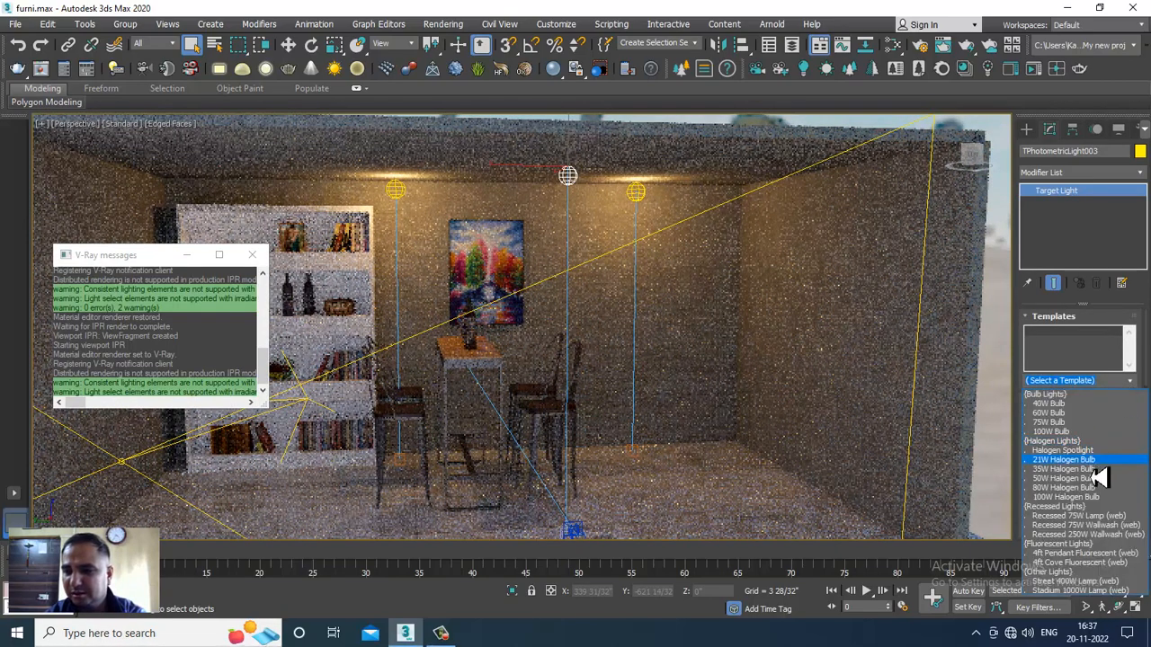
click(1097, 499)
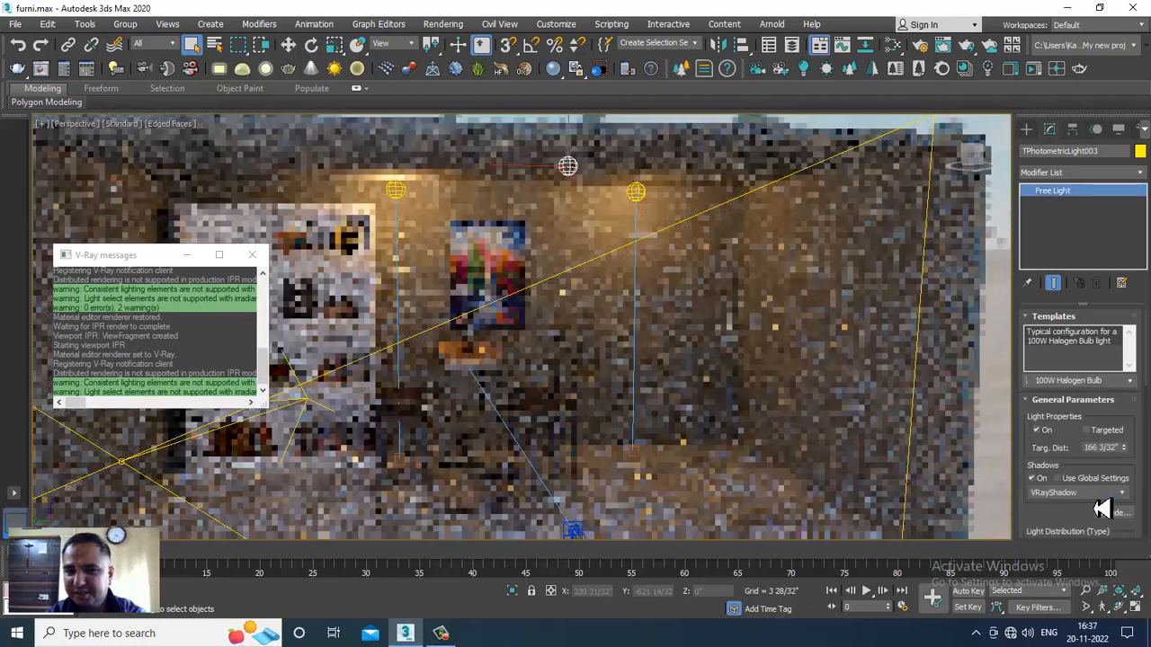
click(1099, 431)
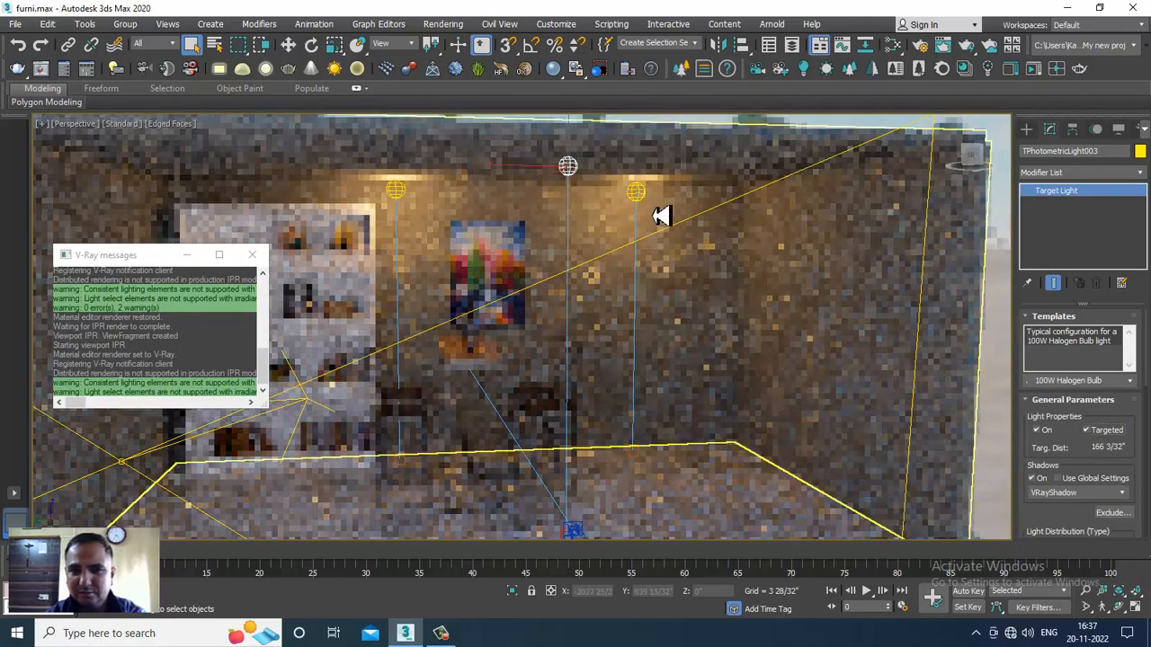
Compare the settings of the light right of the painting with the middle photometric light, and set the middle light's dimming to 571.67%
click(638, 196)
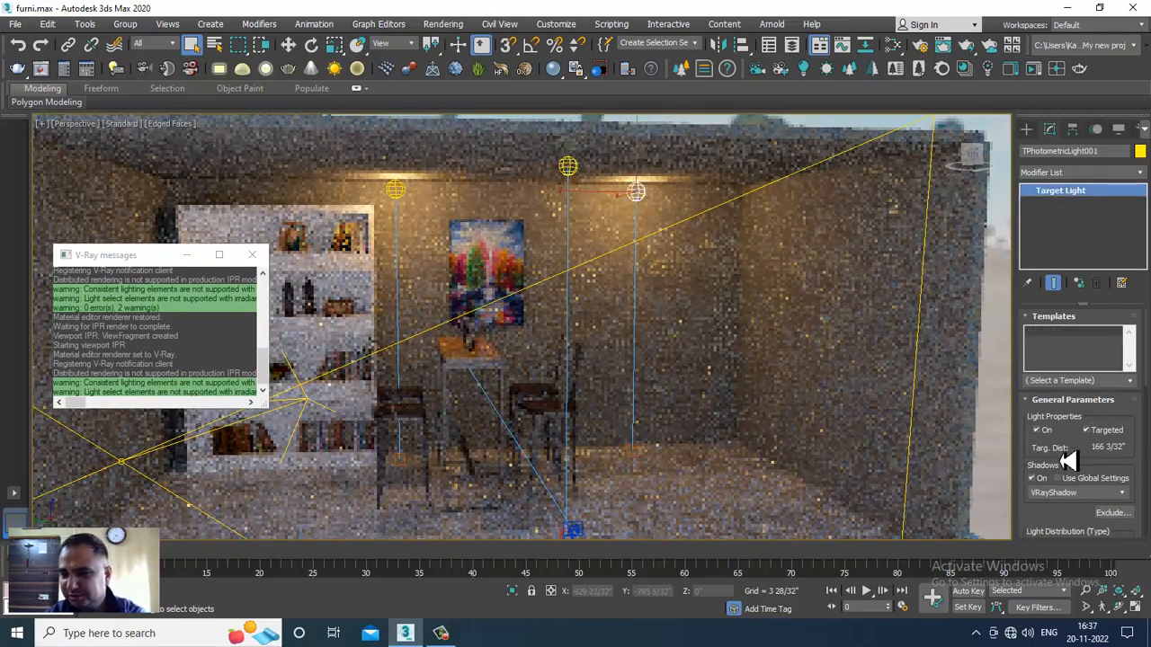
drag(1068, 457, 1064, 281)
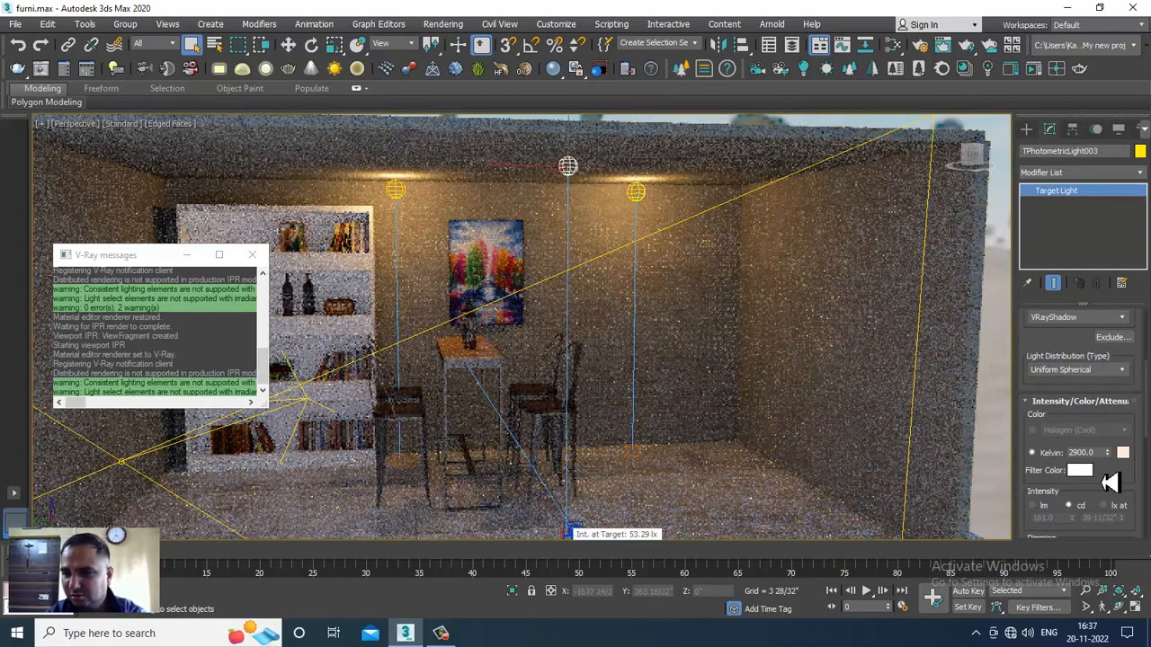
drag(1110, 483, 1109, 396)
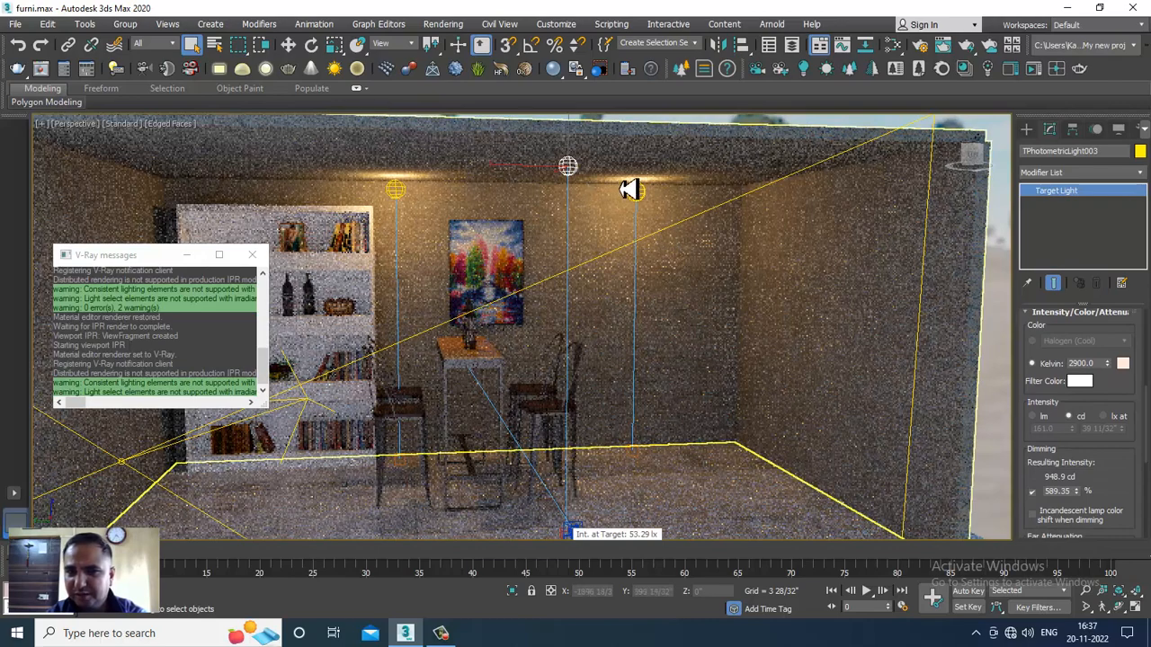
click(634, 192)
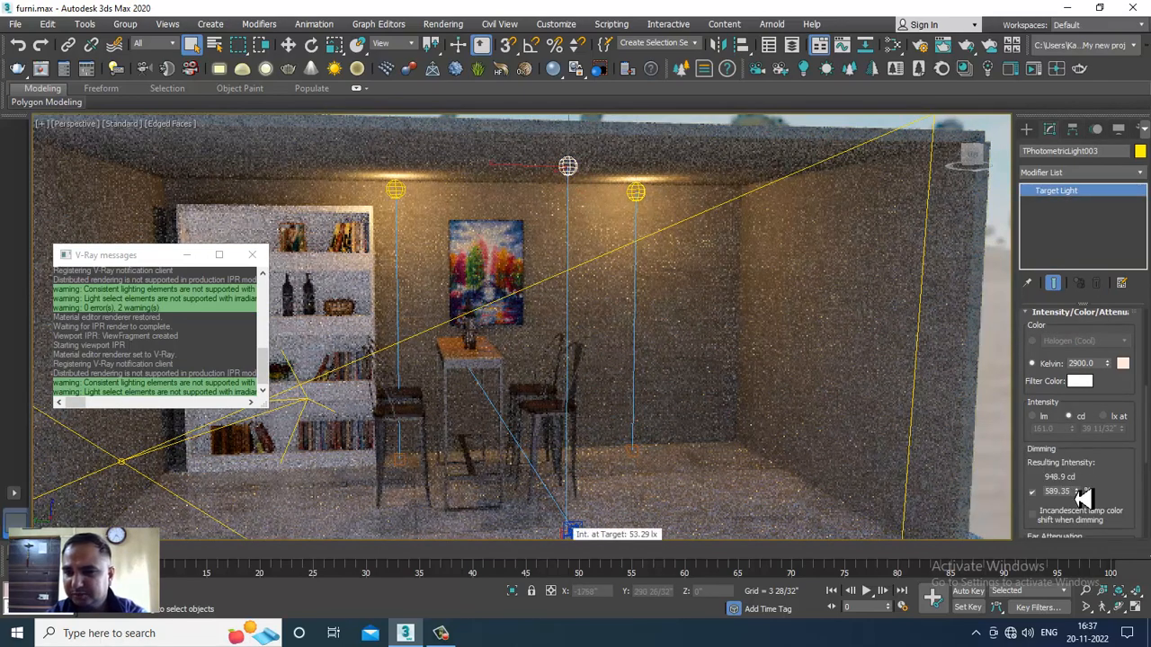
drag(1076, 491, 1091, 501)
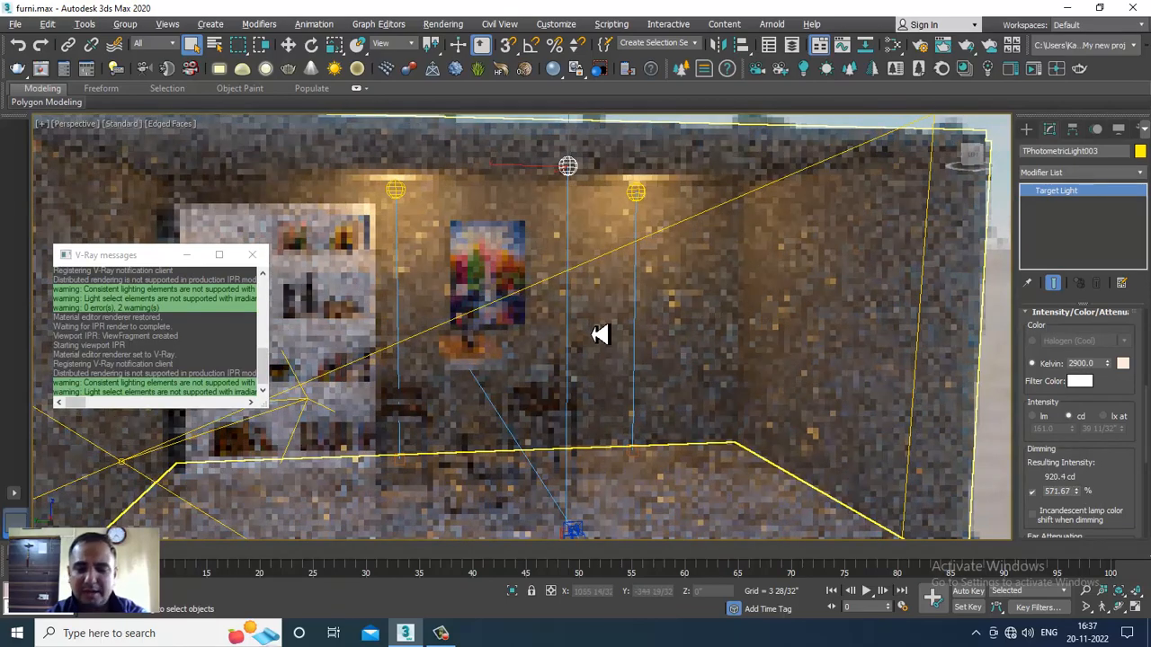
Pull back to show the whole room from outside and stop V-Ray IPR in the Perspective viewport
key(alt+w)
key(alt+w)
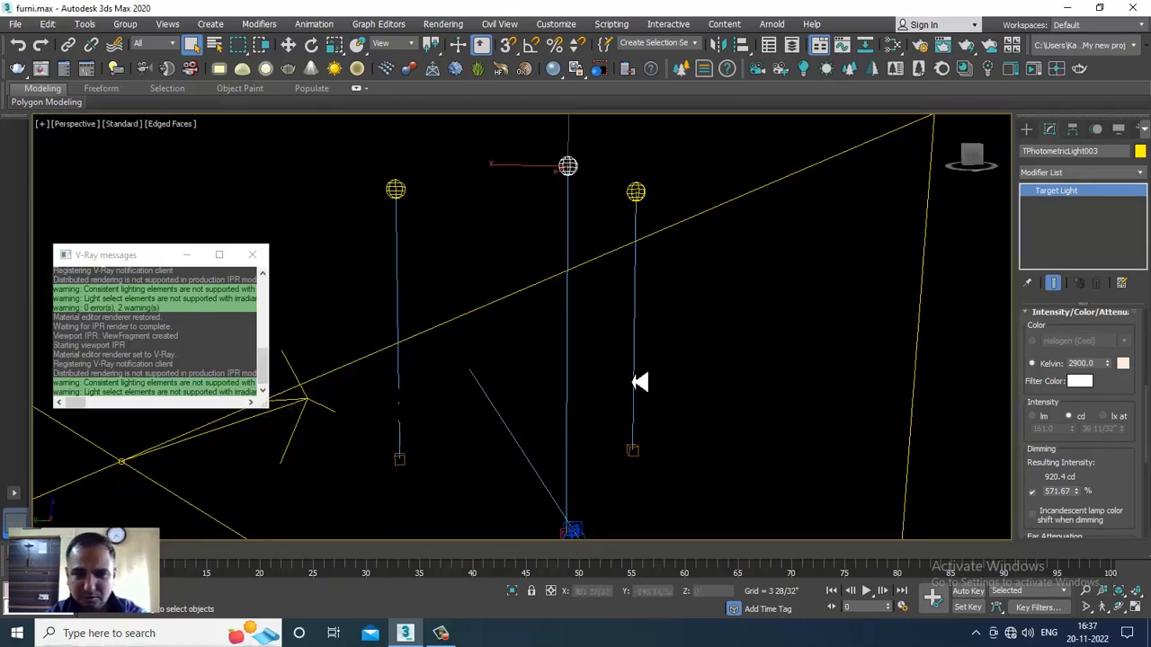
scroll(666, 367, down, 5)
alt+middle_drag(678, 372, 747, 406)
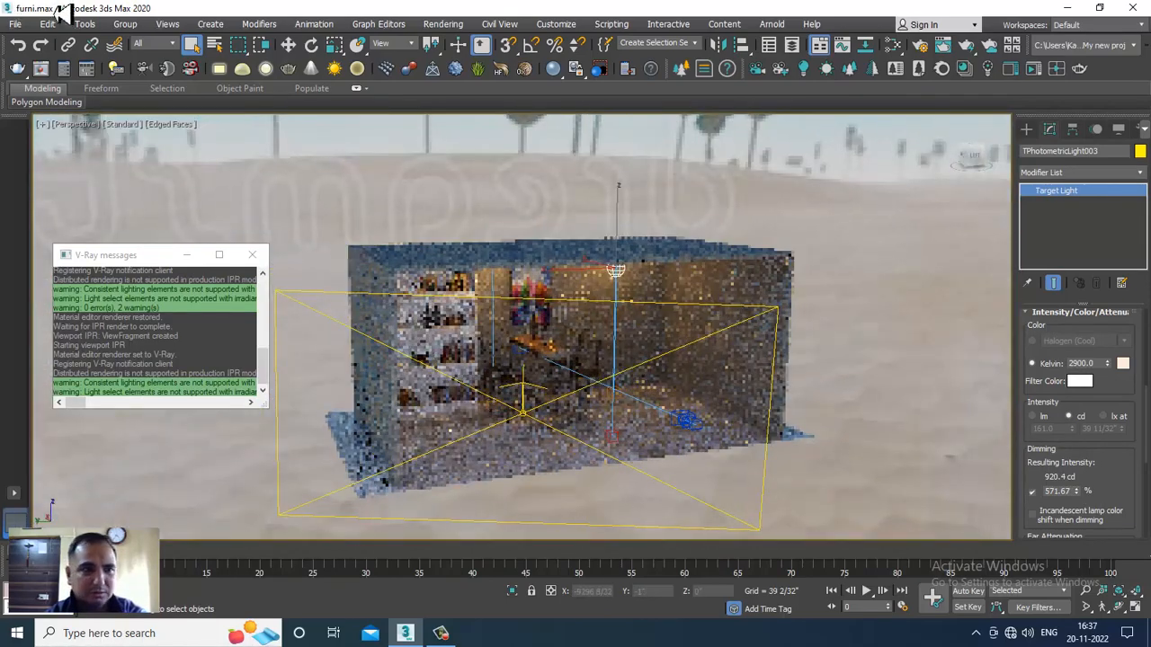
click(137, 125)
click(159, 154)
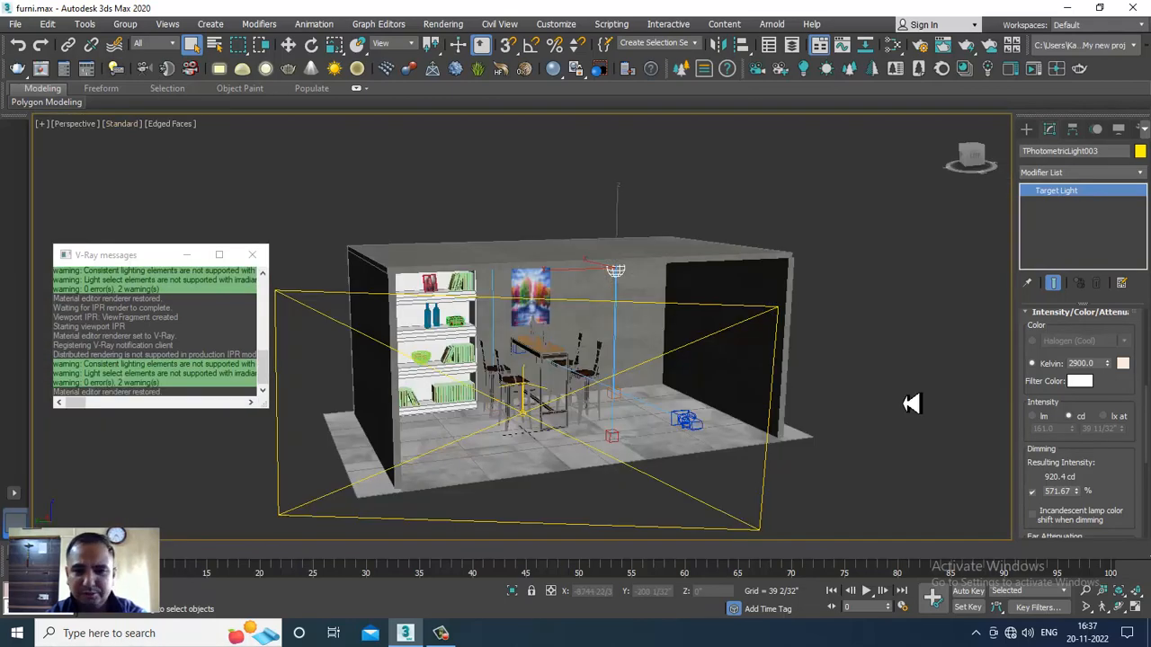
Maximise the PhysCamera001 viewport and preview the interior in it with V-Ray IPR
click(759, 533)
alt+middle_drag(915, 375, 877, 381)
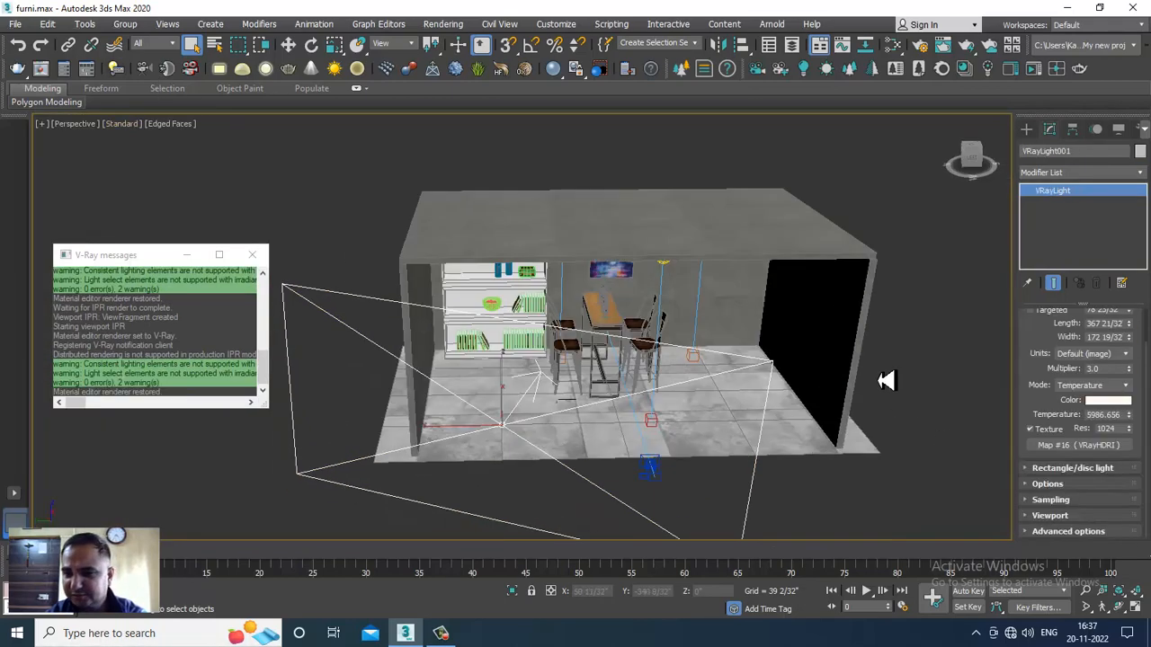
key(alt+w)
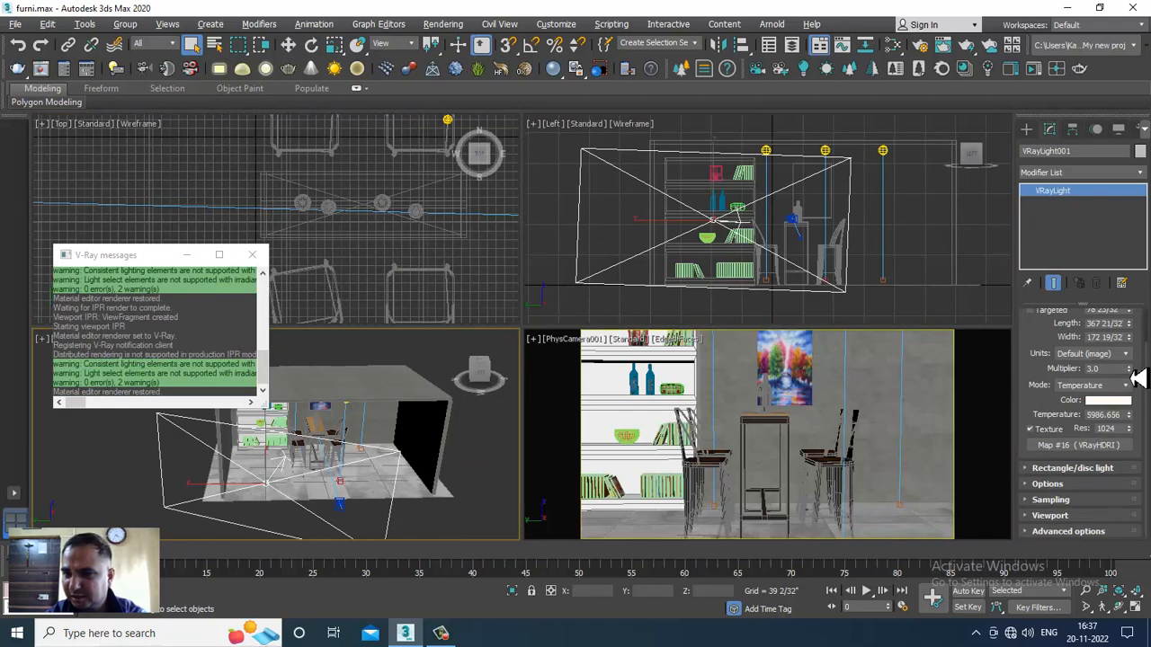
click(689, 525)
key(alt+w)
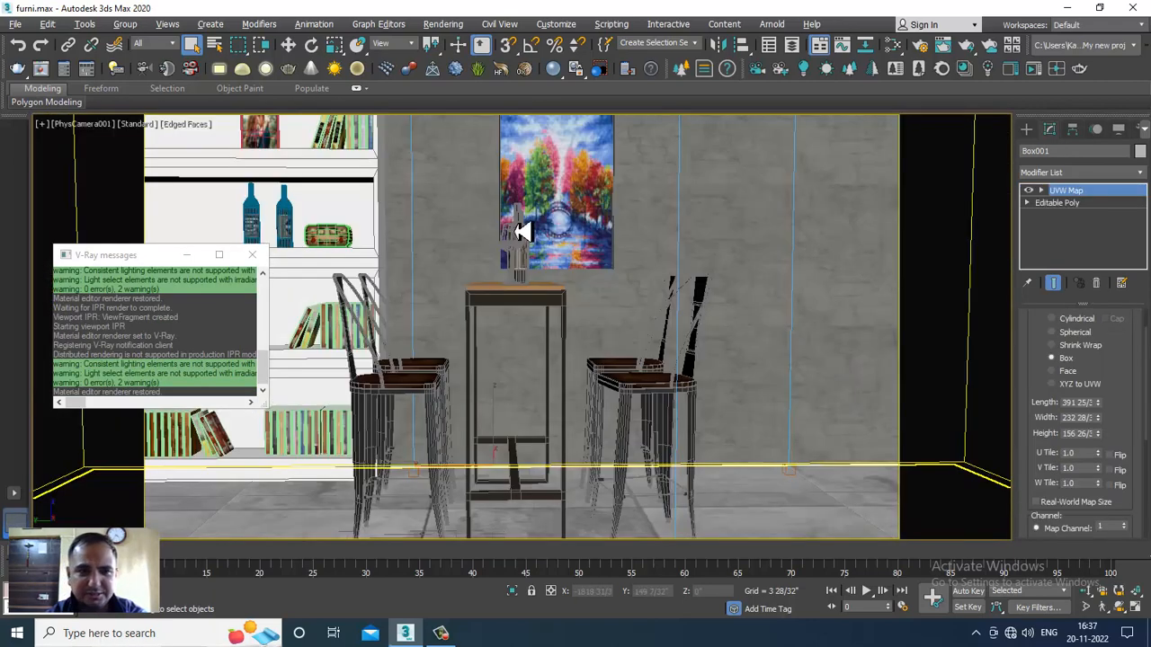
click(241, 122)
click(137, 124)
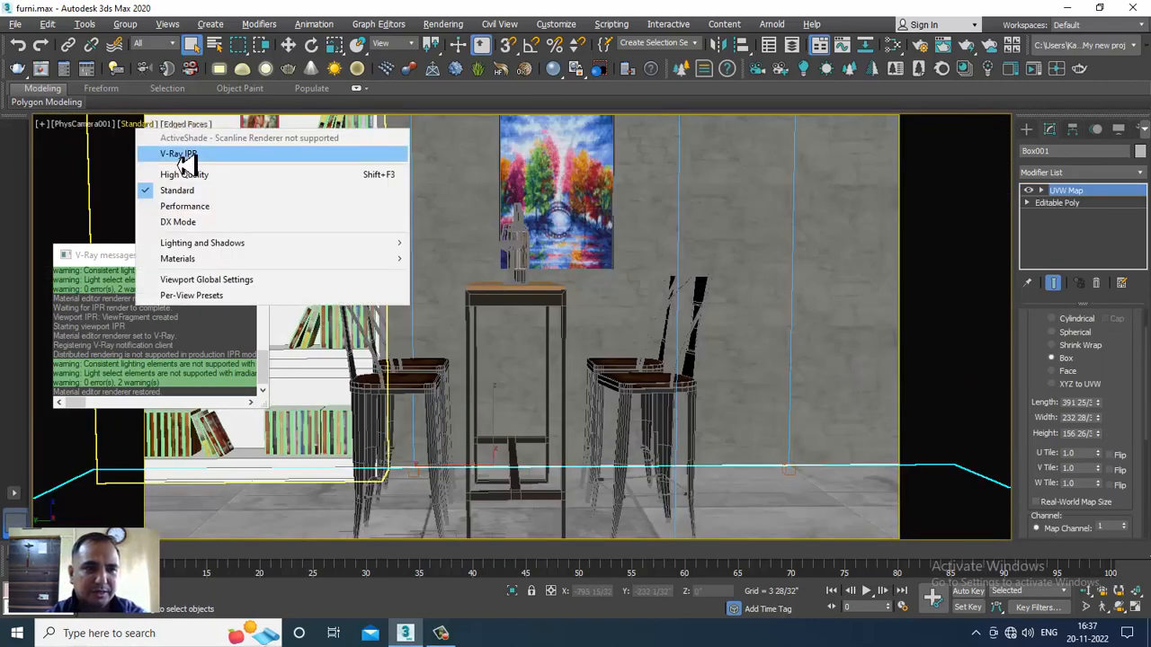
click(187, 162)
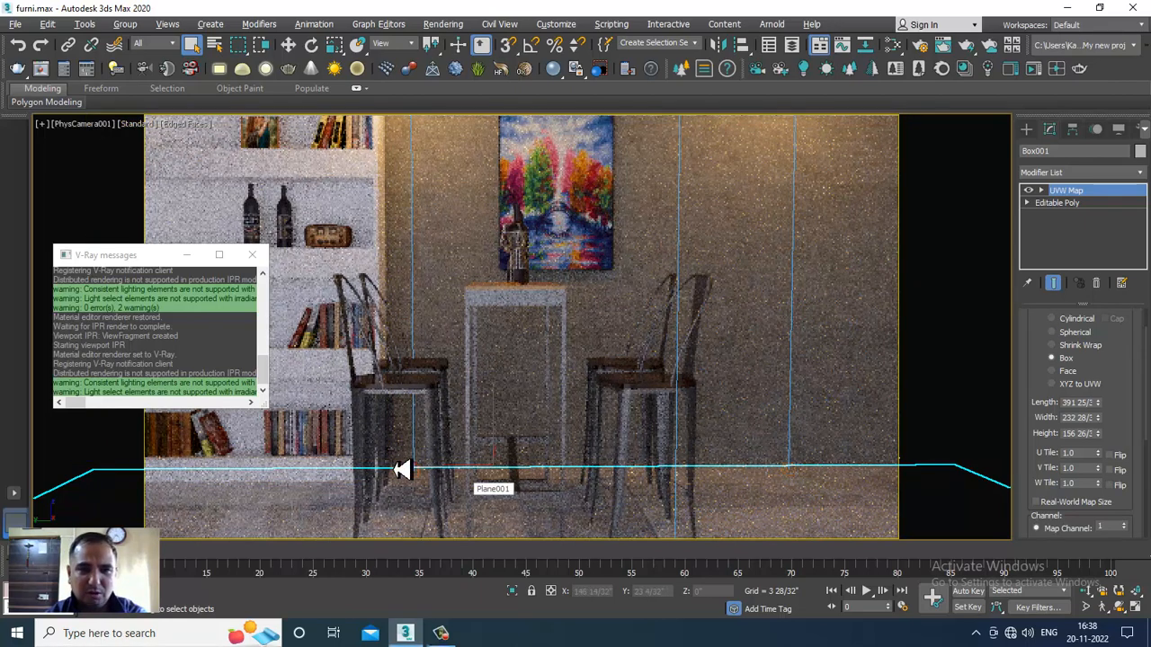
Stop V-Ray IPR in the PhysCamera001 viewport and return to the maximised Perspective view of the room
key(ctrl+z)
click(144, 127)
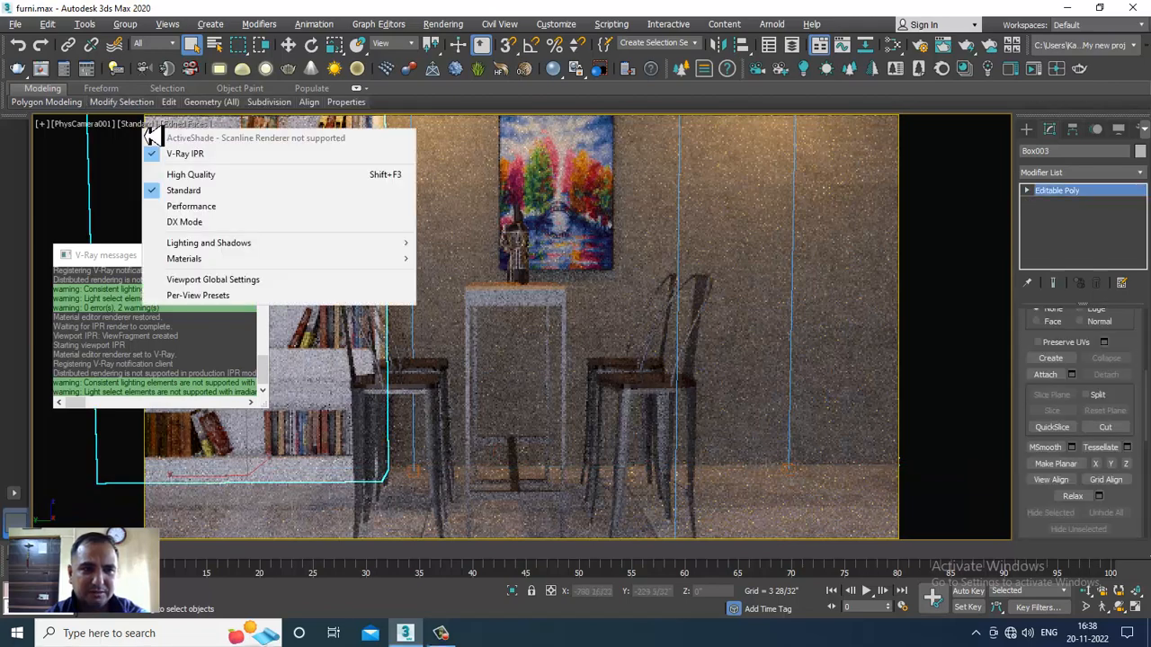
click(200, 153)
key(alt+w)
key(alt+w)
alt+middle_drag(449, 467, 608, 375)
scroll(509, 343, down, 5)
scroll(589, 333, up, 5)
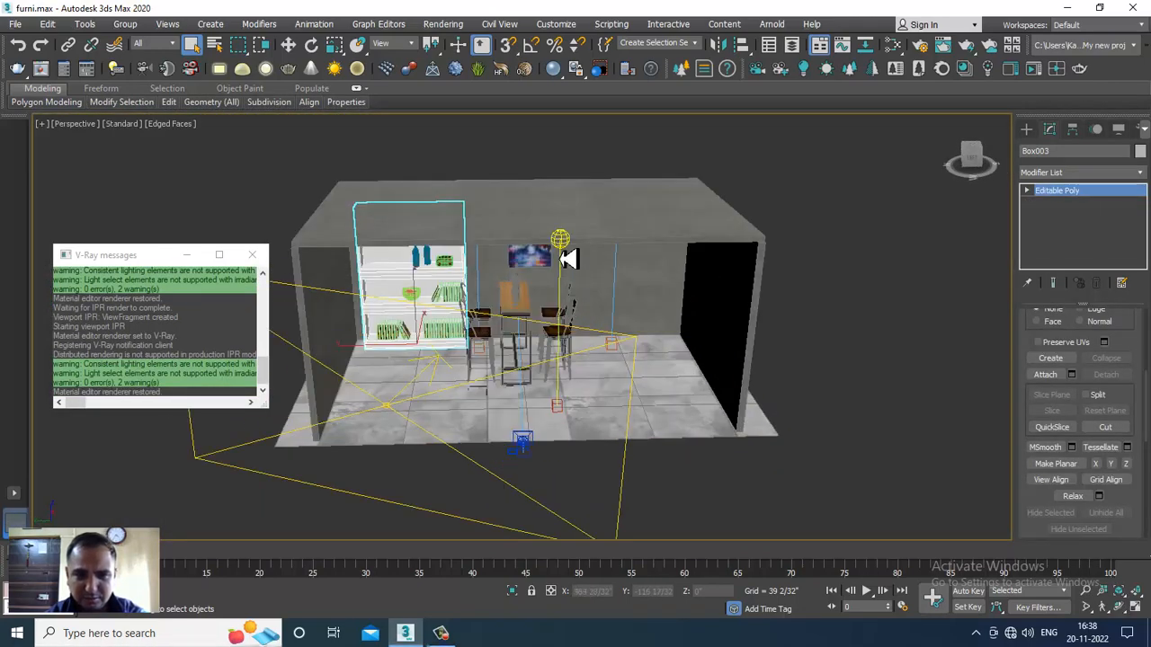
Move the middle photometric light and its target toward the room's right wall, and clone the pair on the bookshelf side
click(561, 407)
key(w)
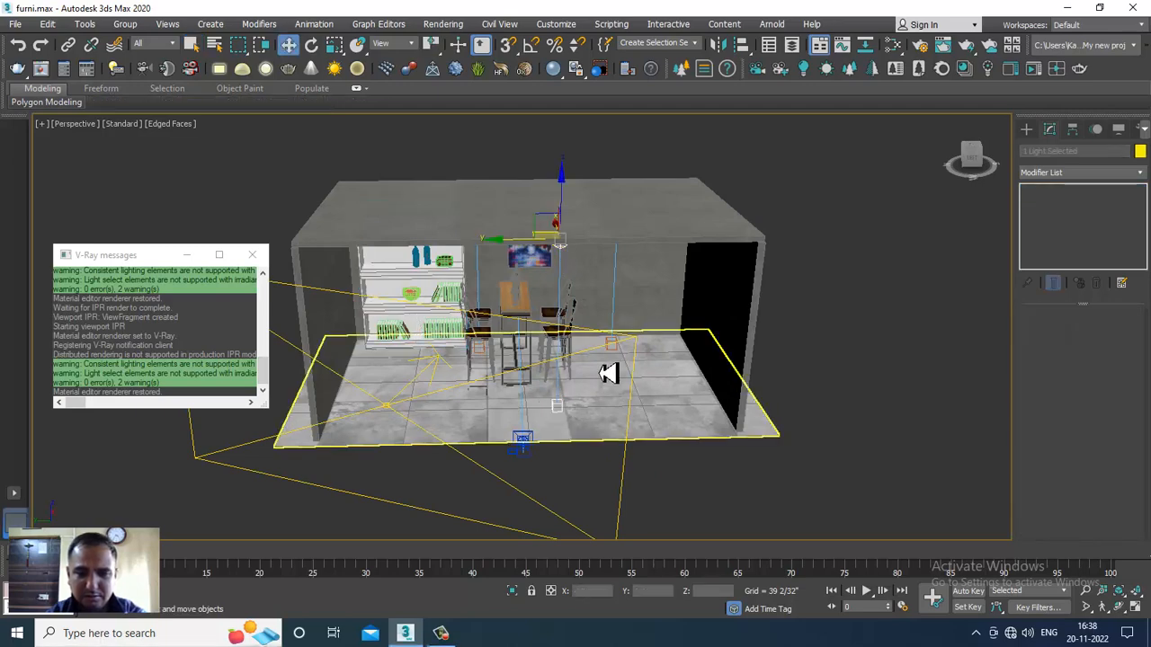
mouse_move(509, 243)
mouse_down()
mouse_move(622, 257)
mouse_move(389, 263)
mouse_up()
click(575, 376)
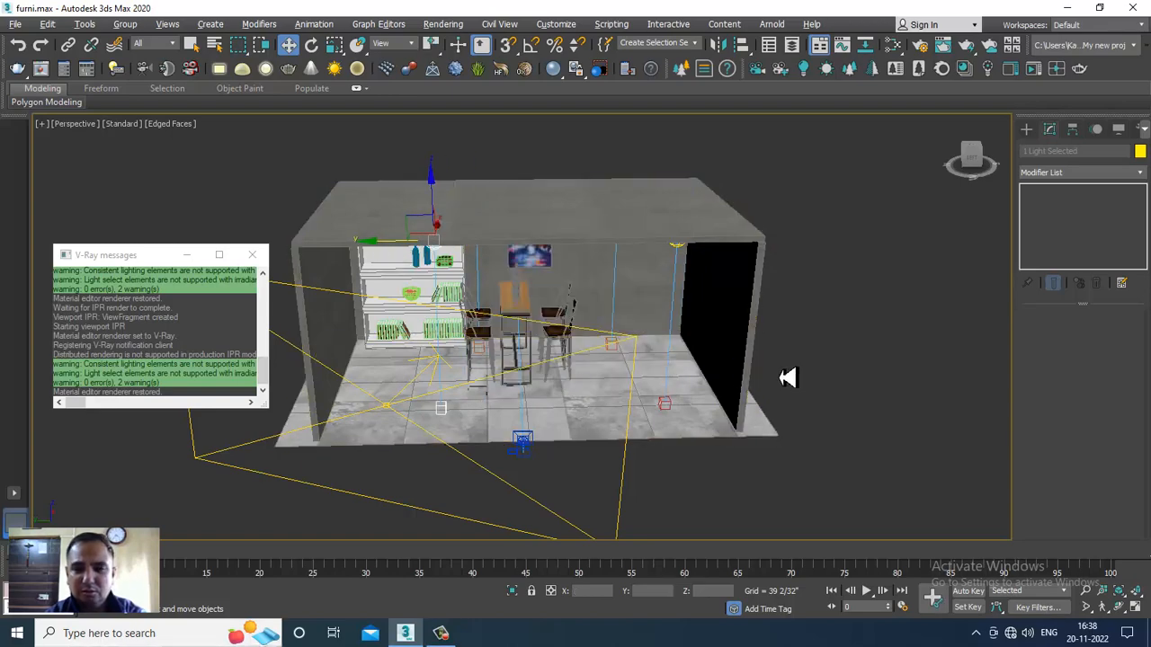
Set the color temperature of the photometric light right of the painting to 3596 Kelvin
scroll(689, 322, up, 5)
scroll(689, 321, down, 5)
click(709, 233)
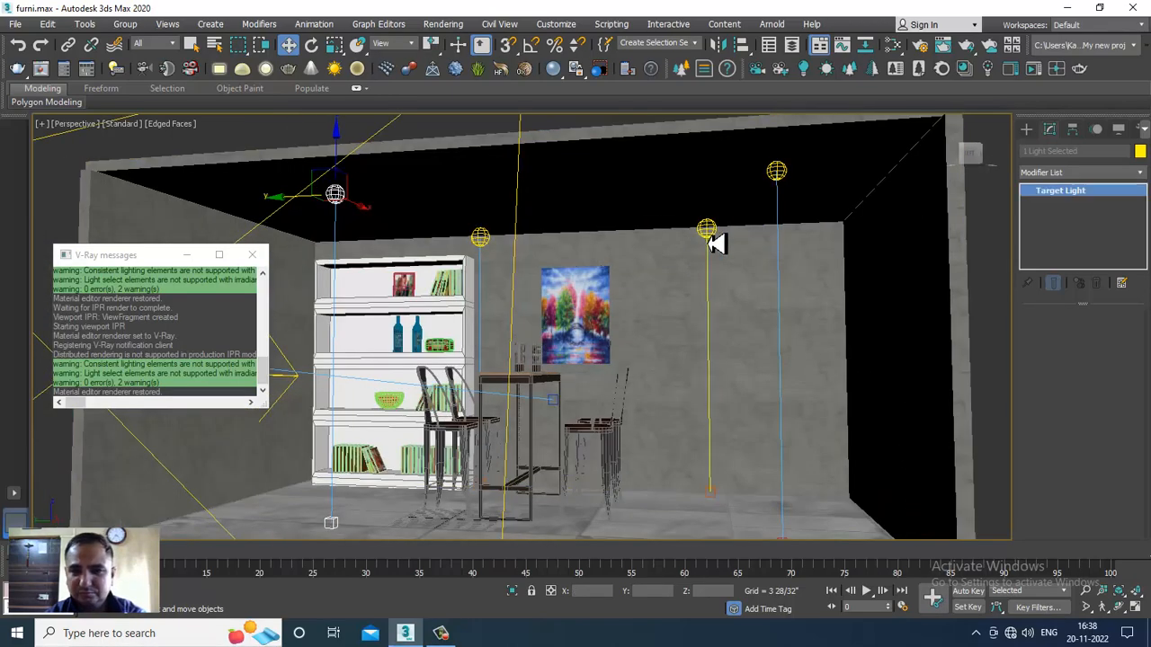
drag(1106, 509, 1104, 344)
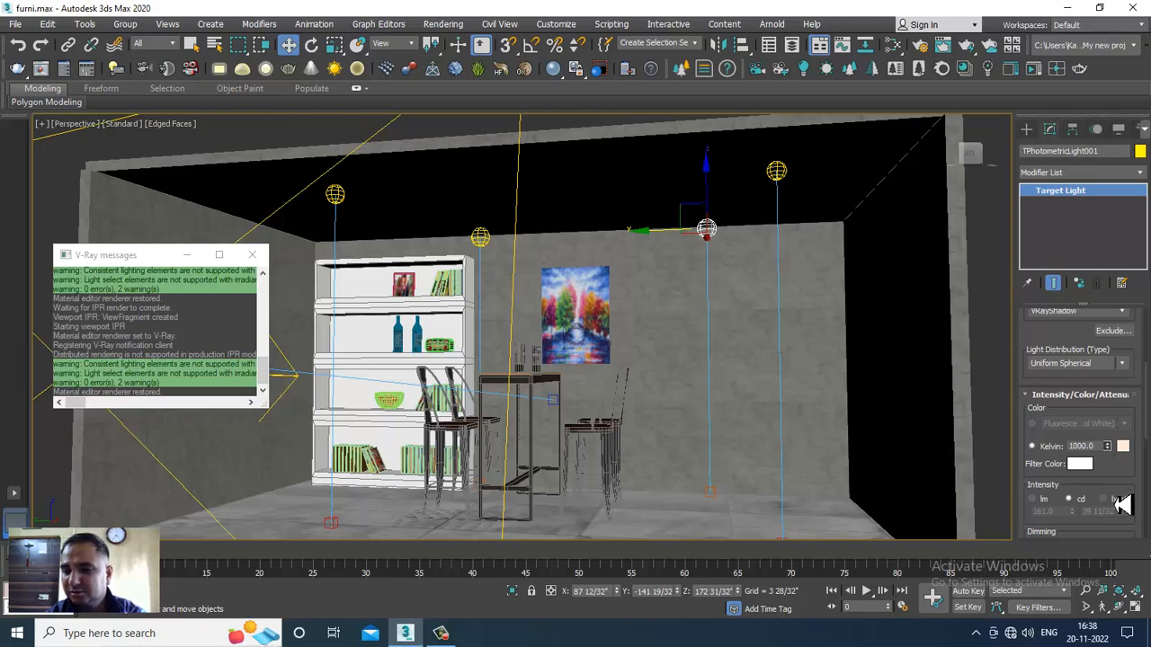
drag(1115, 506, 1126, 433)
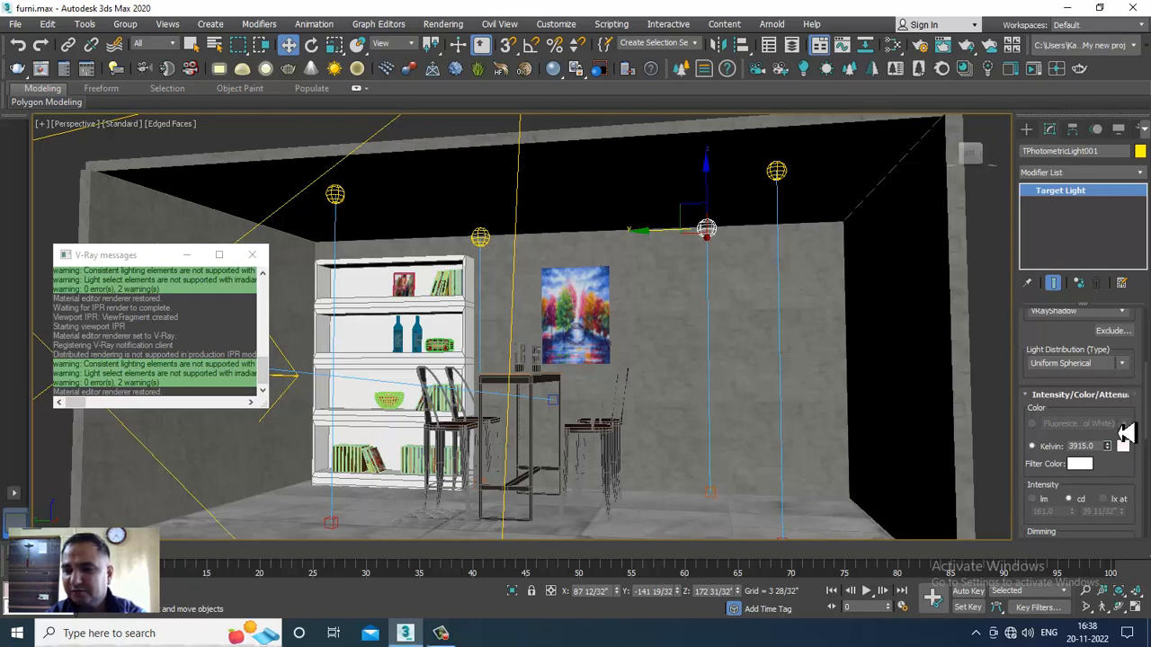
Maximise the PhysCamera001 viewport and run a V-Ray test render of it
key(alt+w)
click(871, 381)
key(alt+w)
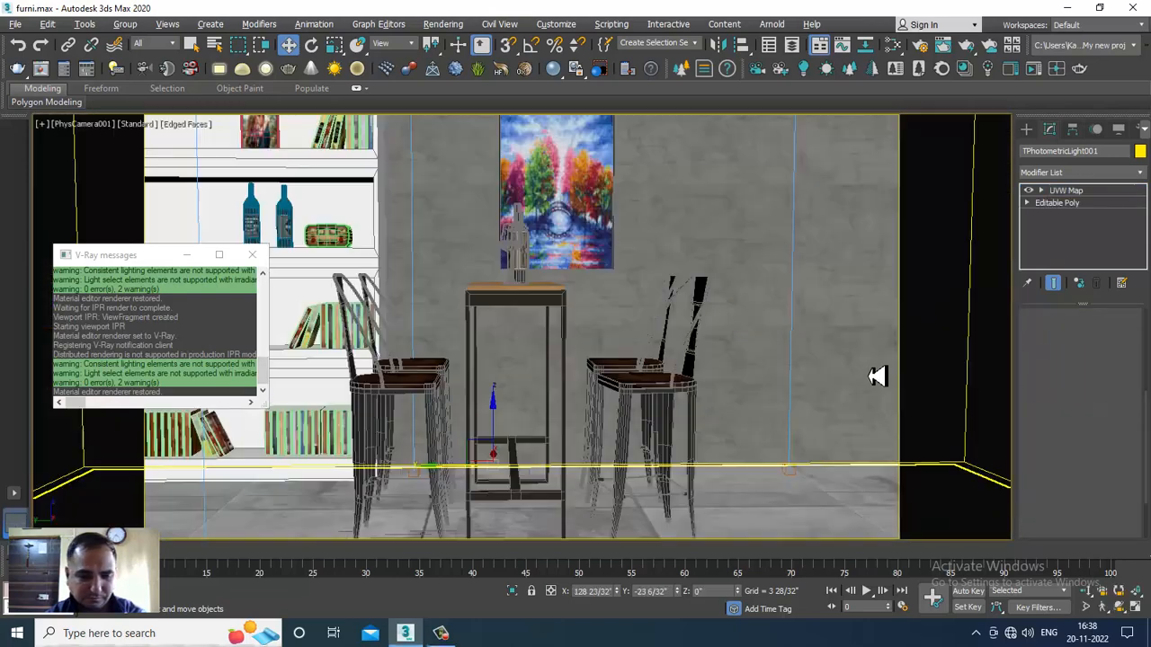
key(shift+q)
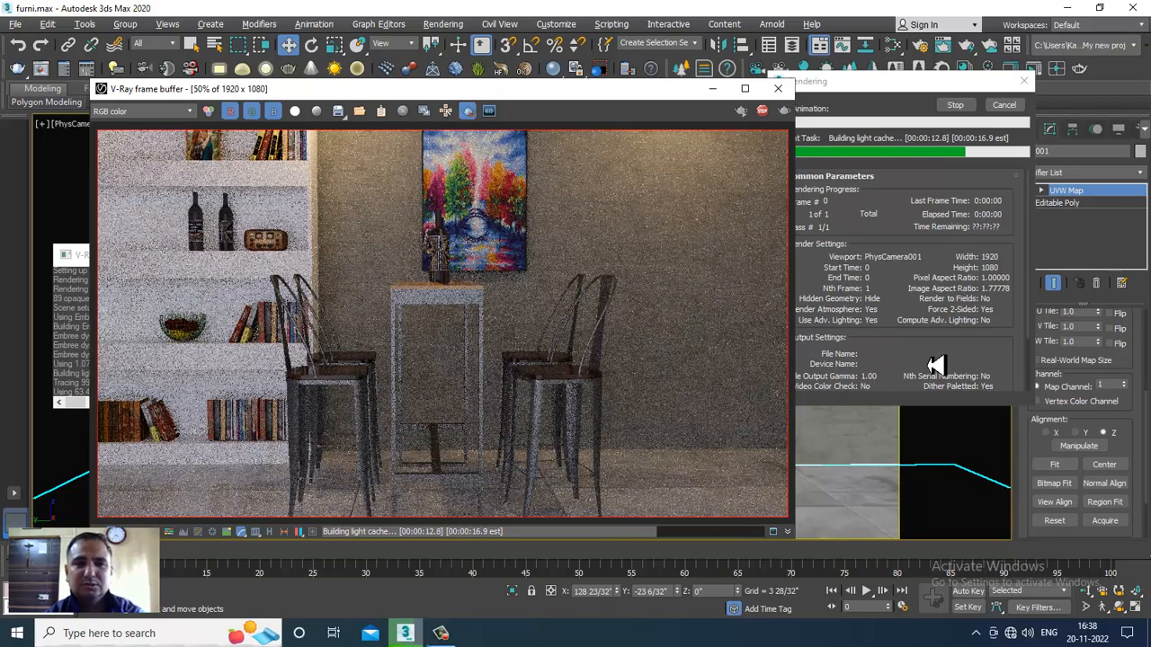
Close the V-Ray frame buffer and bring back the maximised Perspective view of the whole room
click(778, 89)
key(alt+w)
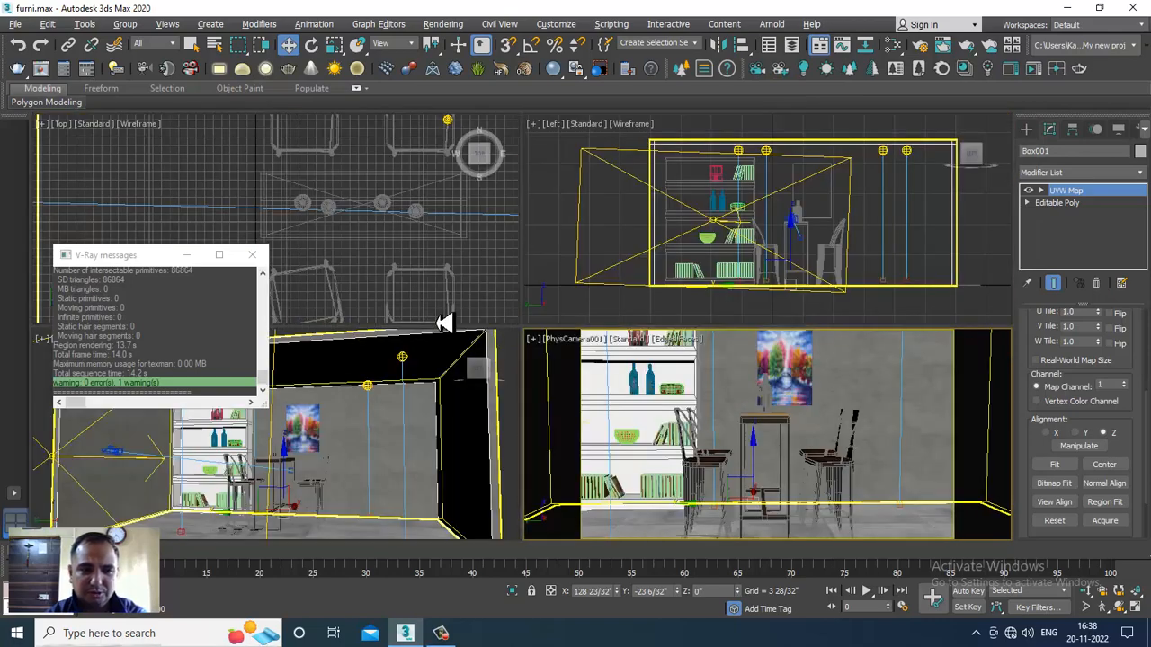
click(438, 445)
key(alt+w)
alt+middle_drag(434, 385, 461, 291)
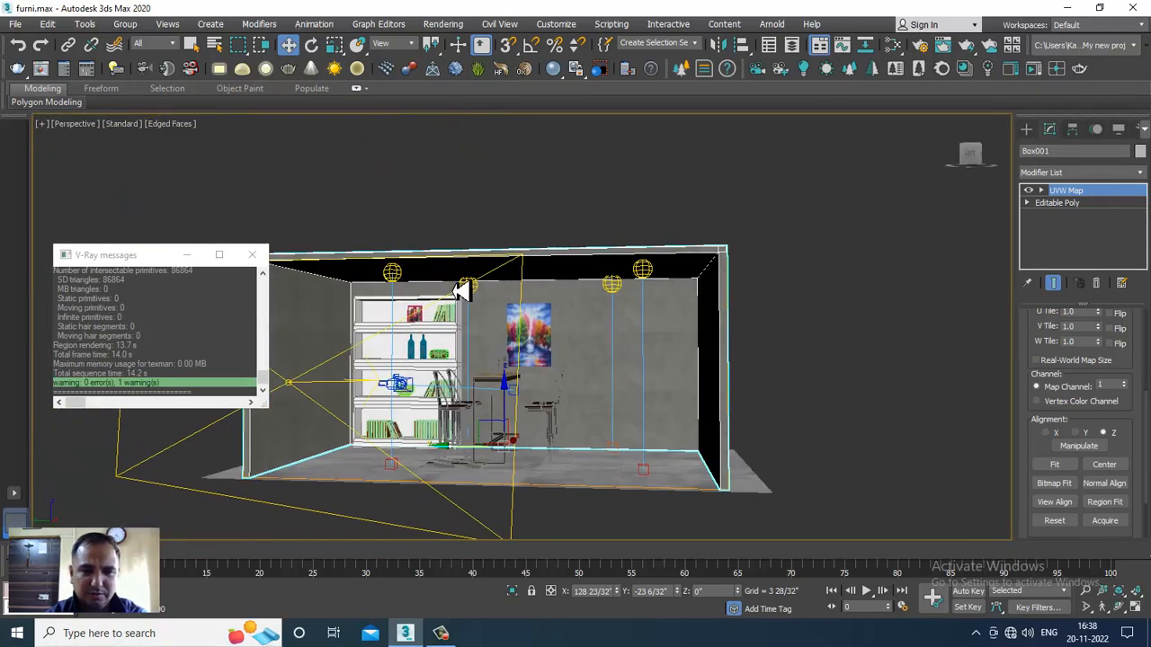
Clone the photometric wall light beside the bookshelf together with its floor target
click(475, 293)
scroll(480, 334, up, 3)
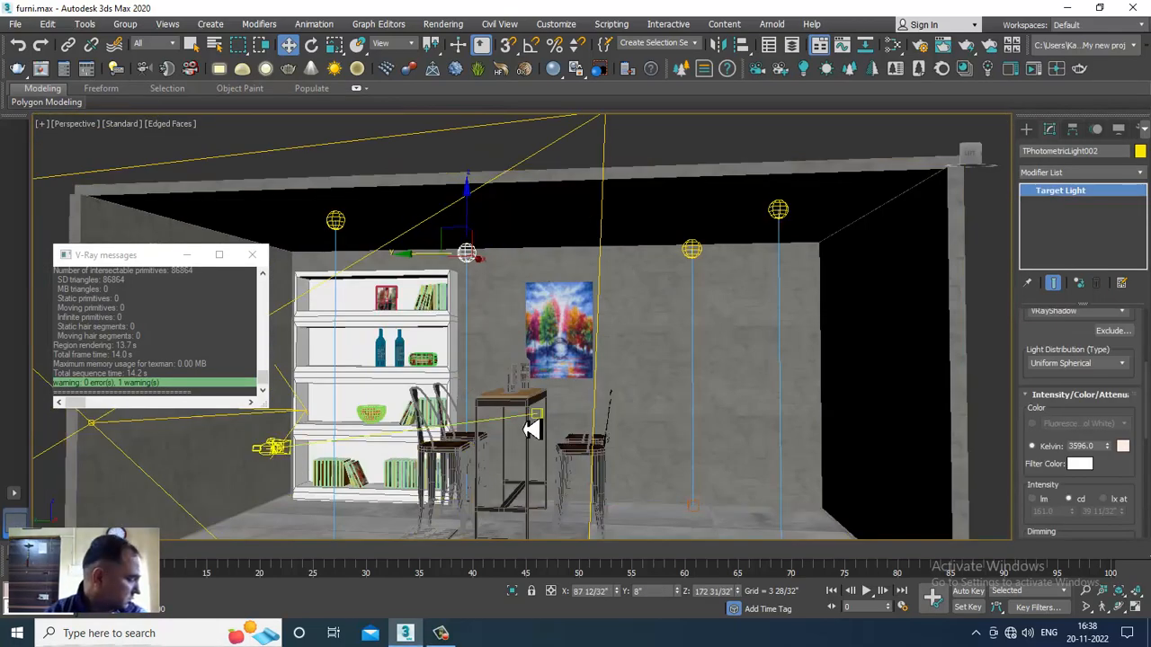
scroll(546, 373, up, 1)
scroll(546, 373, up, 3)
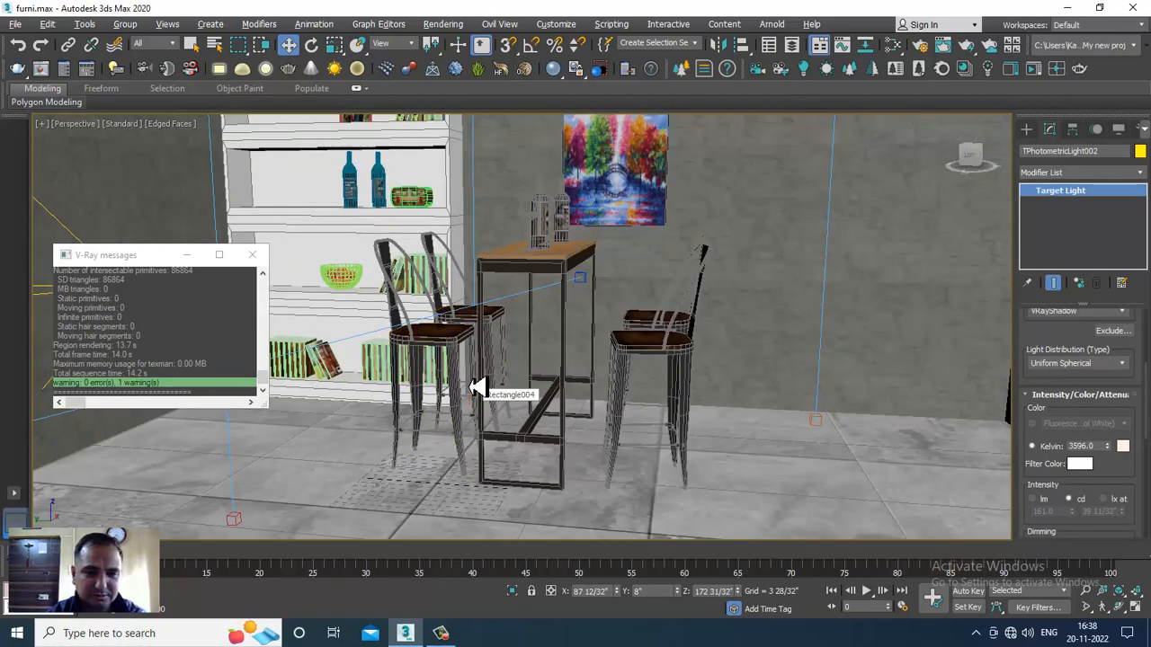
scroll(486, 392, down, 2)
scroll(494, 400, up, 5)
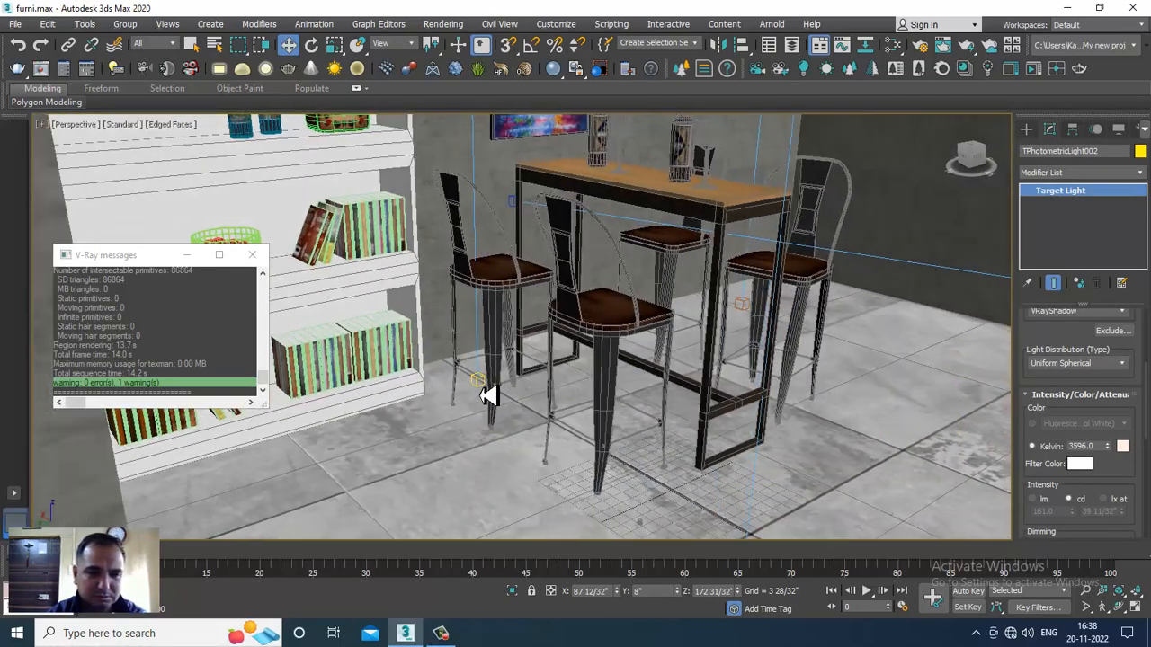
ctrl+click(481, 388)
scroll(488, 390, down, 5)
alt+middle_drag(513, 347, 495, 285)
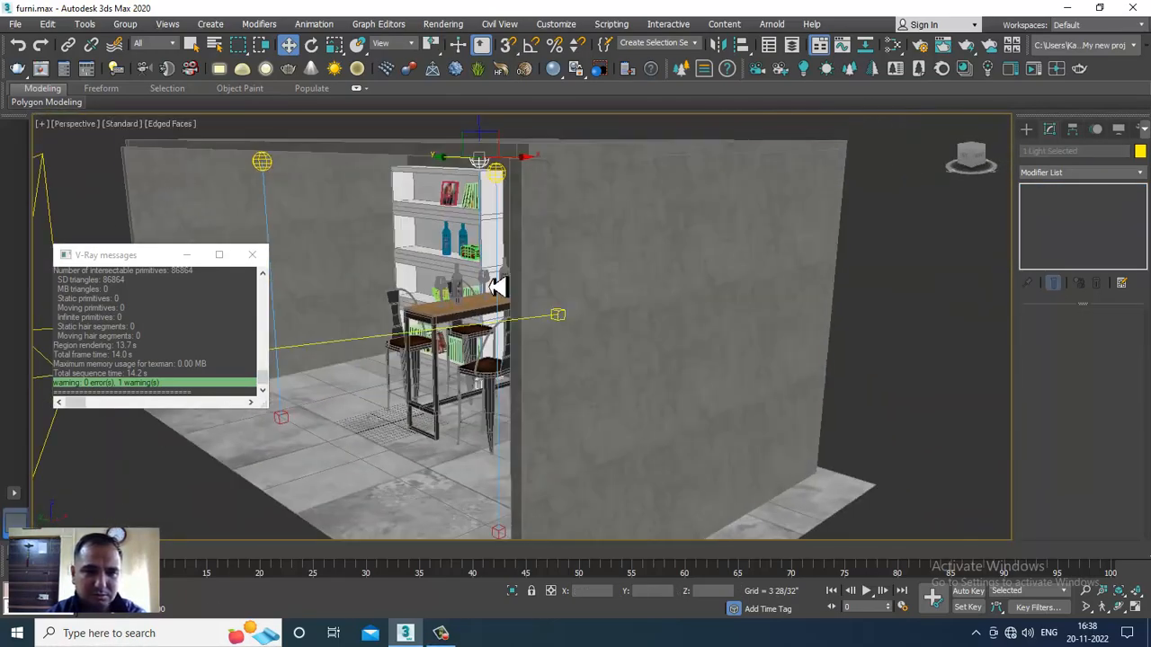
mouse_move(549, 180)
alt+middle_down()
mouse_move(575, 175)
mouse_move(532, 180)
alt+middle_up()
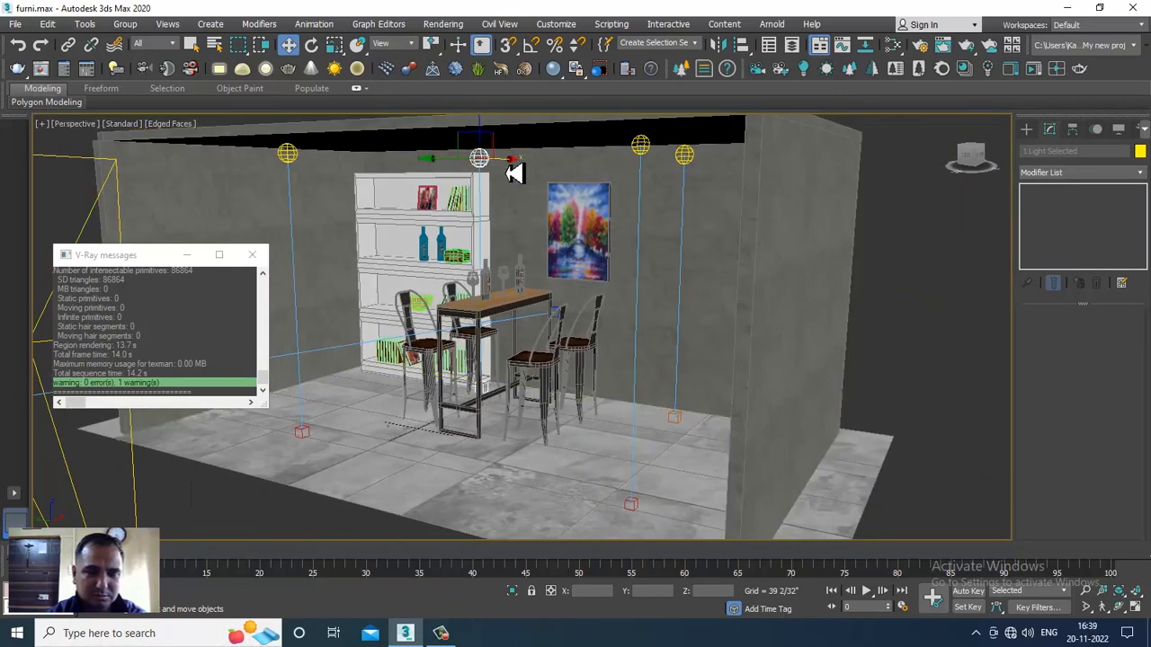
shift+drag(421, 178, 481, 165)
click(577, 378)
alt+middle_drag(519, 285, 533, 293)
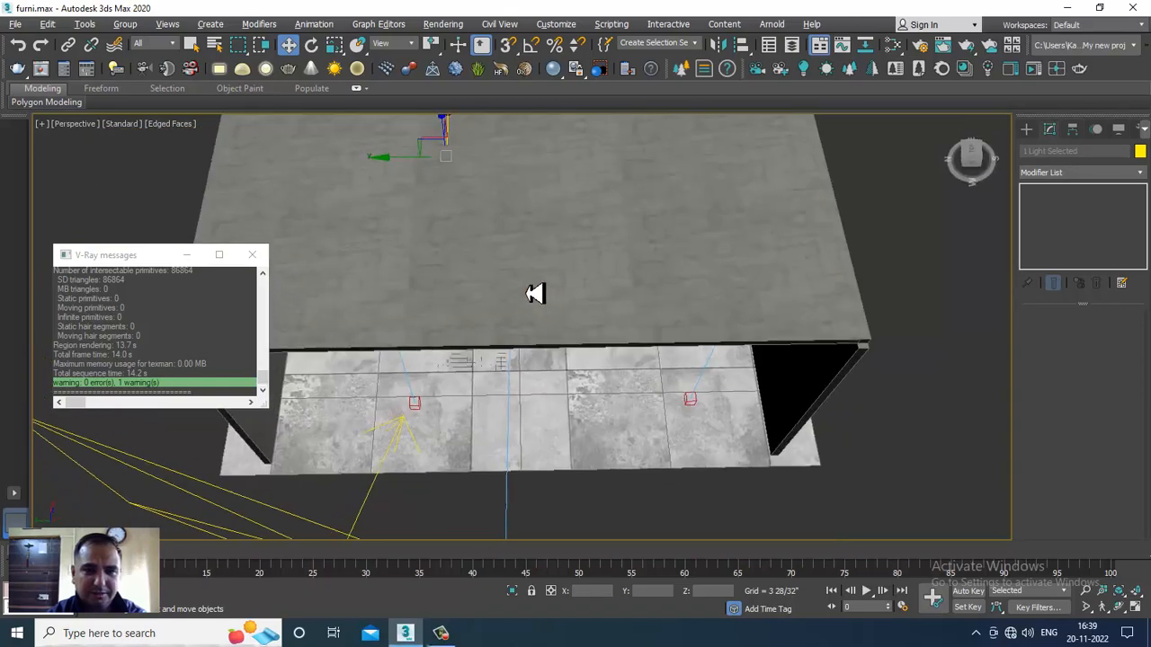
In the Top view, move the cloned wall light and its target in front of the bookshelf
key(alt+w)
scroll(407, 215, down, 1)
key(alt+w)
scroll(668, 273, up, 5)
scroll(670, 270, down, 6)
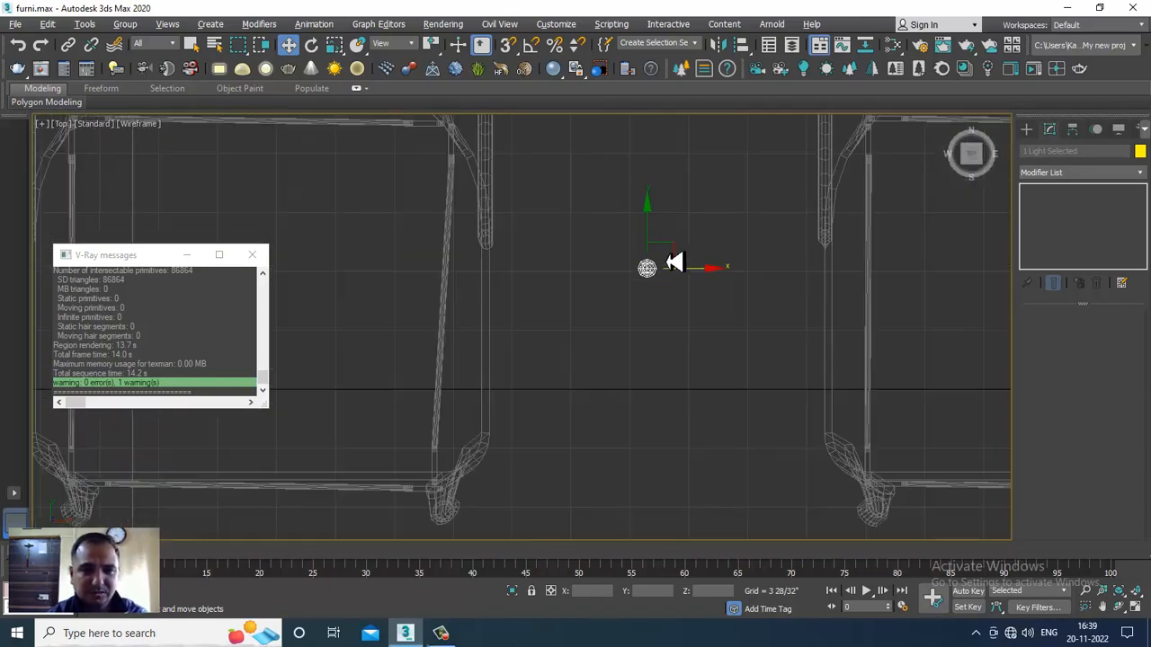
scroll(669, 268, down, 5)
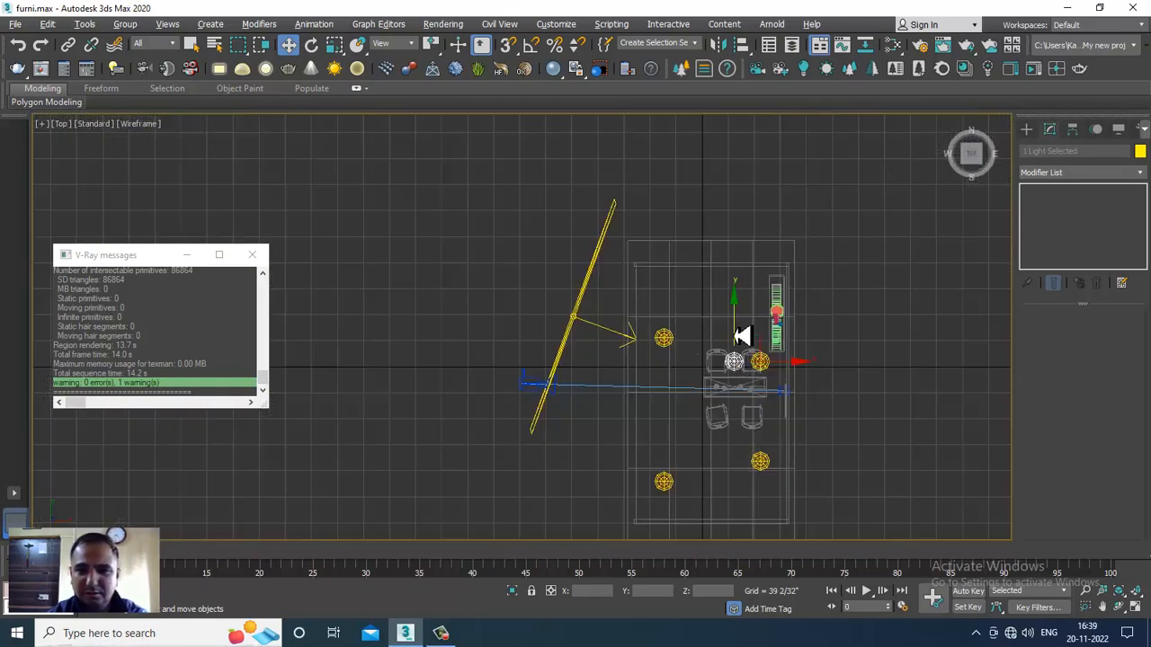
drag(738, 282, 737, 261)
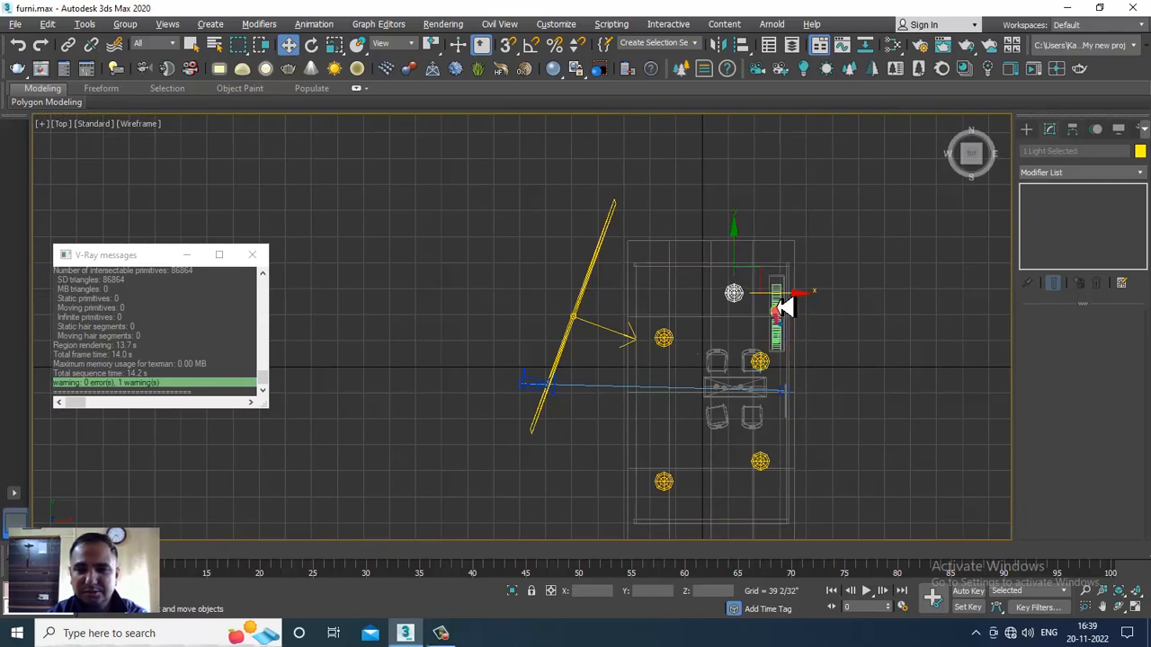
drag(779, 302, 798, 303)
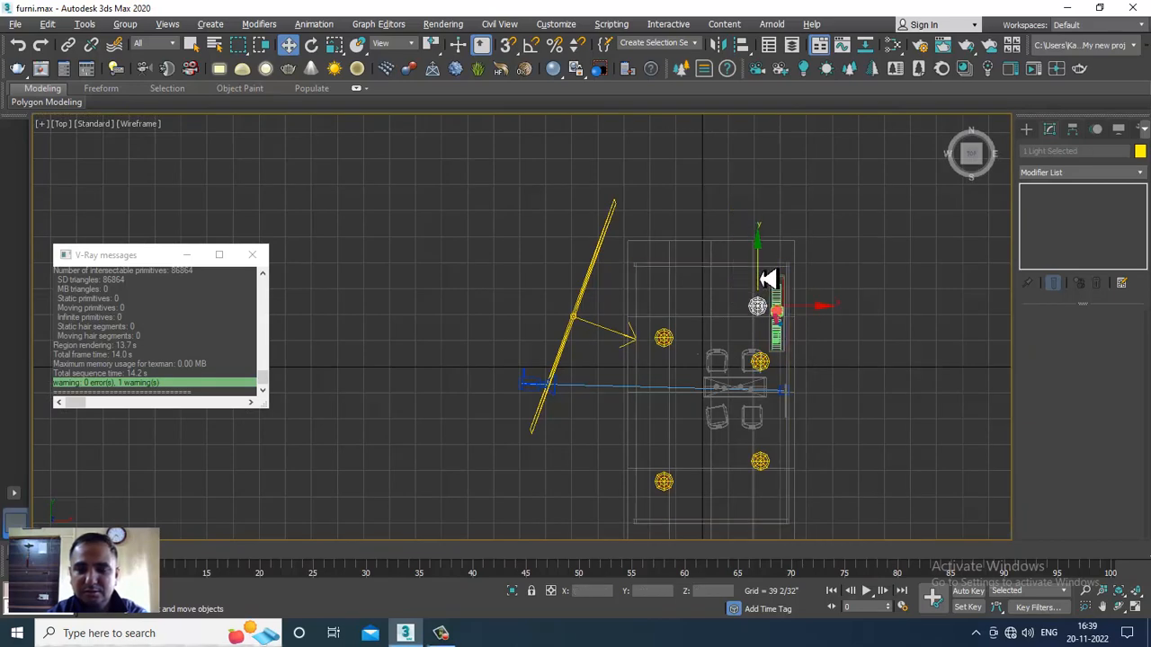
Back in the Perspective view, select the photometric light in front of the bookshelf and reduce its dimming to about 353%
key(alt+w)
key(c)
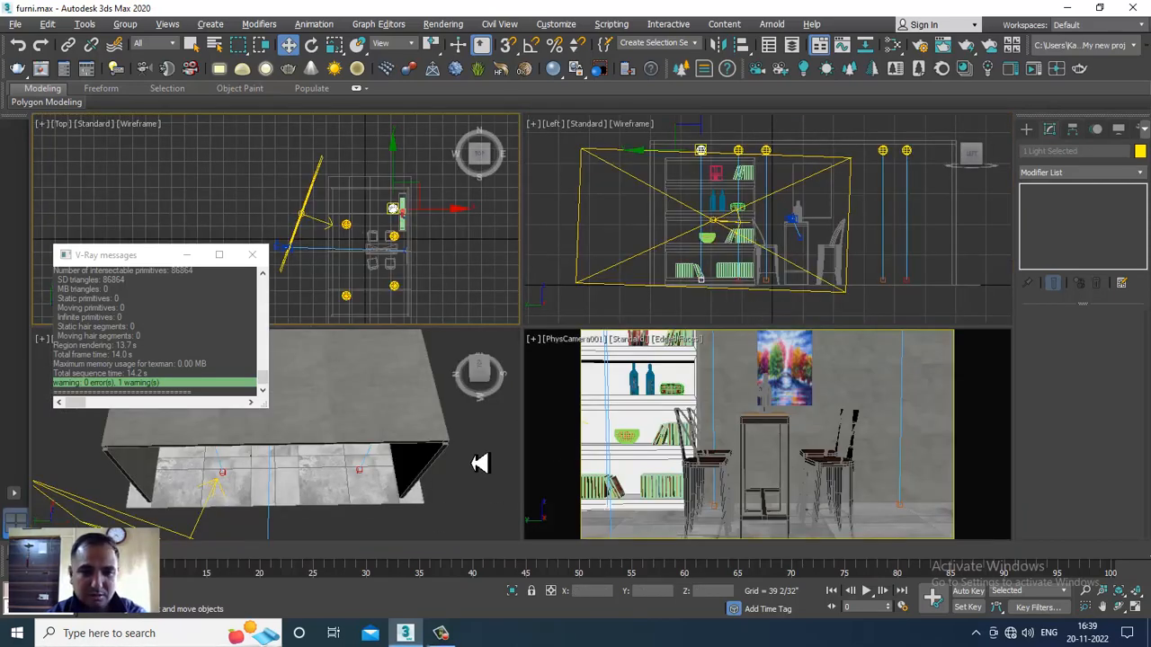
middle_drag(481, 463, 460, 457)
key(alt+w)
alt+middle_drag(491, 386, 556, 351)
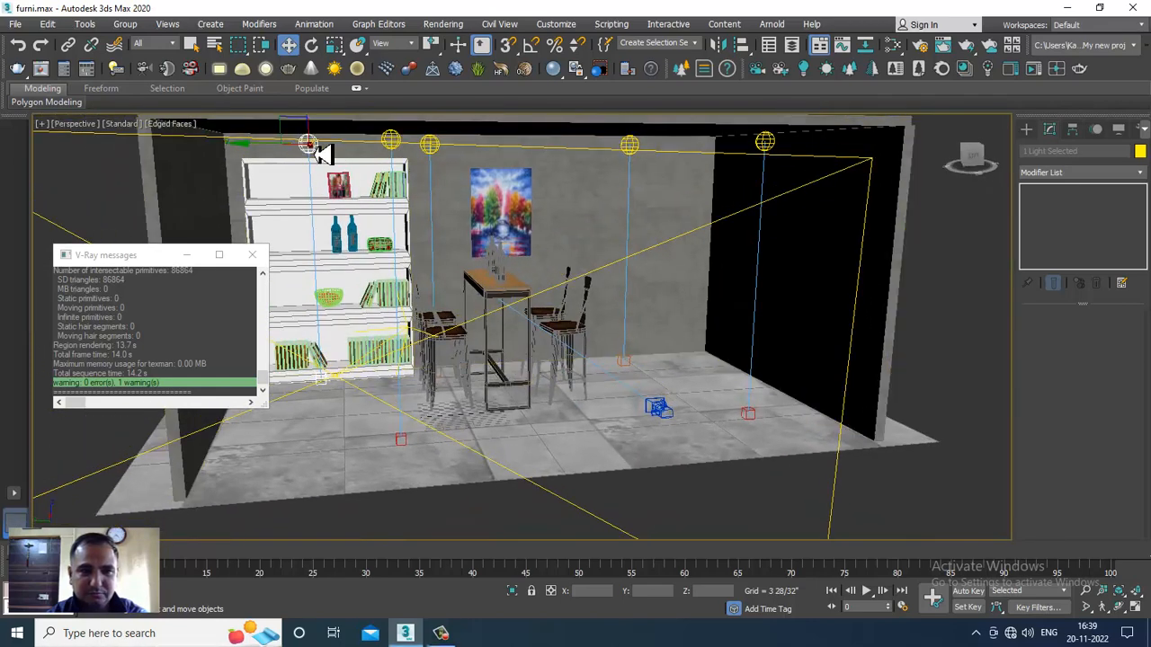
click(319, 147)
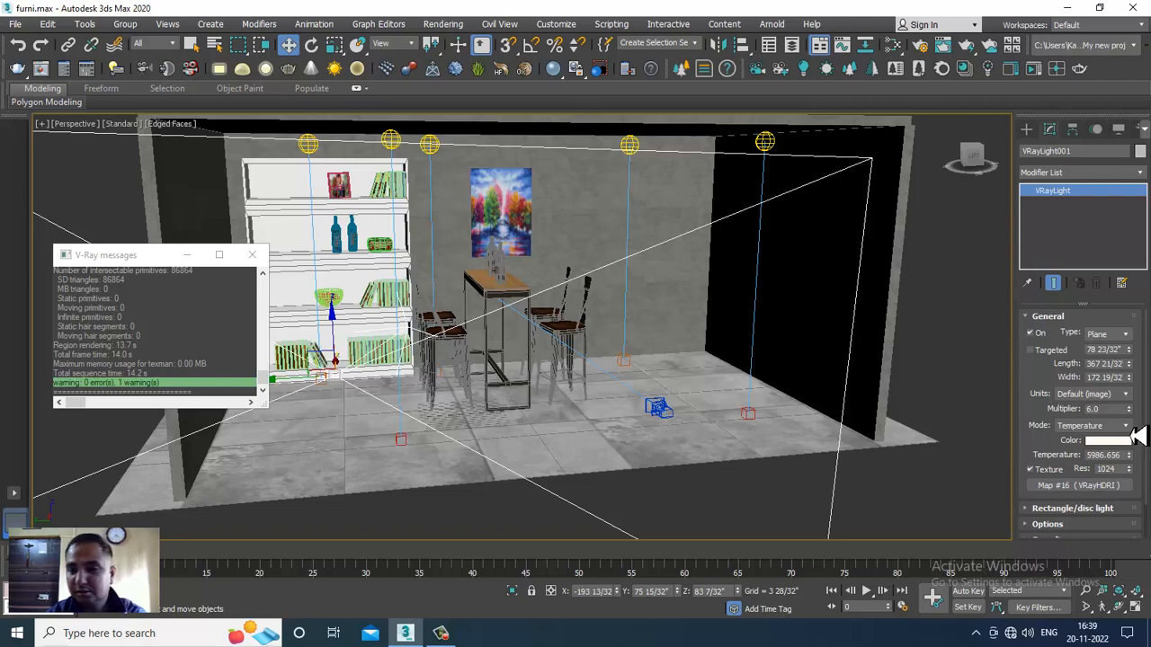
click(316, 155)
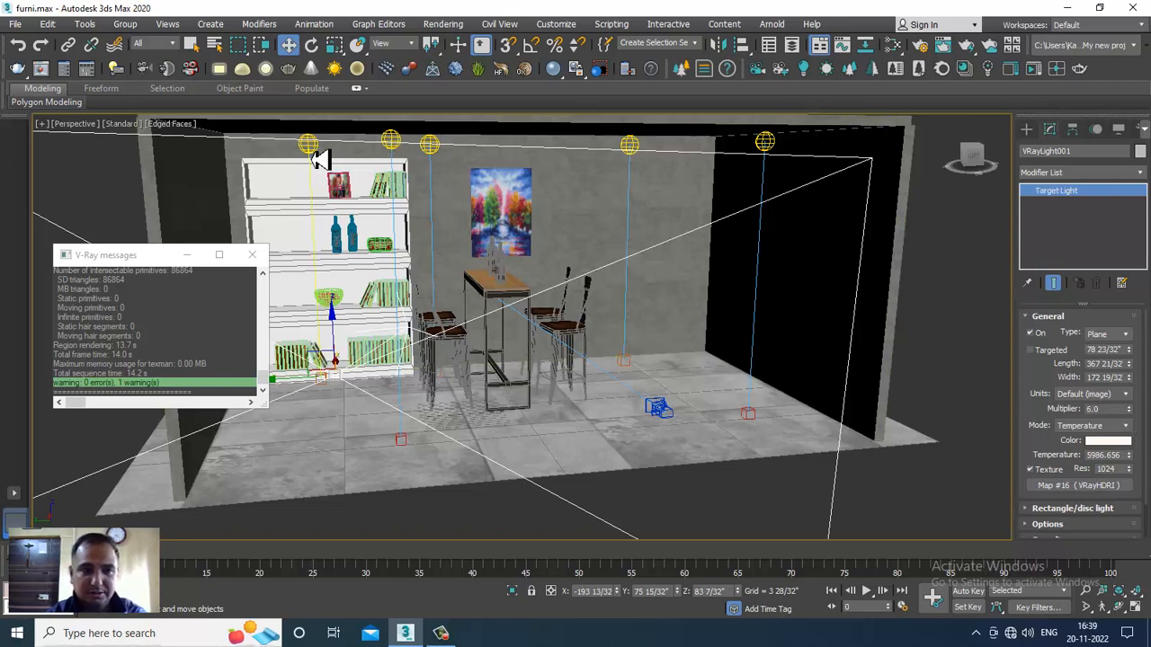
scroll(1090, 497, down, 3)
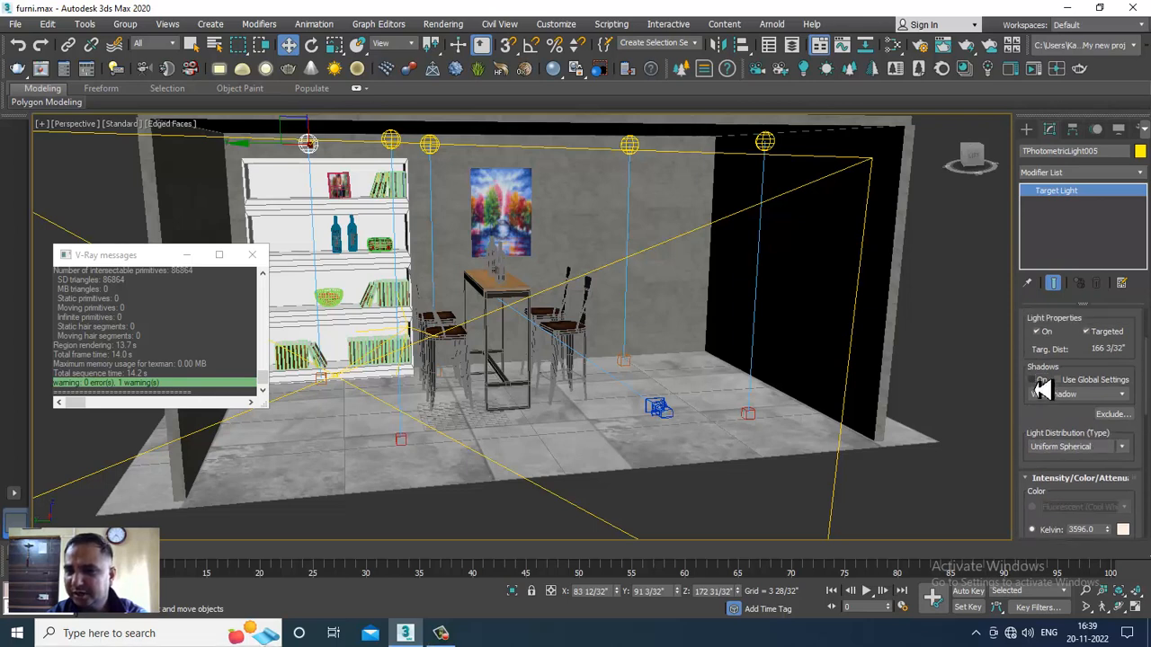
scroll(1095, 441, down, 6)
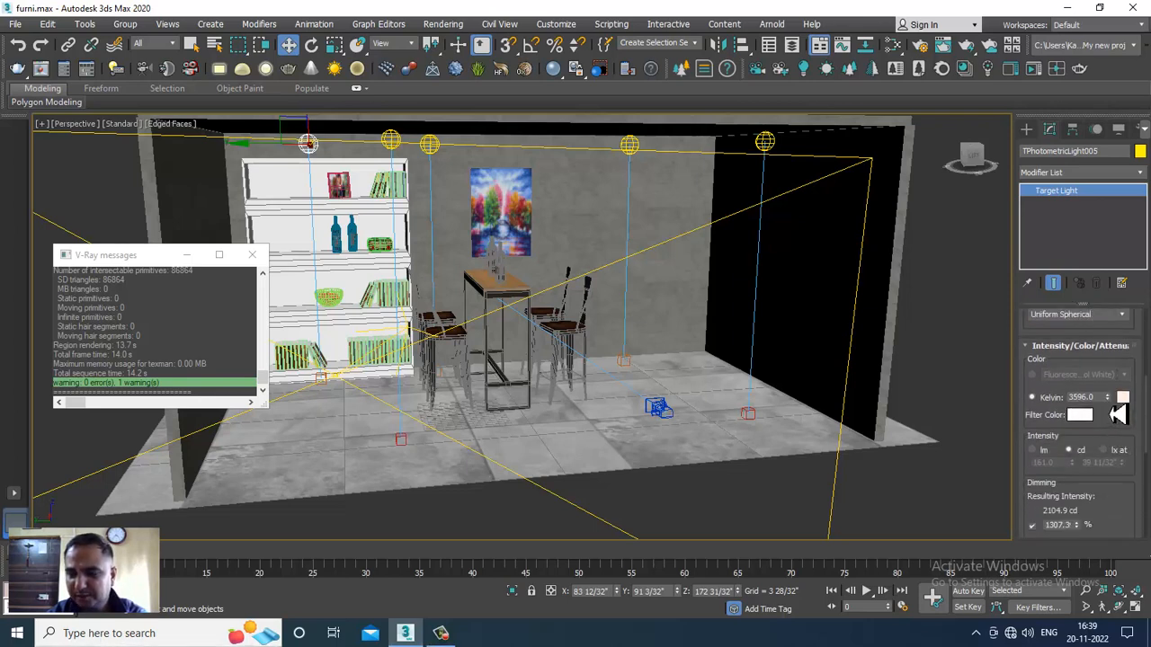
drag(1081, 520, 1080, 435)
Run a V-Ray test render of the PhysCamera001 view to check the dimmed bookshelf light, and close the frame buffer
key(alt+w)
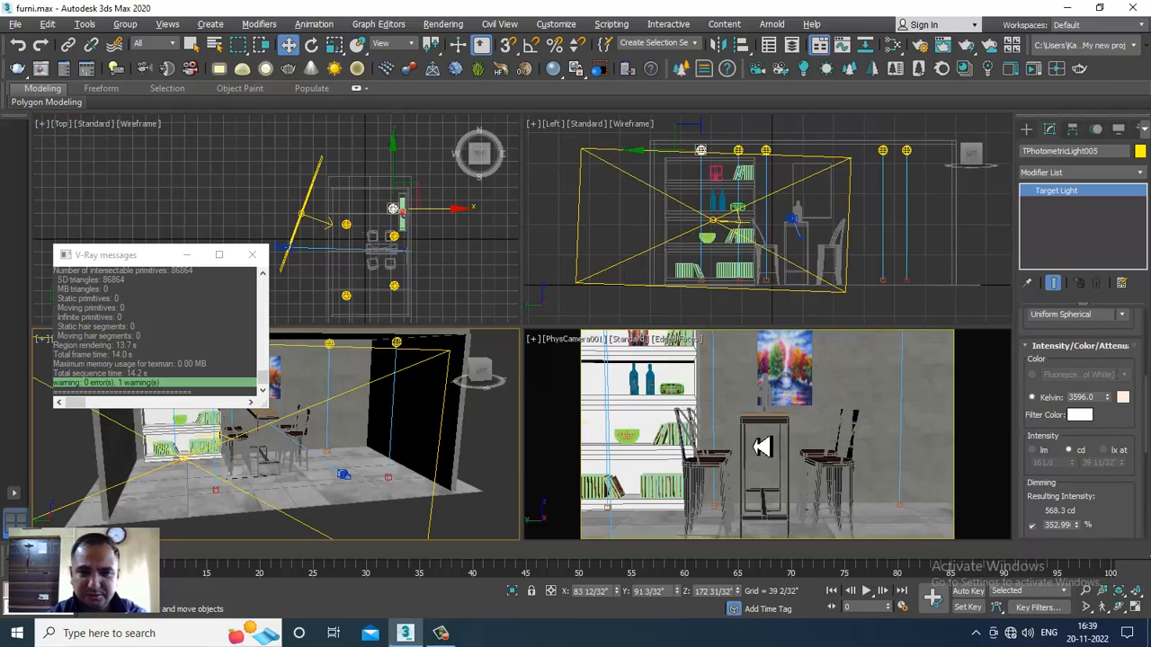
click(876, 419)
key(alt+w)
key(shift+q)
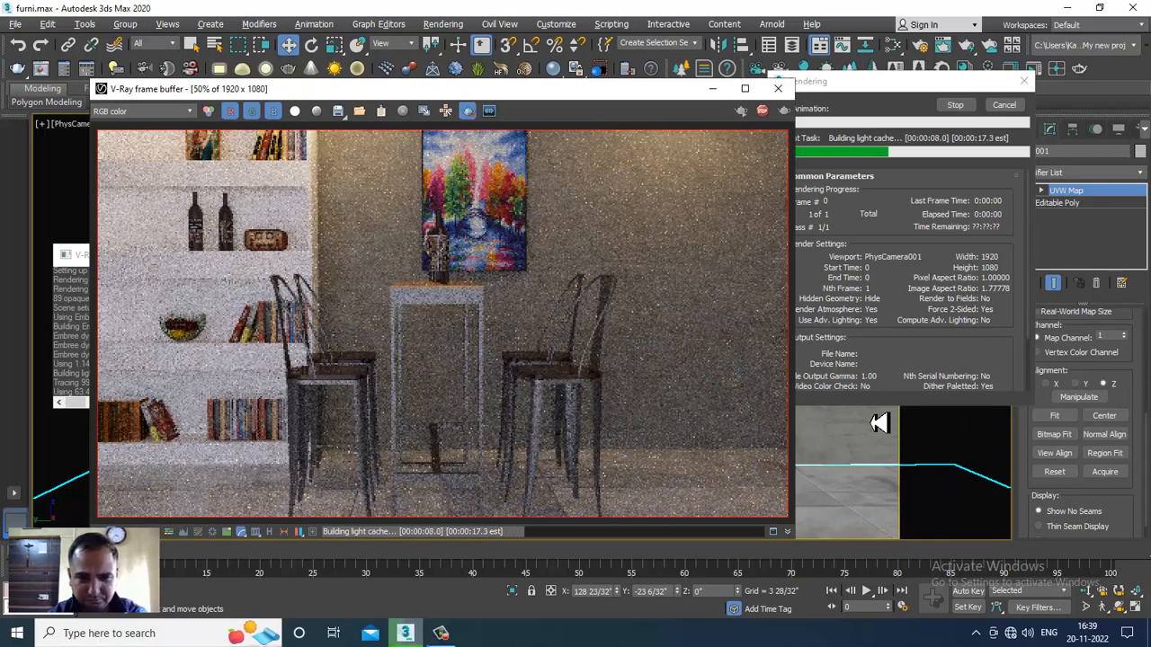
click(778, 88)
In the Top view, clone the photometric light right of the painting with its floor target and move the copy over the table's front end
key(alt+w)
right_click(464, 302)
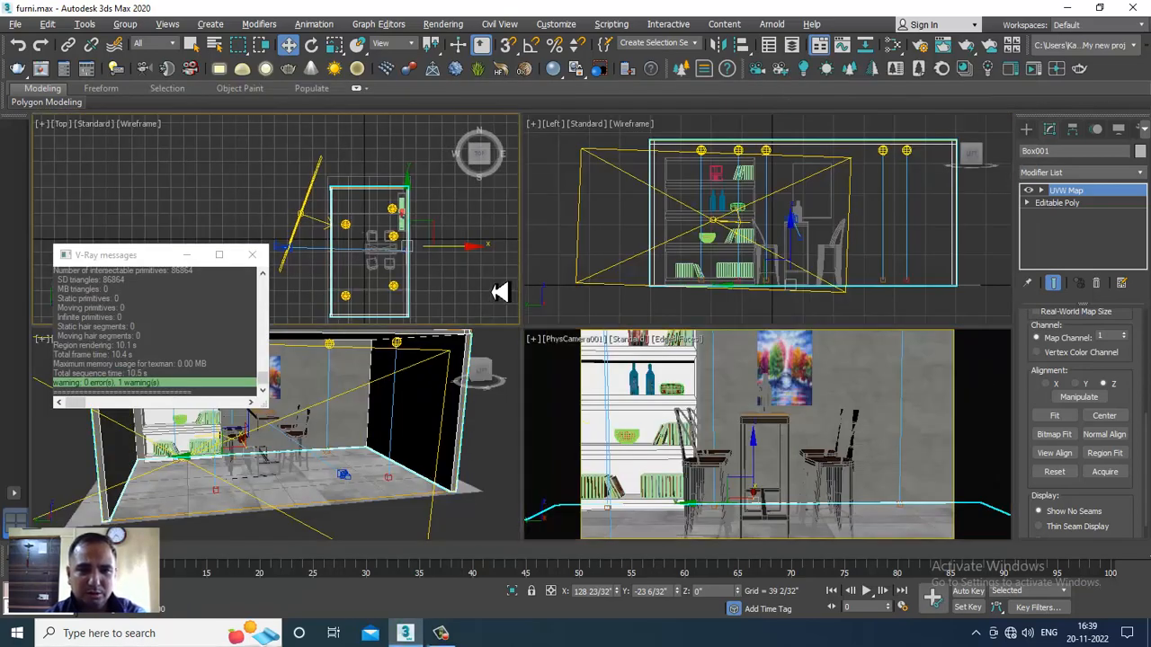
key(alt+w)
scroll(503, 252, up, 4)
scroll(503, 234, down, 3)
scroll(629, 315, up, 2)
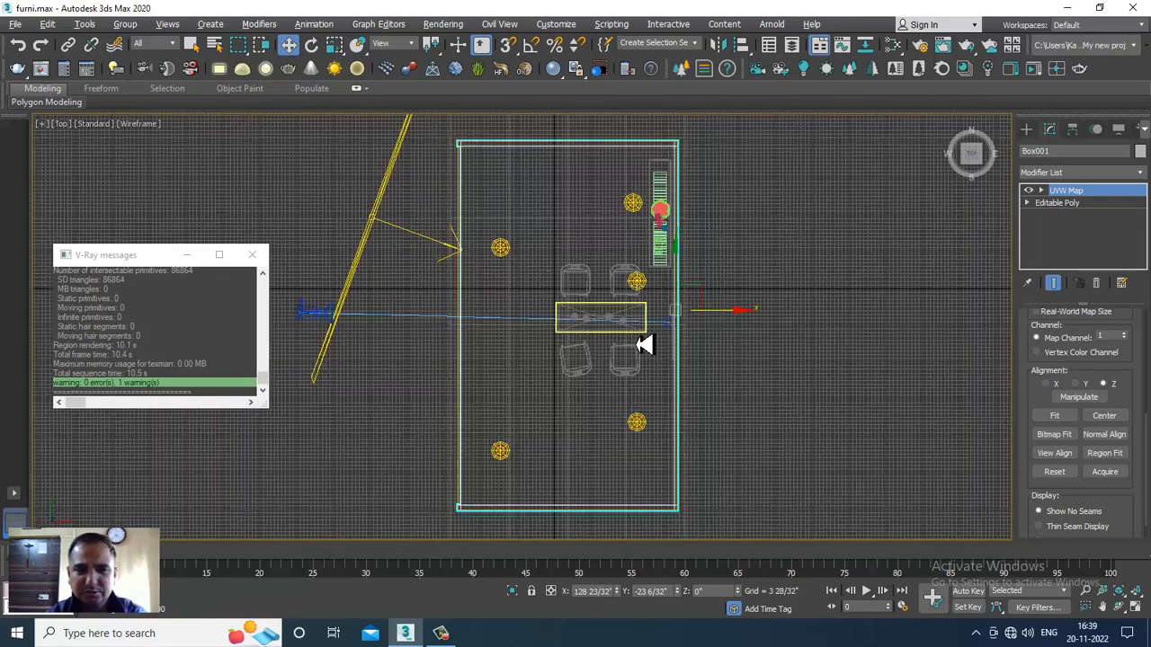
click(636, 430)
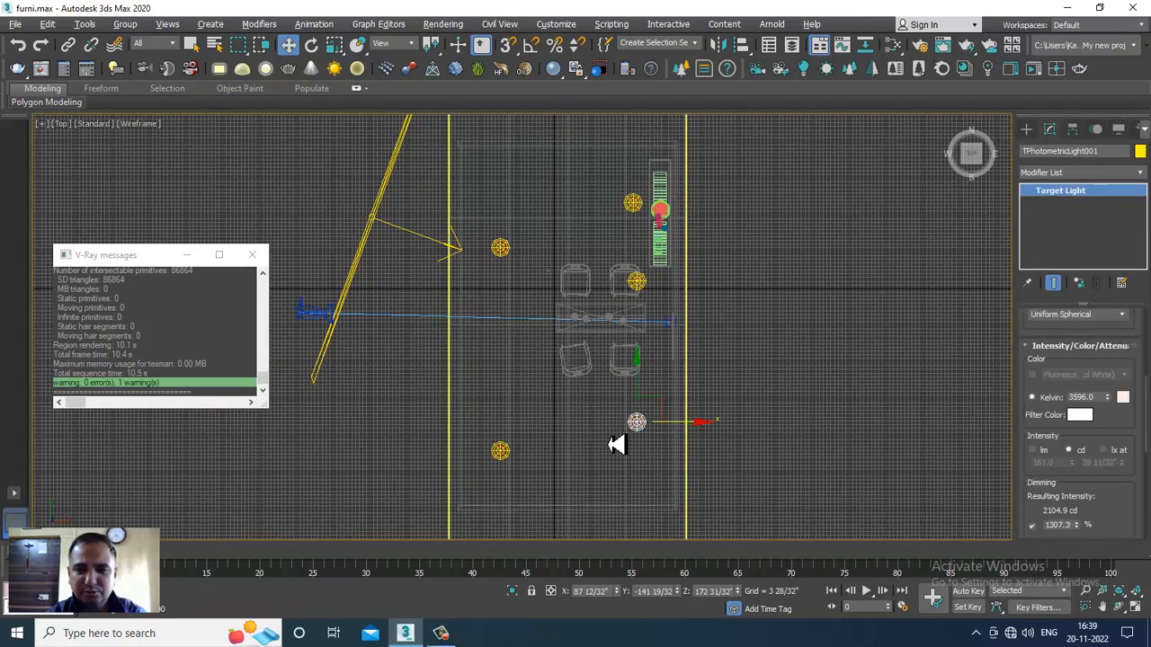
click(617, 435)
key(ctrl+z)
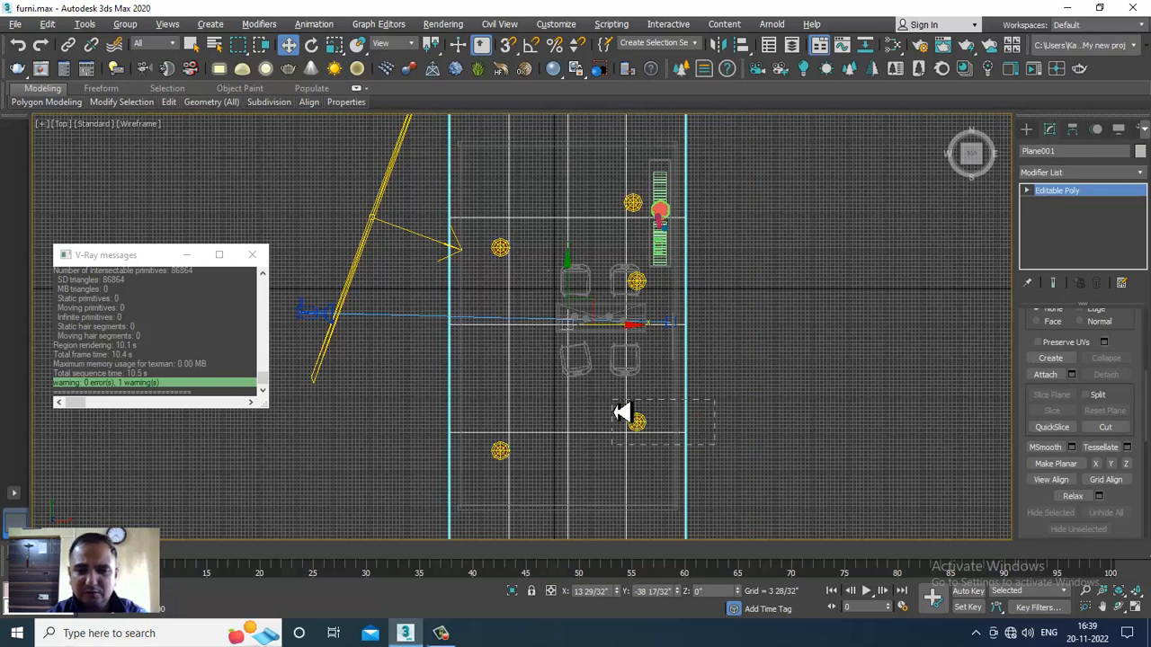
click(631, 419)
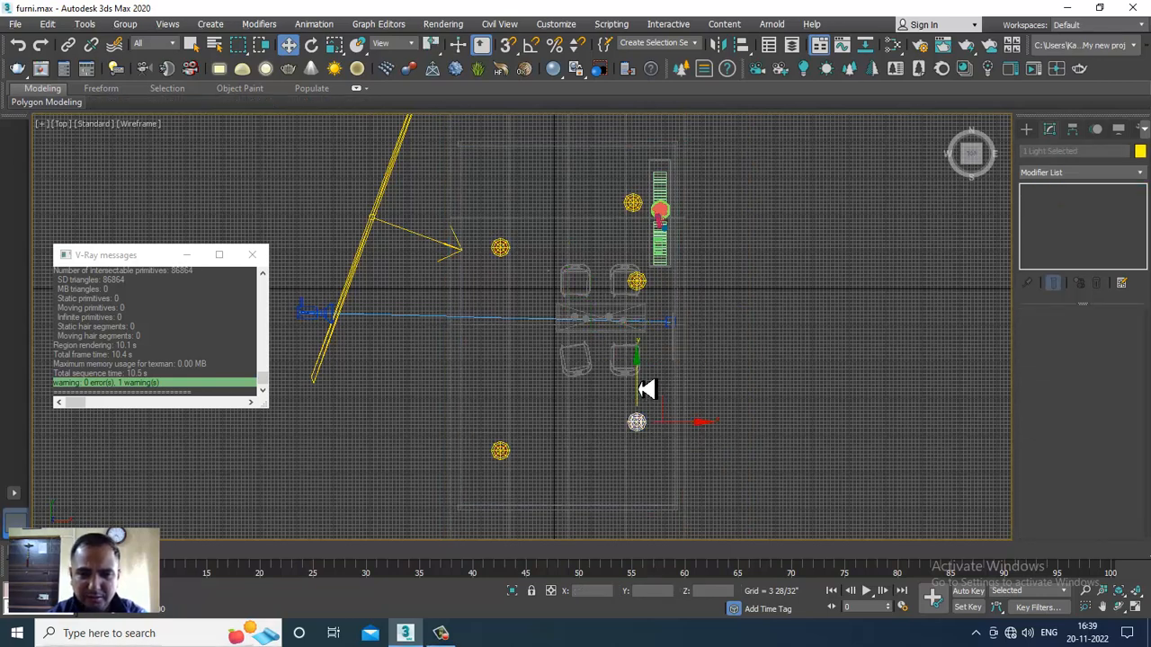
shift+drag(646, 388, 673, 289)
click(589, 375)
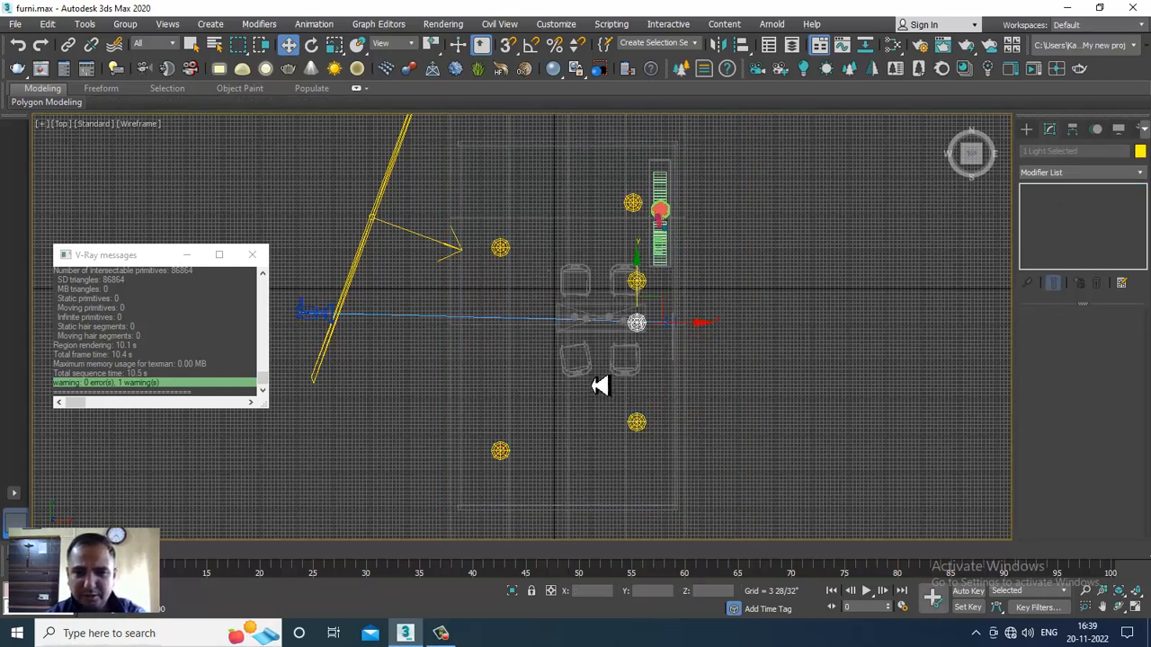
drag(694, 329, 621, 333)
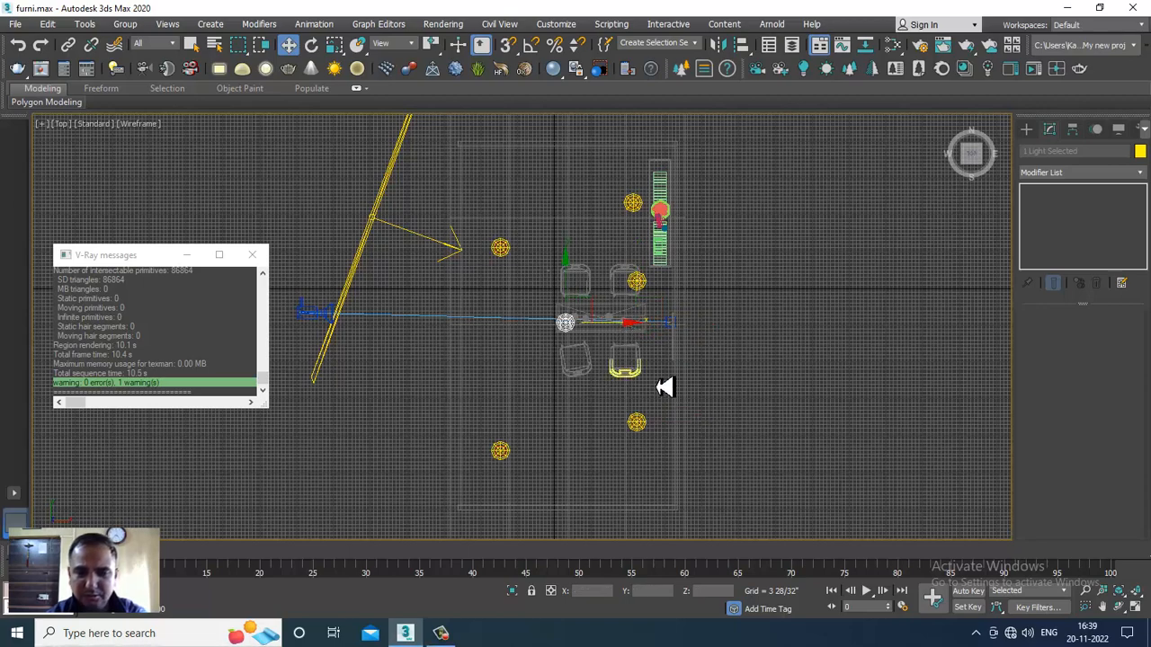
In the Perspective view, raise the new table light's target to just above the tabletop, at Z 82 29/32"
key(alt+w)
right_click(504, 526)
key(alt+w)
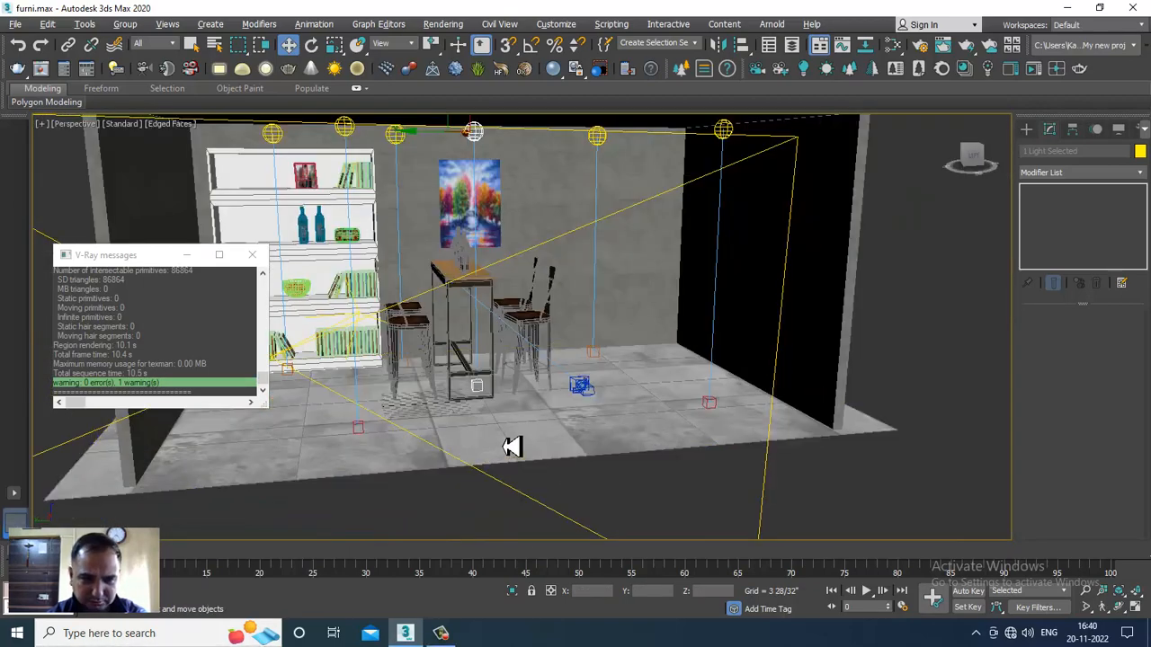
alt+middle_drag(509, 447, 523, 389)
scroll(552, 425, up, 2)
click(521, 380)
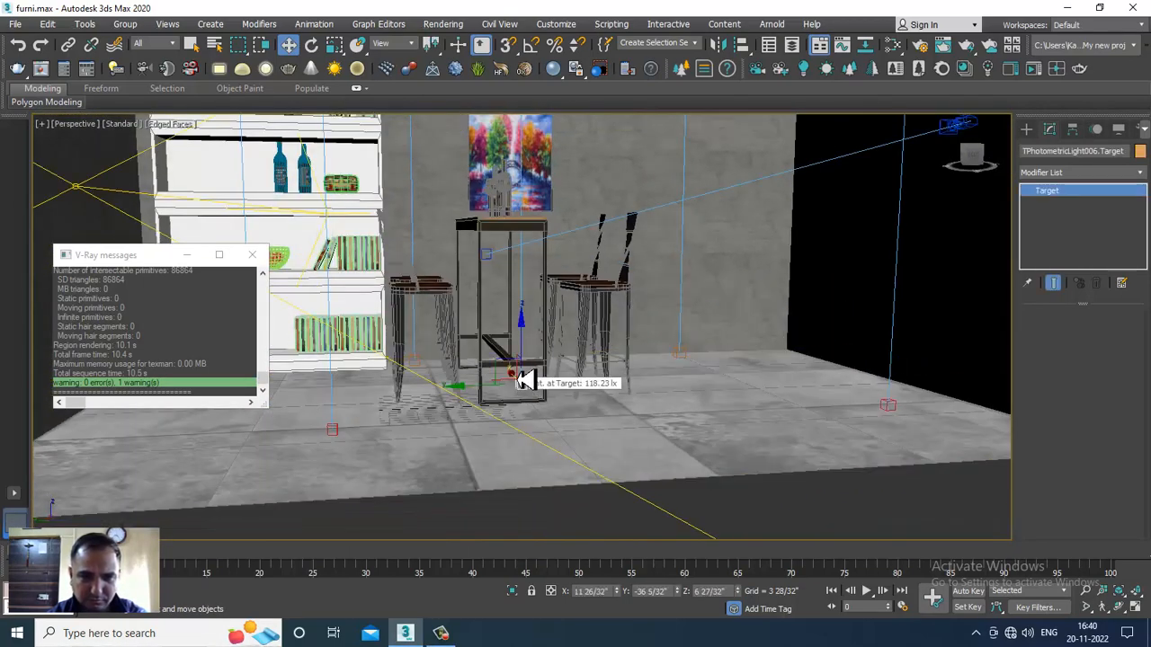
drag(521, 318, 536, 194)
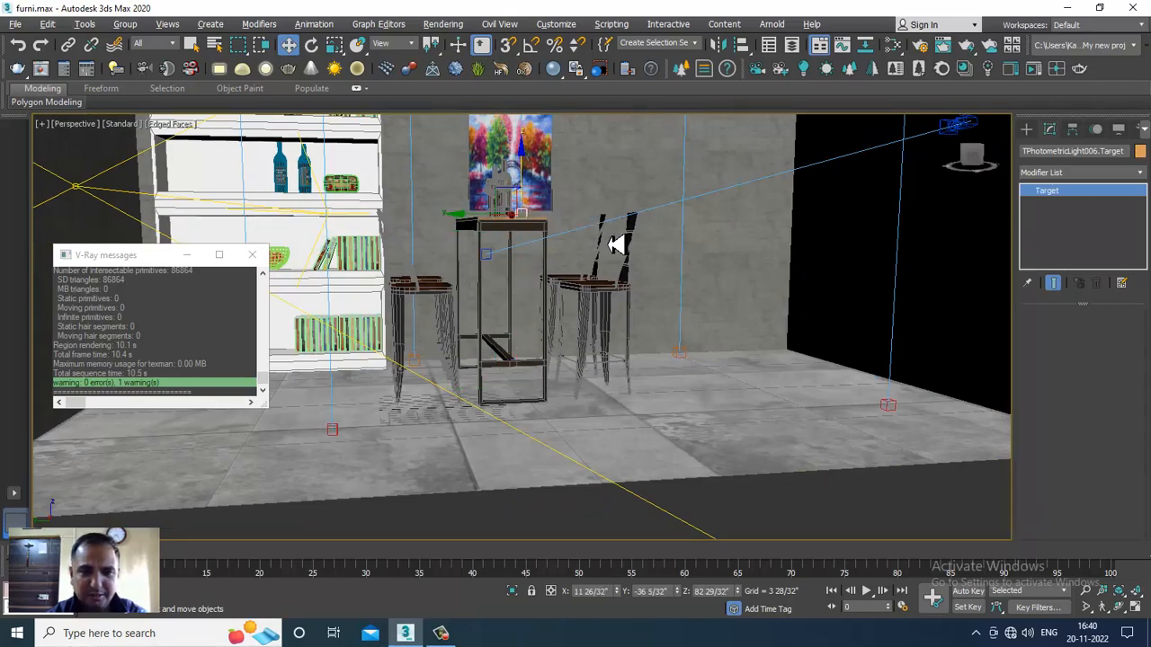
Toggle shadows for the photometric light above the table and raise its dimming to about 2222.5%
alt+middle_drag(616, 244, 599, 321)
click(526, 162)
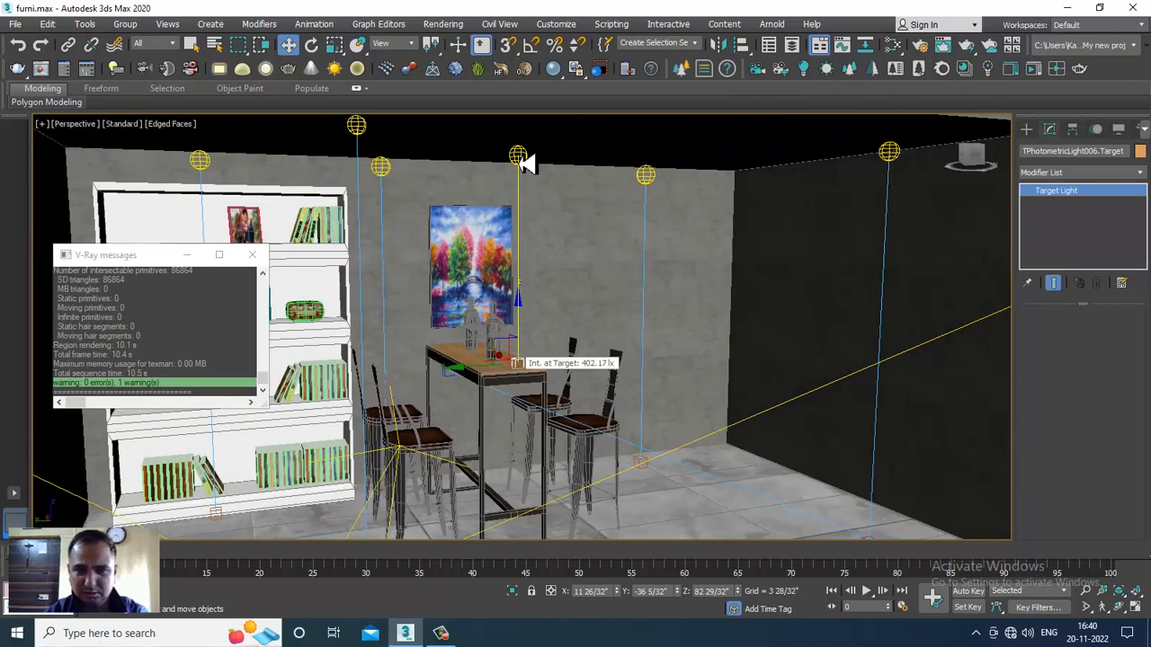
drag(1068, 471, 1076, 322)
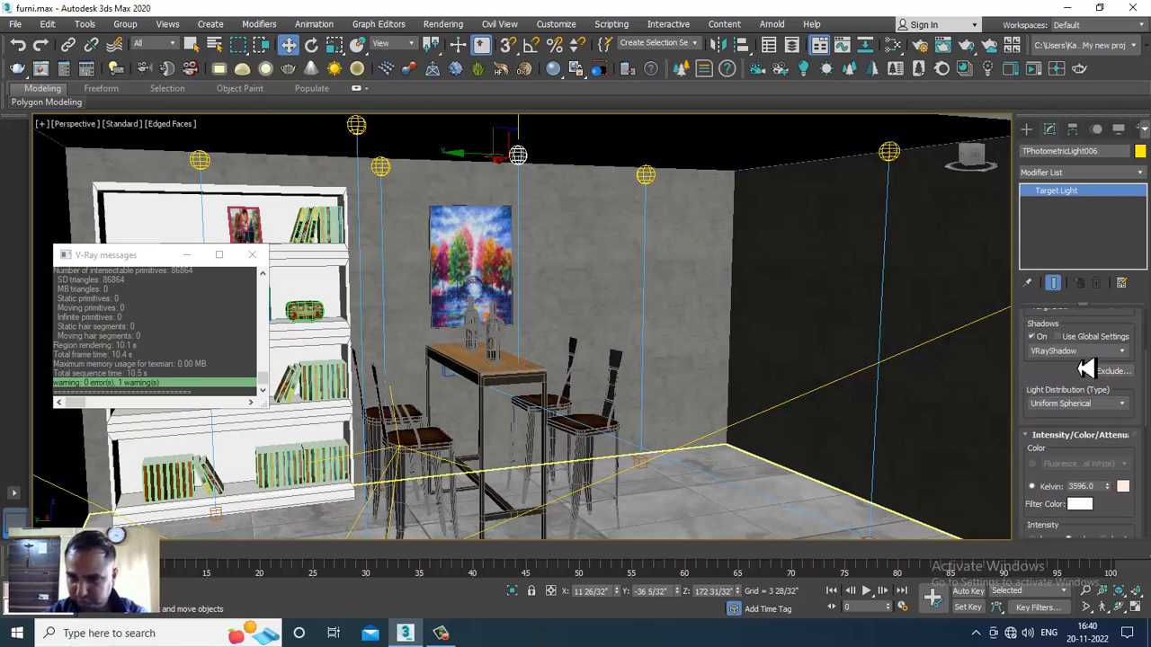
click(1031, 337)
drag(1070, 401, 1084, 267)
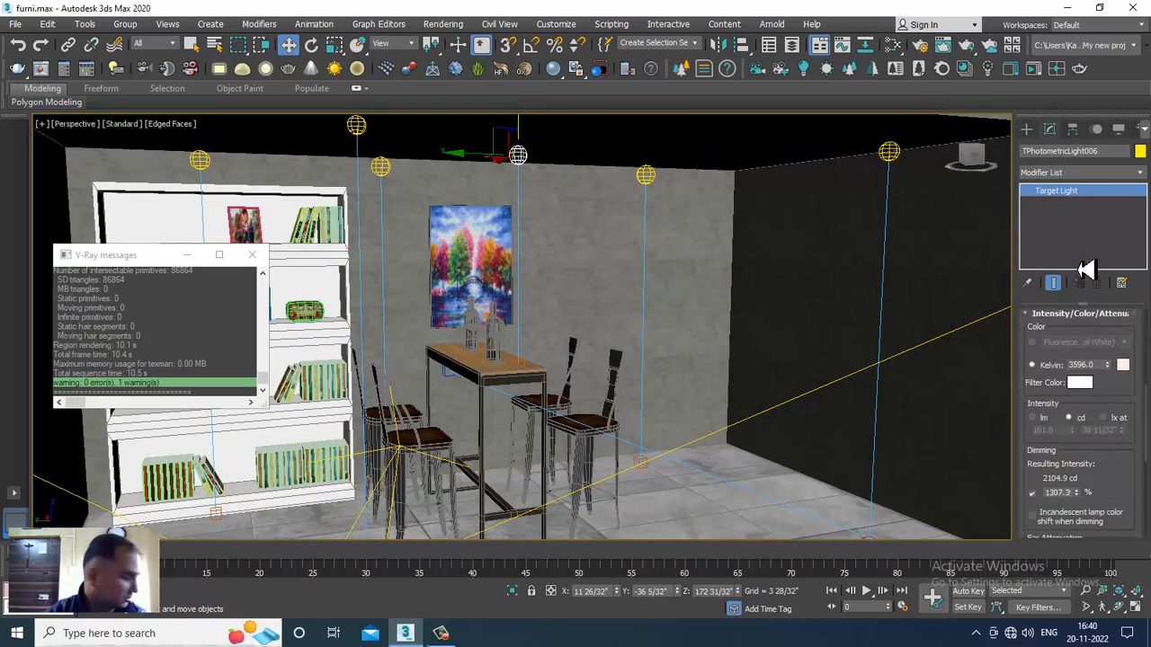
drag(1076, 487, 1081, 443)
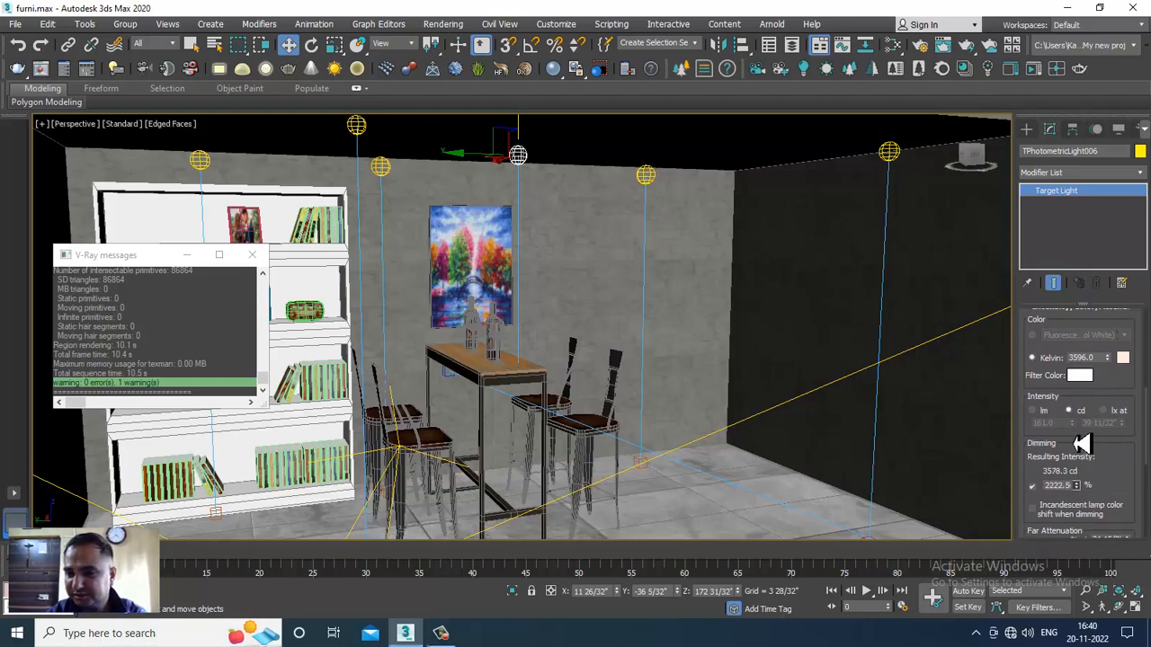
Maximise the PhysCamera001 viewport, test render it with V-Ray to check the new table light, and close the frame buffer
key(alt+w)
click(790, 418)
key(alt+w)
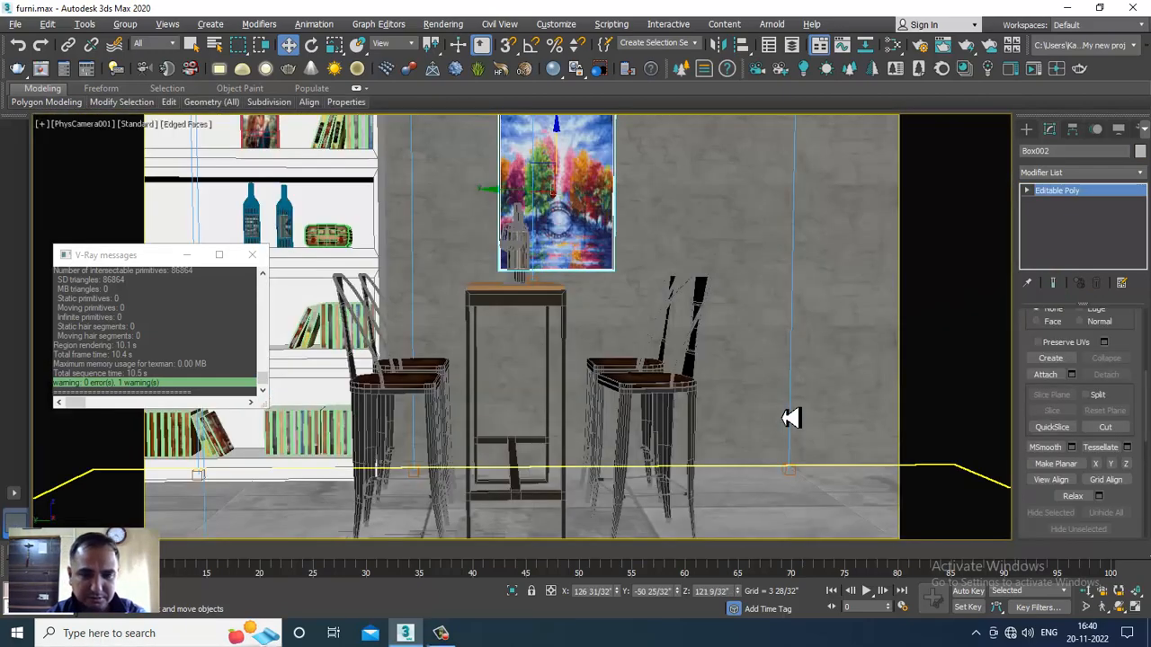
key(shift+q)
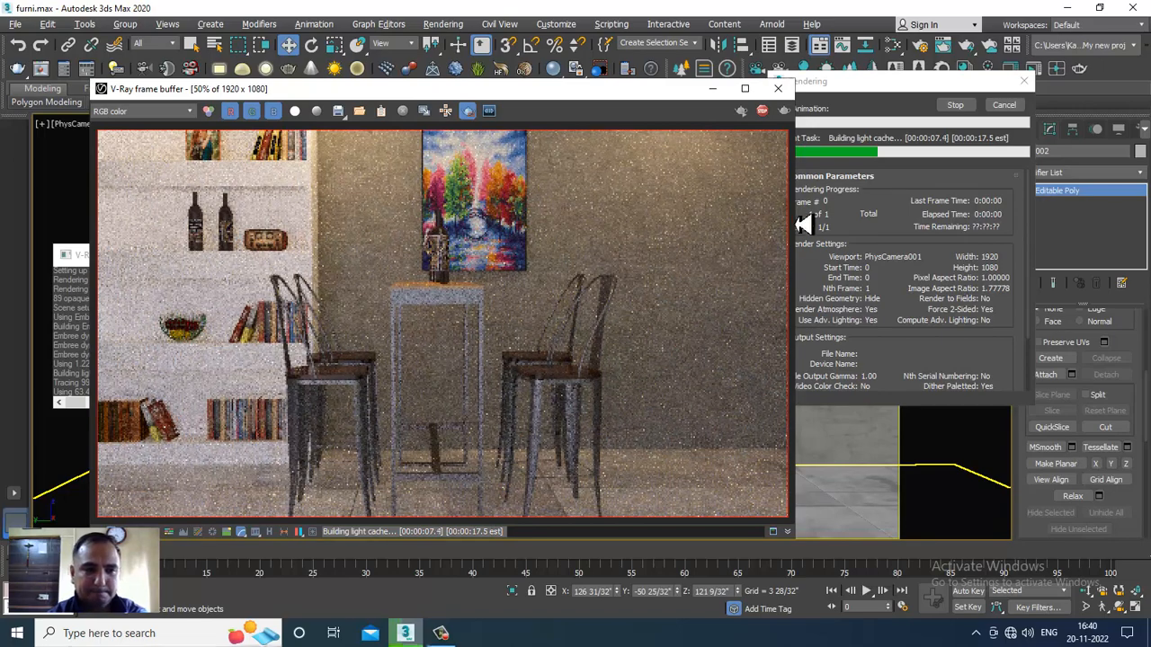
click(778, 89)
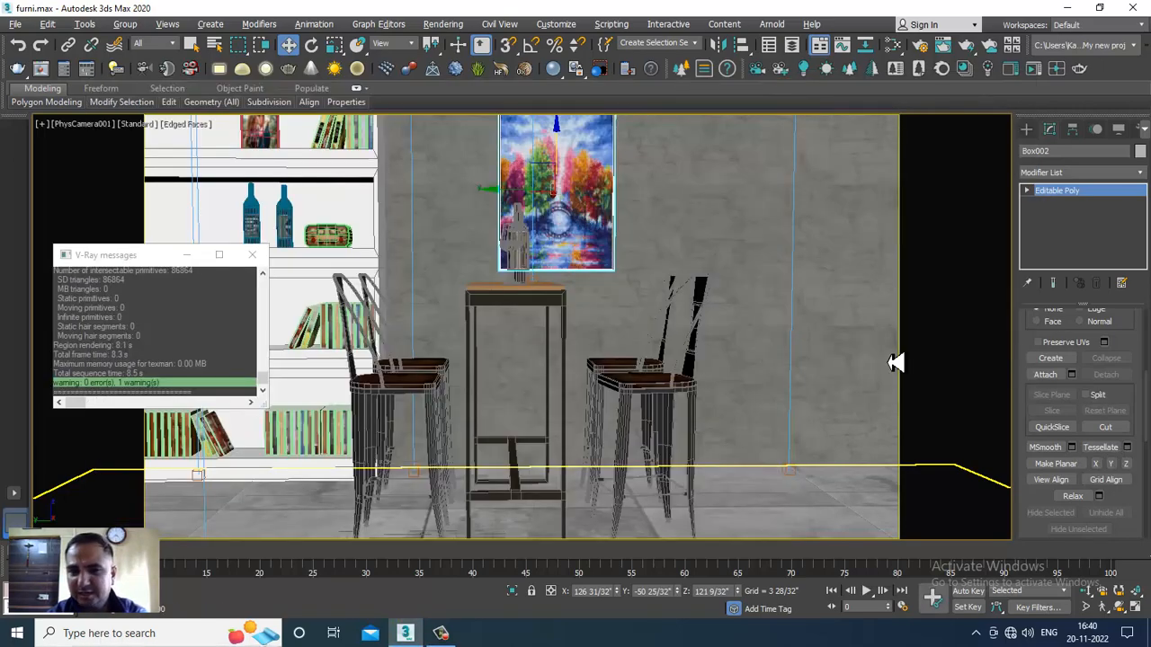
Restore the four-viewport layout and lower the table light's dimming to about 1530%
key(alt+w)
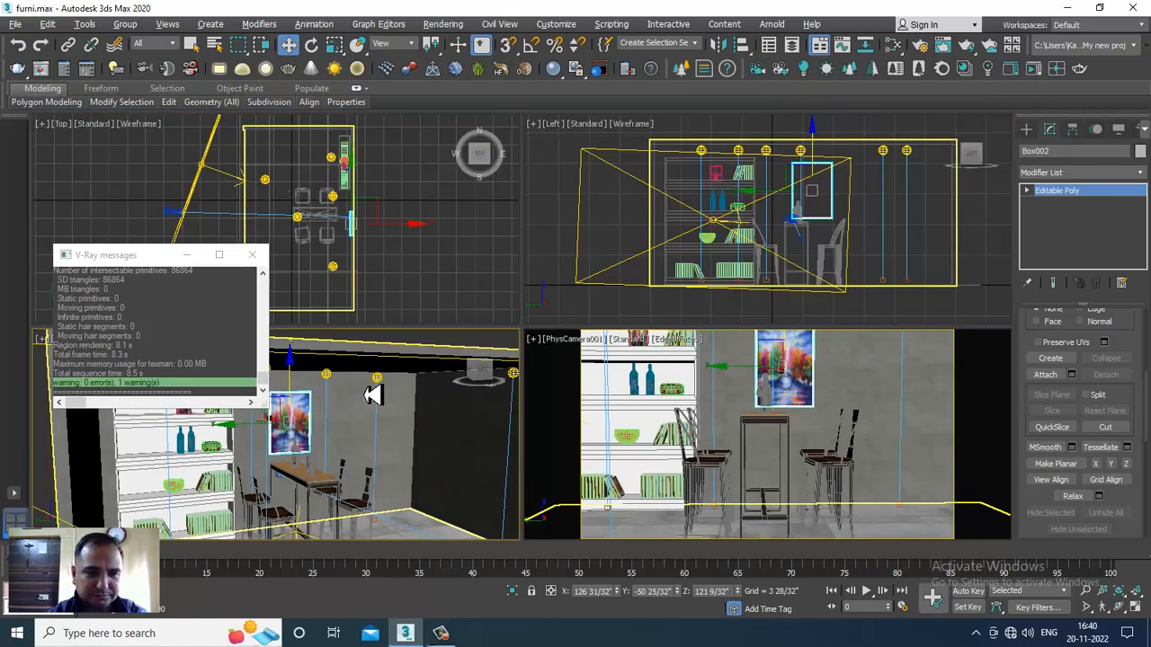
click(330, 378)
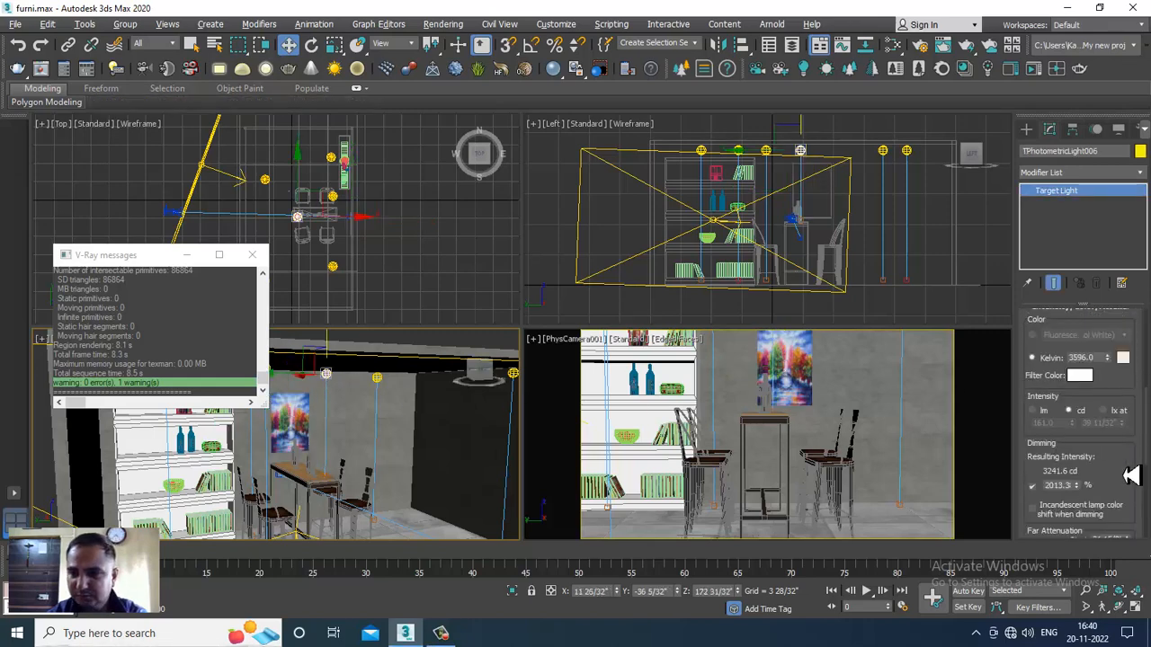
drag(1131, 475, 1085, 515)
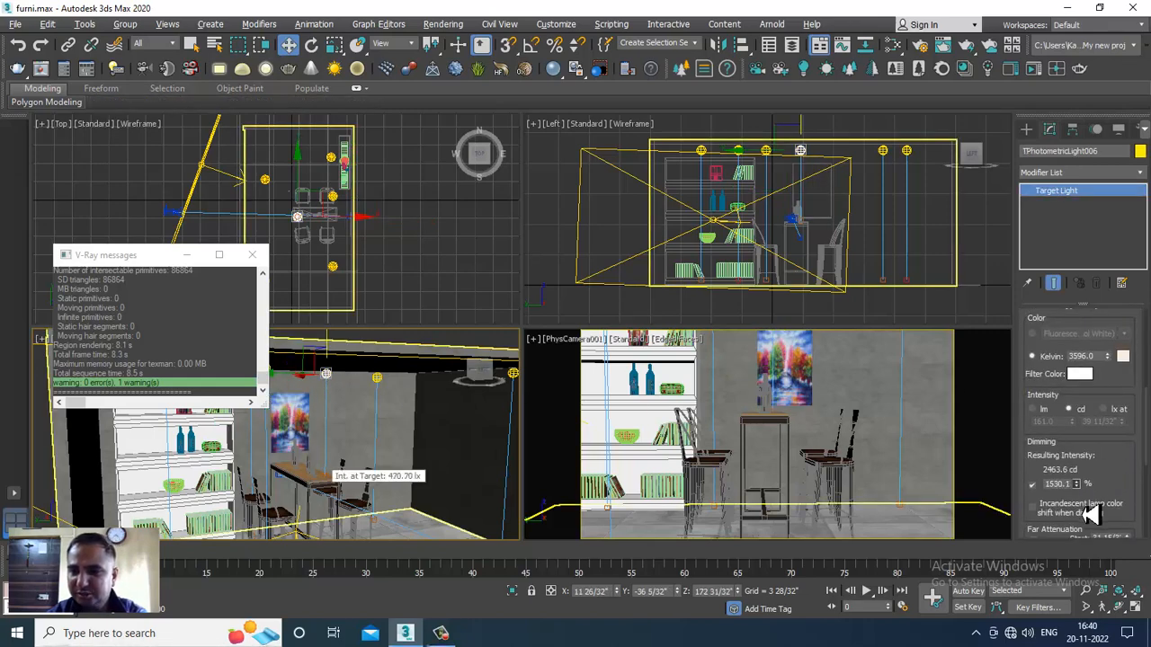
In the V-Ray render setup, switch the image sampler to Expert mode and set the image filter to Catmull-Rom
click(444, 25)
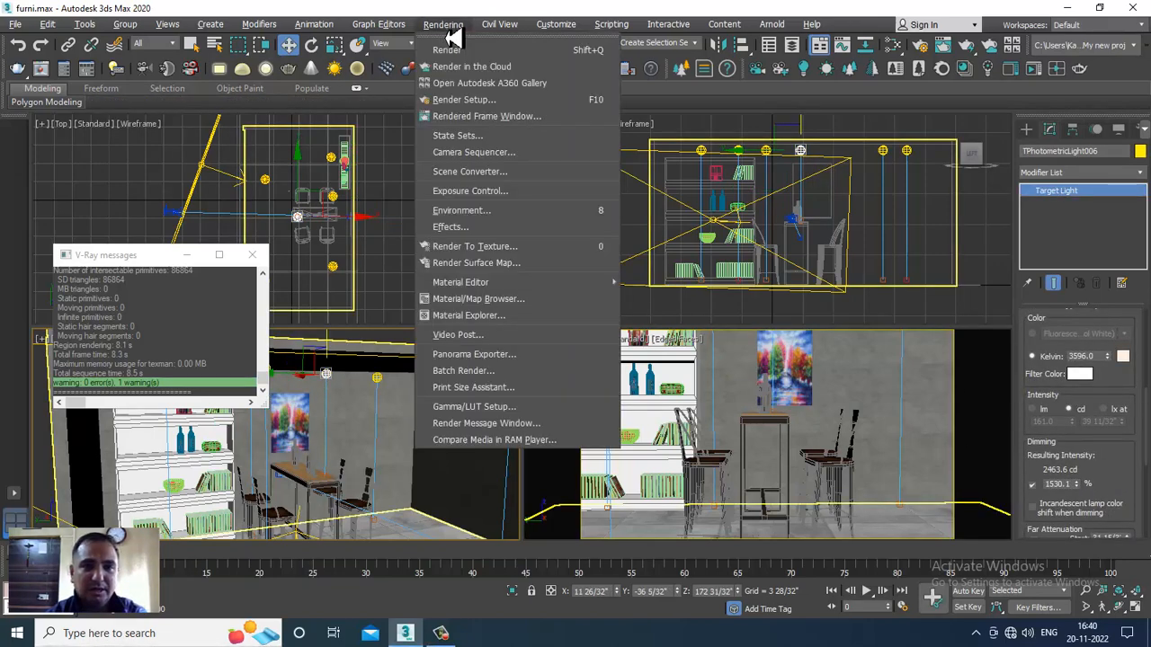
click(501, 106)
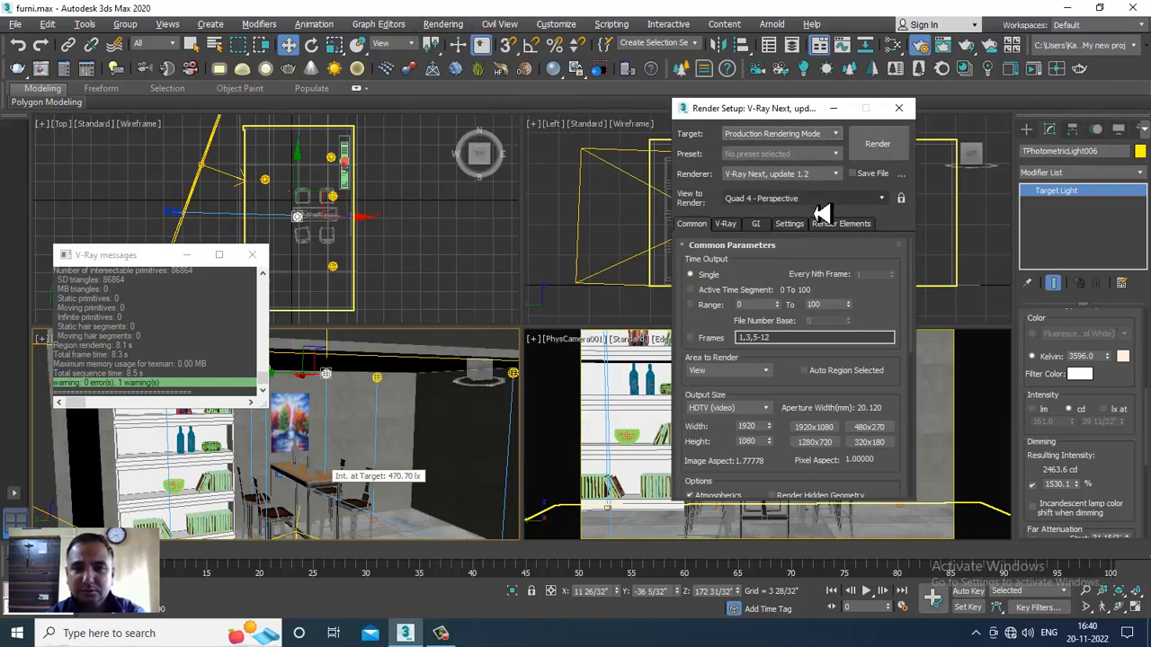
click(726, 223)
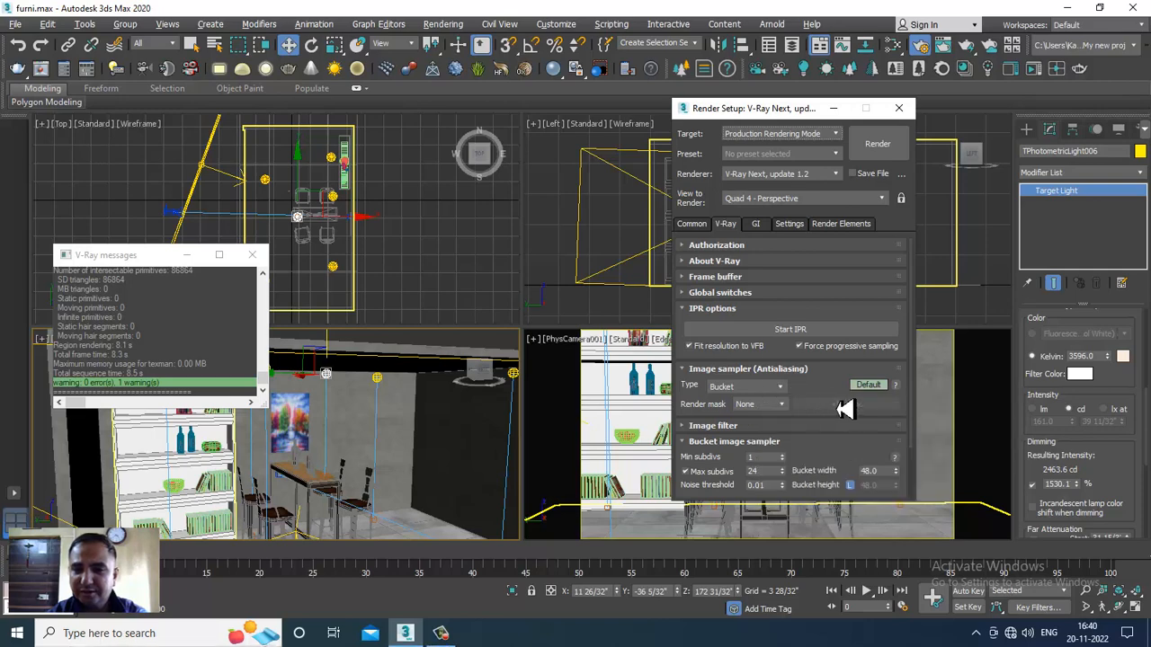
click(883, 385)
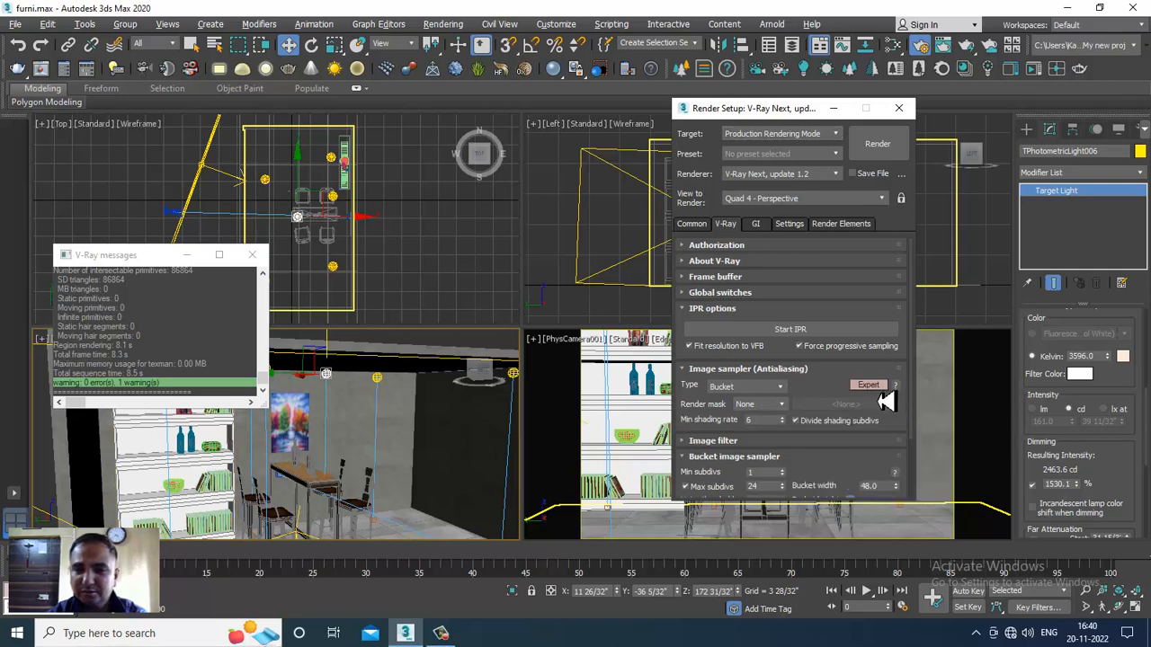
click(788, 448)
click(840, 400)
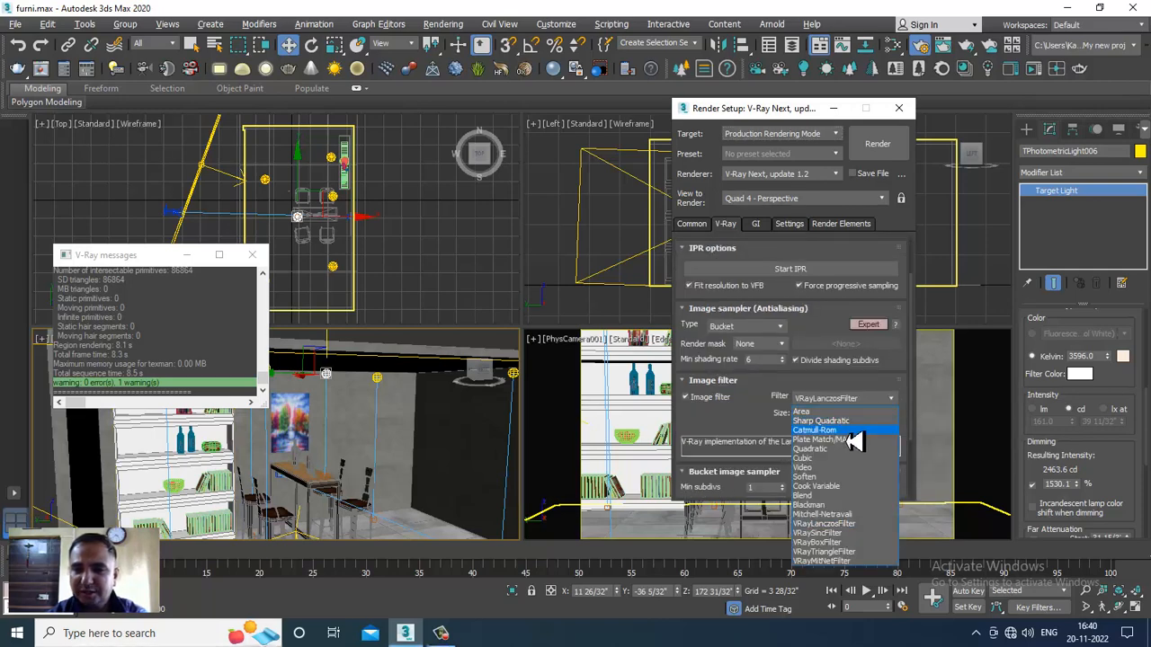
click(836, 430)
Set the Global DMC noise threshold to 0.001 in Advanced mode and expand the environment settings
scroll(782, 438, down, 3)
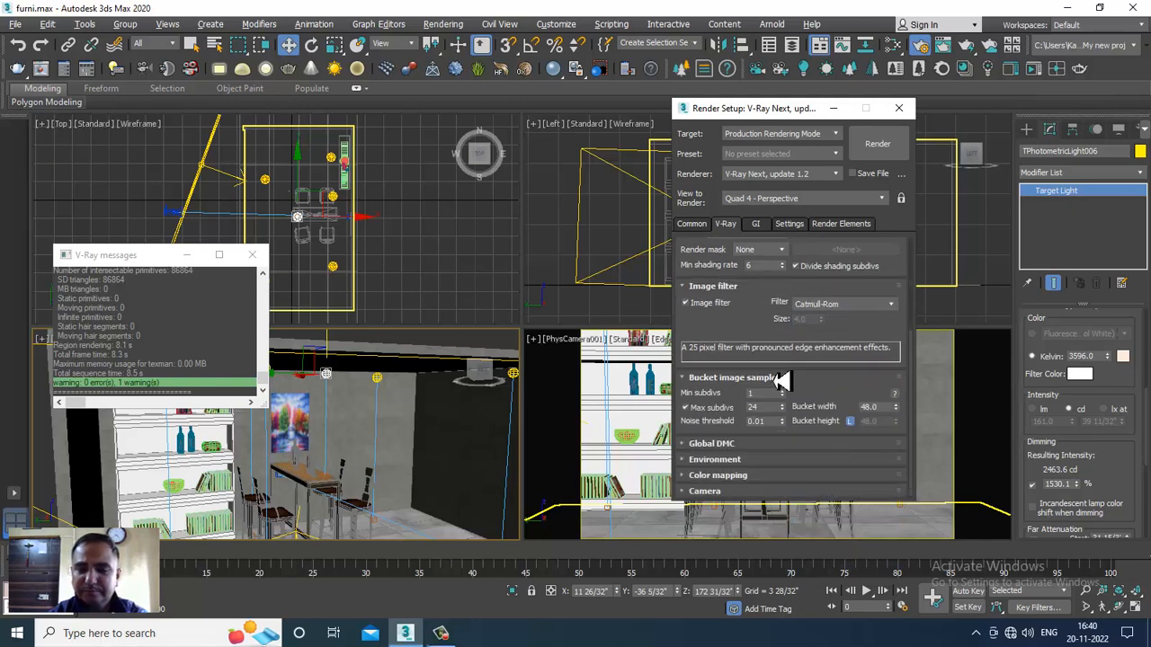
drag(769, 425, 705, 426)
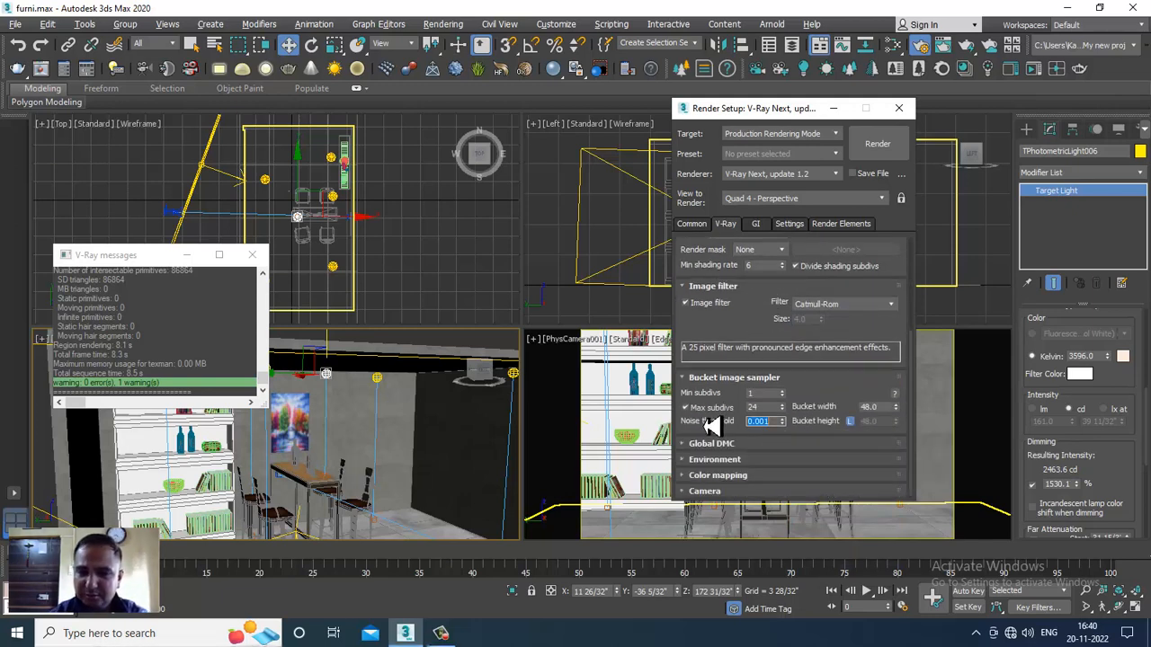
click(734, 444)
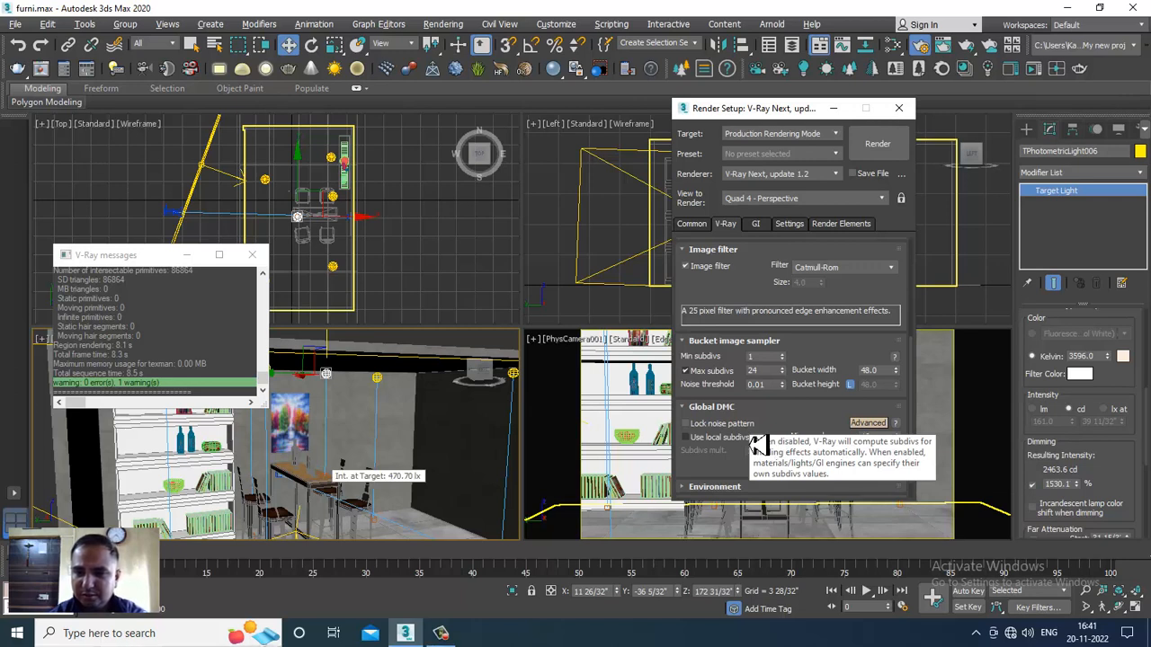
text(0.001)
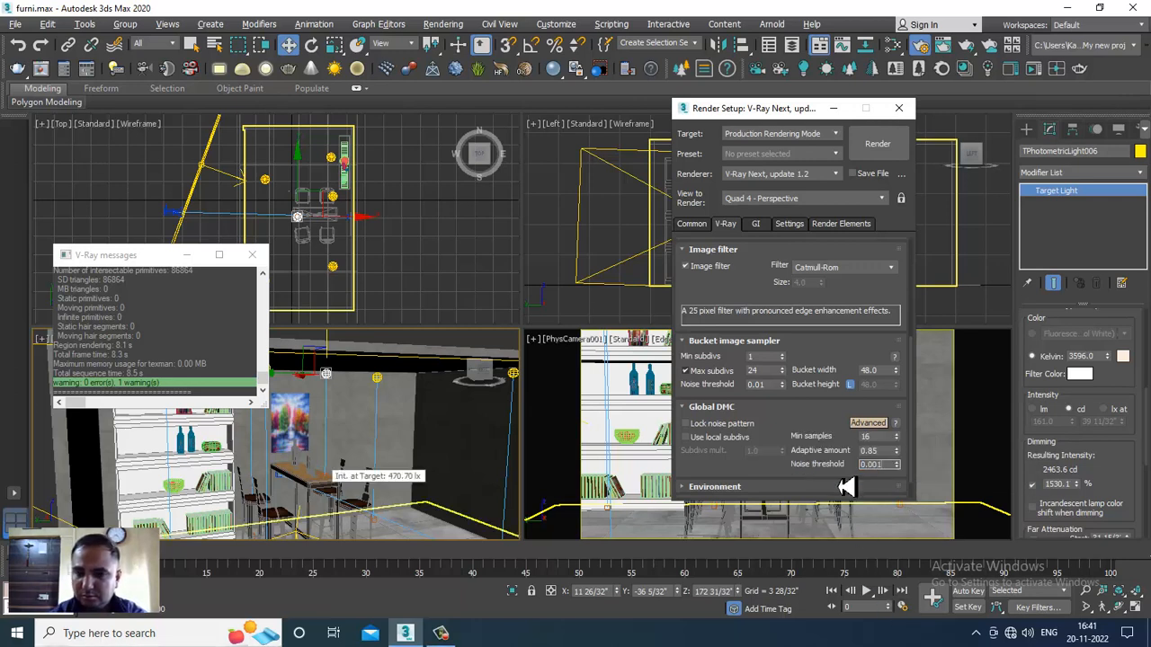
scroll(819, 429, down, 5)
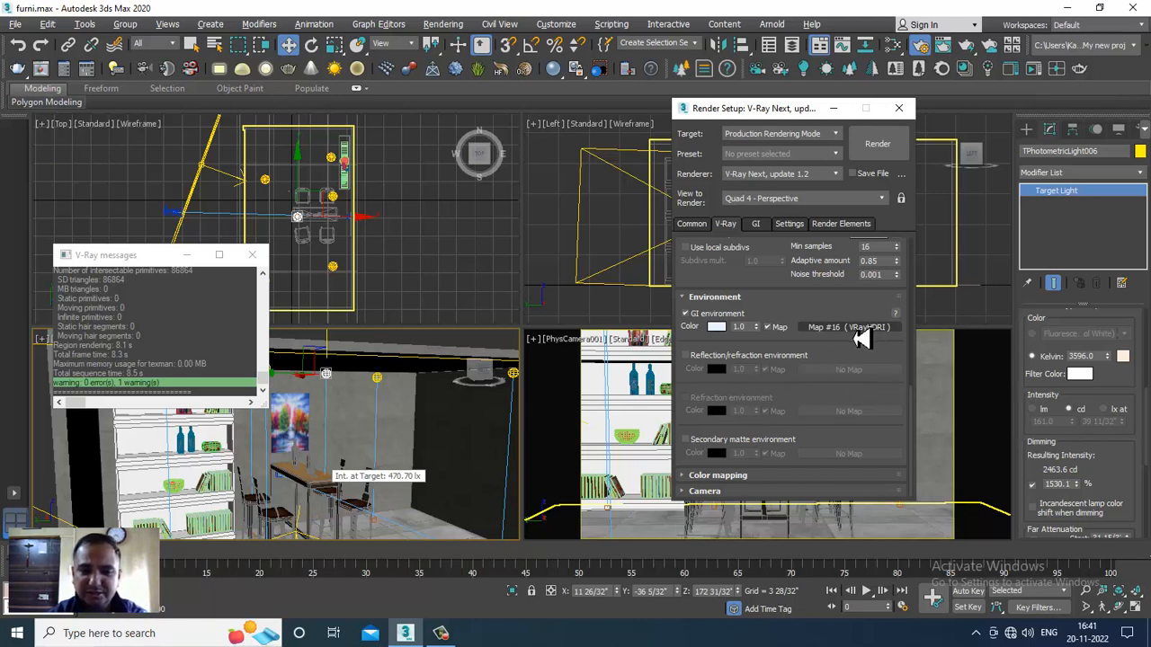
Connect the computer to the first listed secured Wi-Fi network and close the network list
click(1014, 635)
click(1127, 244)
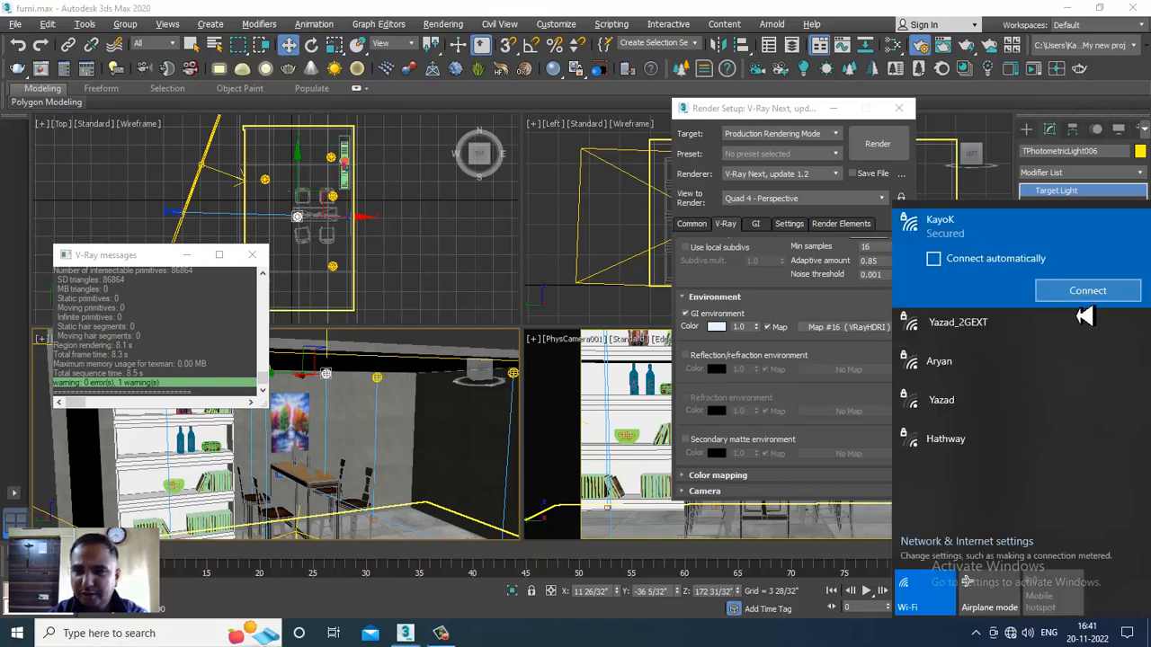
click(1088, 290)
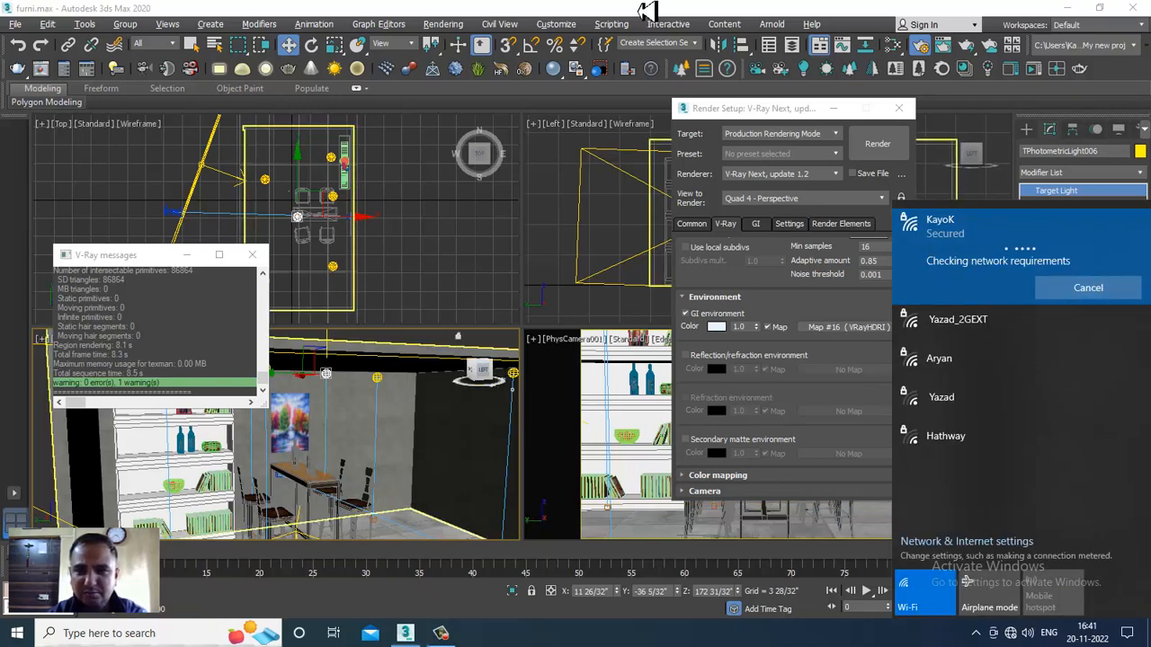
click(652, 9)
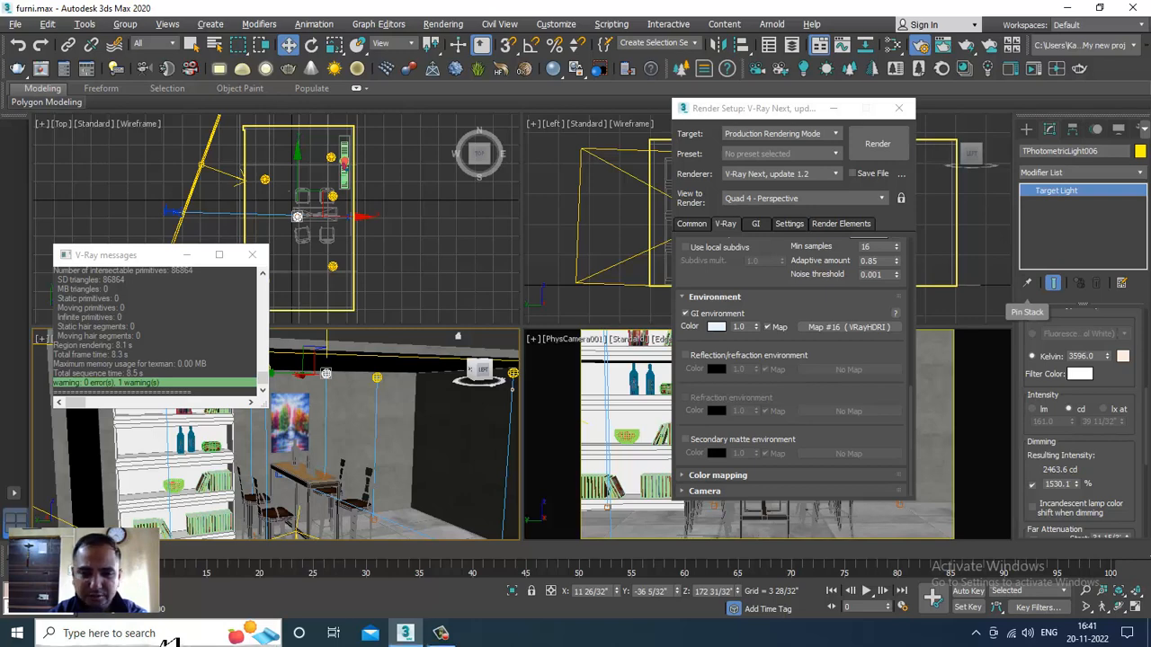
Find Microsoft Edge with a Windows search for "ed", launch it, and return to the Render Setup window
click(109, 633)
text(ed)
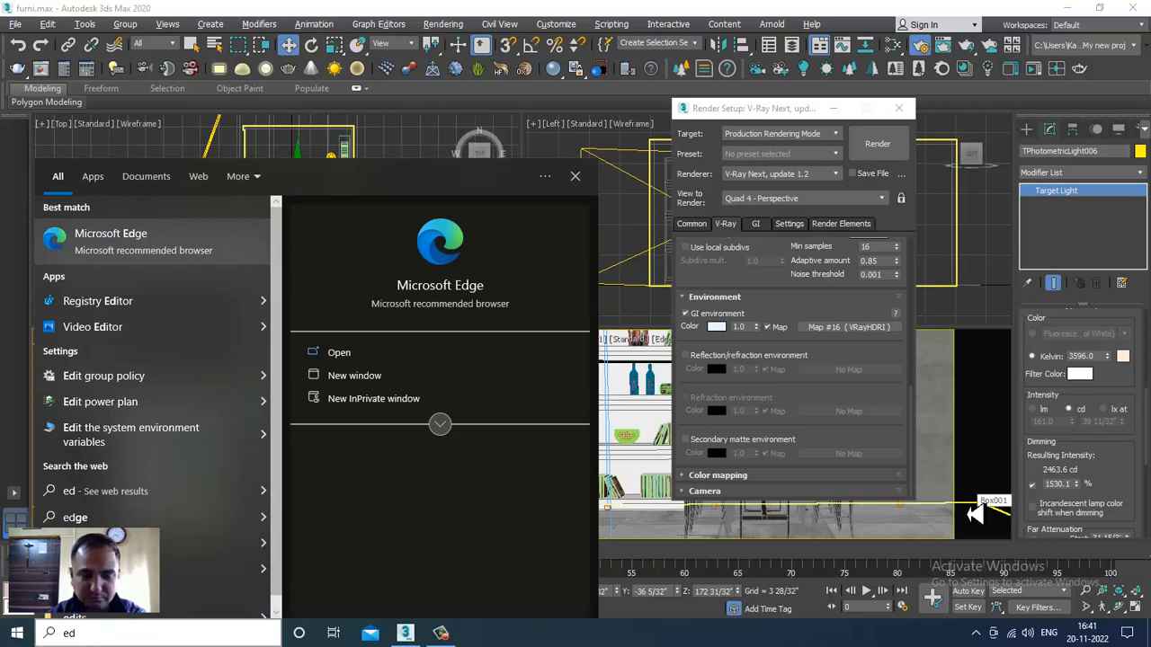
click(771, 113)
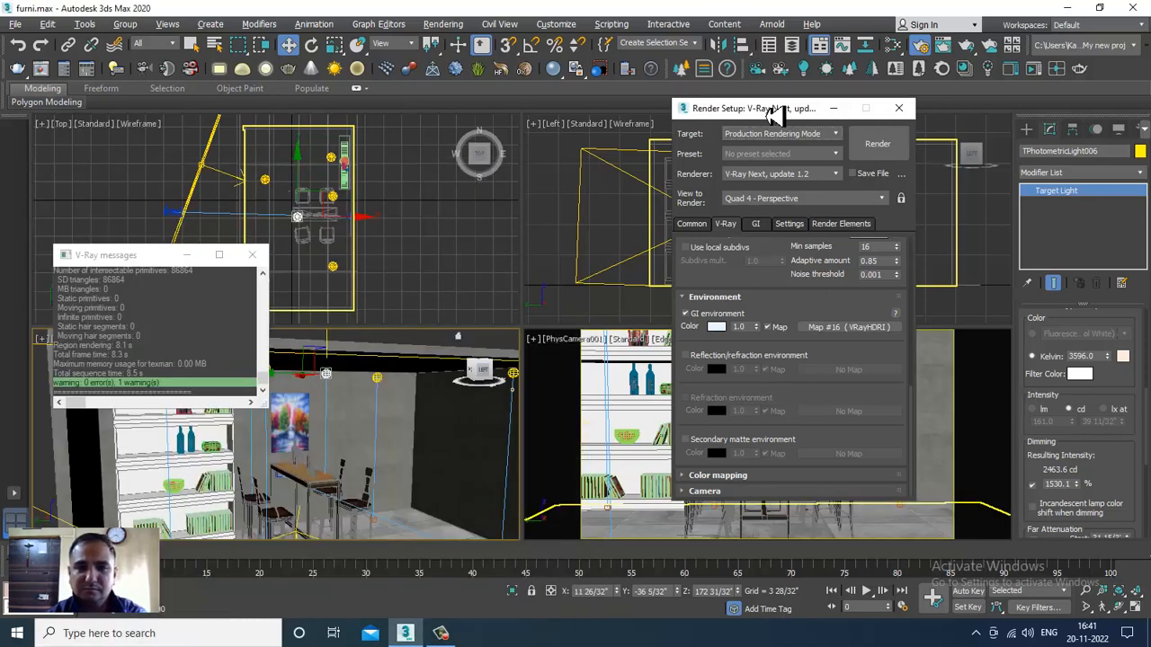
Expand the color mapping settings and use the Exponential type
click(756, 478)
click(770, 449)
click(801, 449)
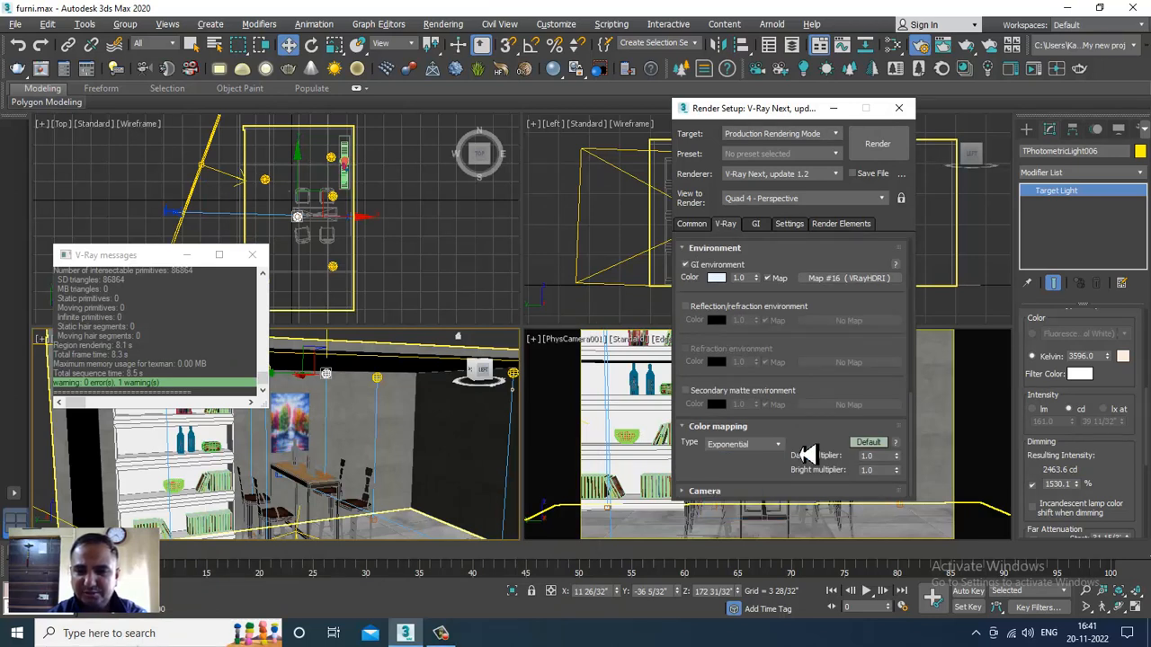
Switch global illumination to Expert mode and set the irradiance map to 180 subdivs and 70 interpolation samples
click(756, 223)
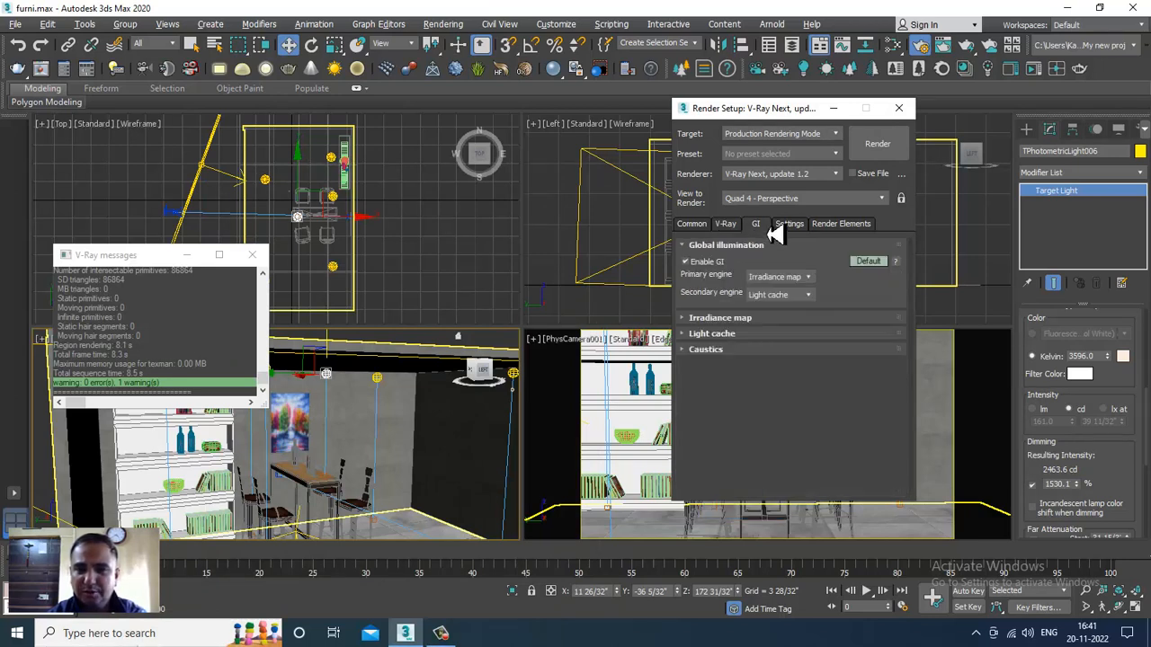
click(868, 261)
click(866, 266)
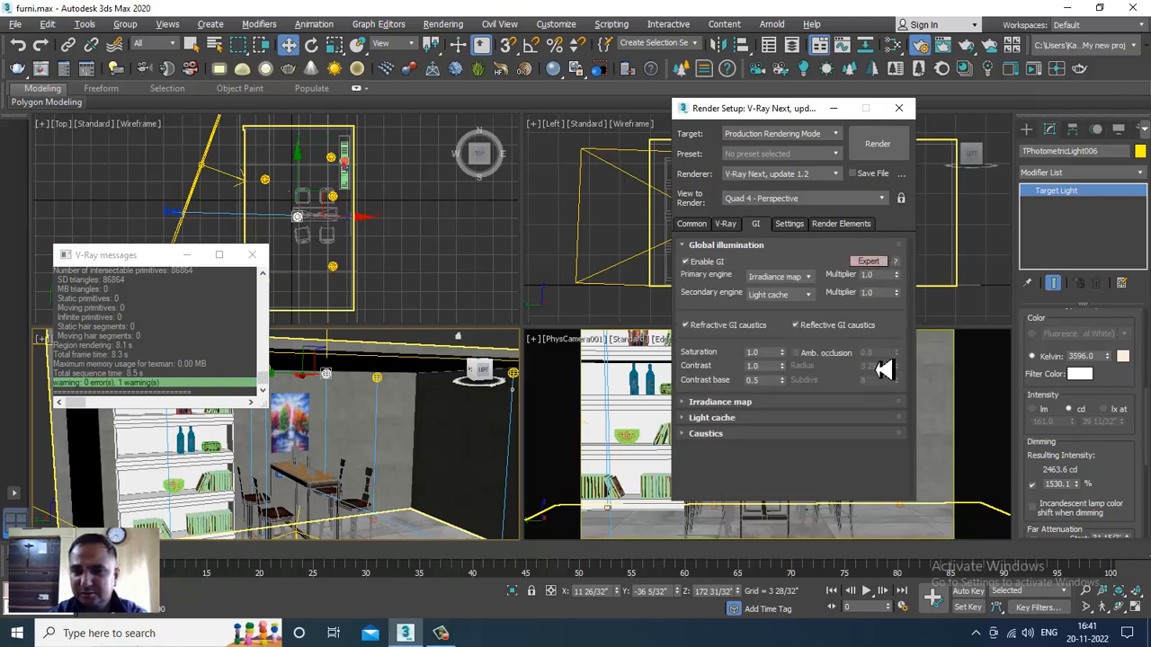
click(749, 403)
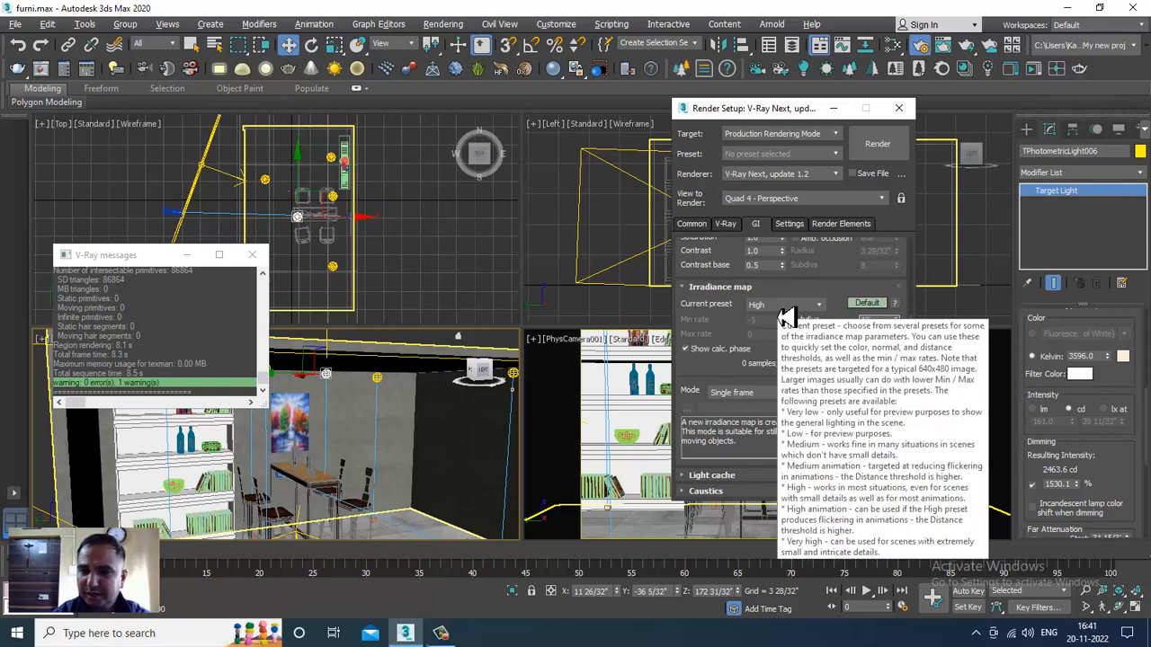
drag(880, 335, 772, 324)
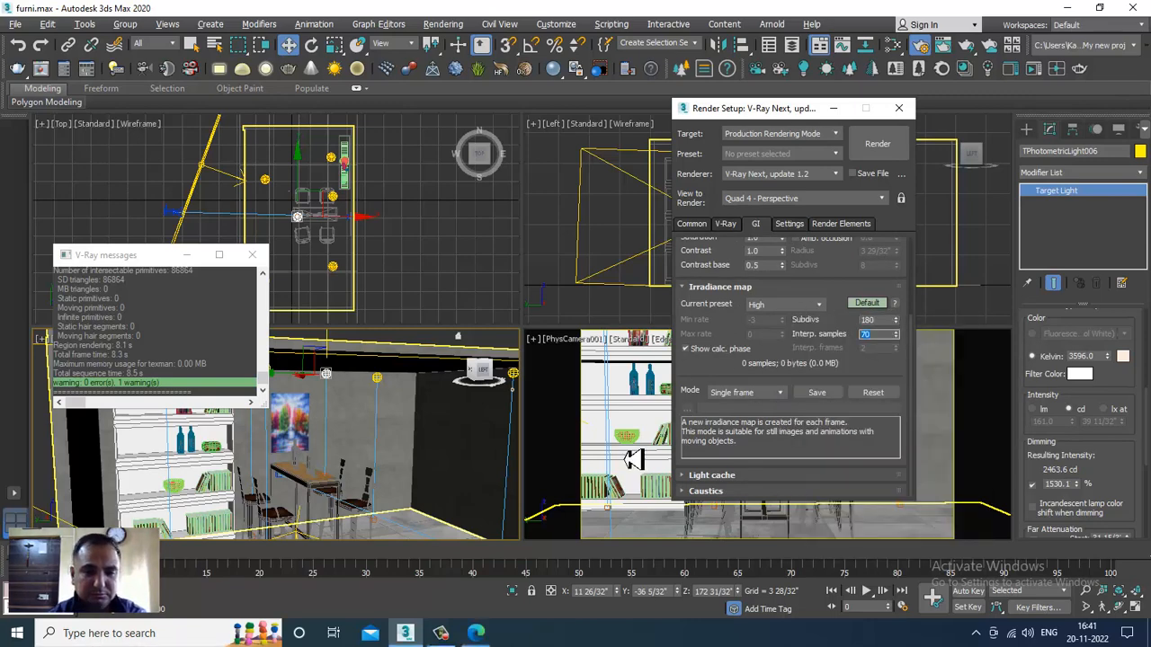
click(484, 638)
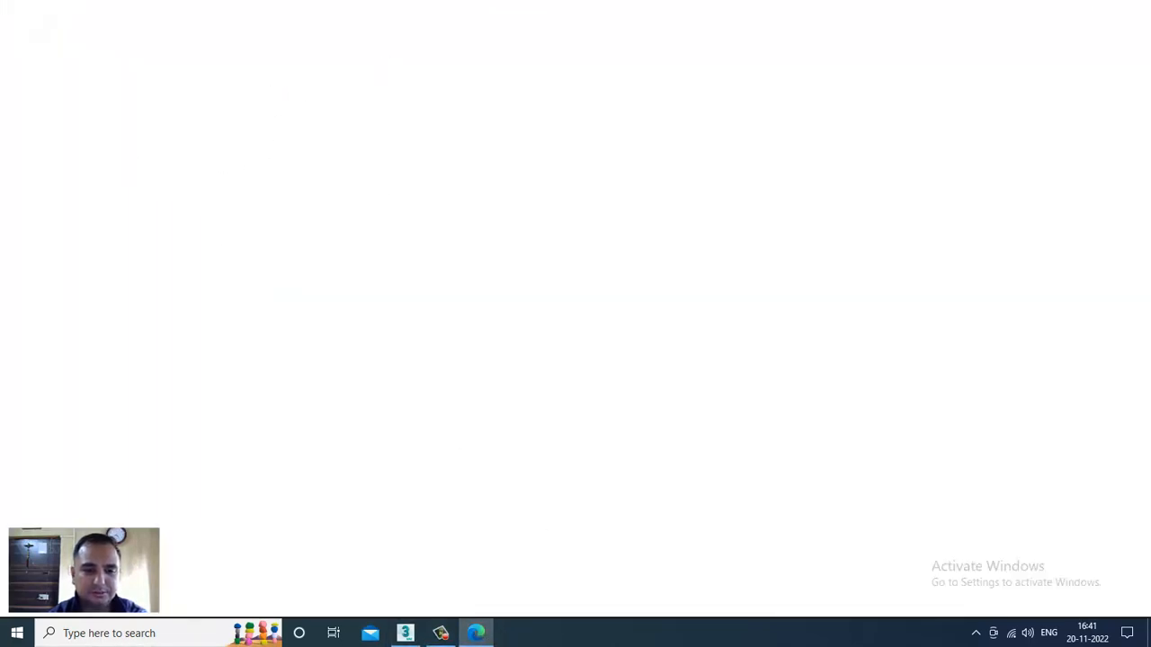
click(407, 633)
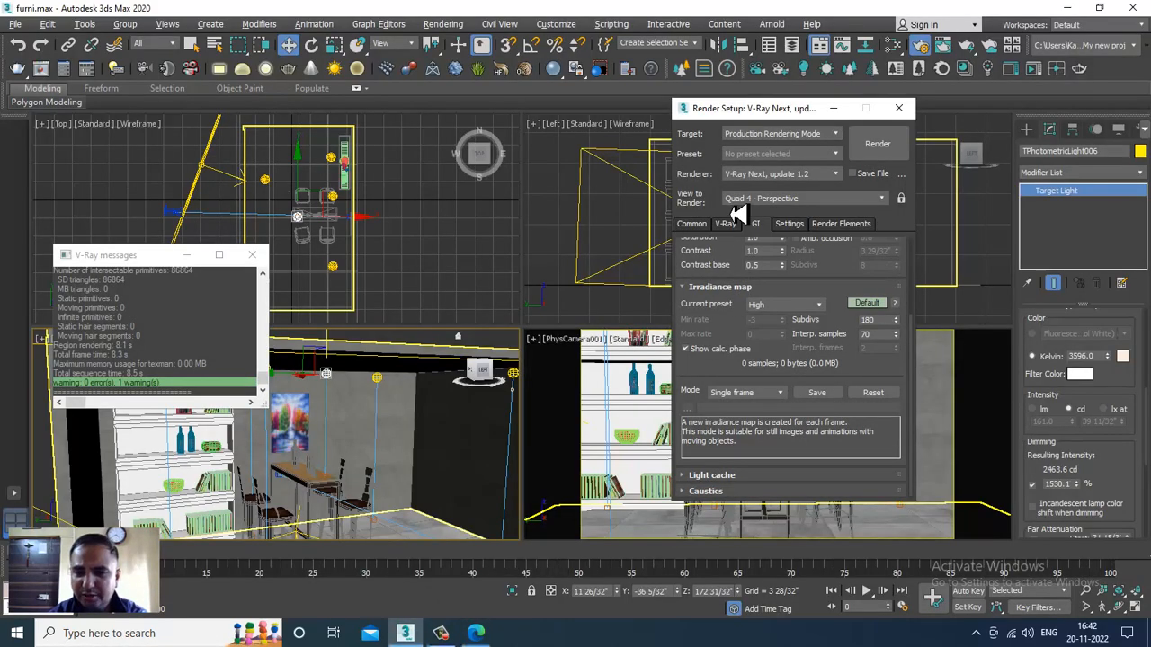
Set the light cache subdivs to 1500 and switch its options to Expert mode
click(737, 477)
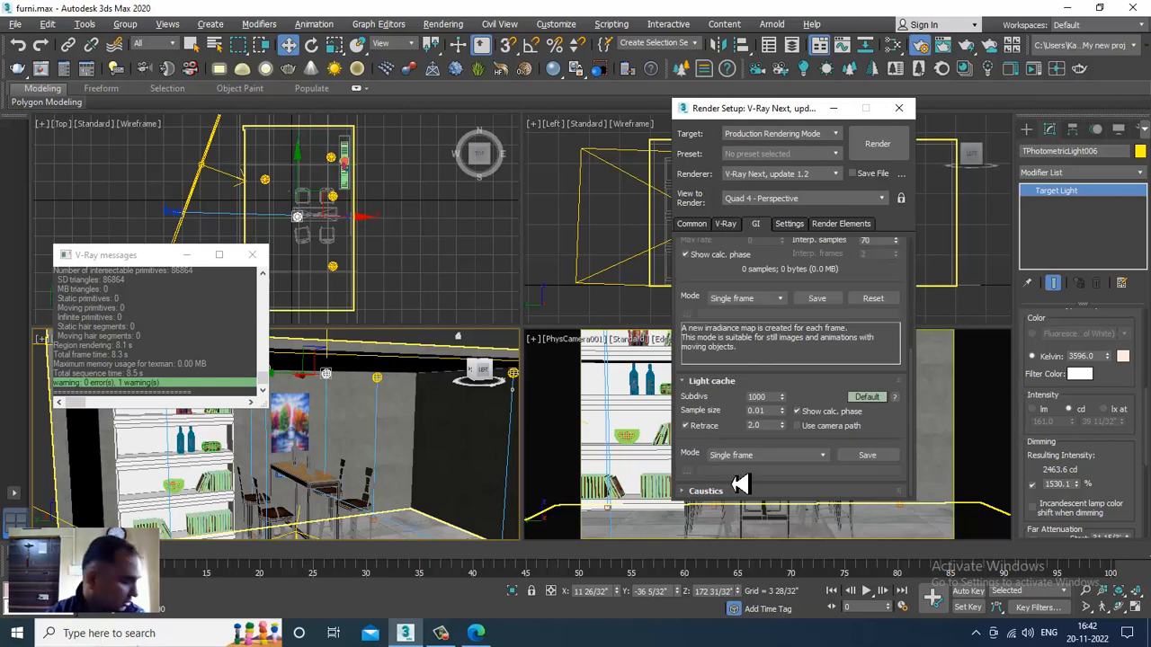
drag(774, 399, 713, 402)
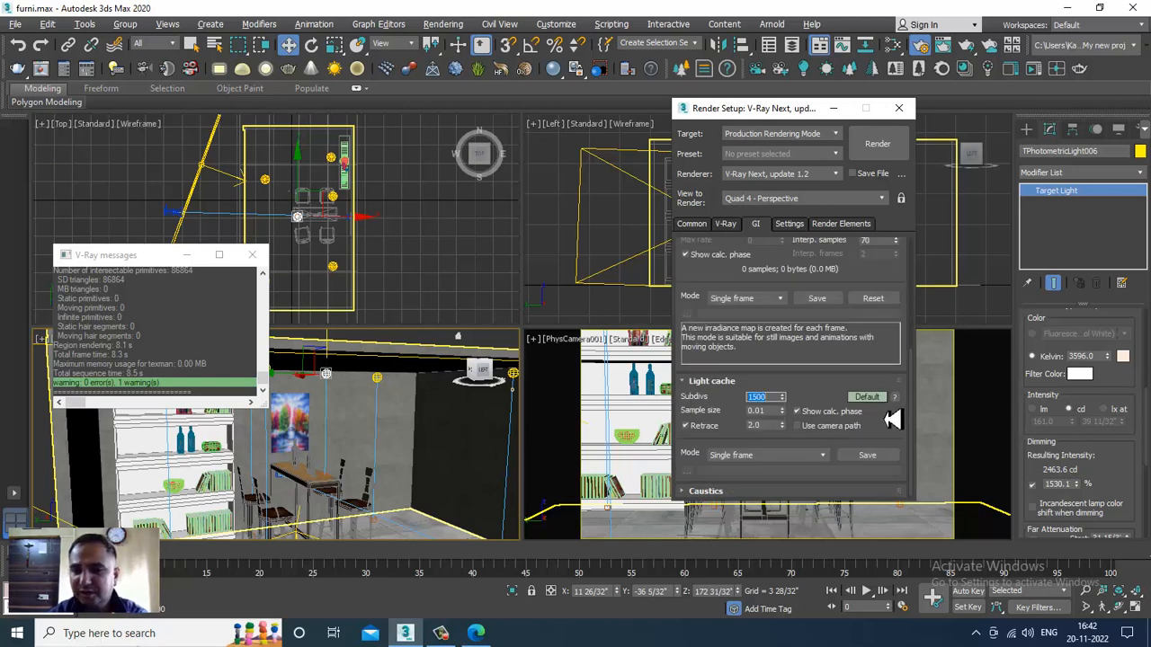
click(868, 397)
click(868, 398)
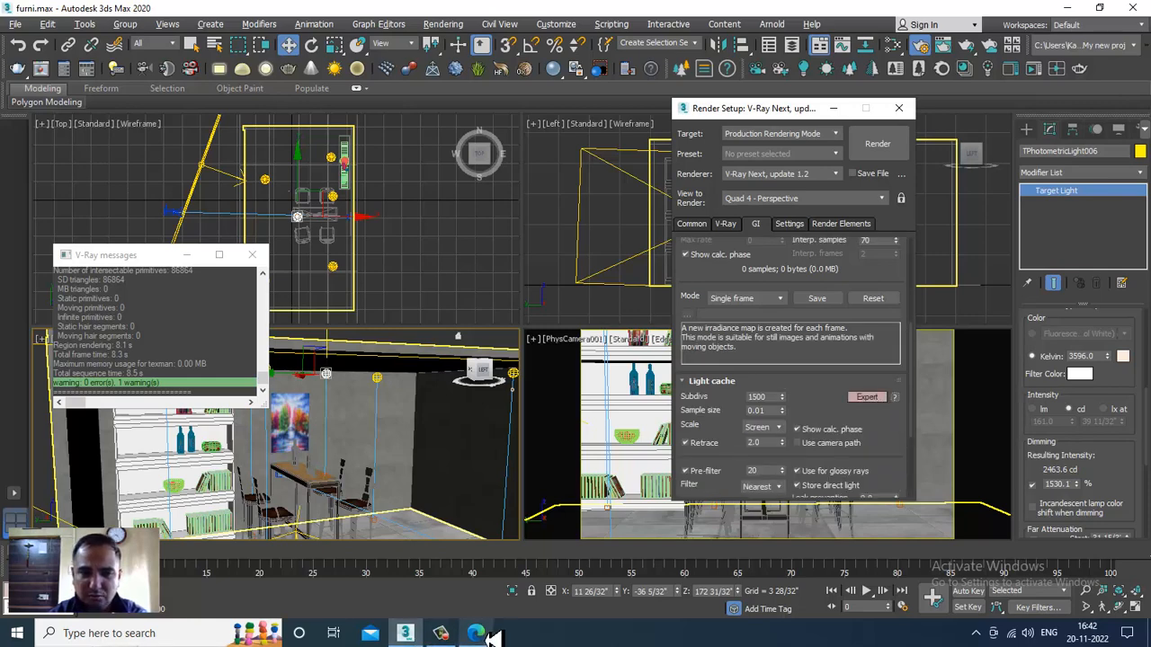
Switch to Microsoft Edge and load google.com, opening an additional blank tab beside it
click(491, 635)
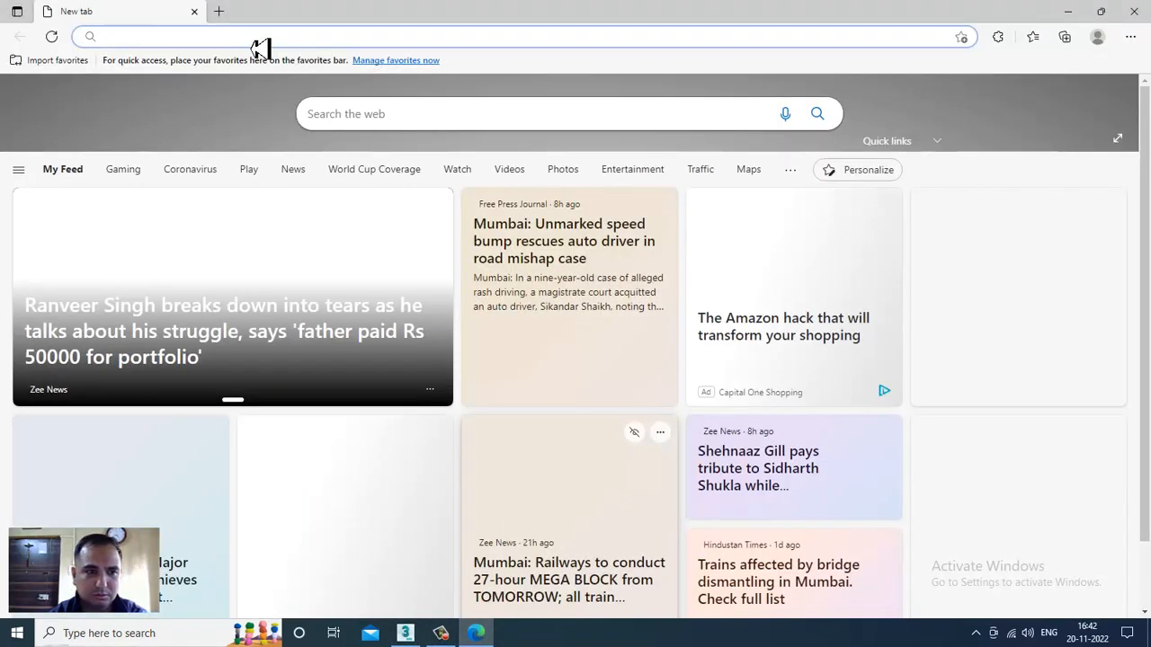
text(GOOgle.com)
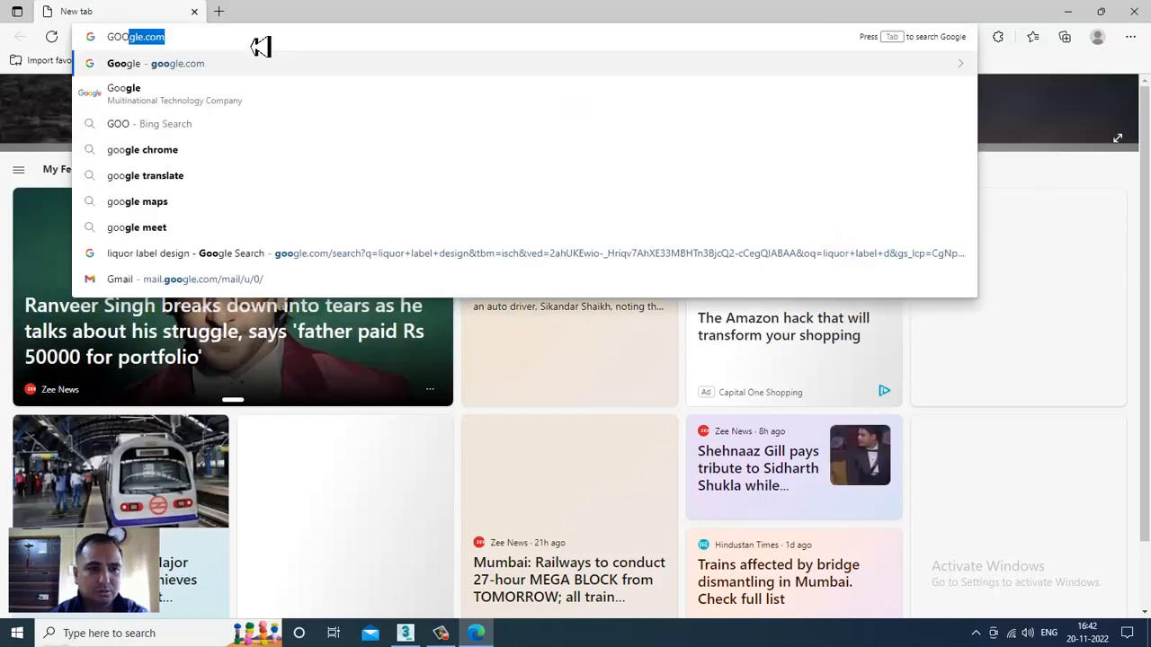
key(Right)
key(Return)
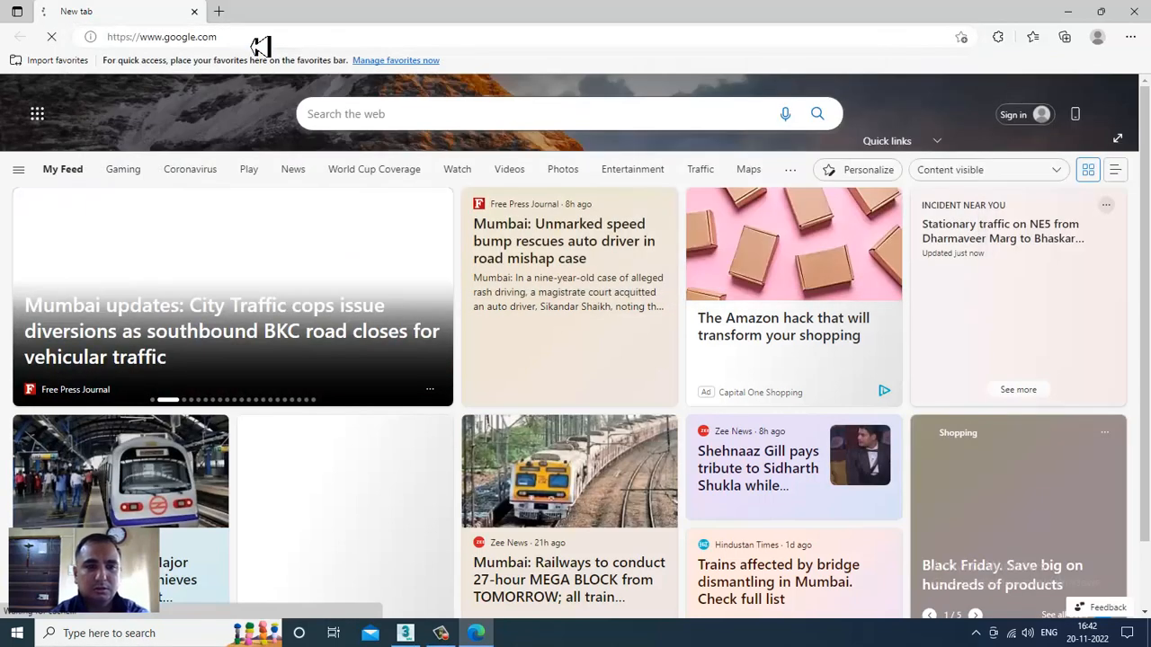
click(232, 12)
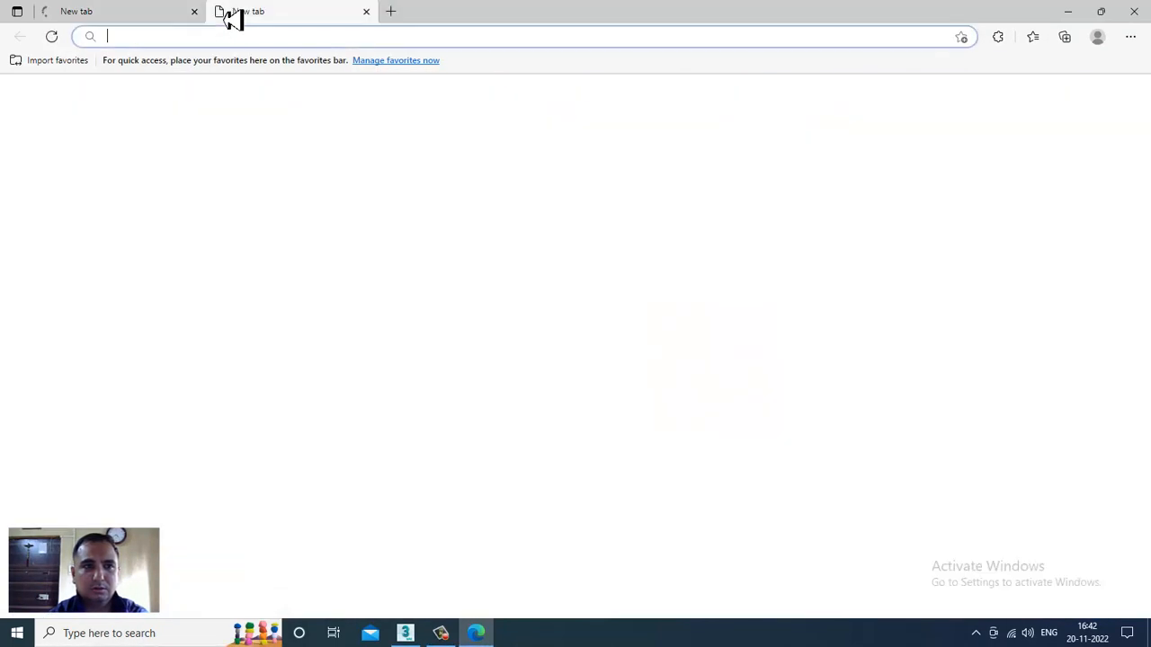
click(147, 20)
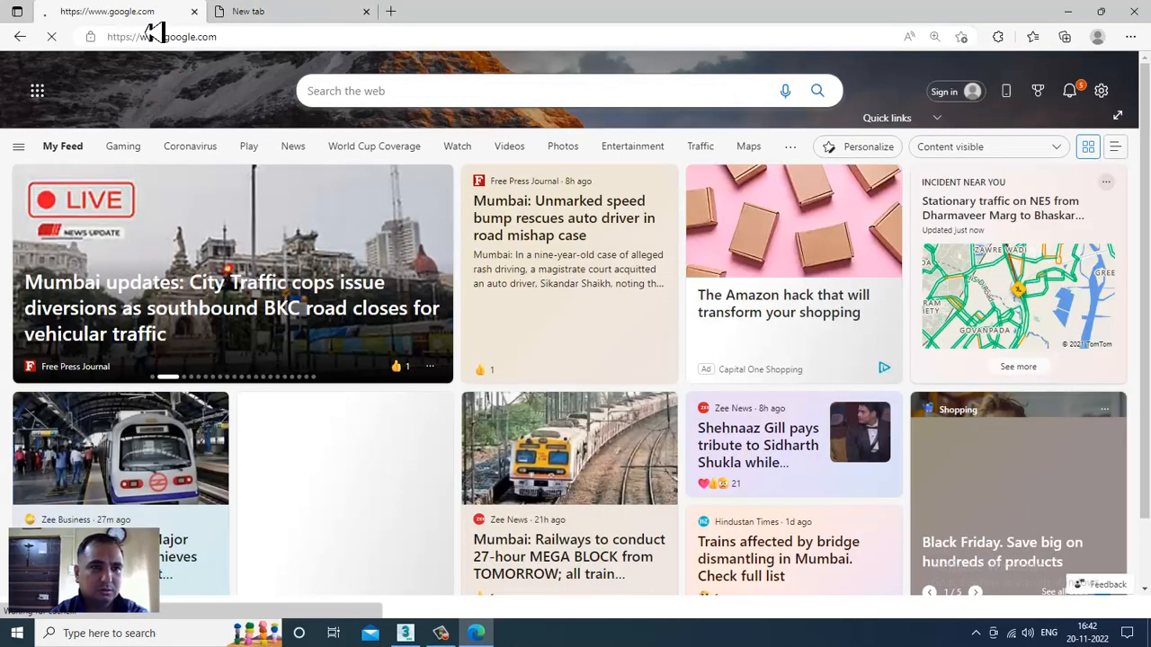
click(329, 10)
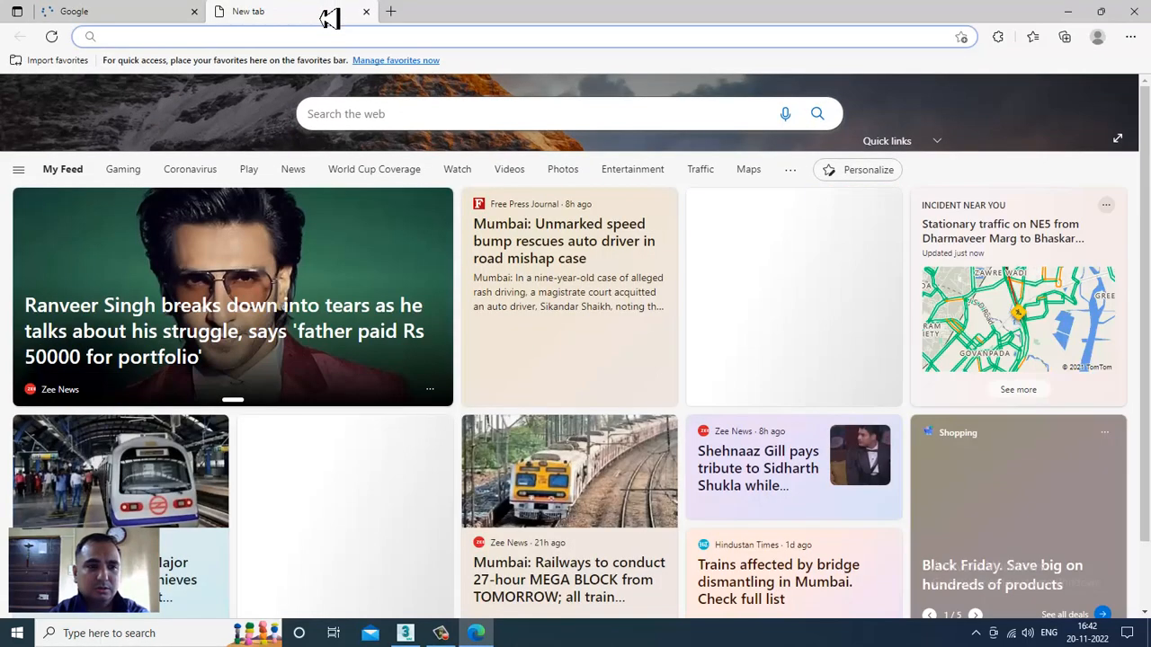
click(148, 20)
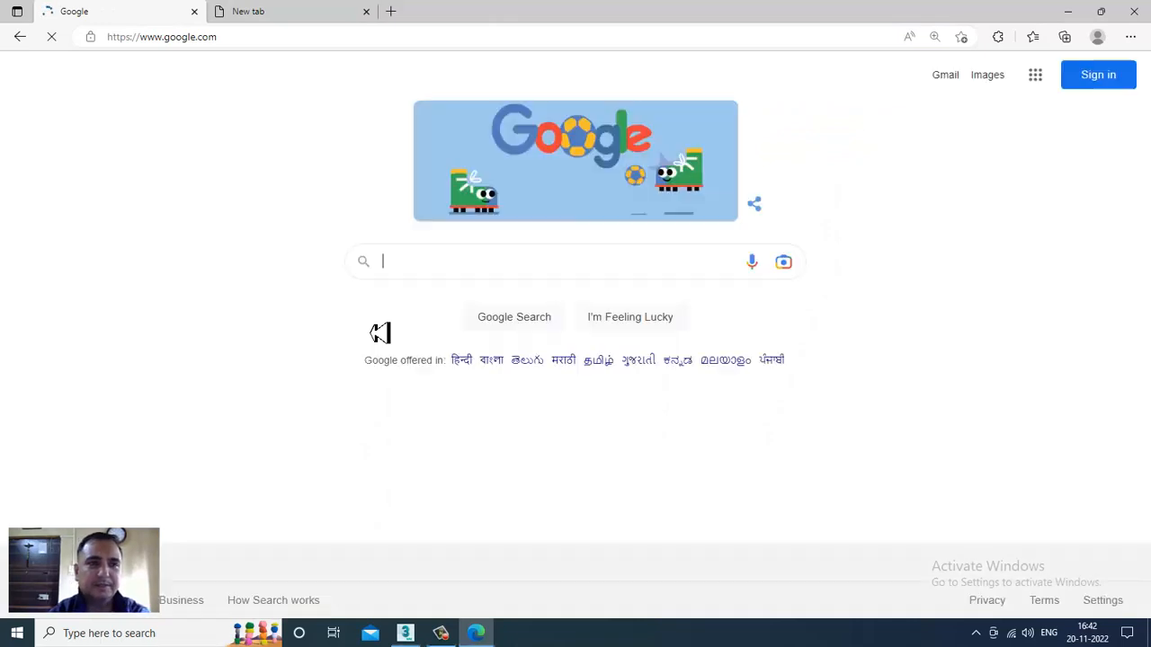
Search Google for "NIGHT HDRI" and show the image results
click(457, 262)
text(NI)
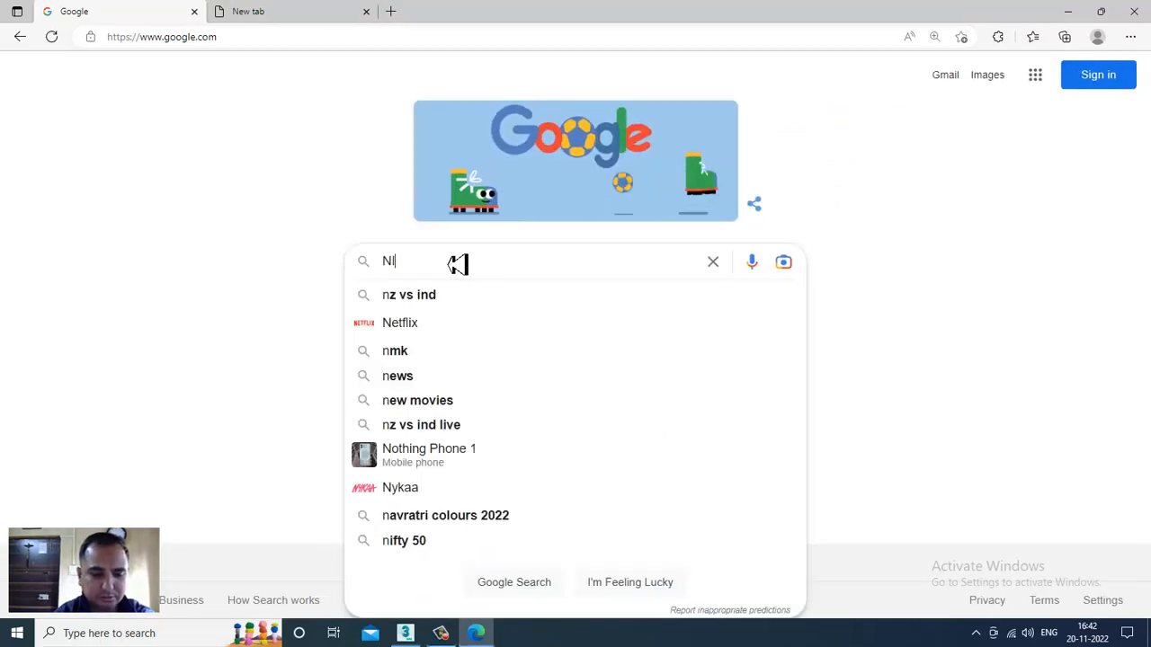
text(GHT HDRI)
key(Return)
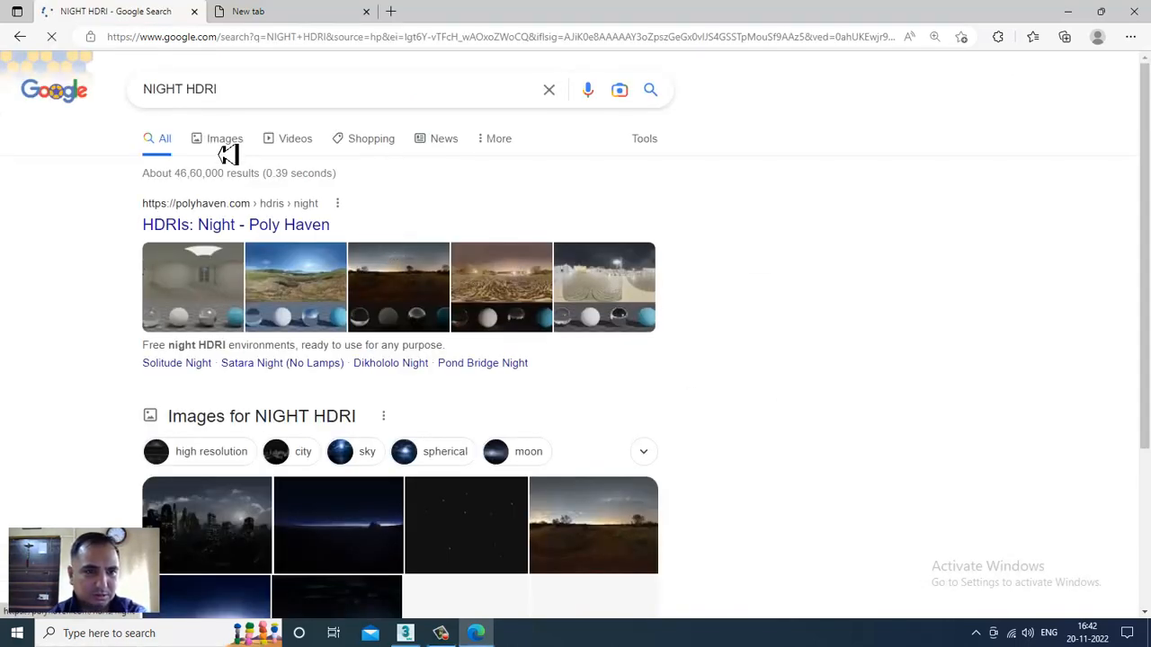
click(228, 147)
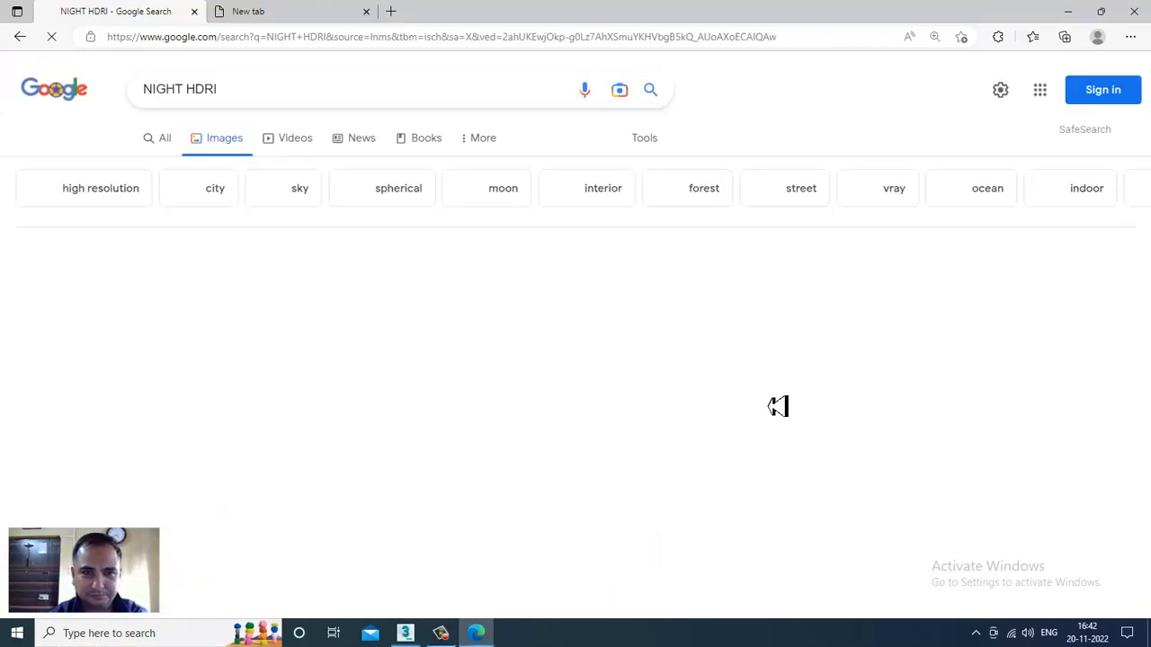
Save the Openfootage "HDRI 360 degree gaisberg at night salzburg" image to the Desktop as the JPEG Contactsheetgaisbergnight
scroll(787, 421, down, 3)
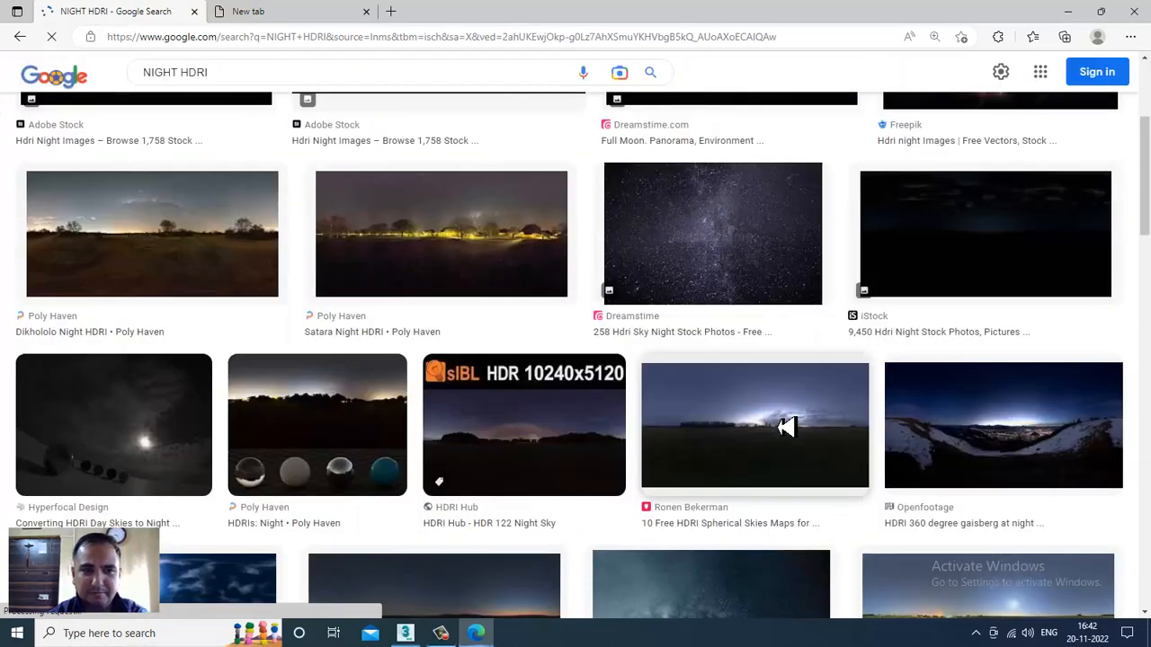
scroll(909, 483, down, 1)
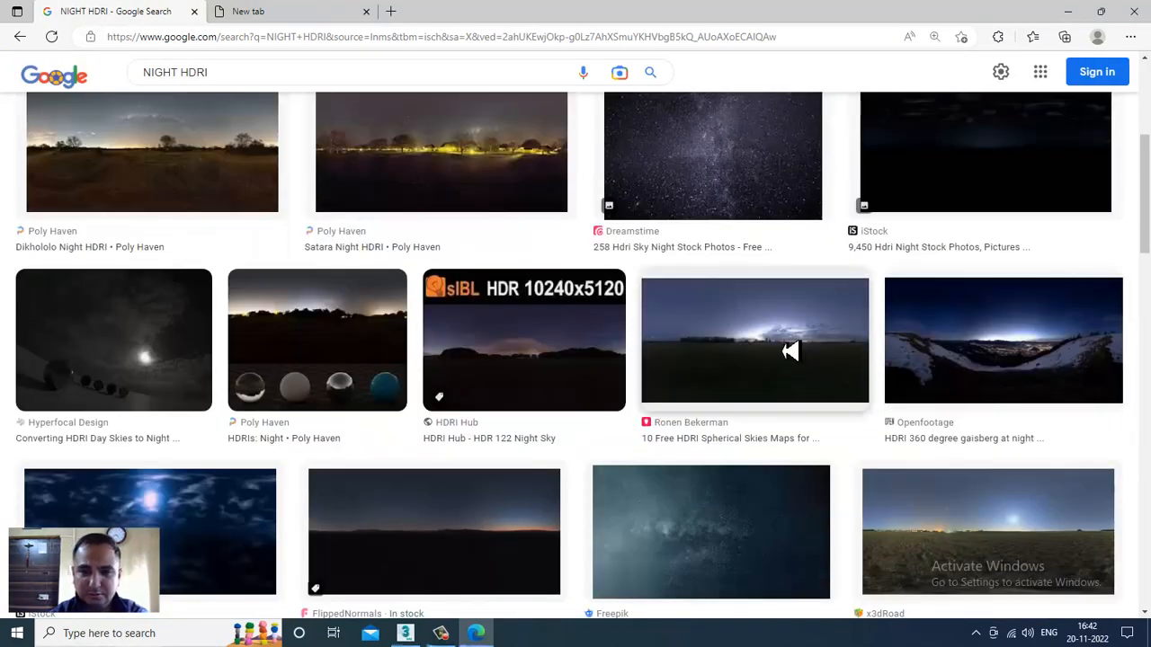
click(1027, 314)
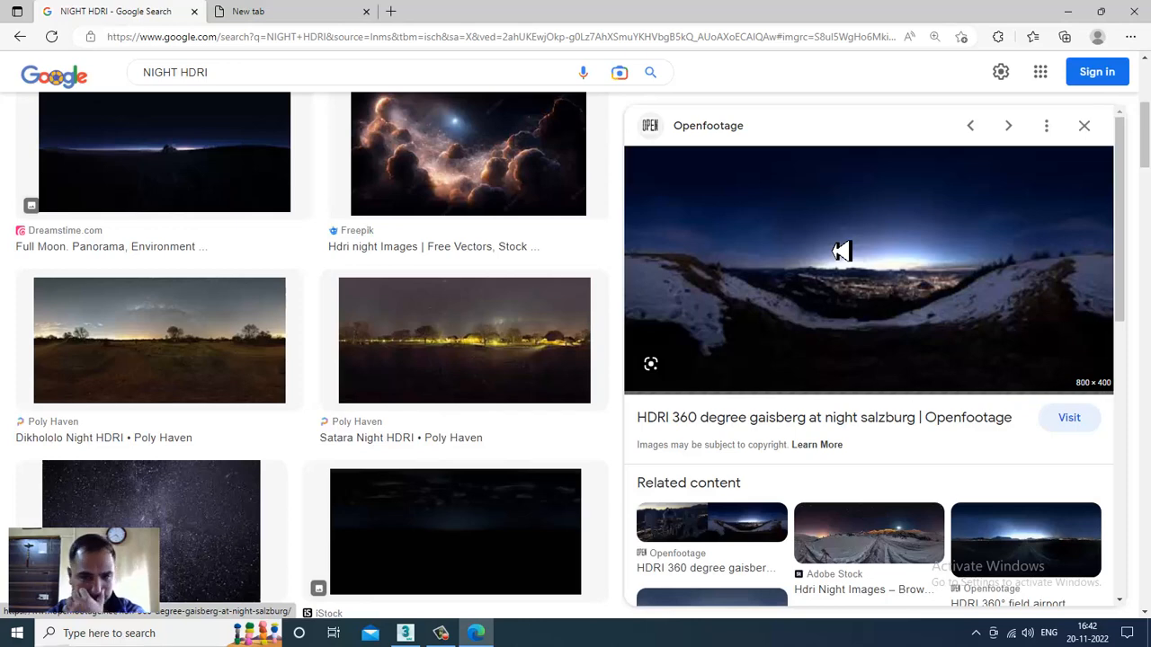
right_click(827, 196)
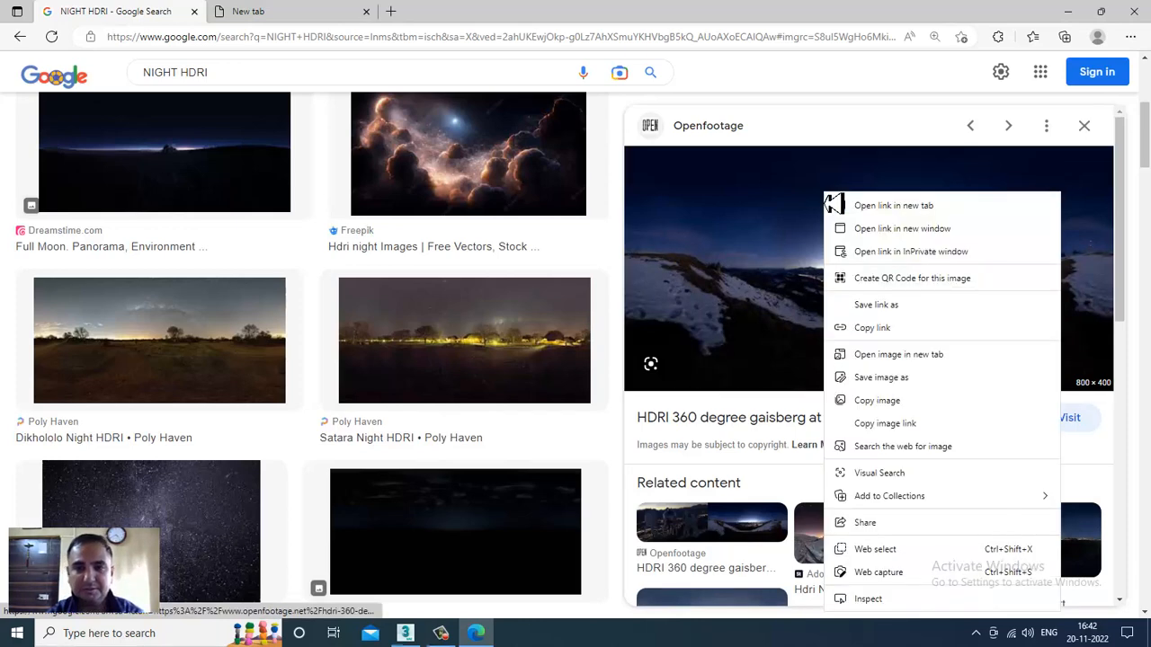
click(889, 383)
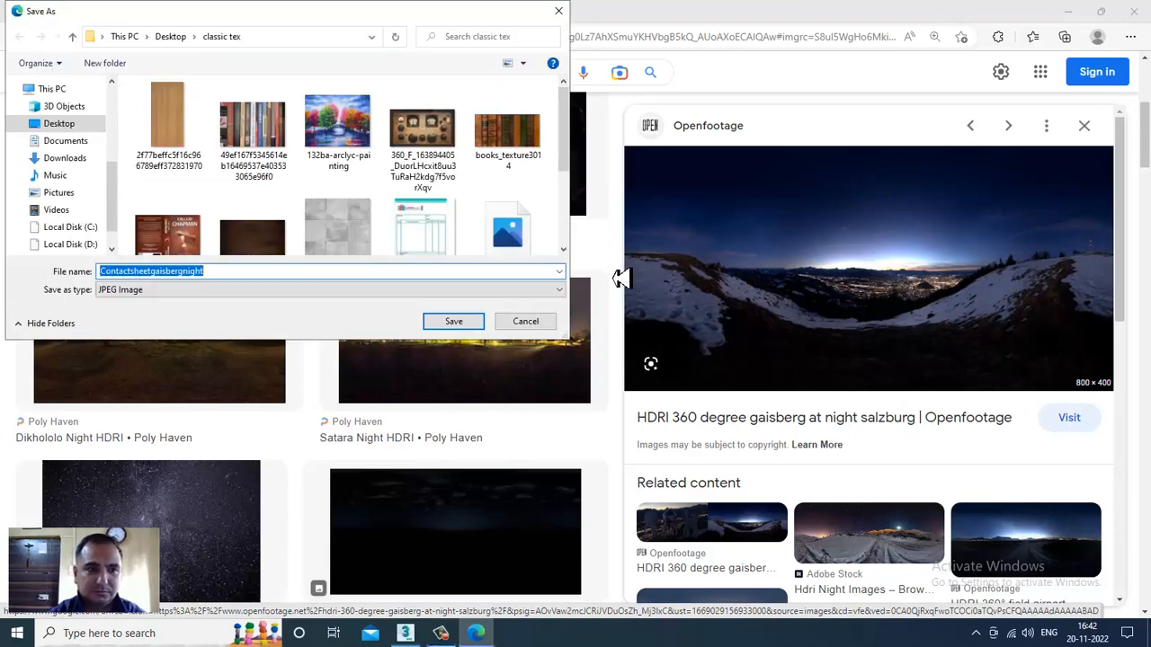
click(68, 127)
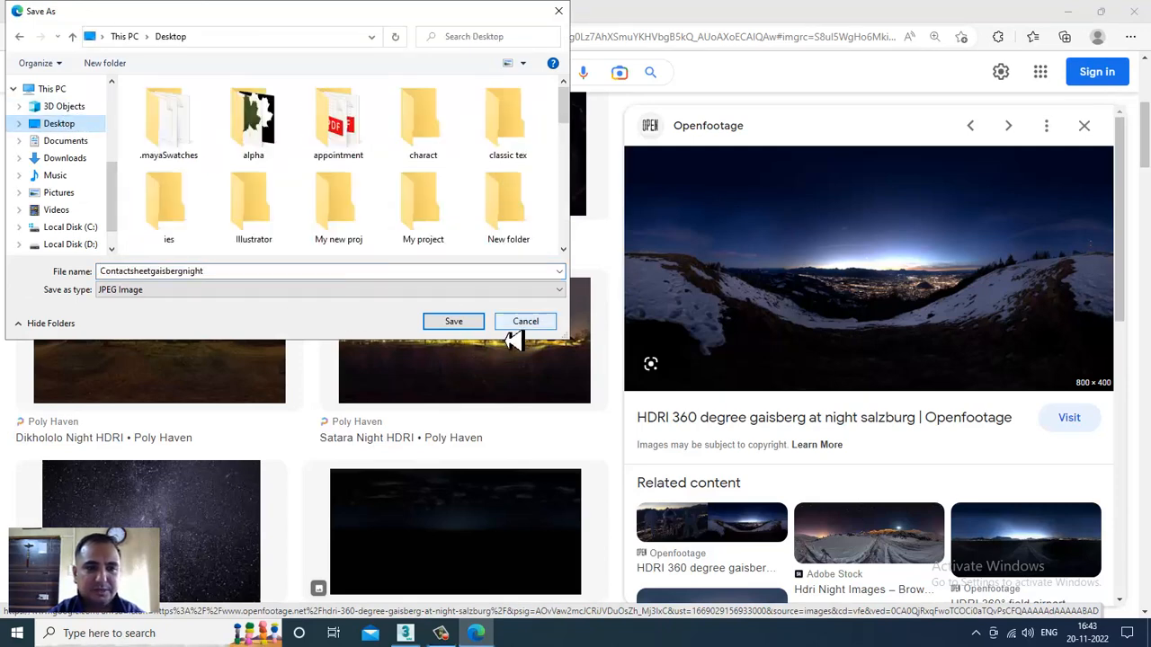
click(454, 322)
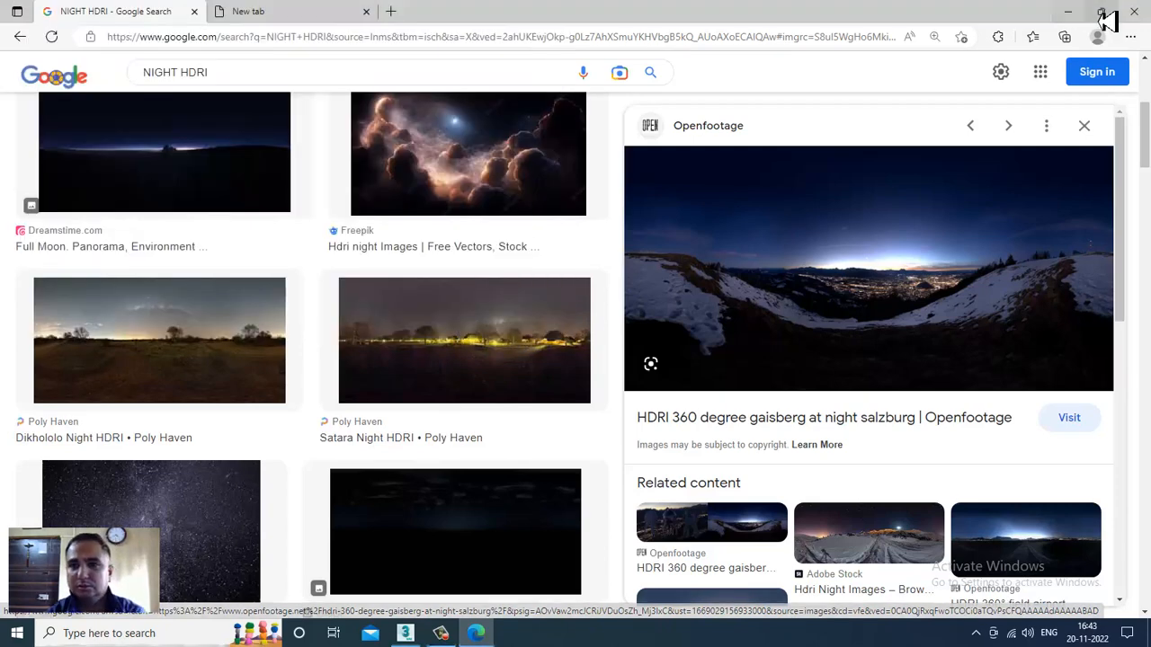
Switch back to 3ds Max and clear the environment map in the Environment and Effects settings, without choosing a replacement map
click(1069, 12)
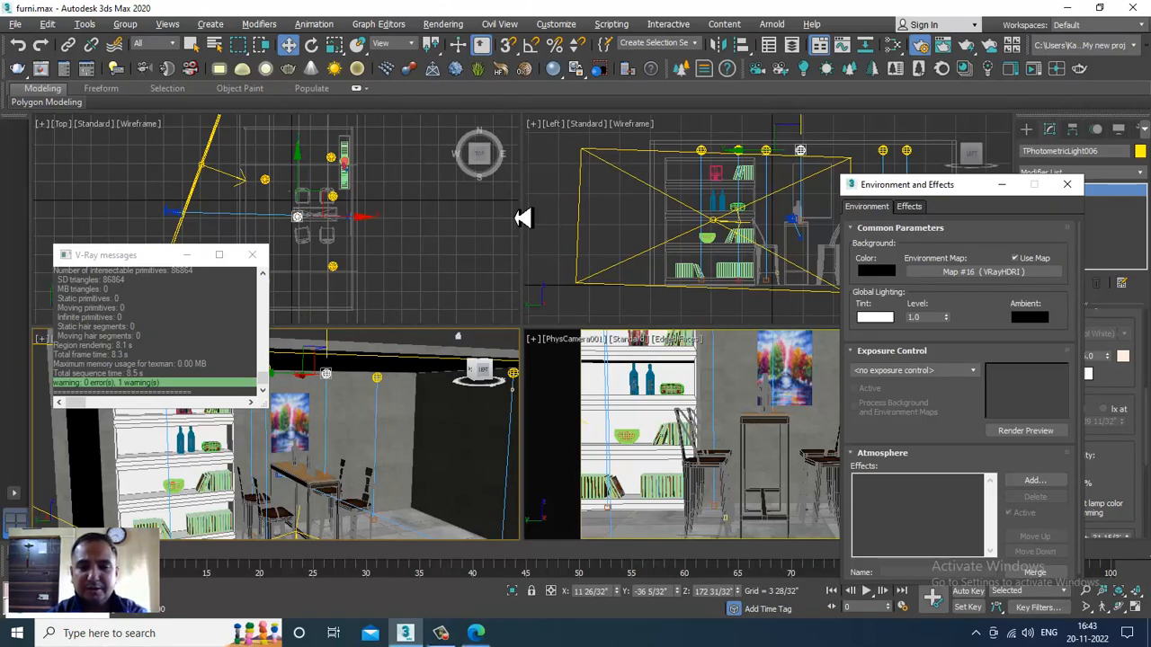
right_click(998, 273)
click(1036, 319)
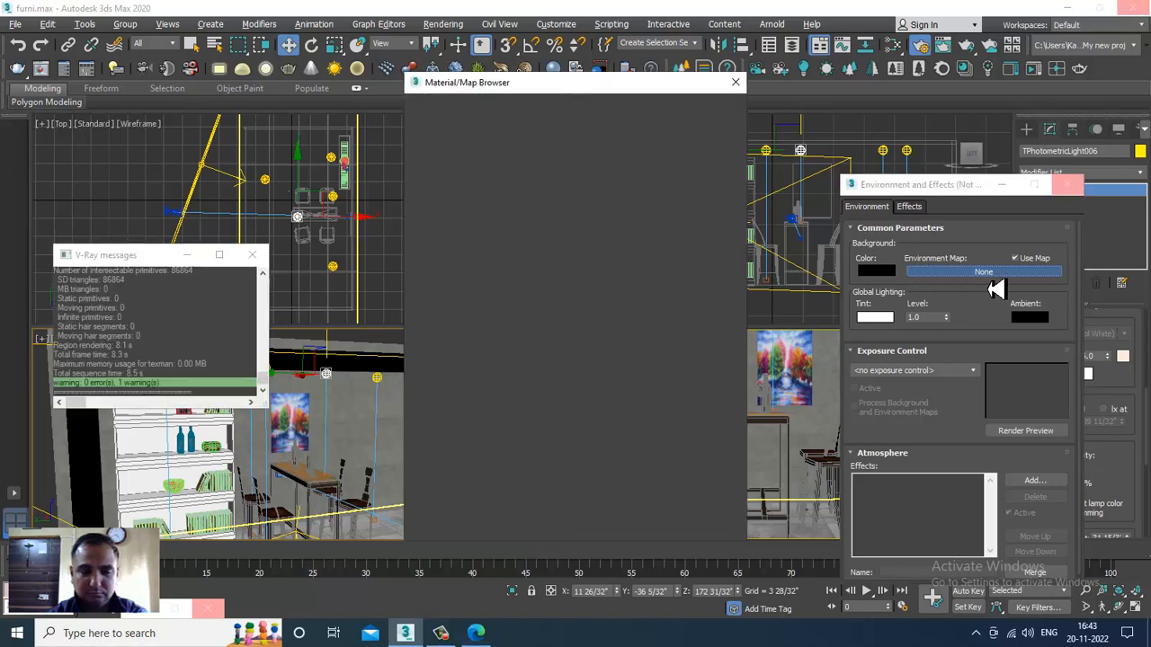
click(445, 124)
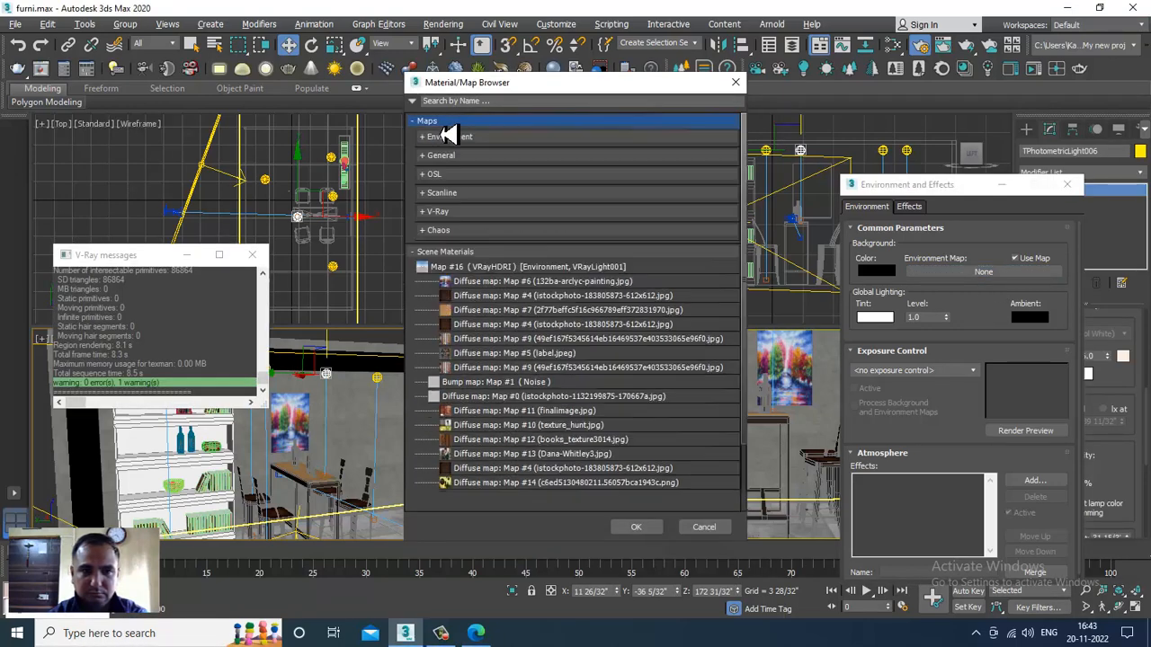
click(719, 527)
click(1067, 184)
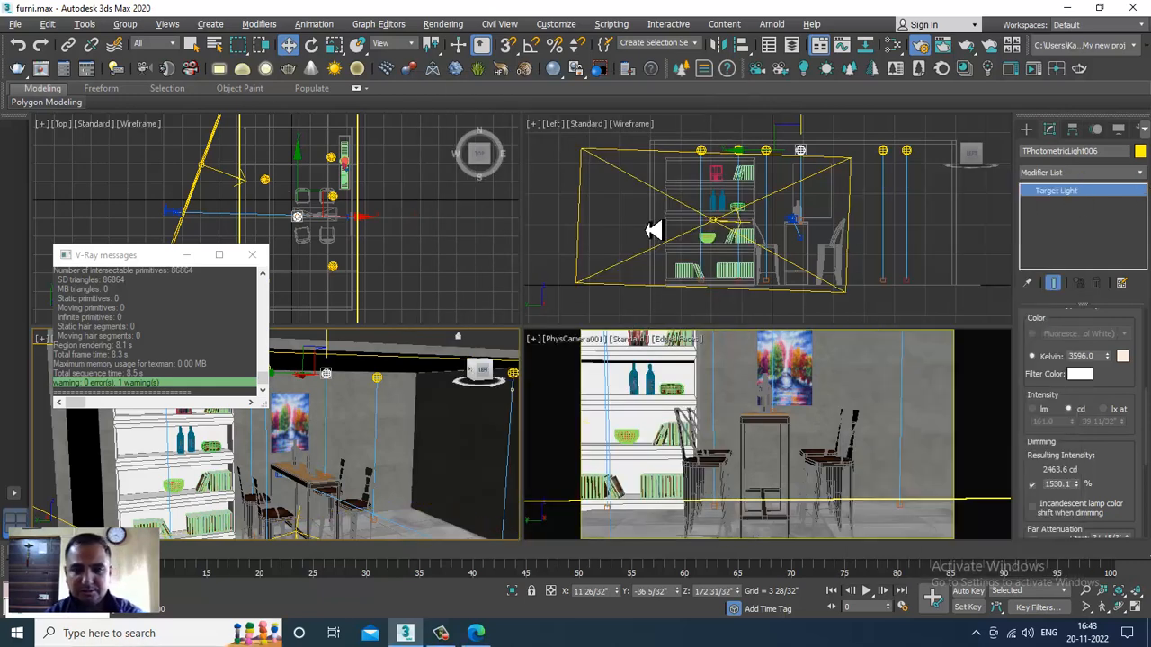
Switch to the compact Material Editor and load the Desktop image 8054050fb5069a5796c6a9b6161613eb into the VRayHDRI Map #16
key(m)
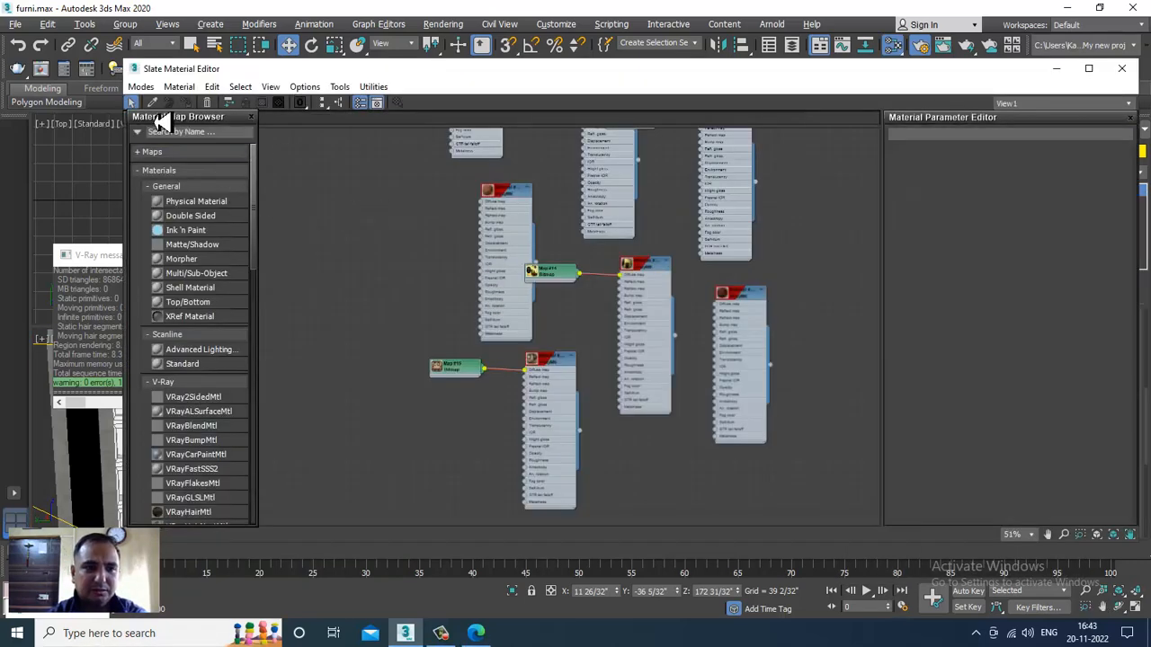
click(141, 86)
click(171, 103)
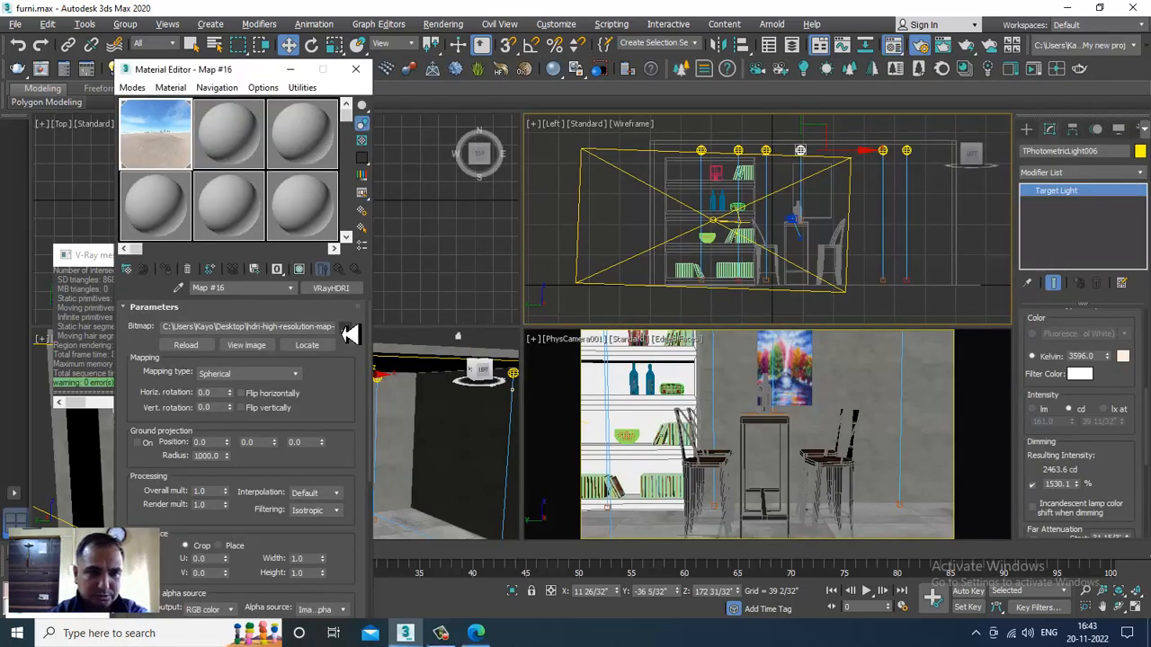
click(347, 329)
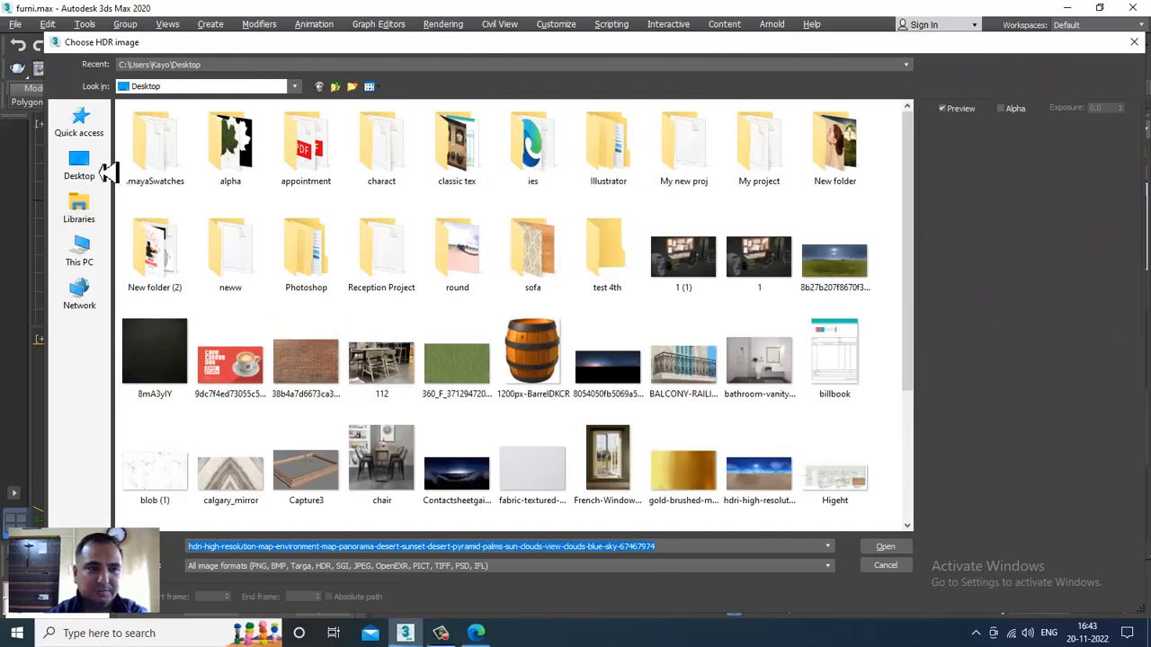
double_click(607, 365)
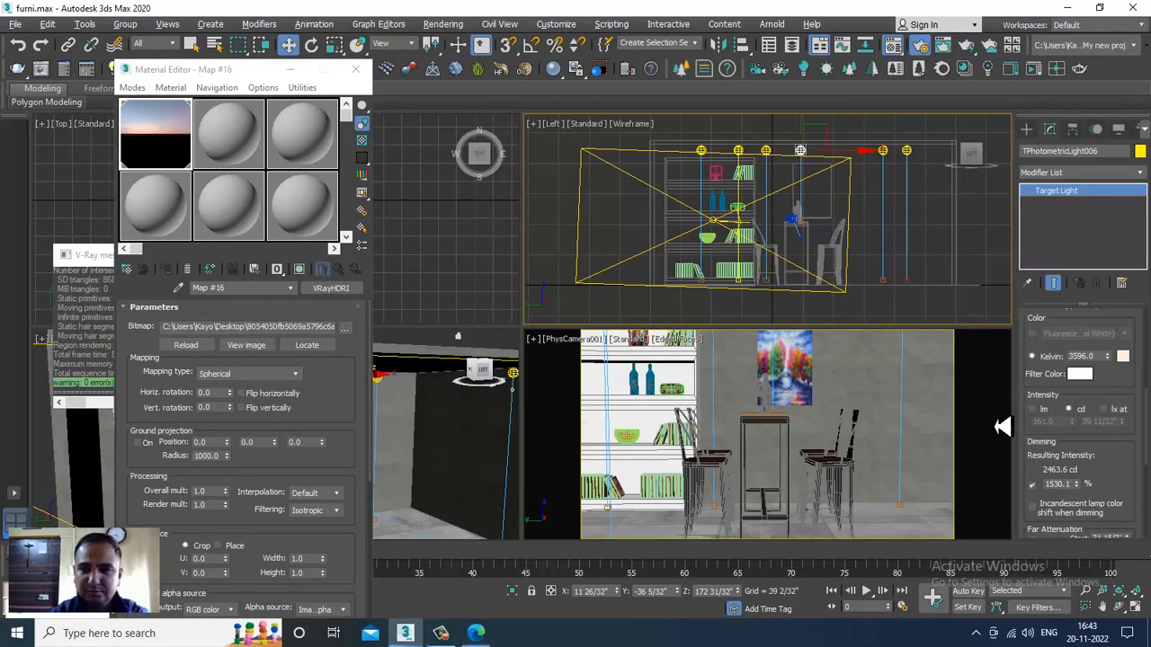
Assign the VRayHDRI Map #16 to the scene's environment background as an instance
click(444, 27)
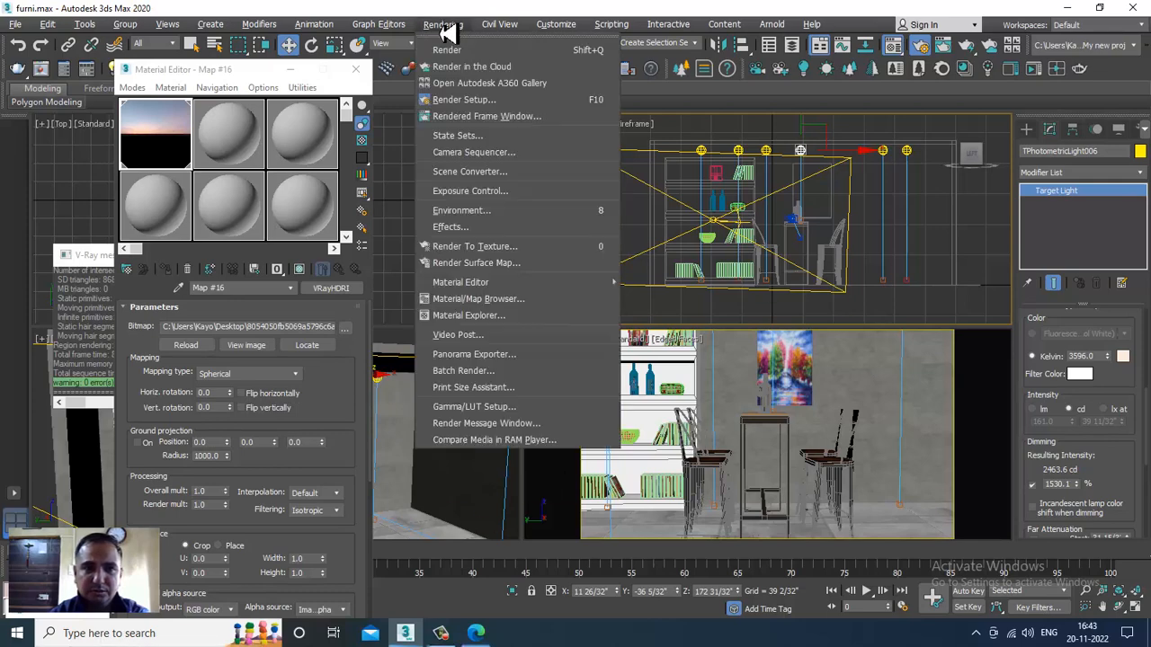
click(535, 216)
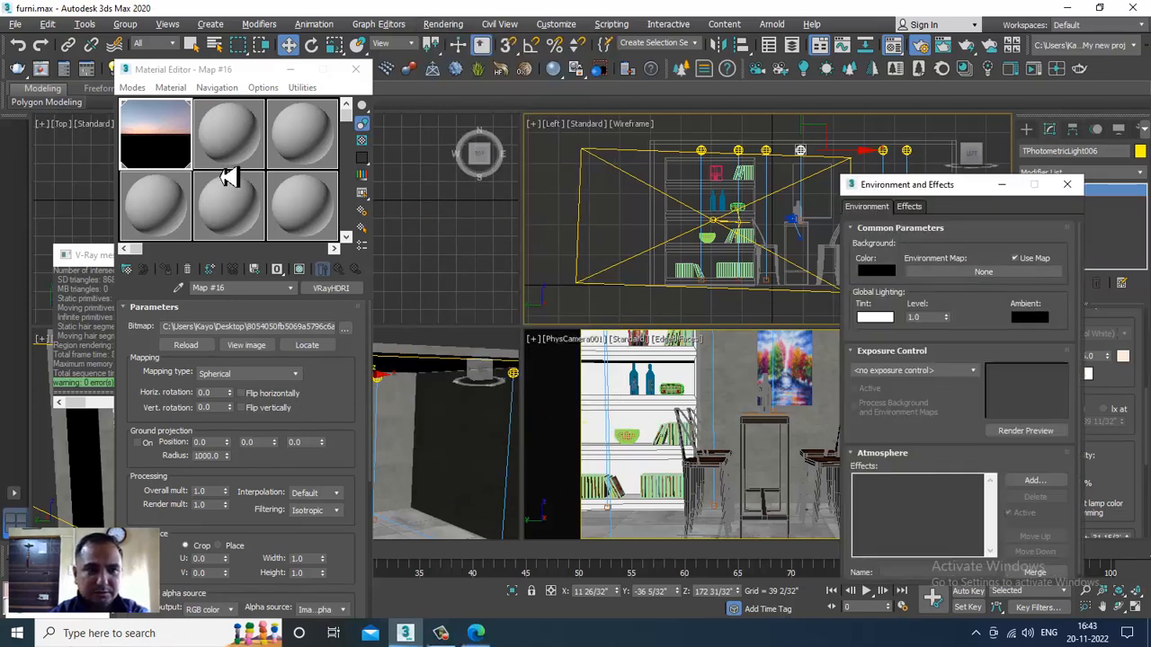
drag(180, 160, 990, 286)
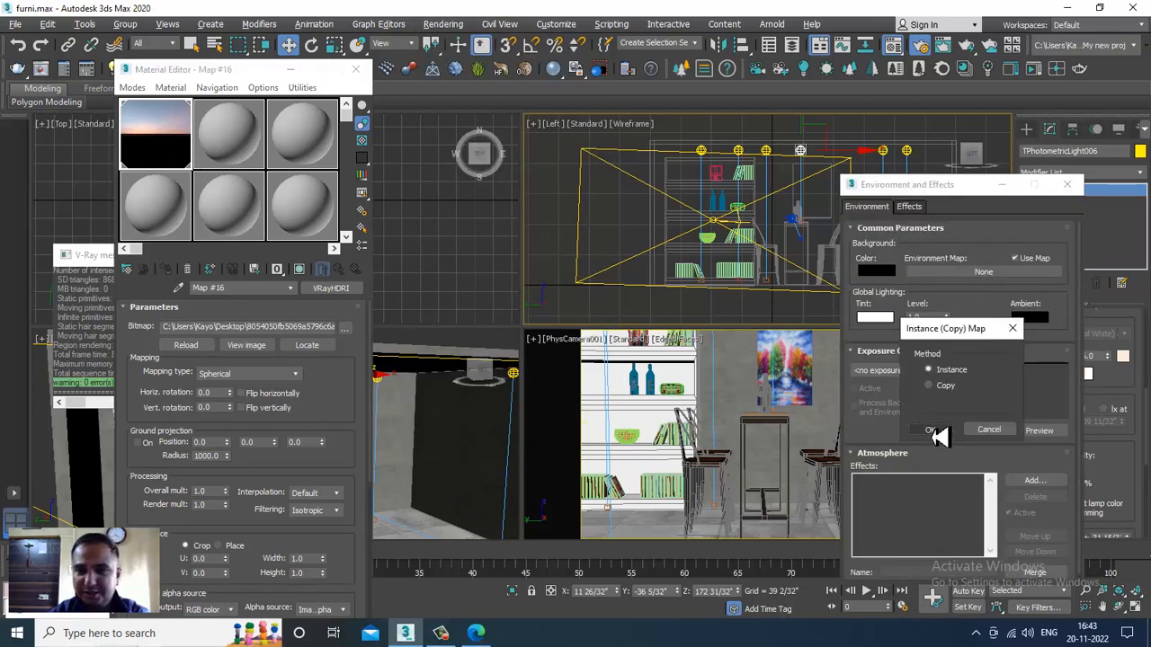
click(932, 430)
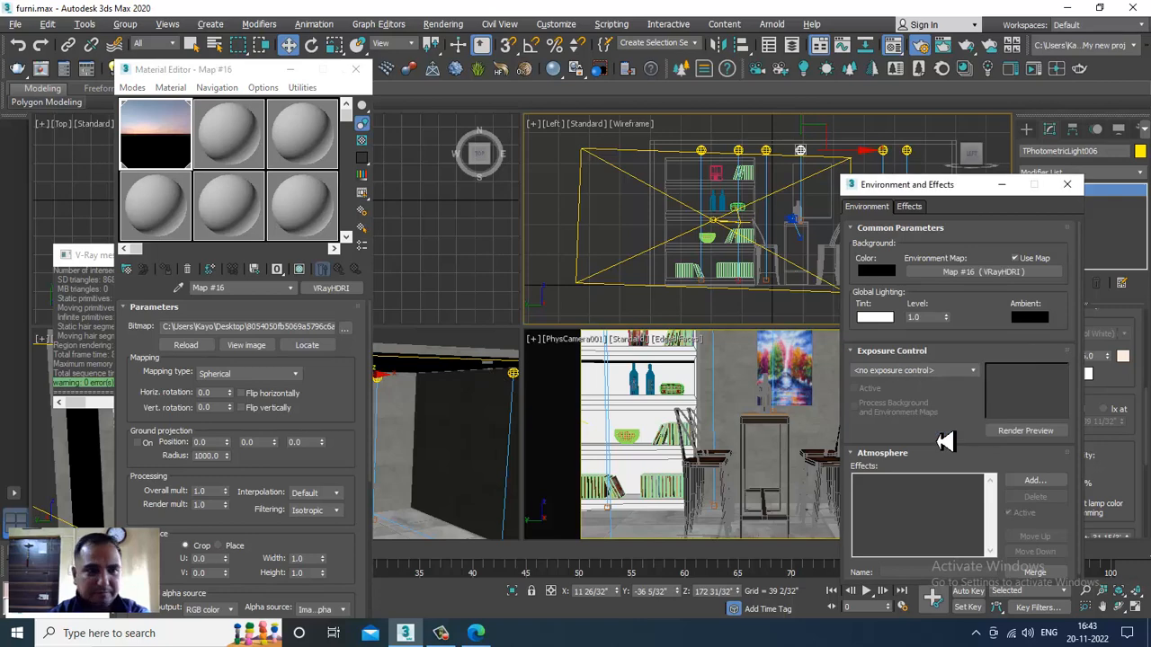
Replace the bitmap of Map #16 with the Contactsheetgaisbergnight image from the Desktop
click(341, 327)
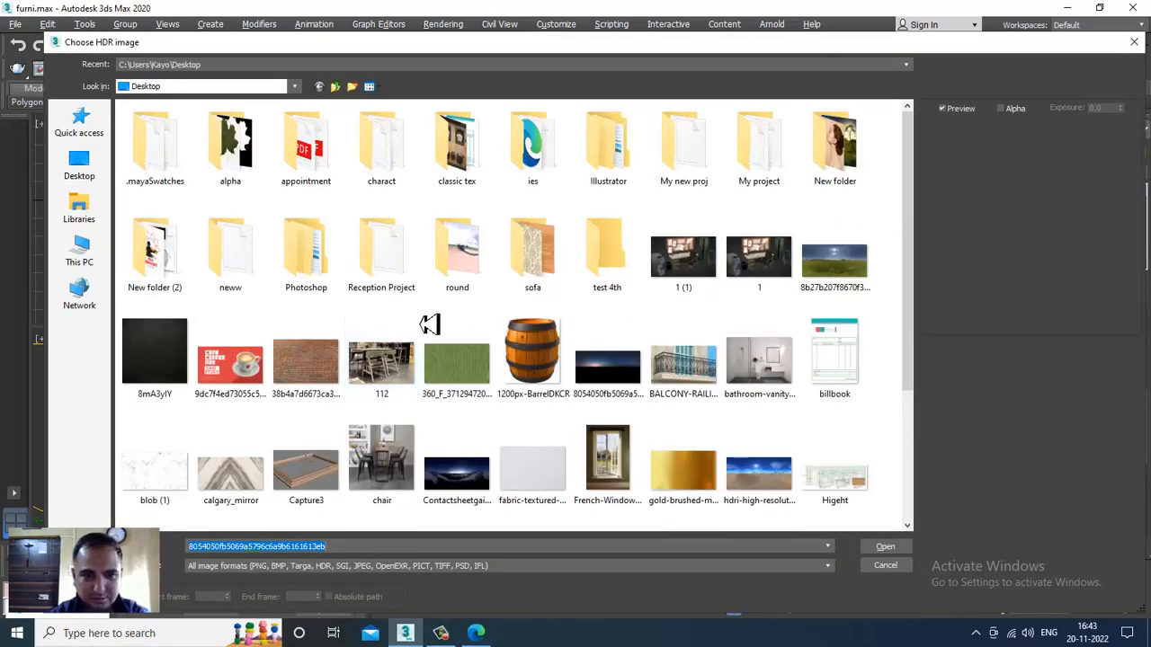
scroll(428, 364, down, 2)
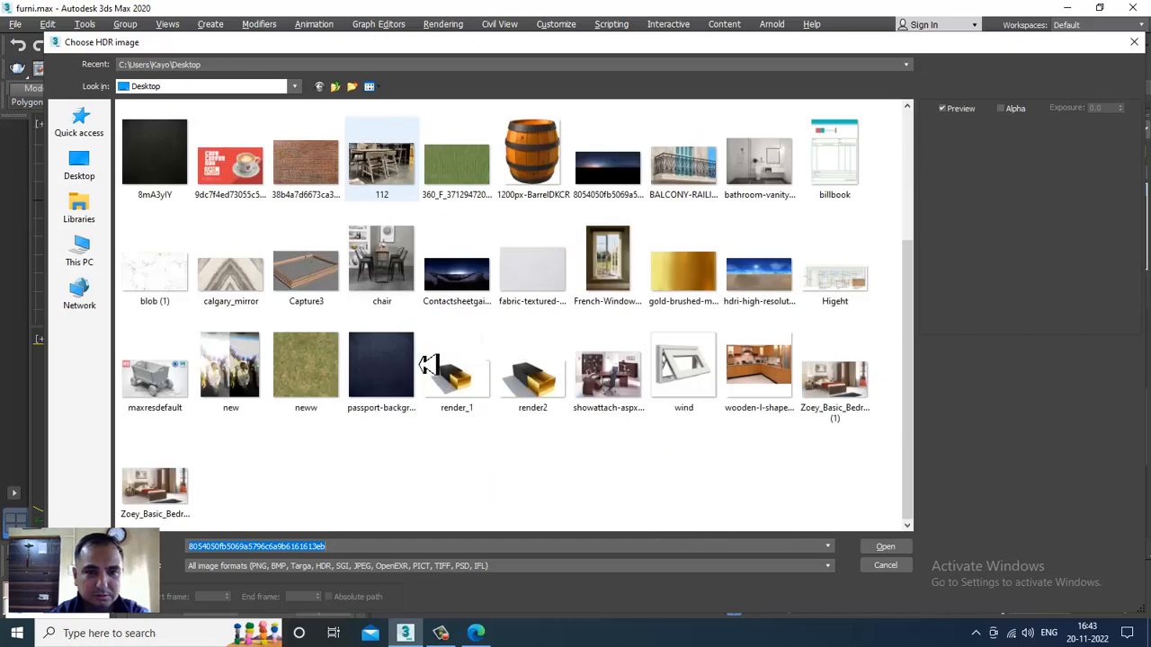
click(471, 298)
double_click(471, 298)
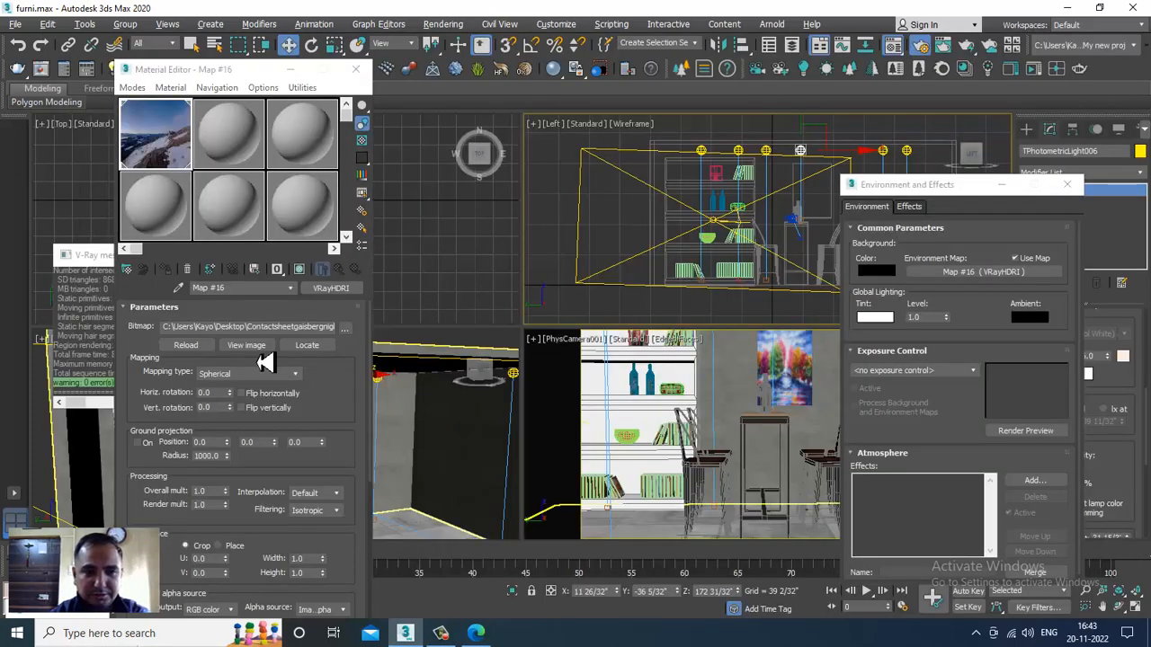
Clear the environment map and assign the updated VRayHDRI Map #16 to it again
right_click(981, 274)
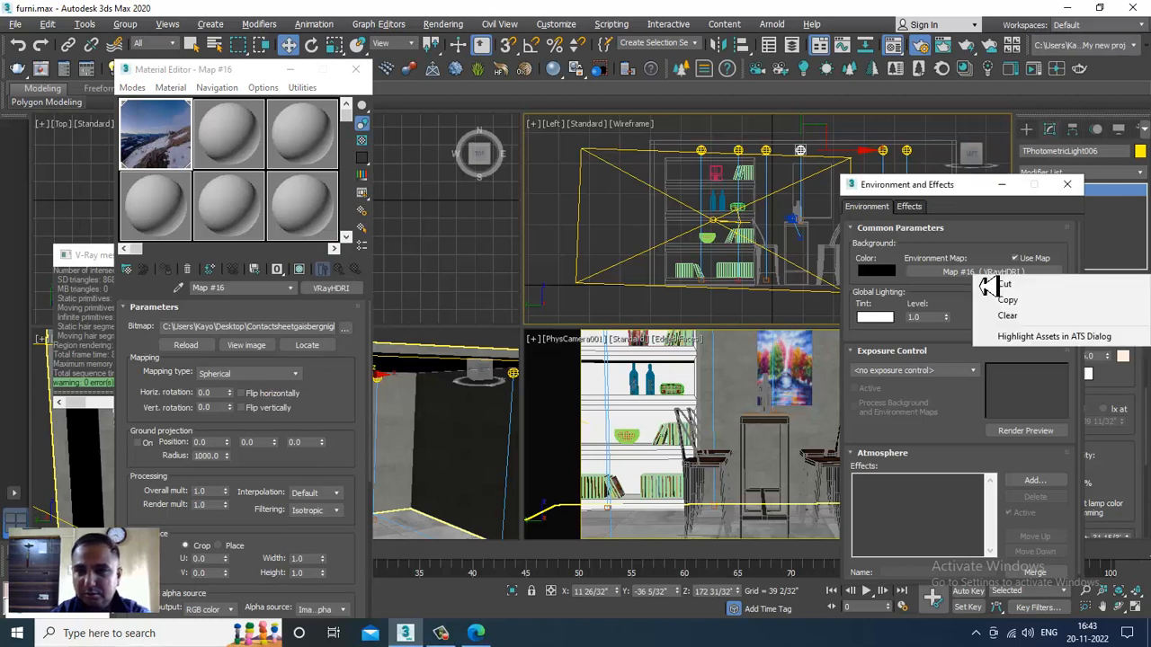
click(1013, 306)
drag(144, 147, 985, 272)
click(929, 429)
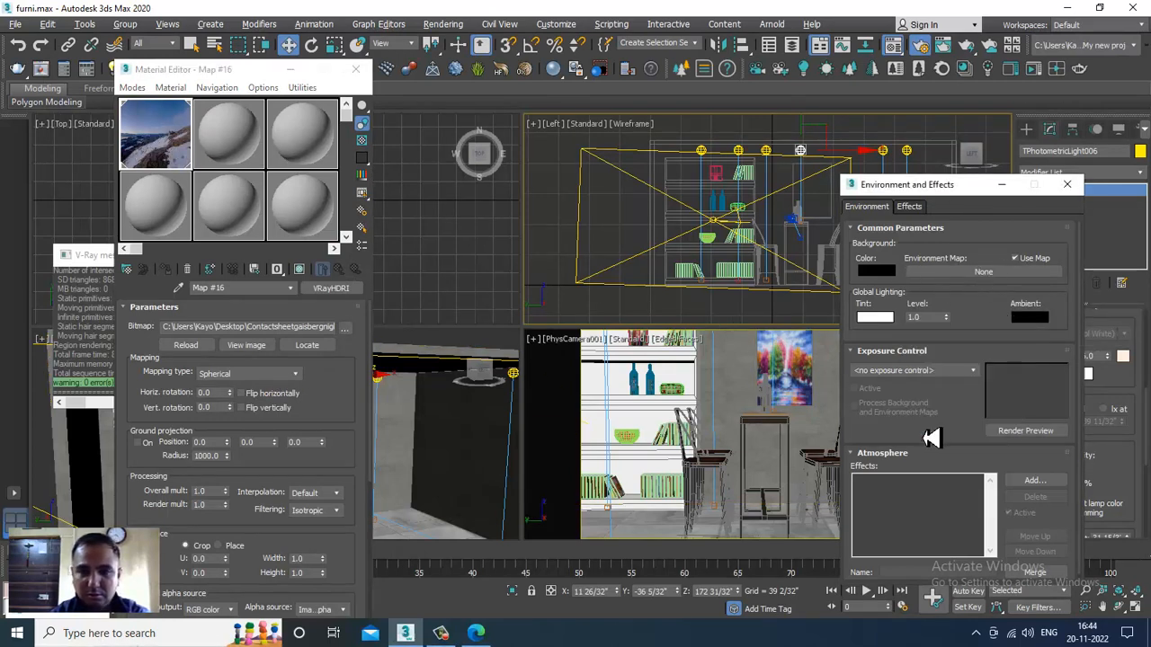
Select the plane light VRayLight001, clear its texture map and assign the VRayHDRI Map #16 instead
scroll(475, 434, down, 6)
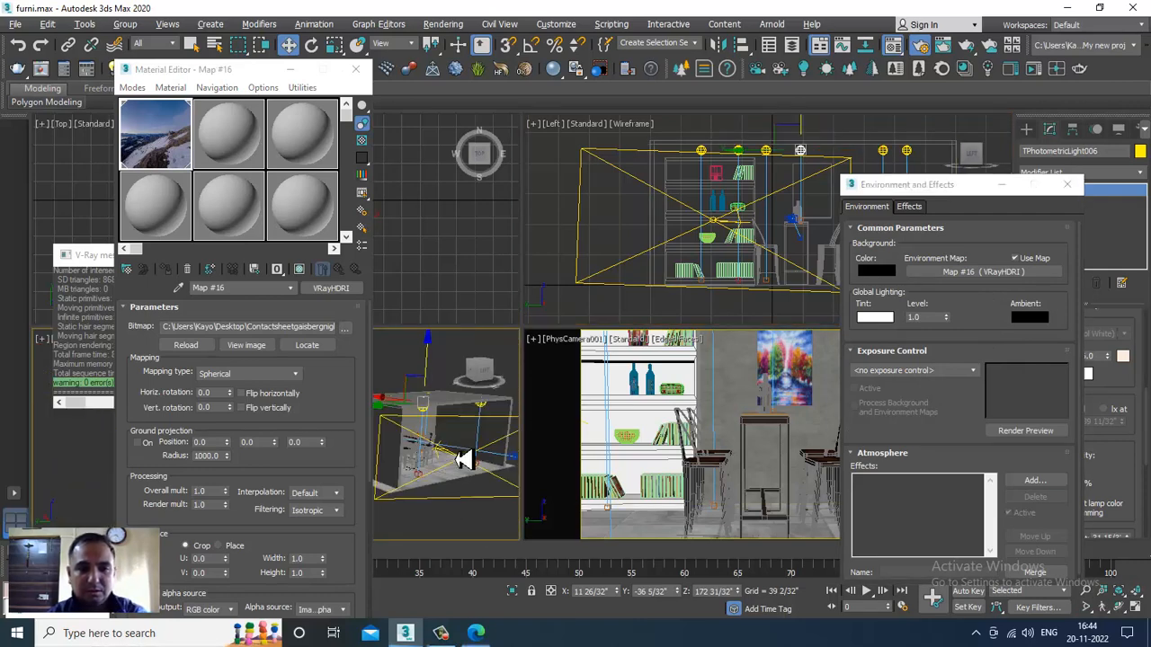
click(470, 505)
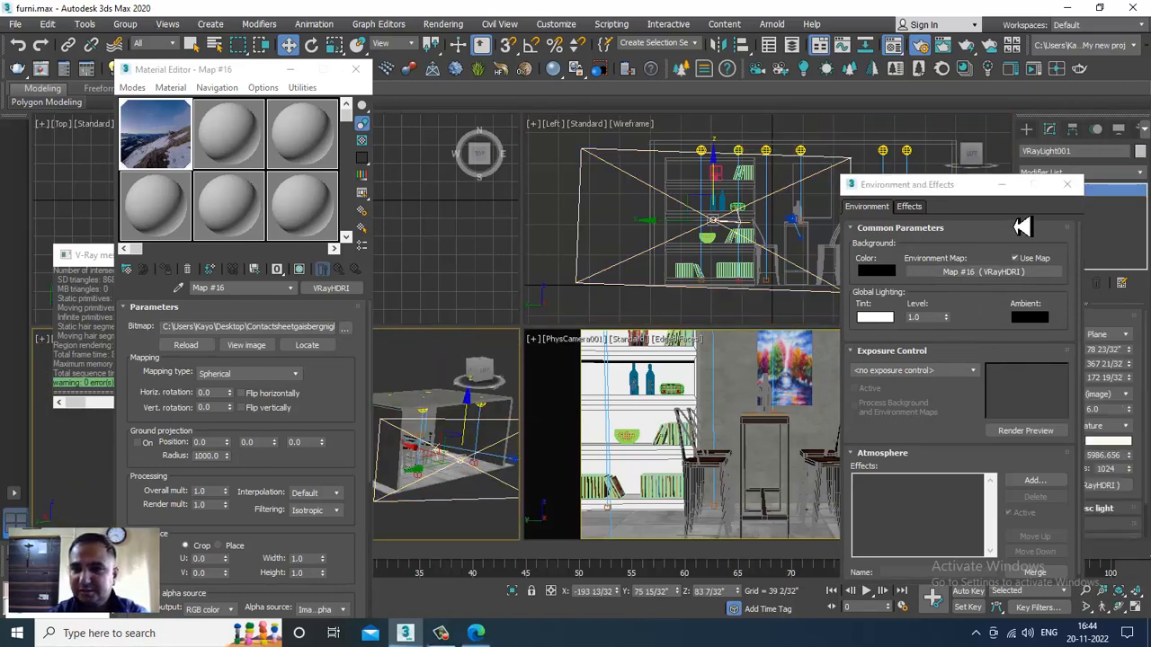
click(1001, 186)
right_click(1093, 492)
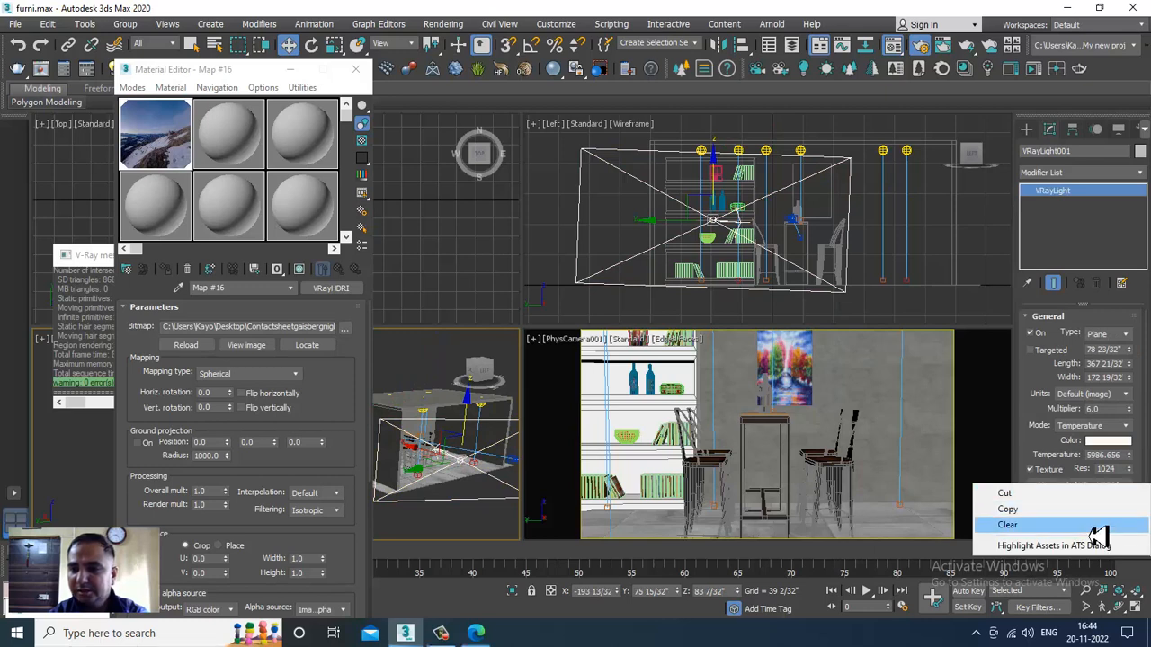
click(1094, 529)
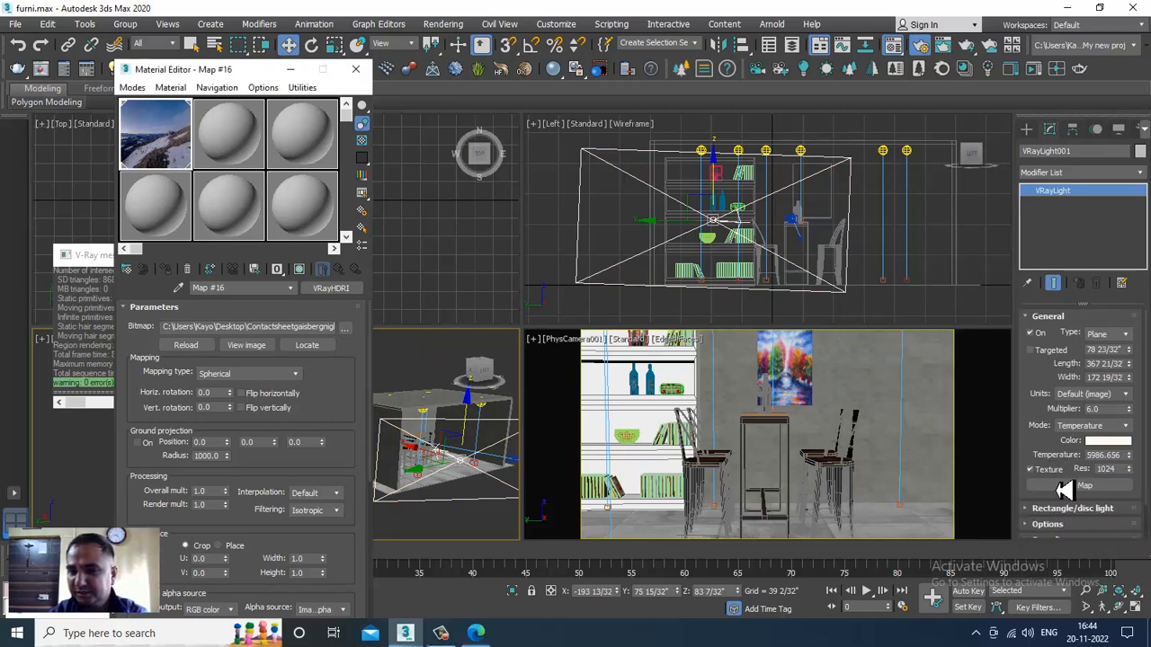
drag(1064, 489, 1084, 486)
click(550, 360)
click(441, 633)
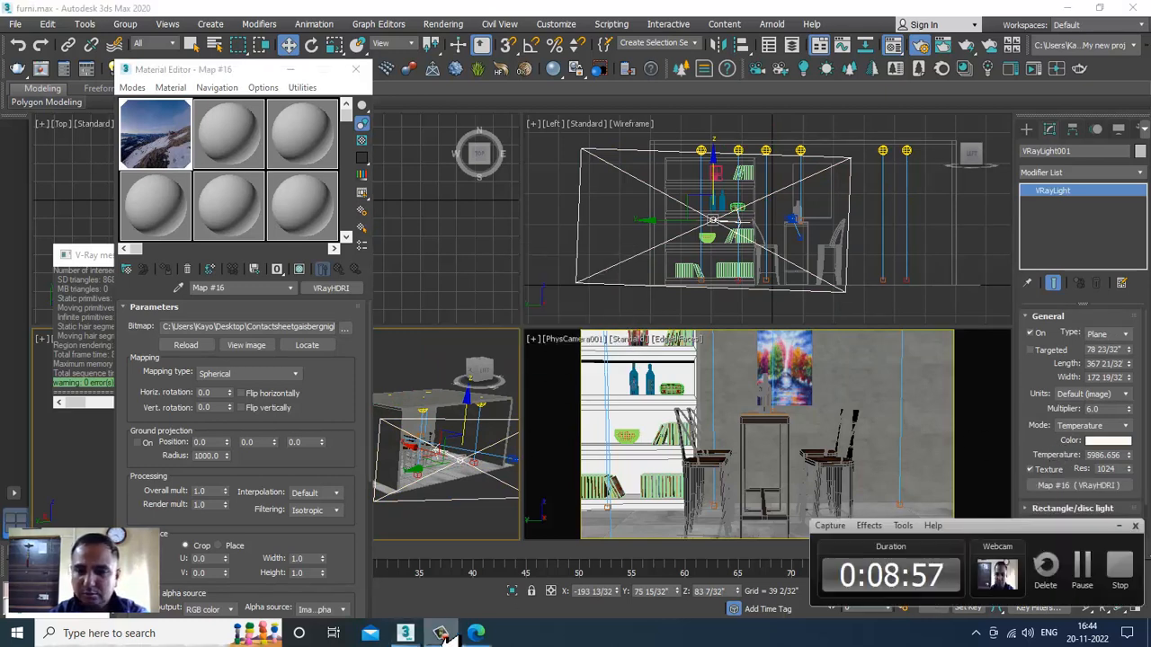
click(446, 637)
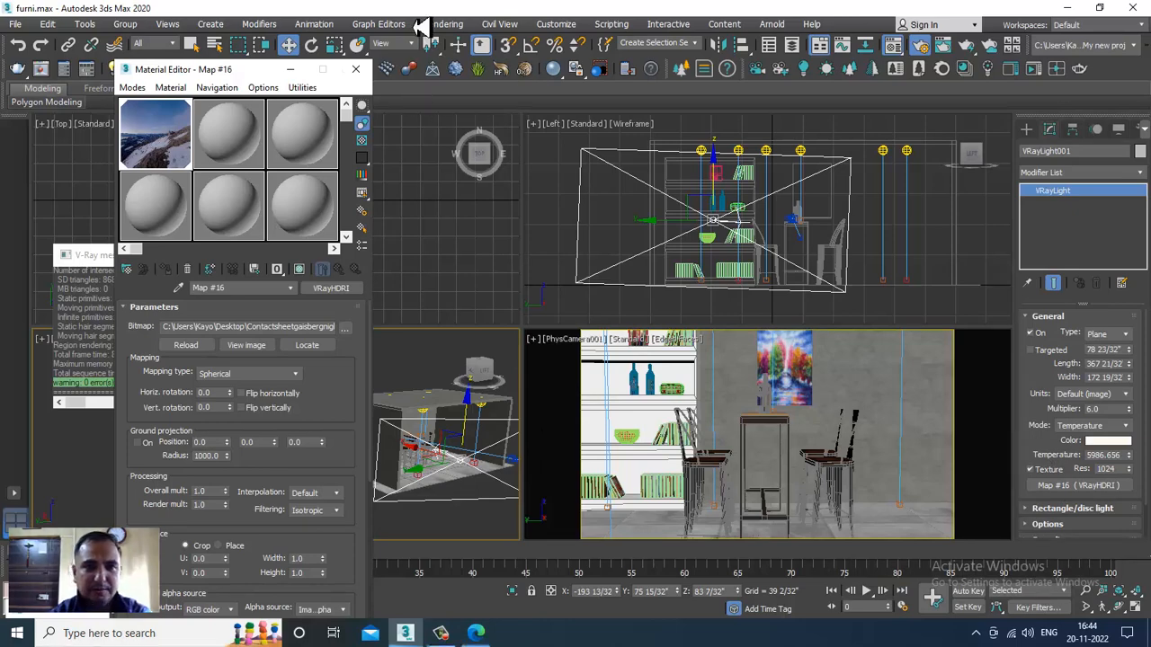
Clear the V-Ray GI environment map in the render settings and assign the updated VRayHDRI Map #16 to it again
click(444, 24)
click(477, 100)
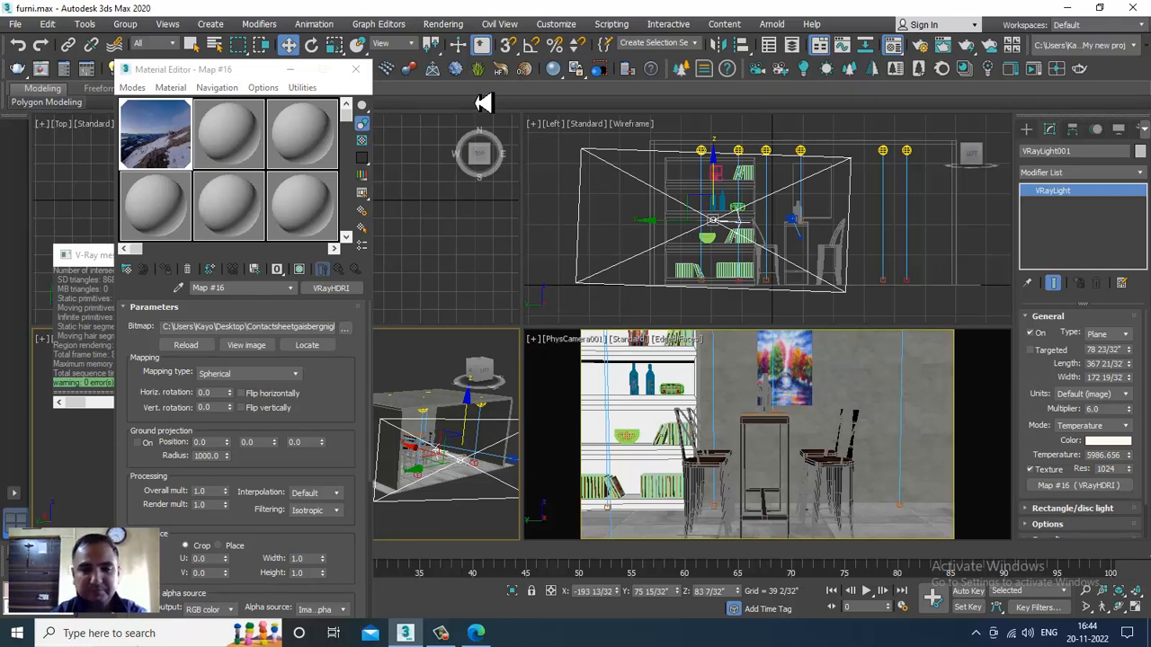
click(446, 25)
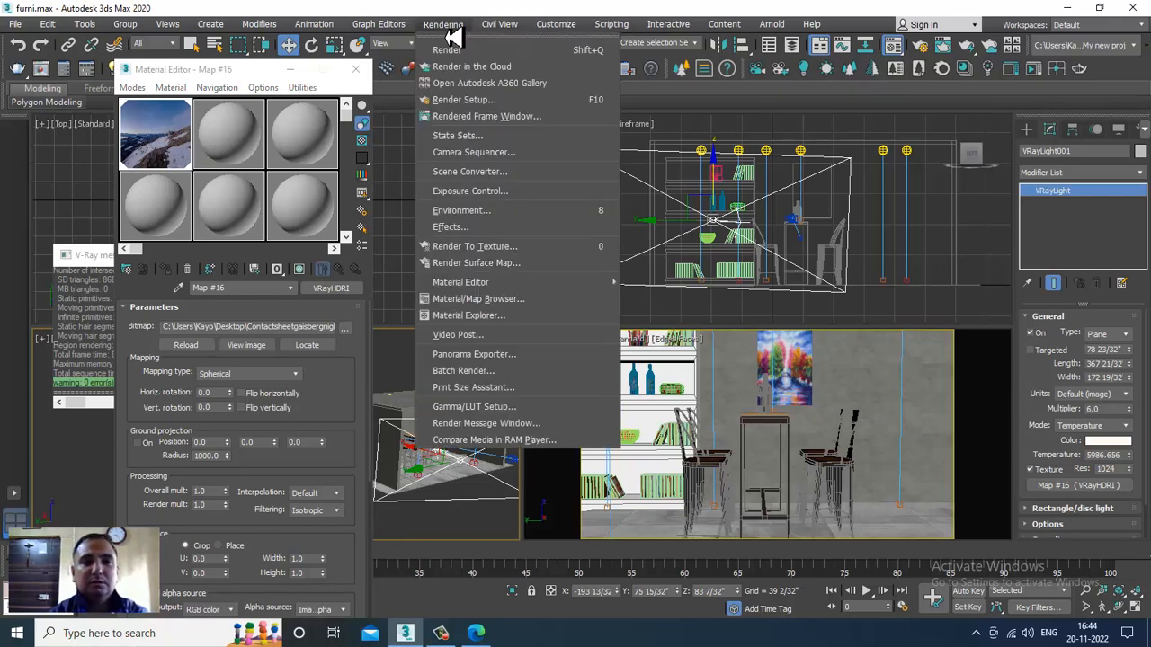
click(507, 100)
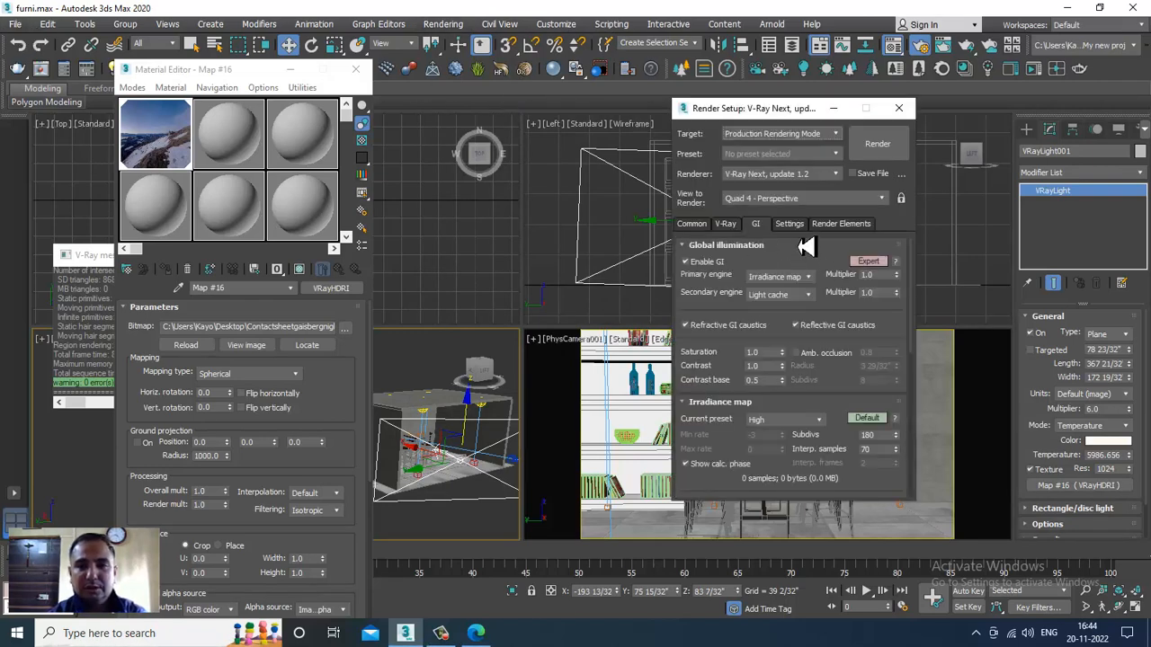
click(725, 224)
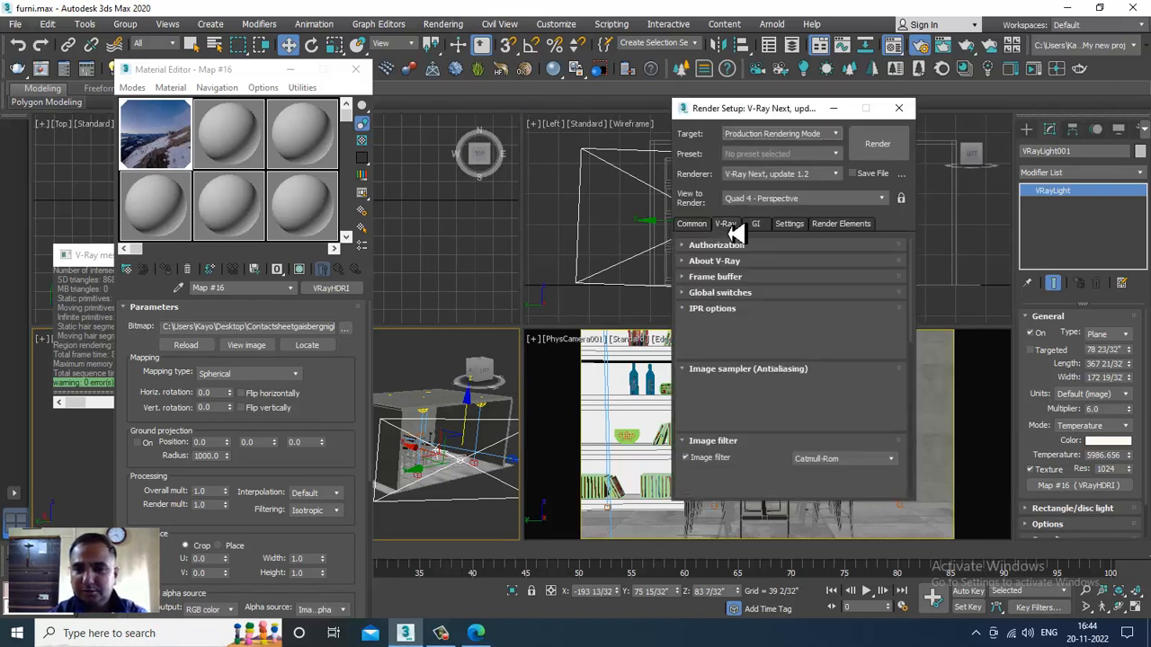
scroll(774, 418, down, 1)
drag(776, 416, 785, 139)
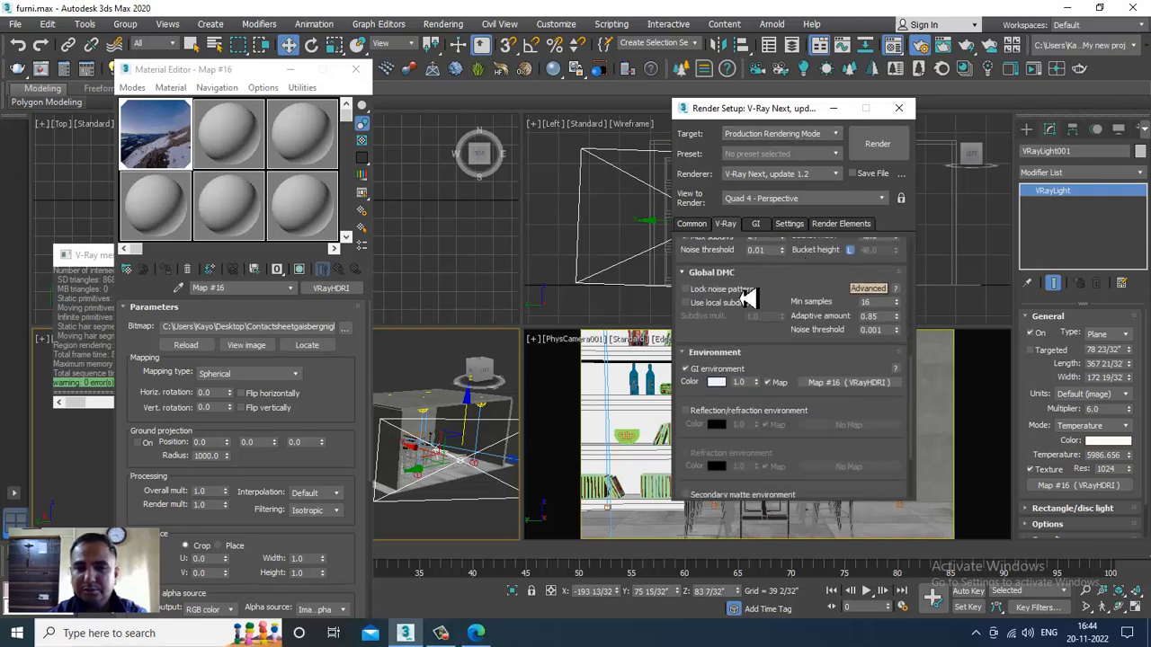
drag(801, 291, 808, 208)
right_click(845, 309)
click(876, 343)
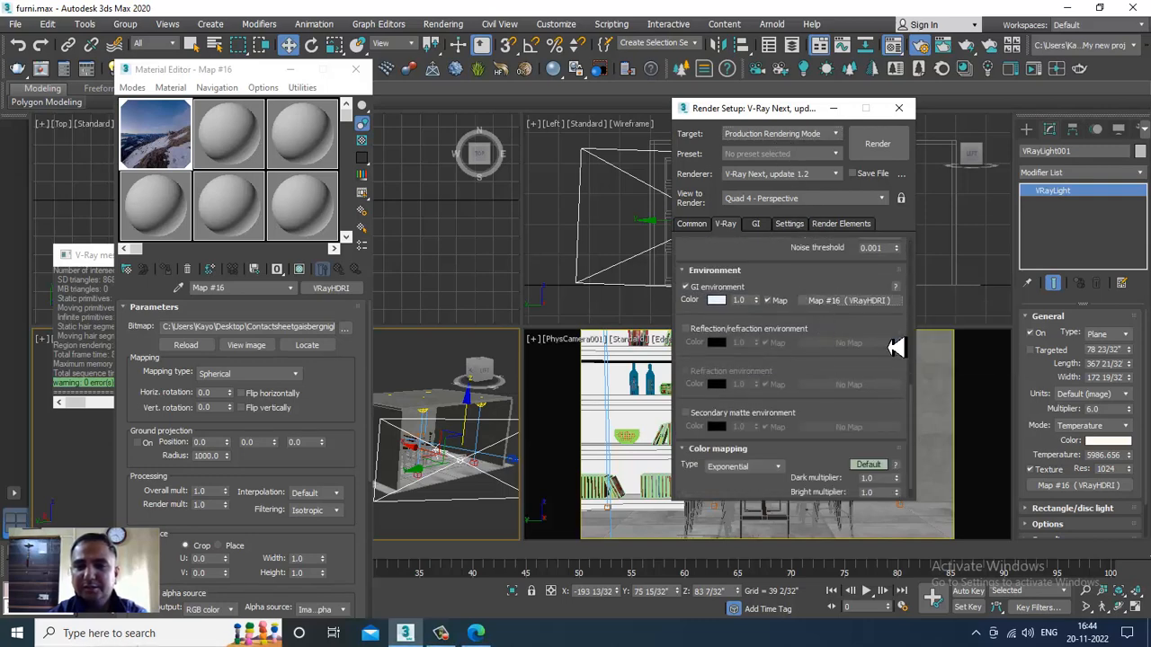
drag(182, 153, 849, 301)
click(771, 355)
Save the scene and run a short test render of the PhysCamera001 view, stopping it during the light cache
click(13, 25)
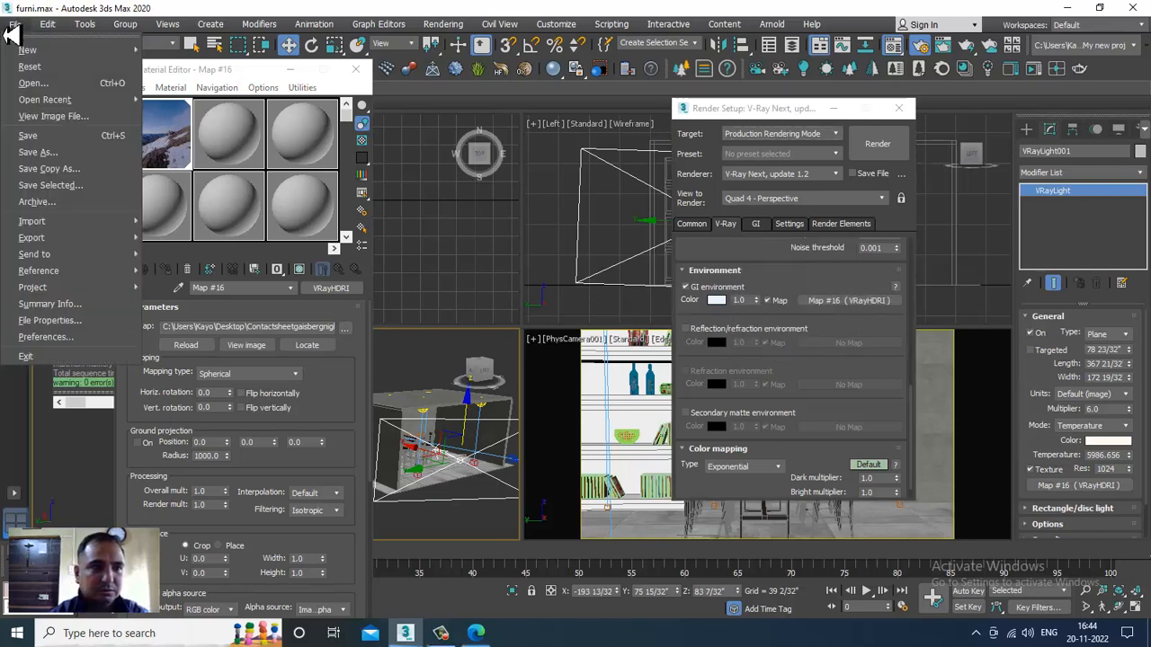
click(56, 137)
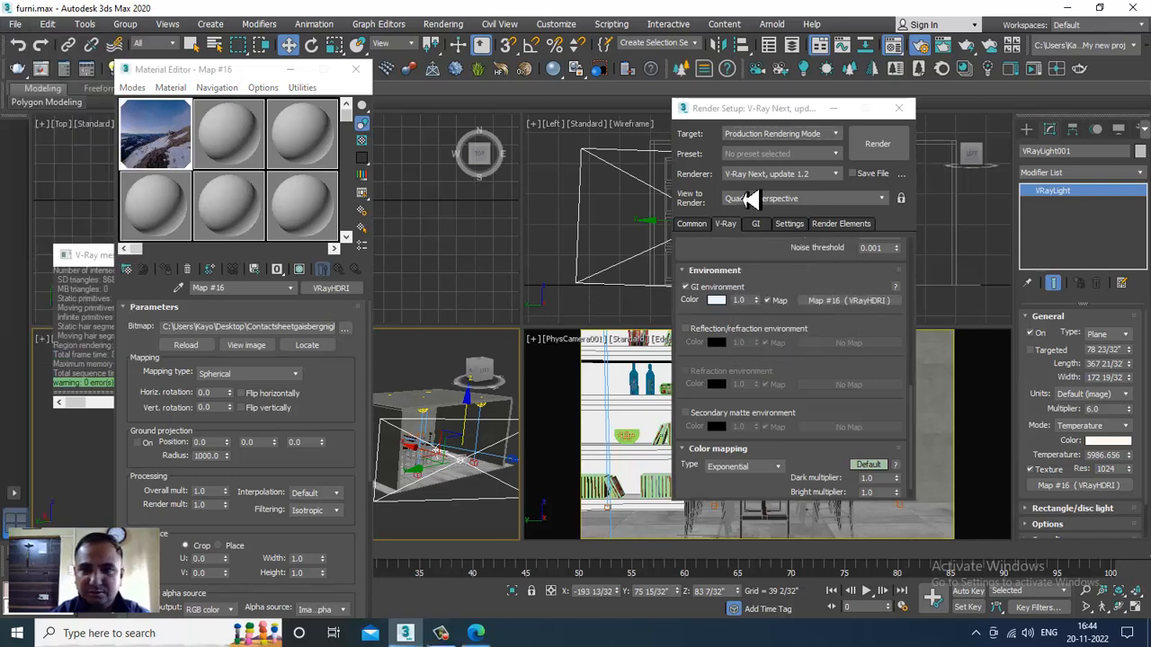
click(833, 107)
click(877, 382)
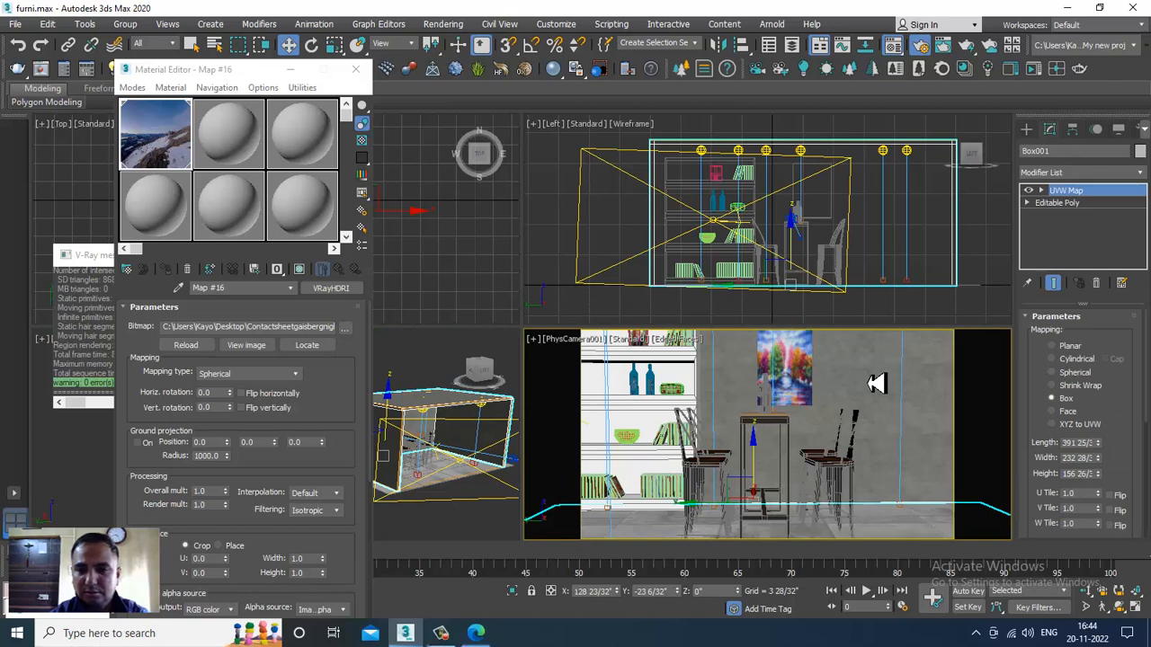
key(alt+w)
key(shift+q)
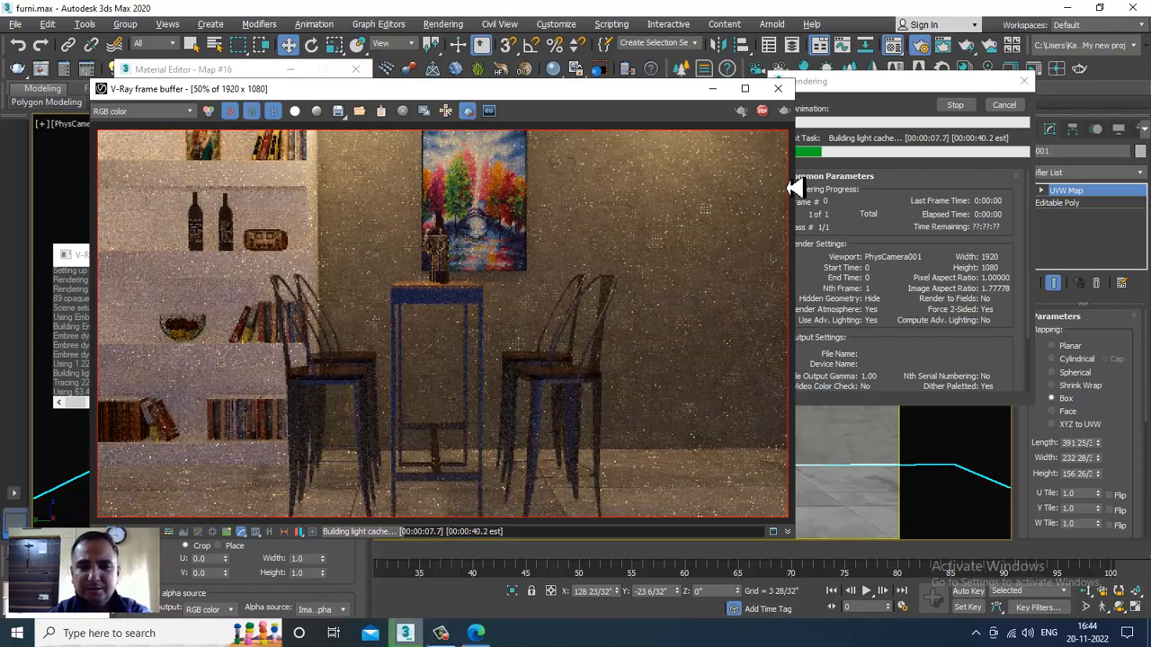
click(762, 111)
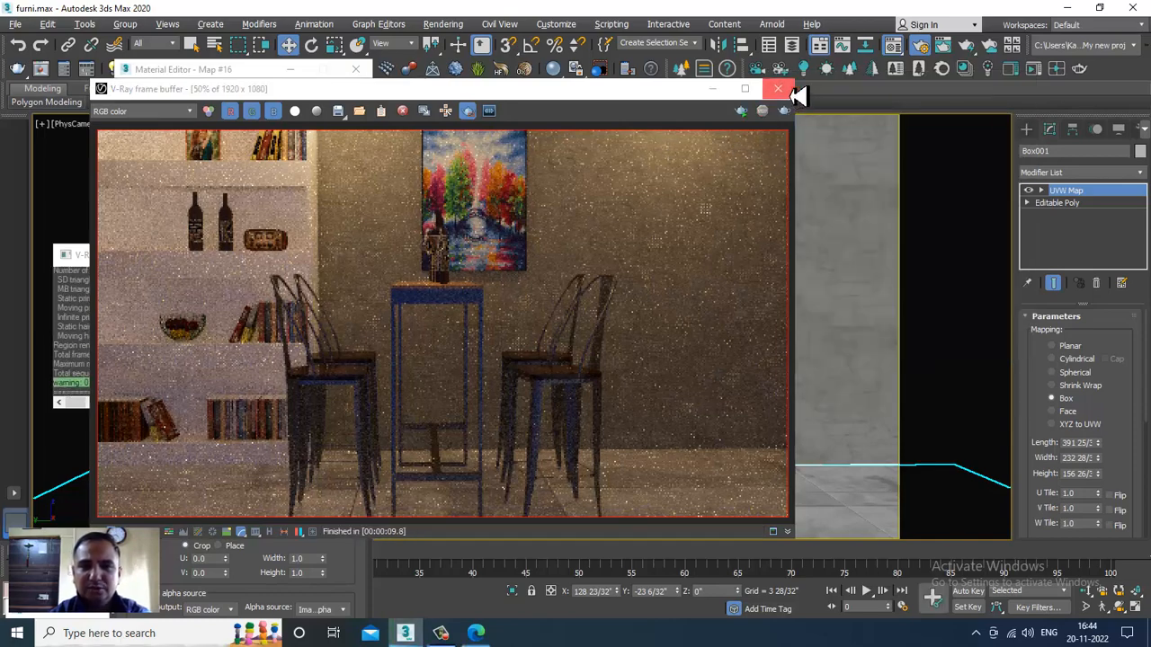
click(778, 88)
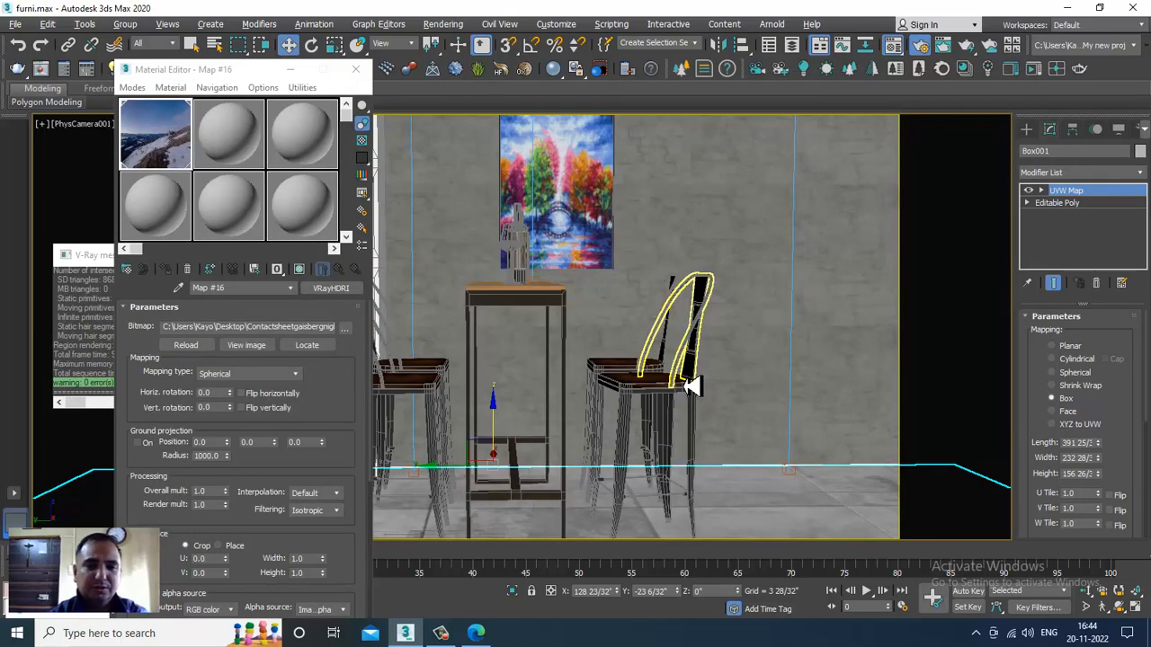
Select the ceiling light TPhotometricLight001 in the perspective view and lower its dimming intensity to about 1085.1%
key(alt+w)
click(492, 438)
key(alt+w)
alt+middle_drag(576, 369, 833, 395)
scroll(830, 339, up, 3)
scroll(830, 339, down, 3)
click(795, 259)
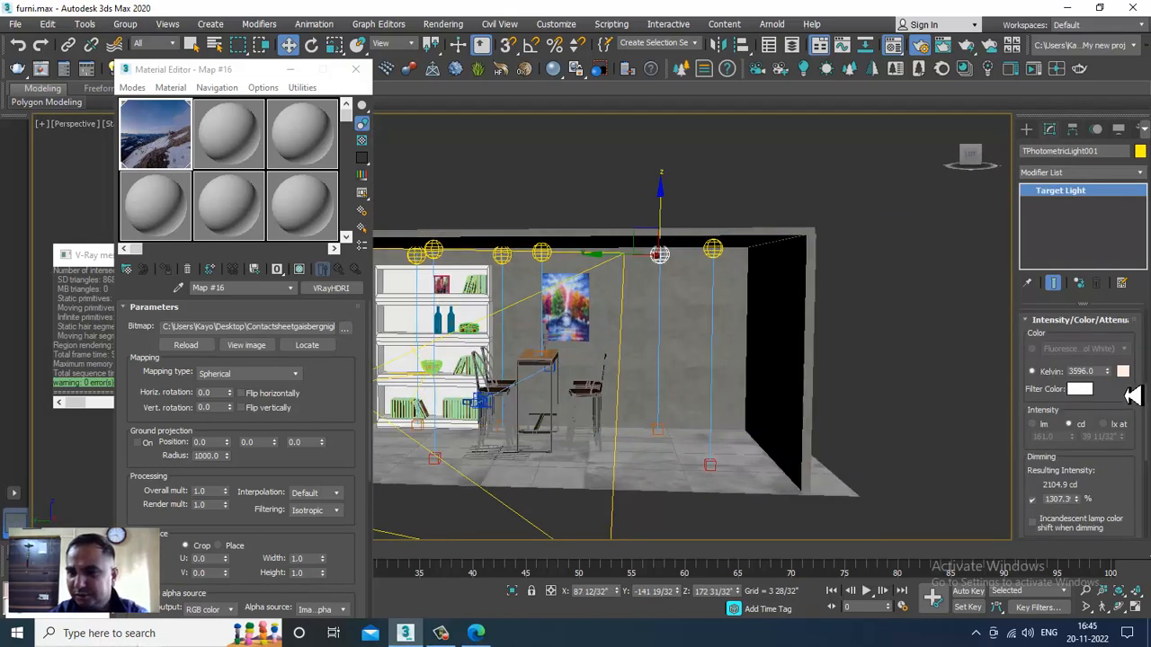
drag(1119, 403, 1119, 361)
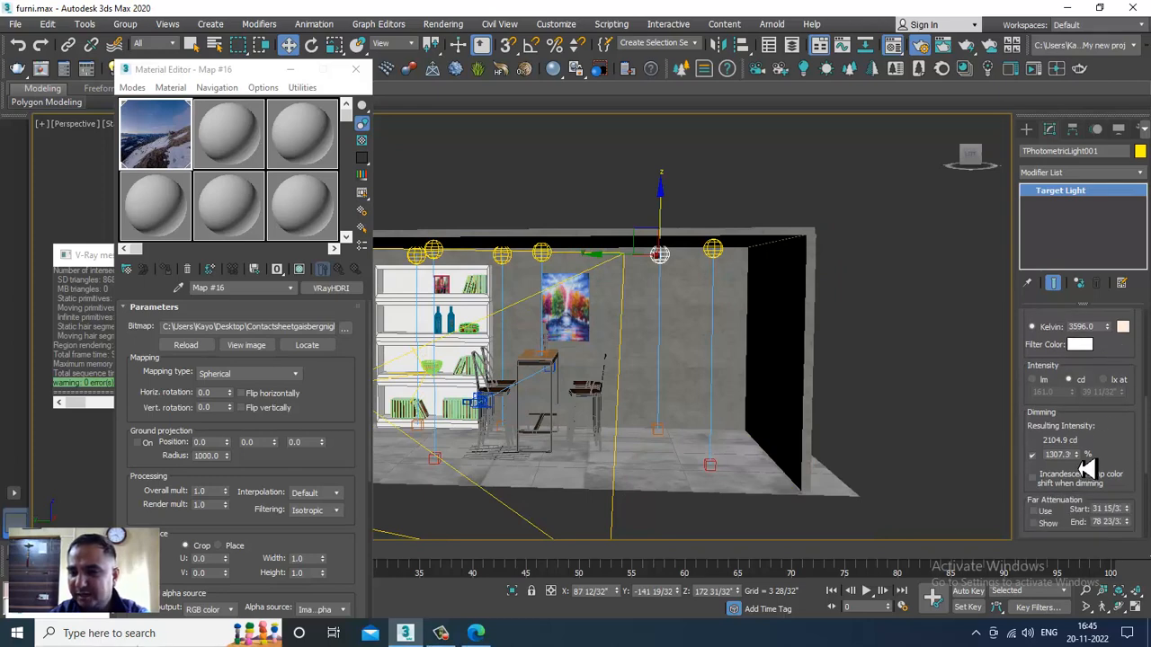
drag(1088, 467, 1089, 476)
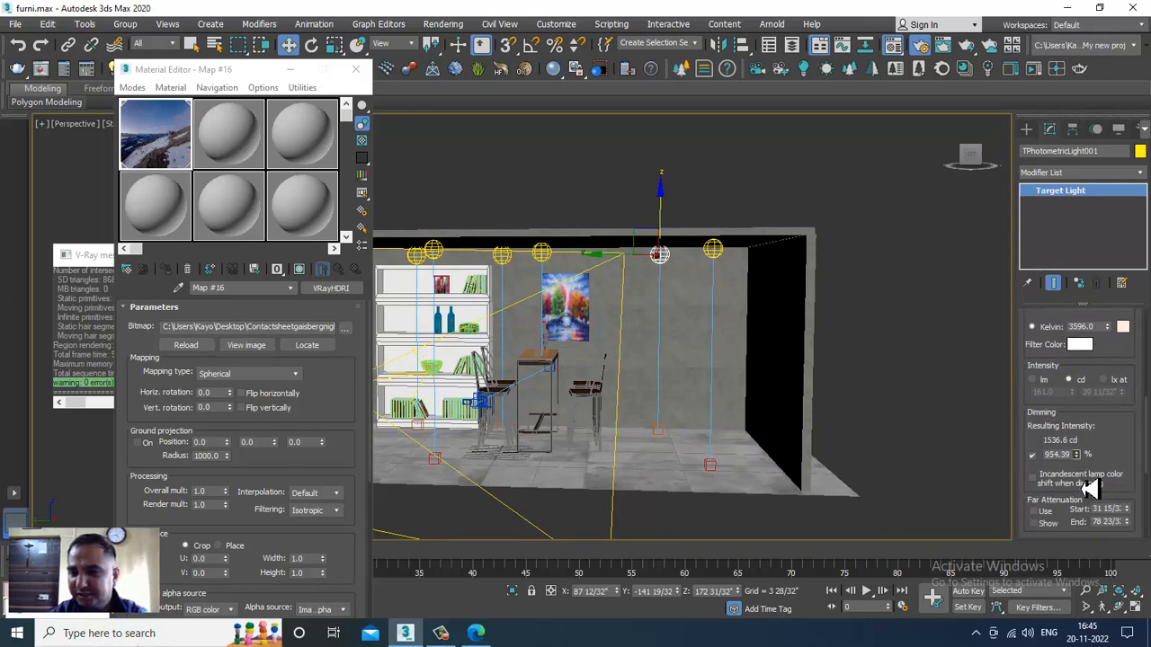
Test-render the PhysCamera001 view again to check the dimmed light, and close the frame buffer
key(alt+w)
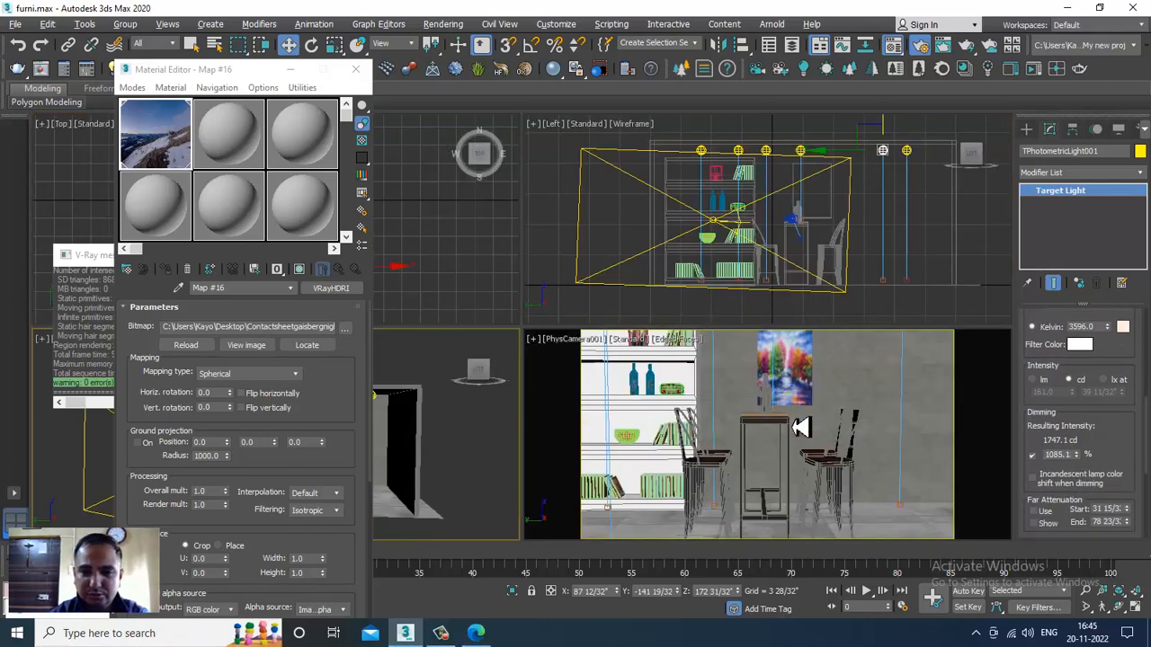
click(858, 430)
key(alt+w)
key(shift+q)
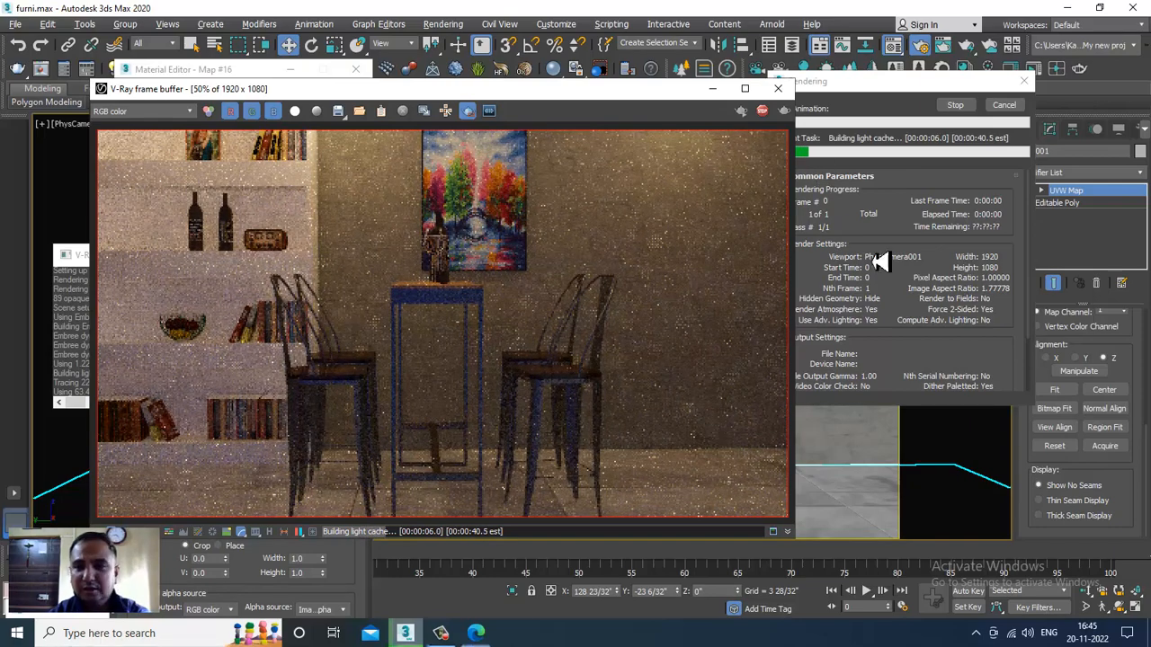
click(780, 91)
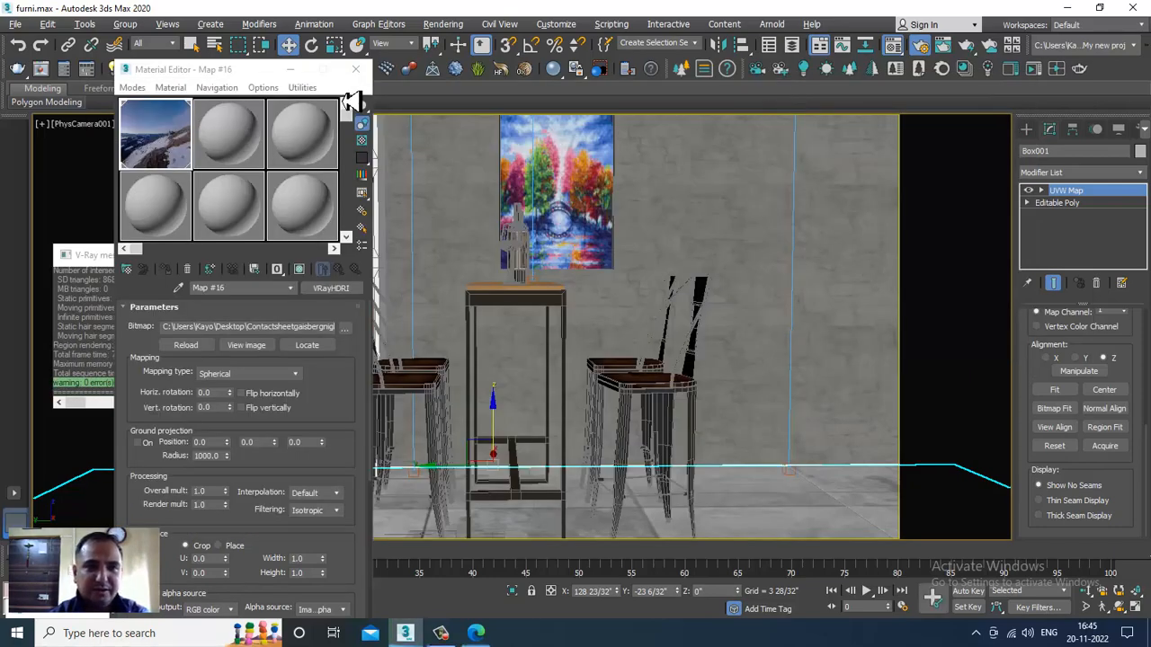
Close the Material Editor and start V-Ray IPR rendering in the PhysCamera001 viewport
click(356, 69)
click(139, 124)
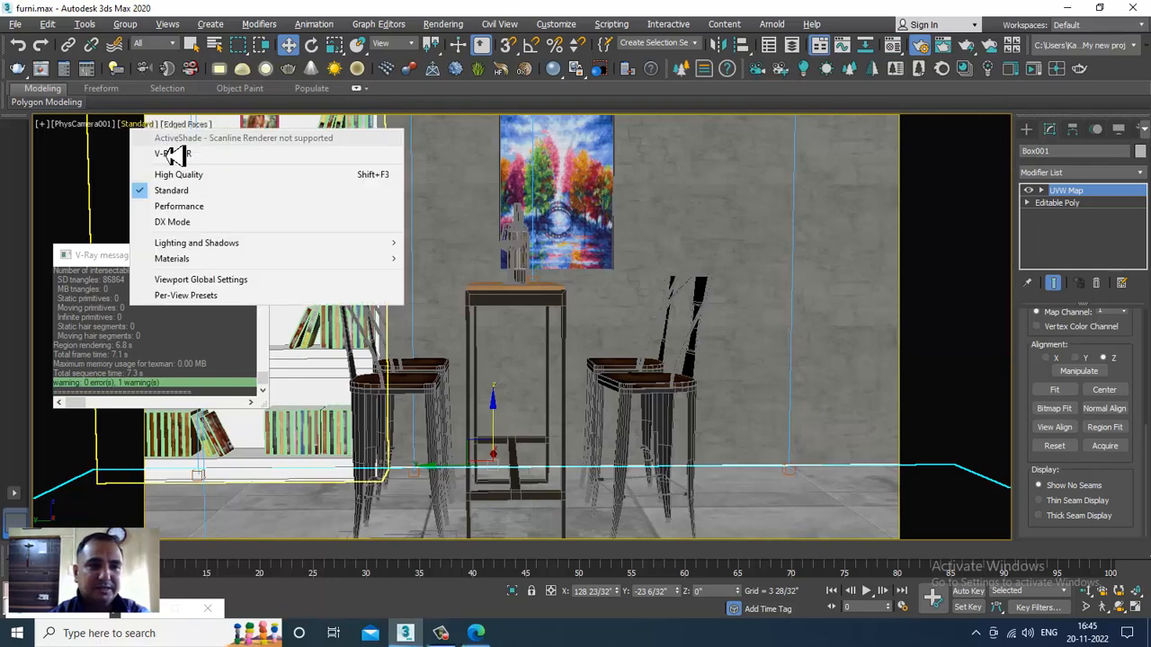
click(166, 146)
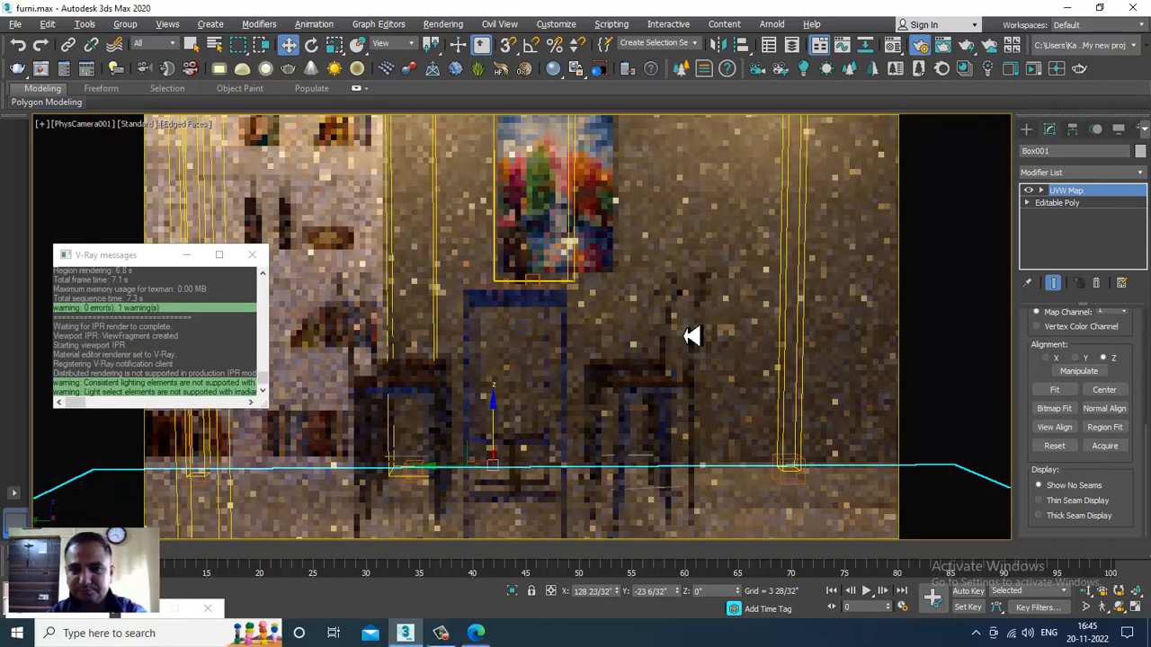
Raise the colour temperature of TPhotometricLight001 to 5527.052 Kelvin and copy that value
key(alt+w)
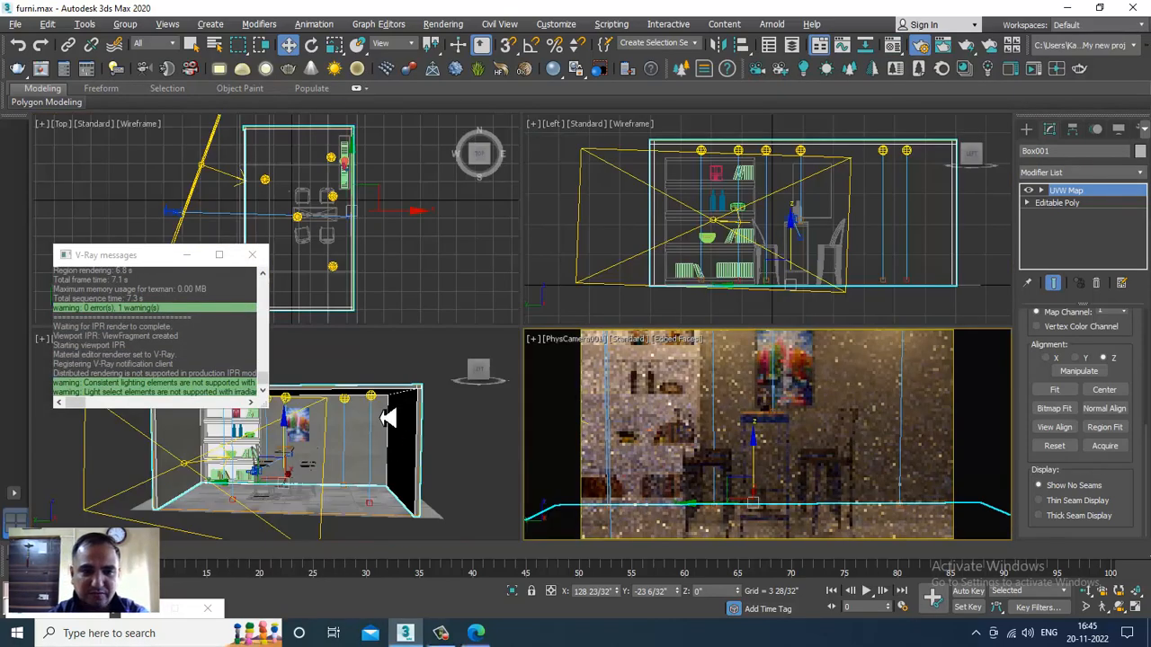
click(346, 401)
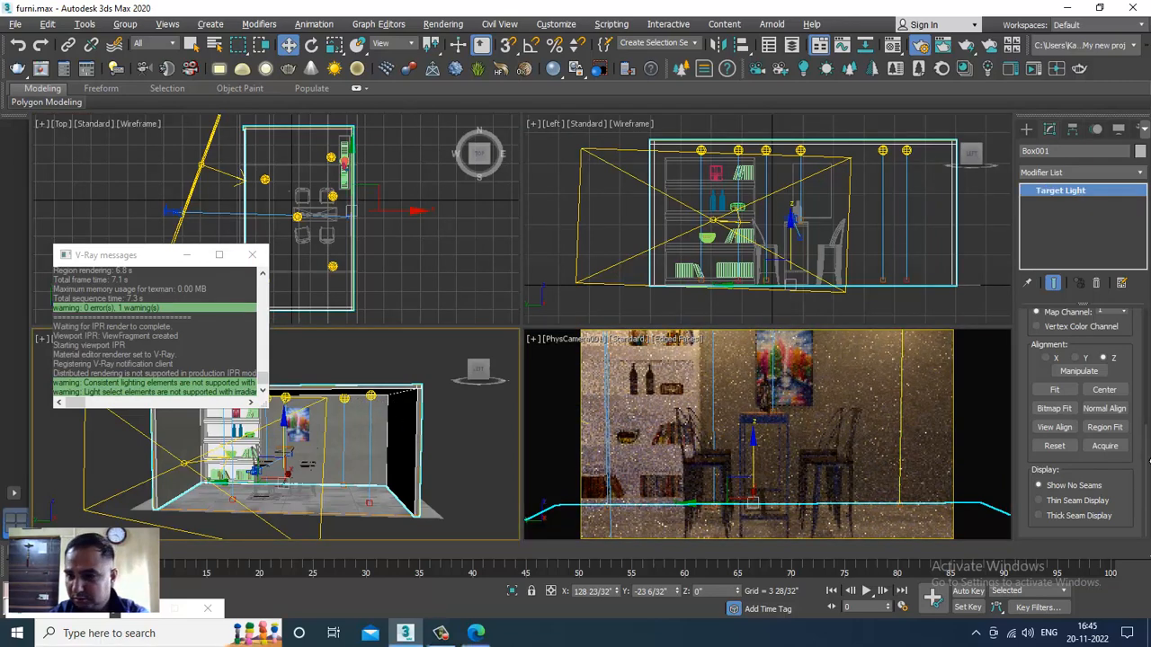
drag(1120, 412, 1126, 337)
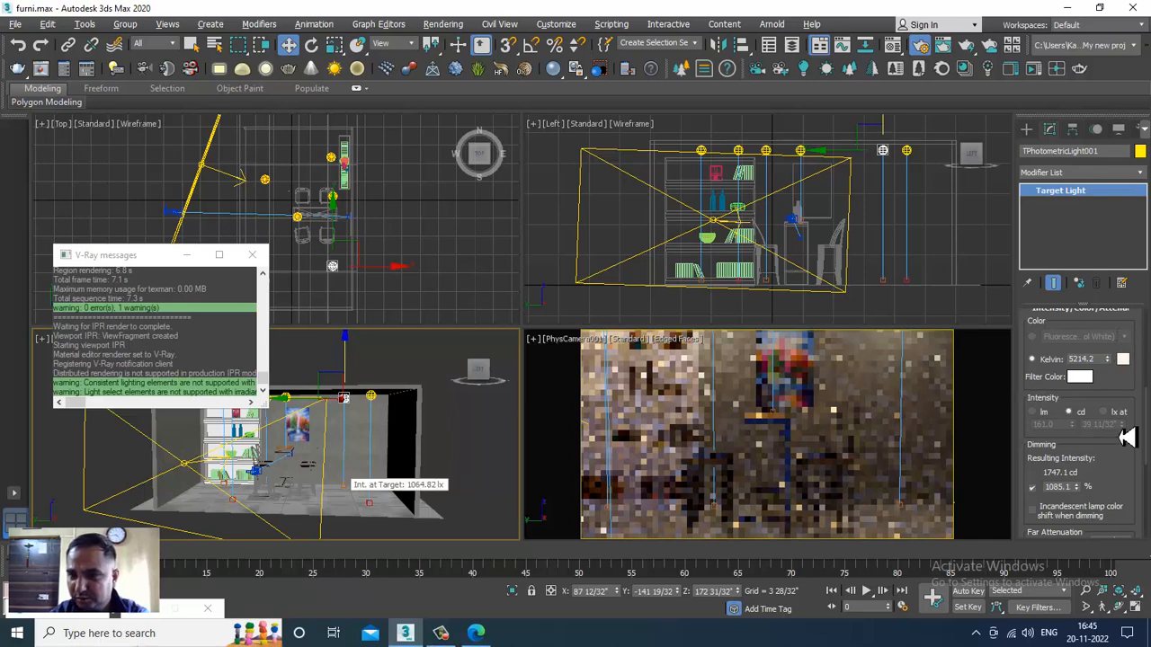
mouse_move(1117, 367)
mouse_down()
mouse_move(1115, 350)
mouse_move(1118, 362)
mouse_up()
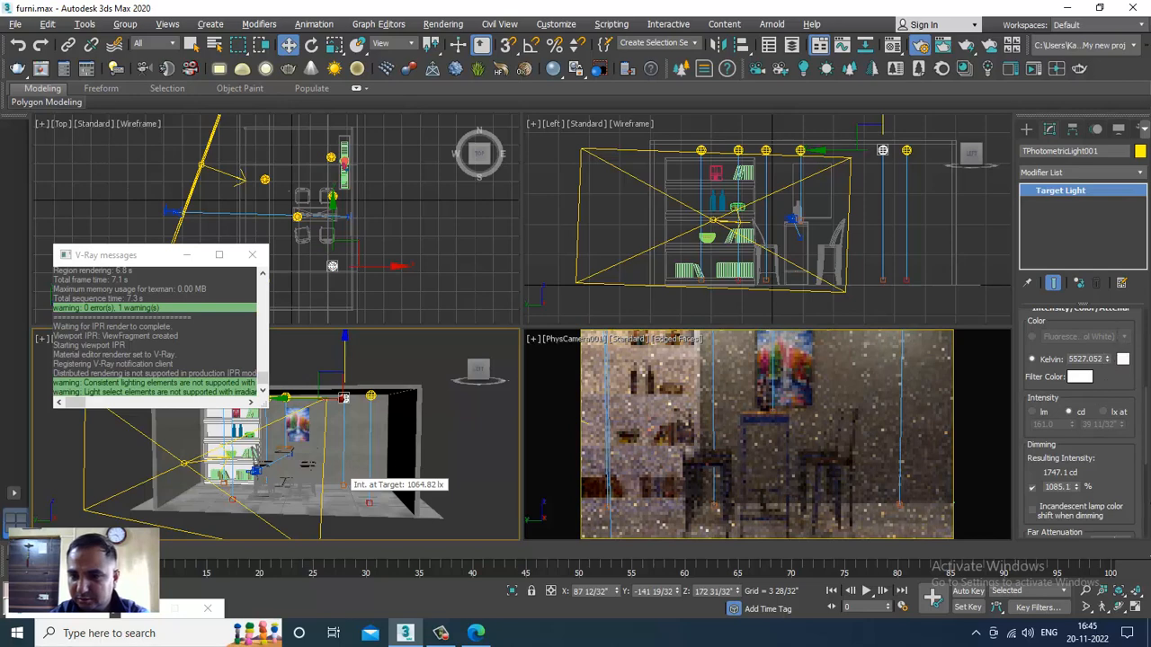
click(1106, 358)
key(ctrl+c)
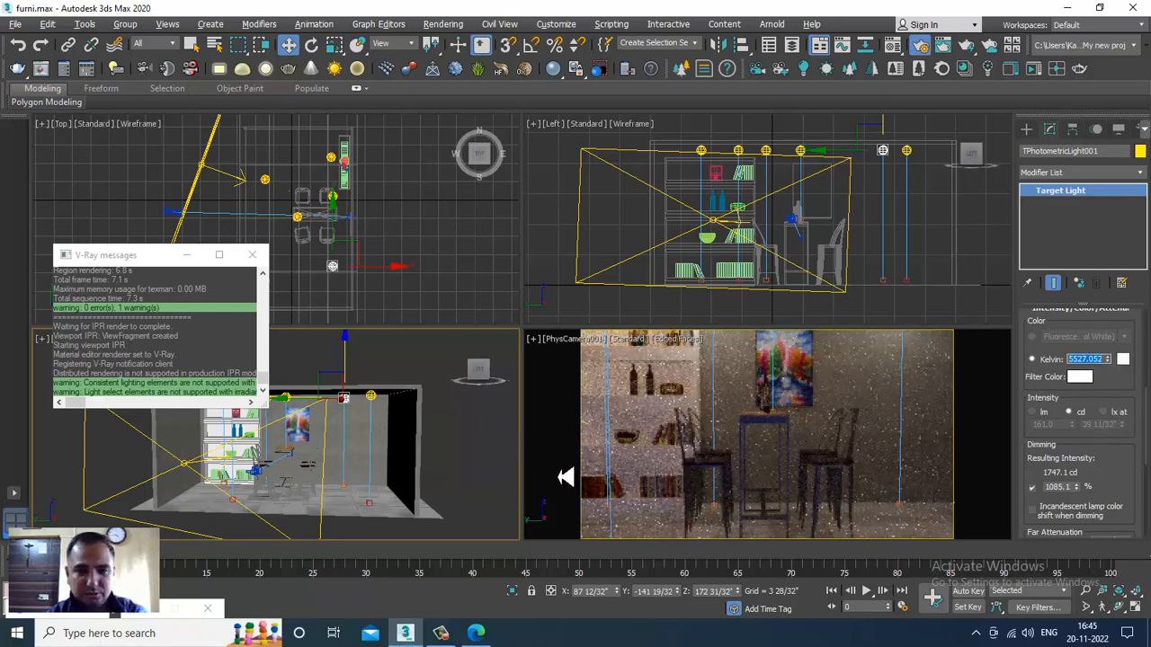
Select TPhotometricLight003 and set its colour temperature to the copied 5527.052 Kelvin
alt+middle_drag(437, 416, 360, 411)
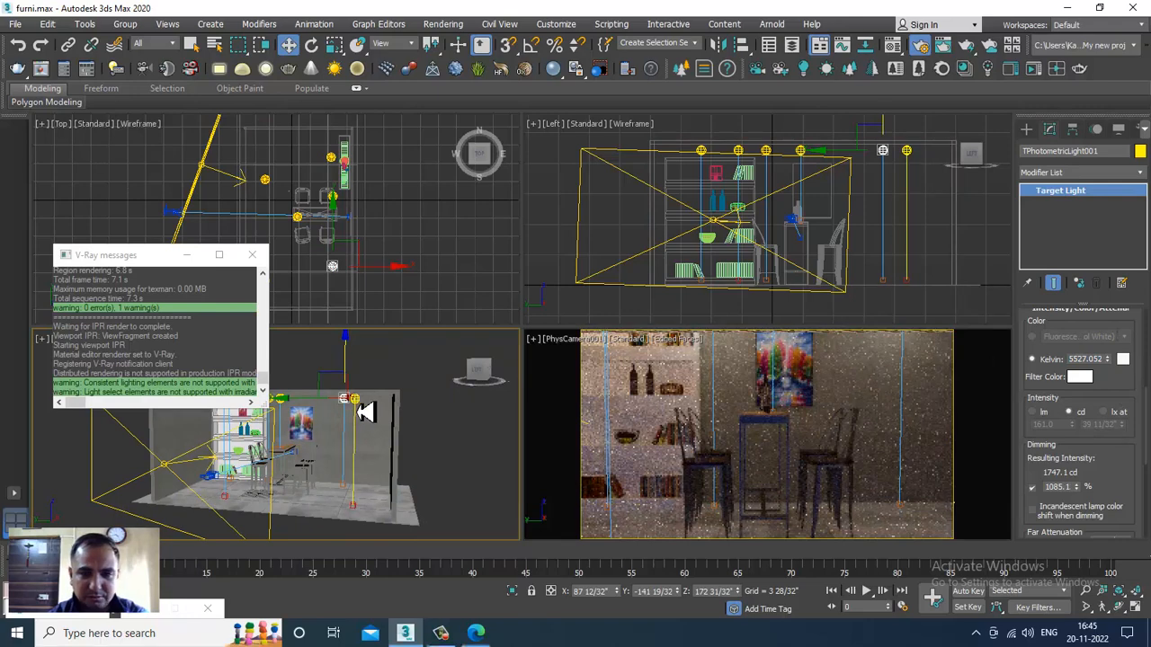
drag(1096, 361, 1026, 367)
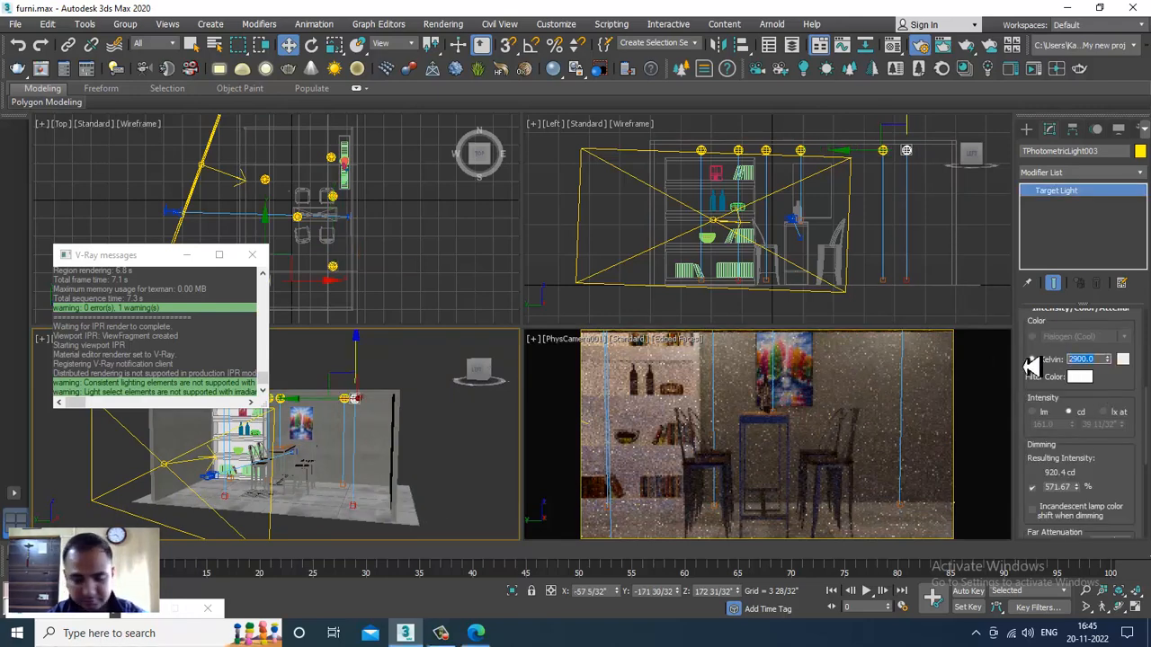
key(ctrl+v)
key(Return)
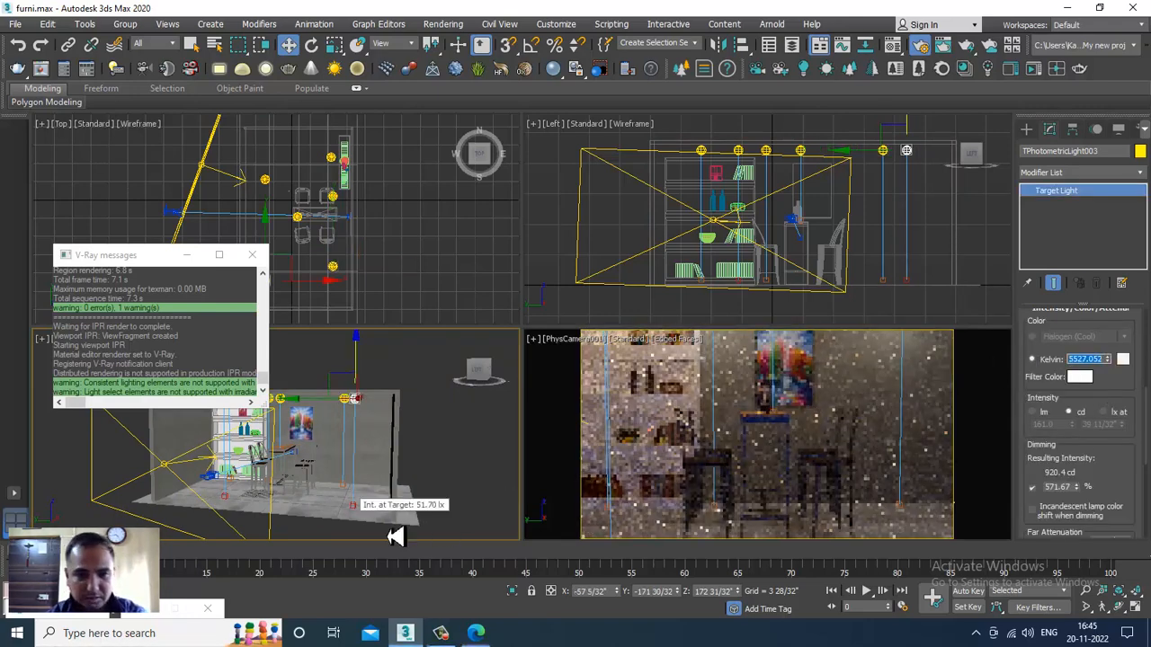
Select TPhotometricLight006 above the table and set its colour temperature to the copied 5527.052 Kelvin
mouse_move(352, 435)
alt+middle_down()
mouse_move(380, 437)
mouse_move(372, 411)
mouse_move(365, 432)
mouse_move(359, 419)
alt+middle_up()
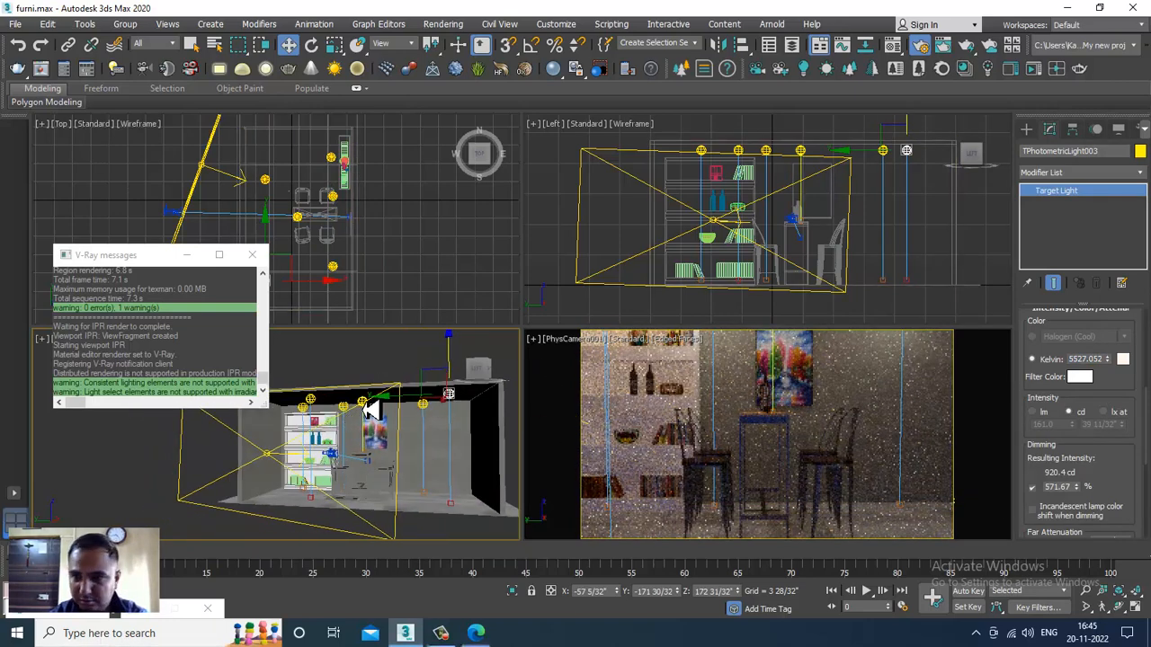
click(362, 402)
double_click(1088, 359)
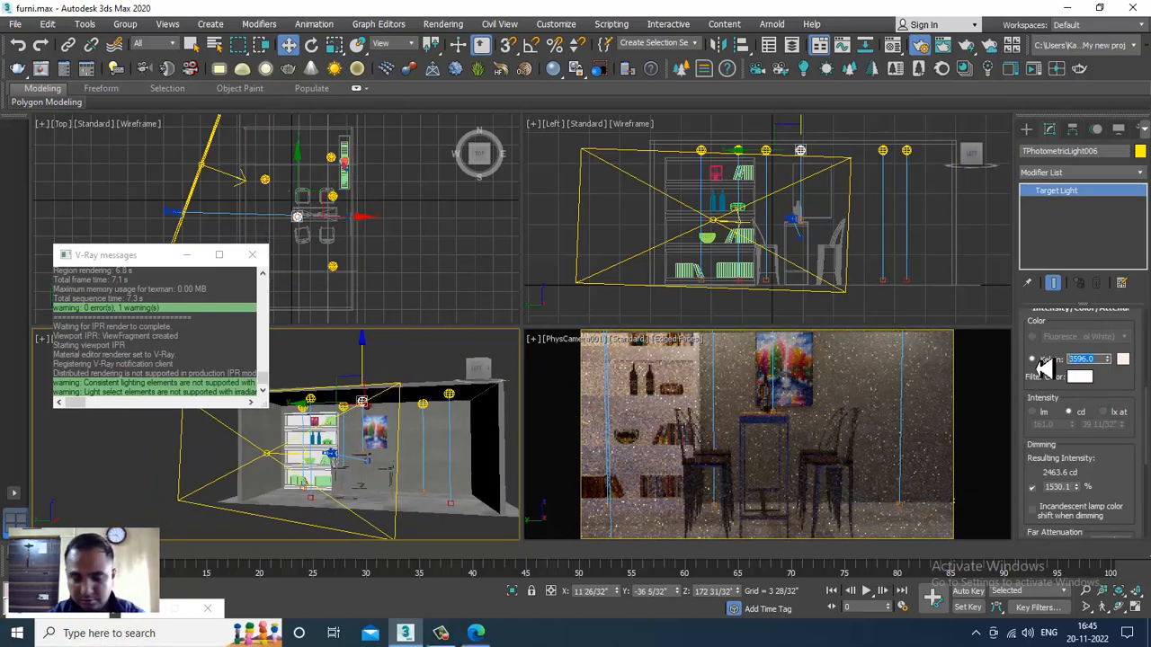
key(ctrl+v)
key(Return)
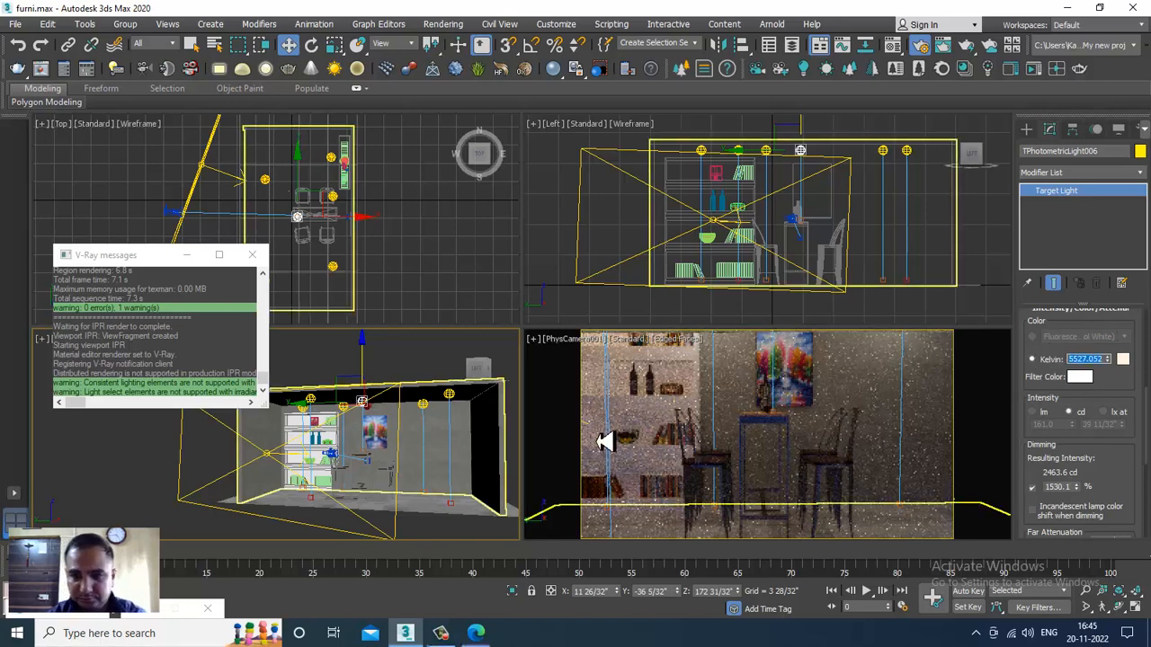
Apply the copied 5527.052 Kelvin colour temperature to the remaining lights near the bookshelf, including TPhotometricLight002 and TPhotometricLight005
scroll(355, 450, up, 5)
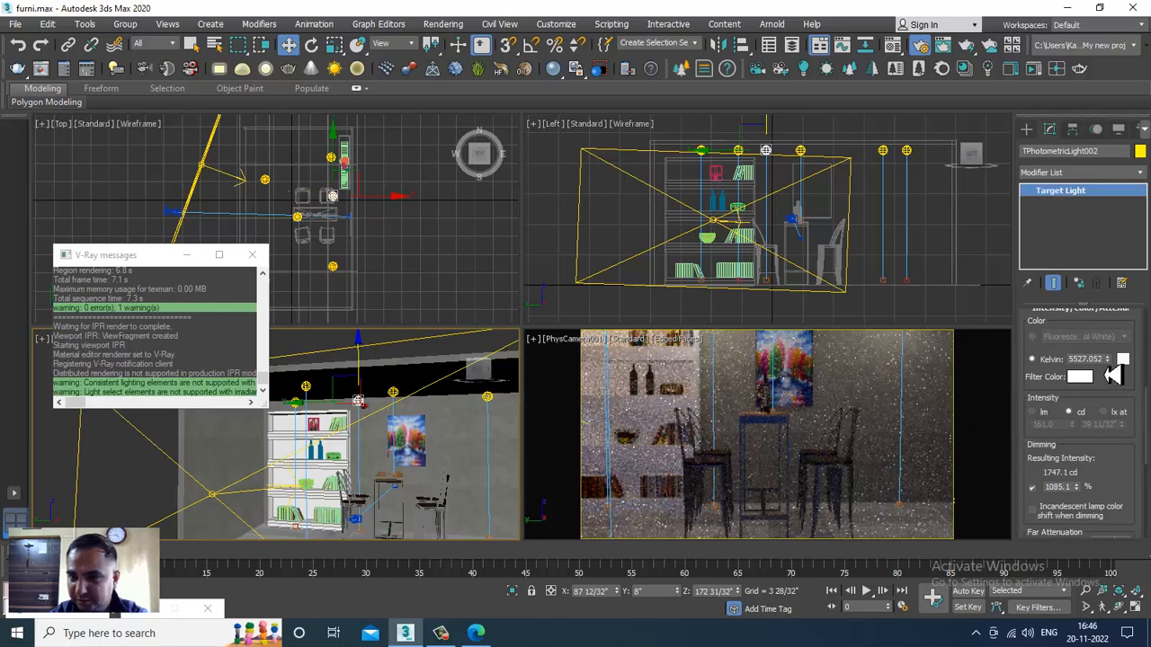
drag(1102, 362, 1006, 367)
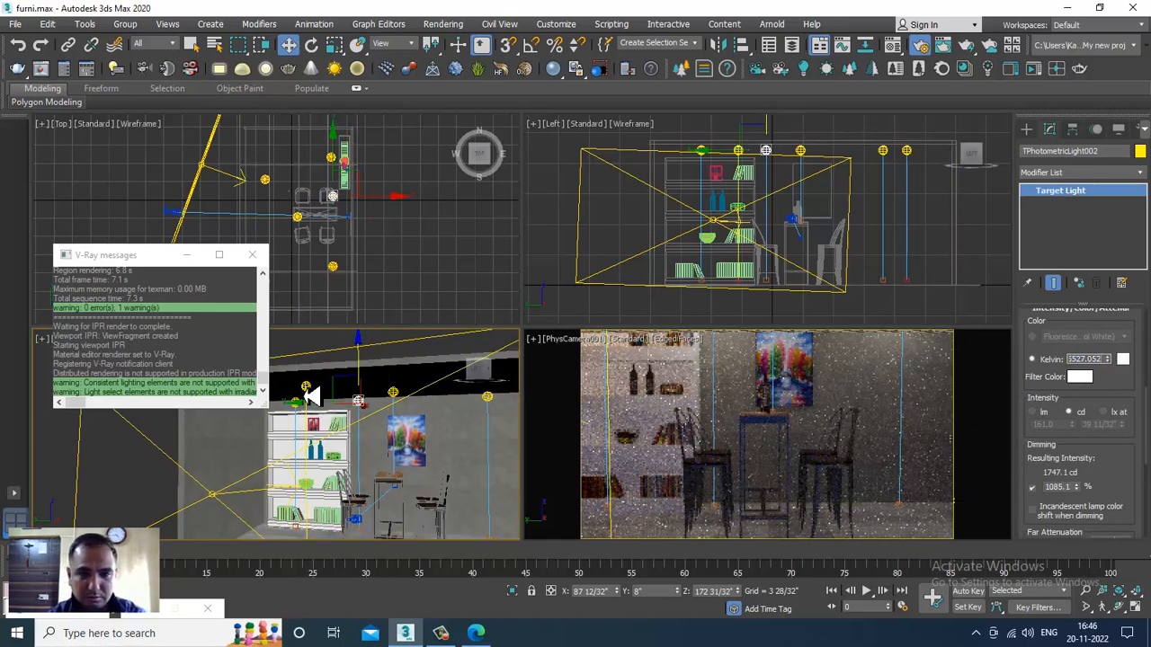
drag(1101, 362, 980, 349)
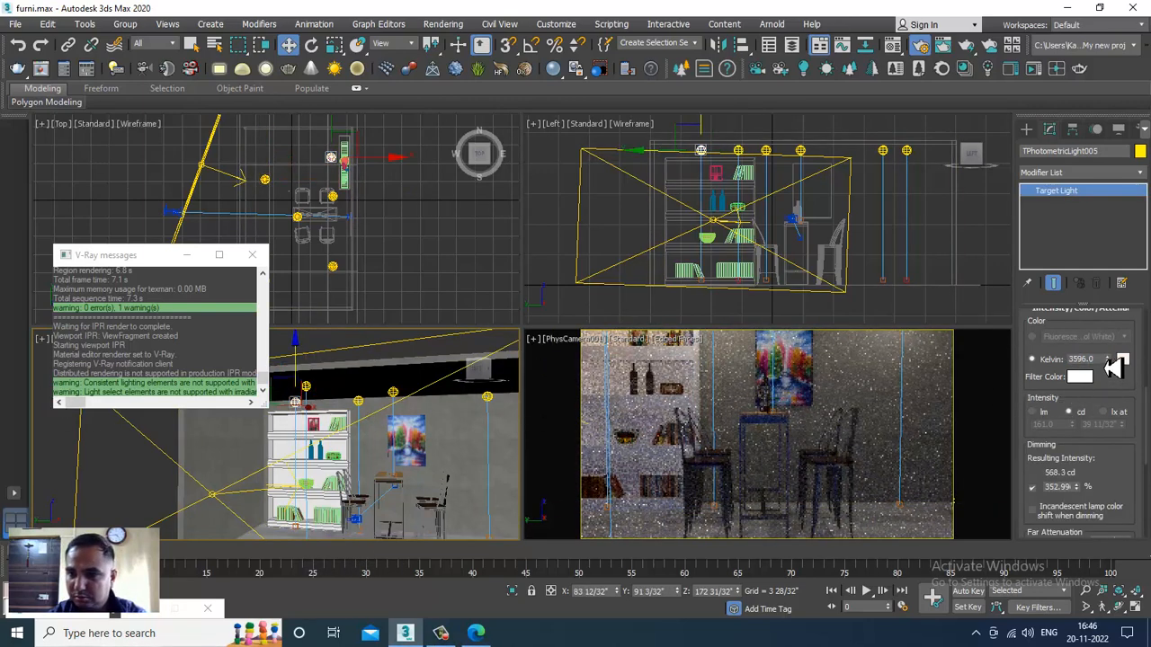
drag(1103, 362, 958, 351)
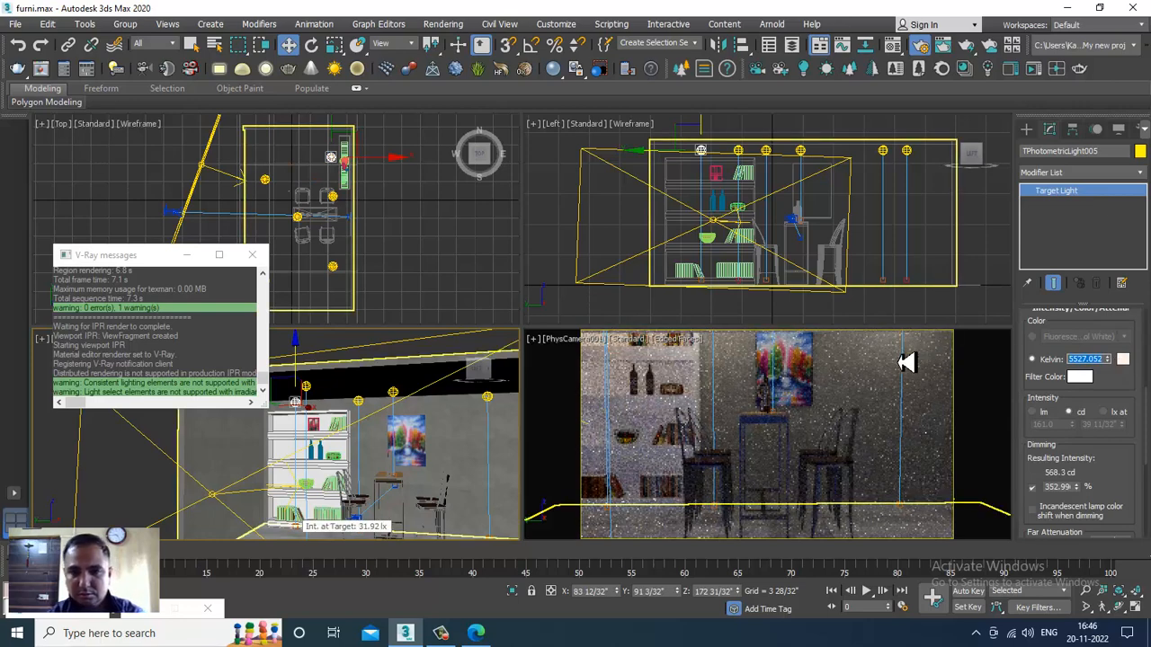
Check the colour temperatures of the ceiling lights, including TPhotometricLight006, TPhotometricLight002 and TPhotometricLight003
click(852, 380)
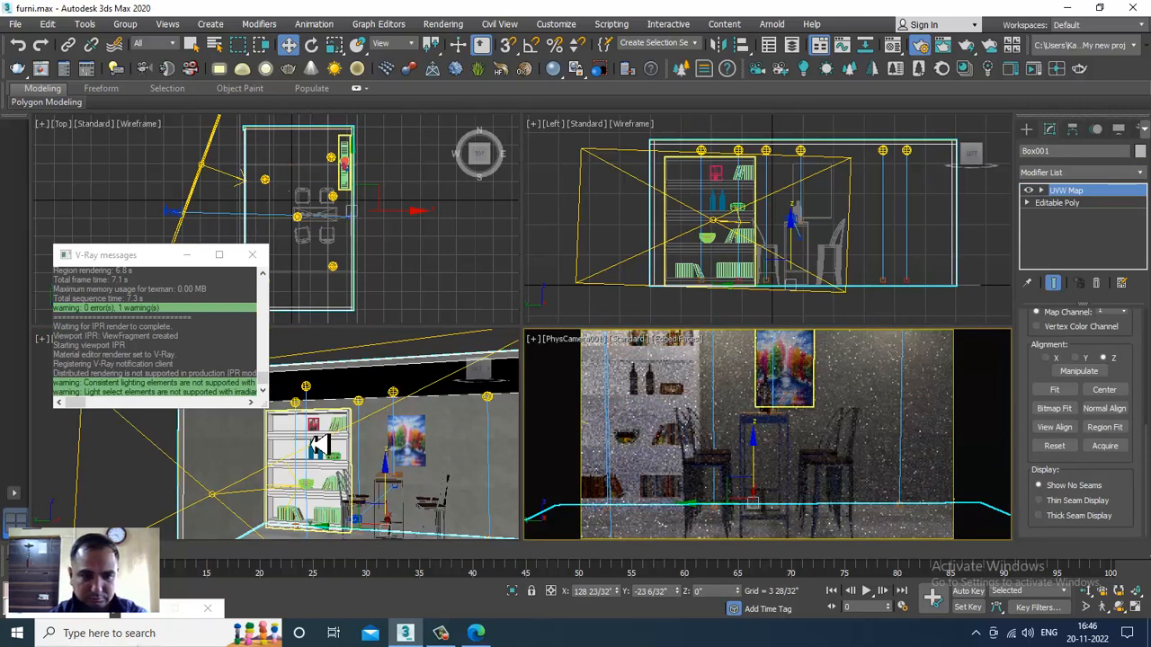
click(399, 398)
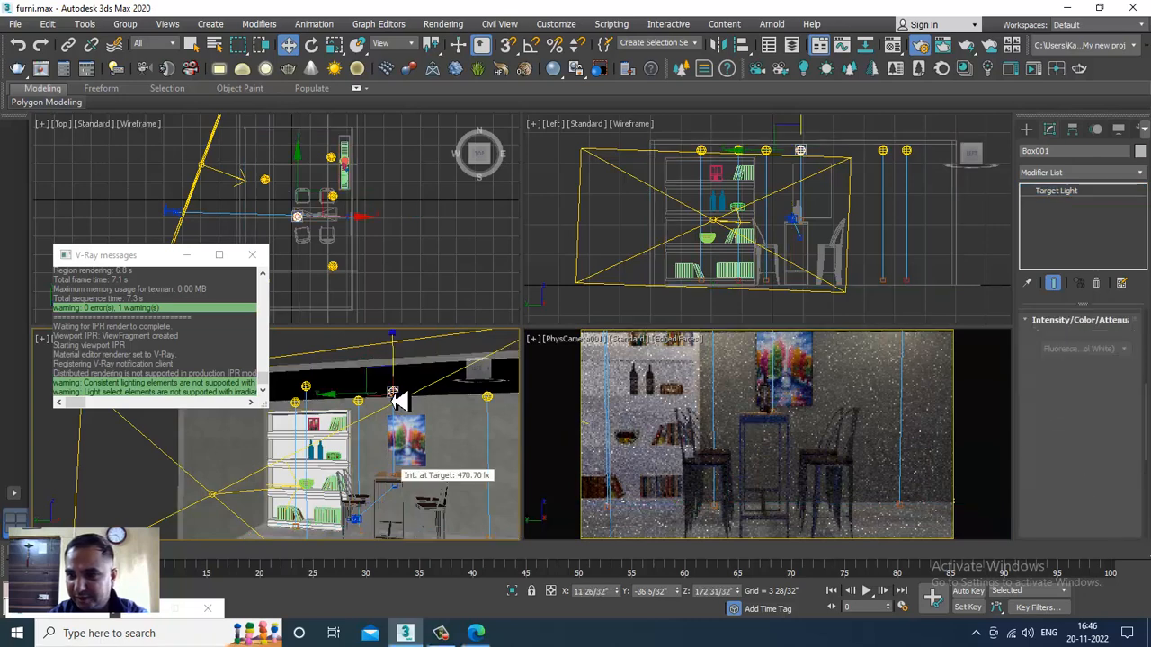
click(358, 403)
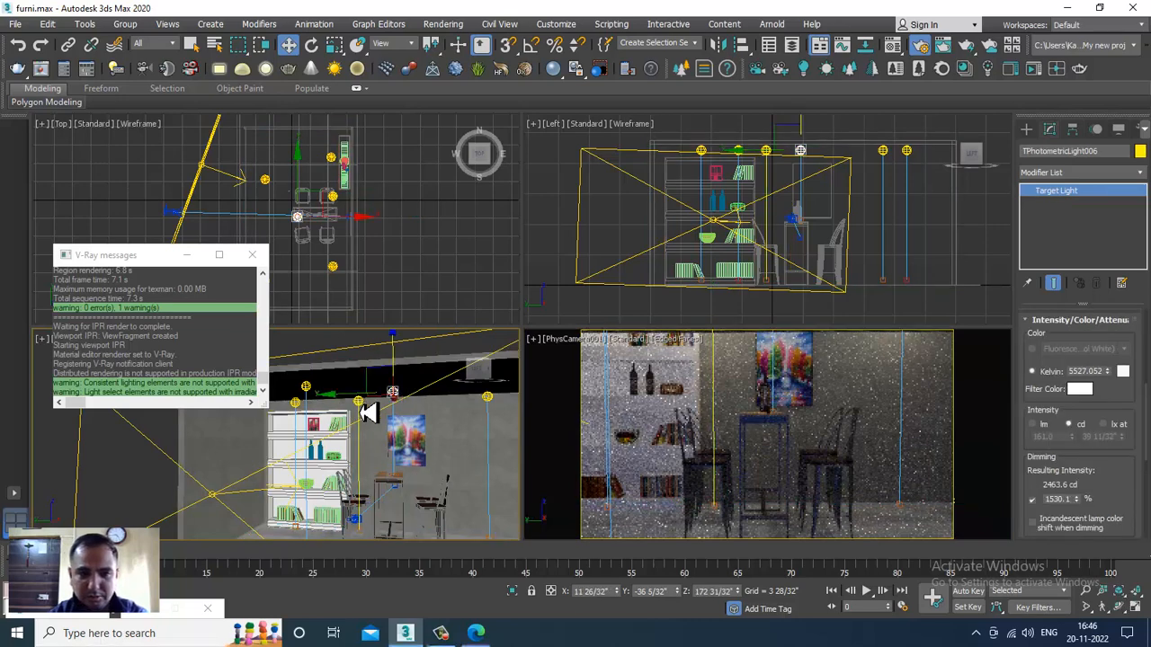
alt+middle_drag(447, 441, 429, 390)
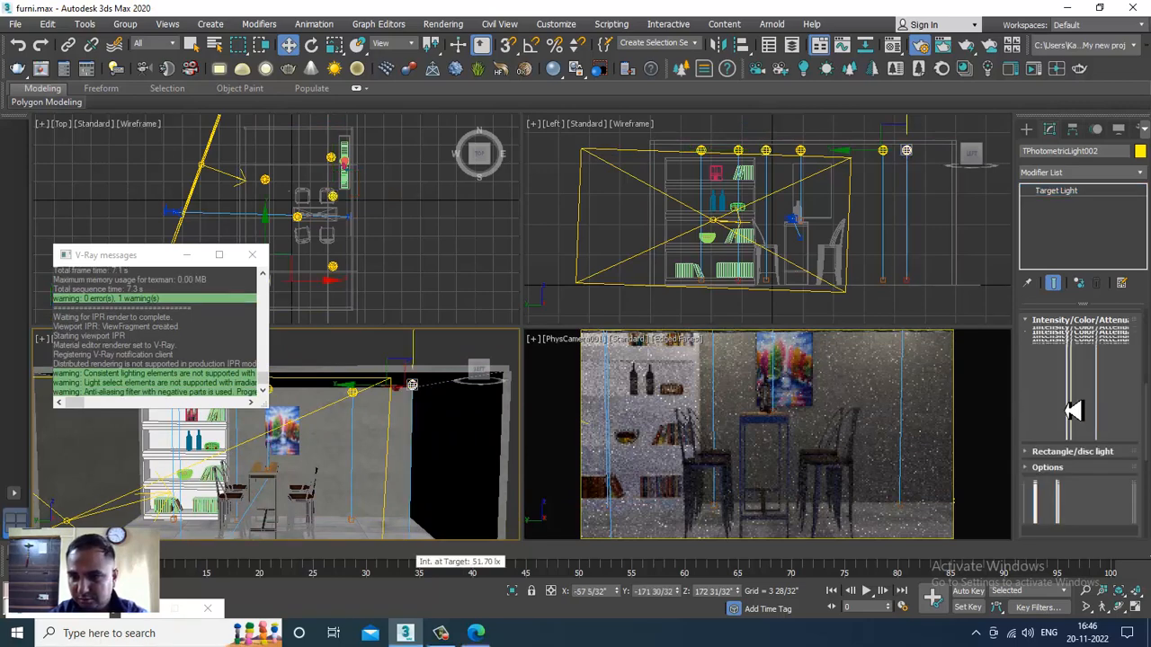
click(797, 387)
click(414, 389)
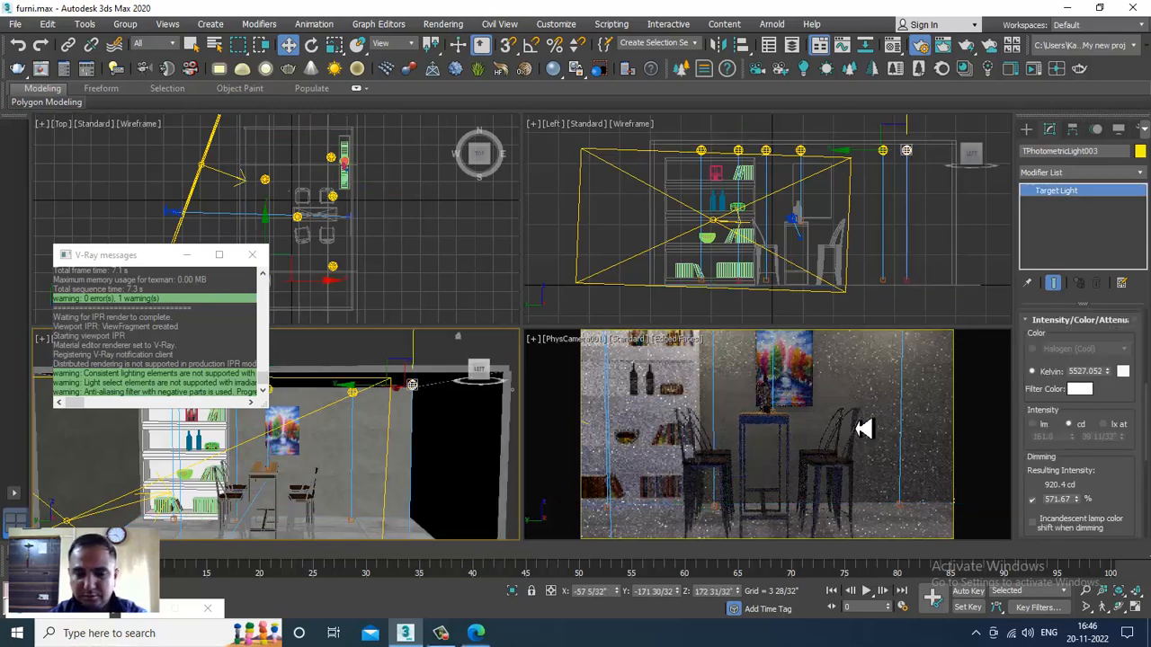
Test-render the enlarged PhysCamera001 view, then close the frame buffer and return to the four-viewport layout
click(840, 398)
key(alt+w)
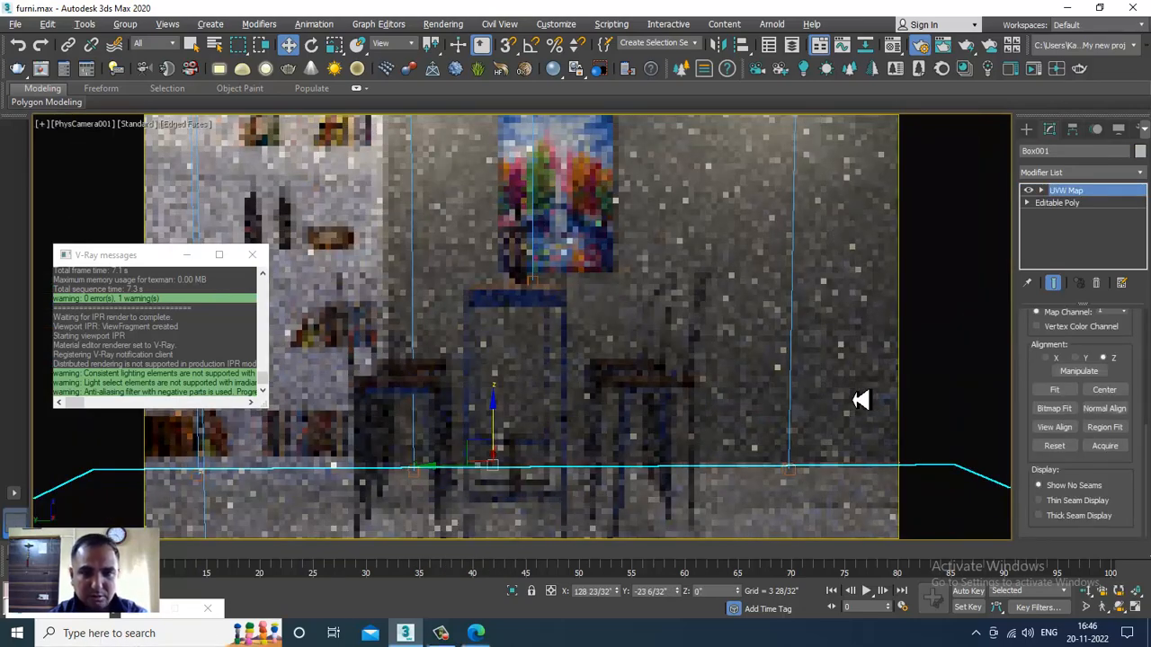
key(shift+q)
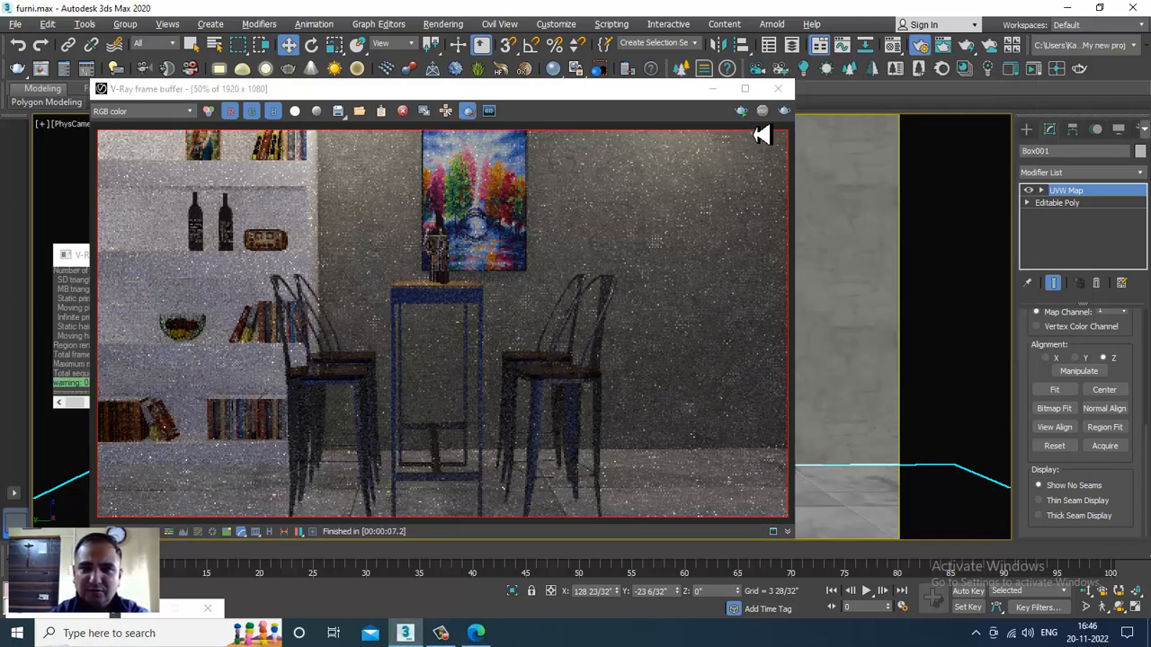
click(778, 88)
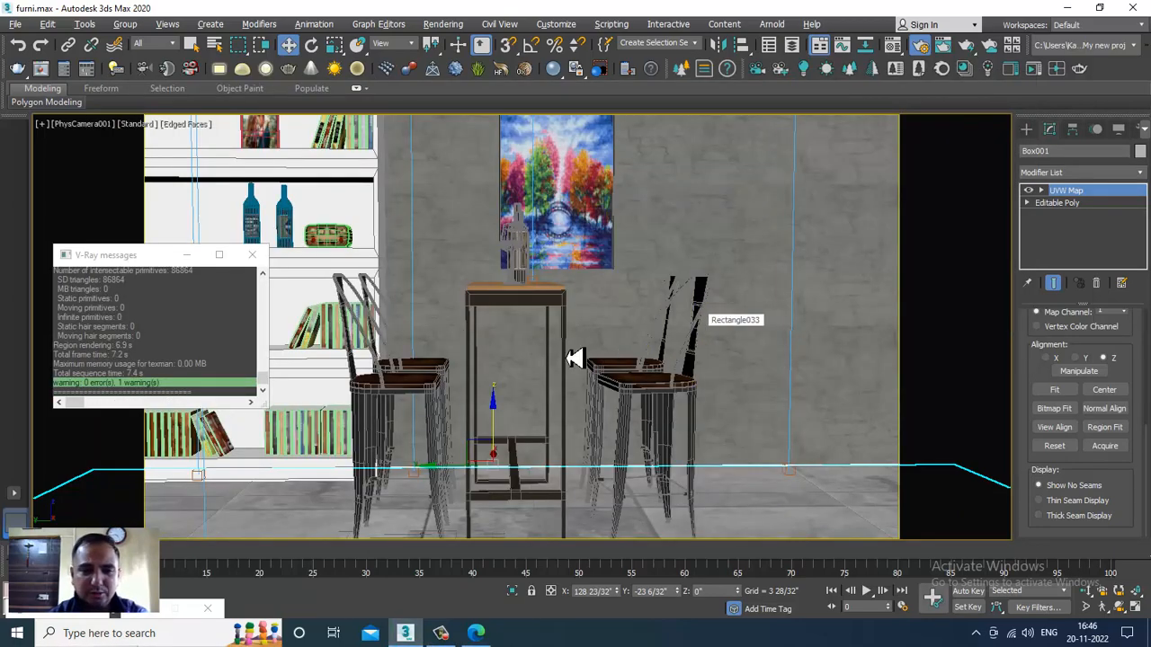
key(alt+w)
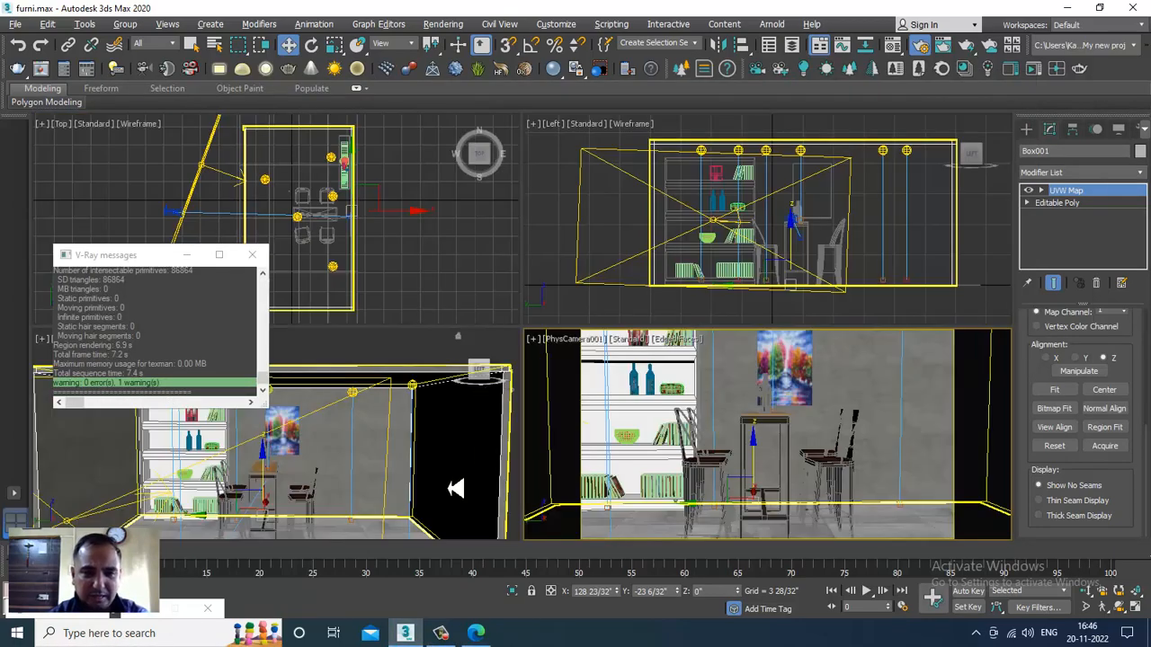
Raise the colour temperature of TPhotometricLight001 to 6245.569 Kelvin
click(360, 403)
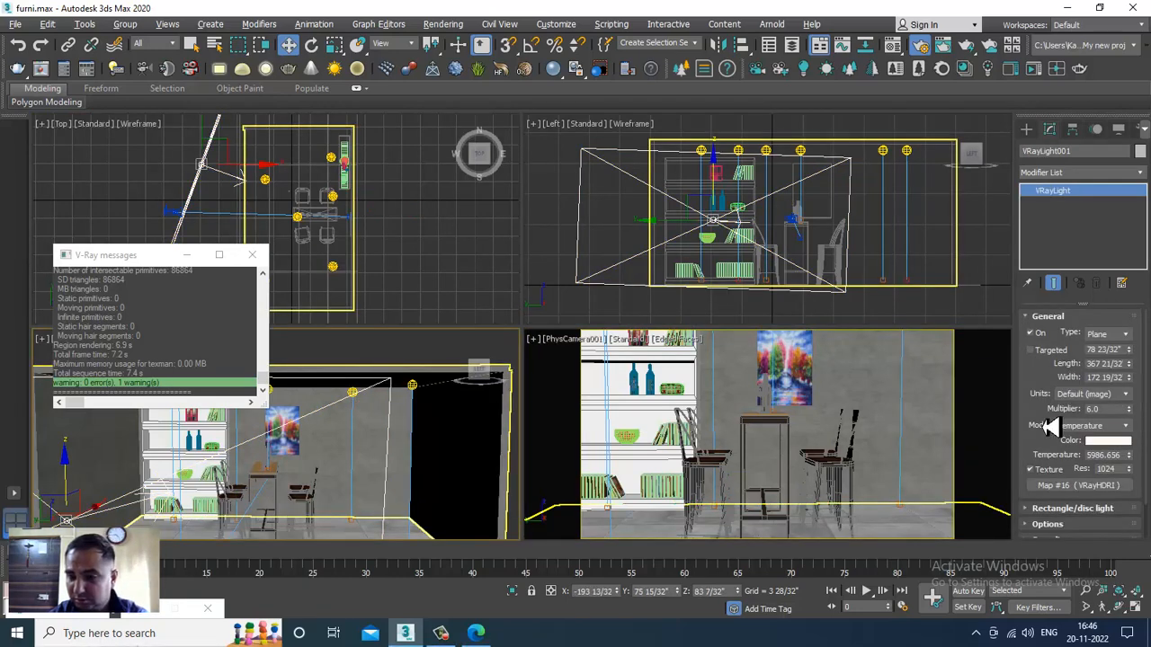
click(356, 397)
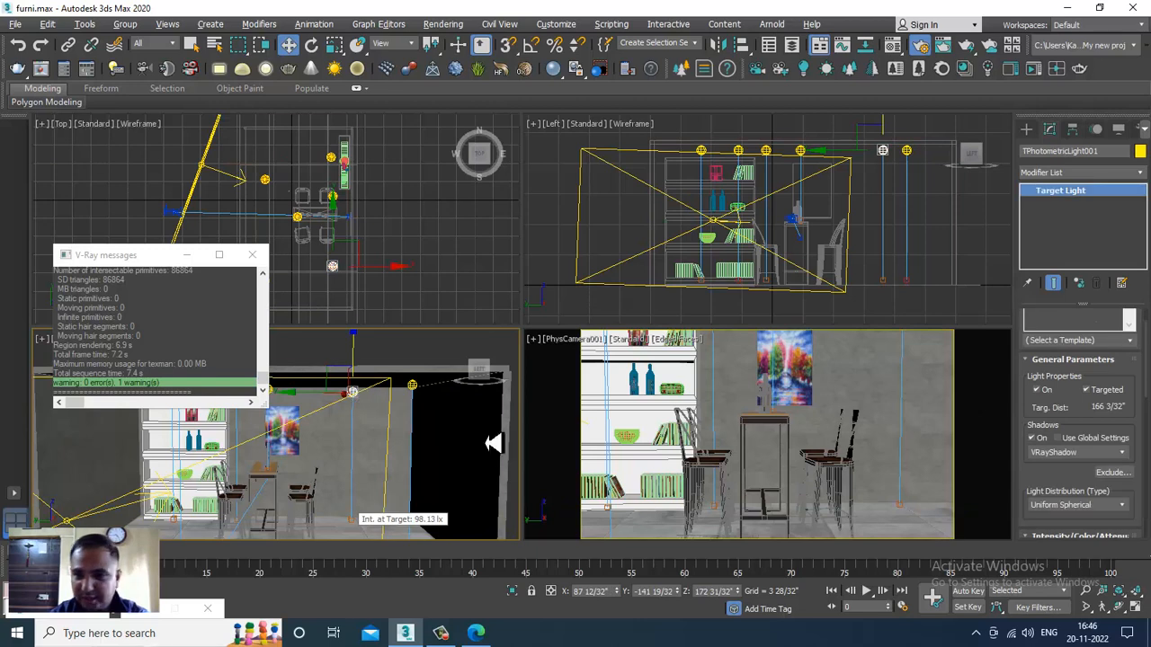
drag(1059, 432, 1092, 171)
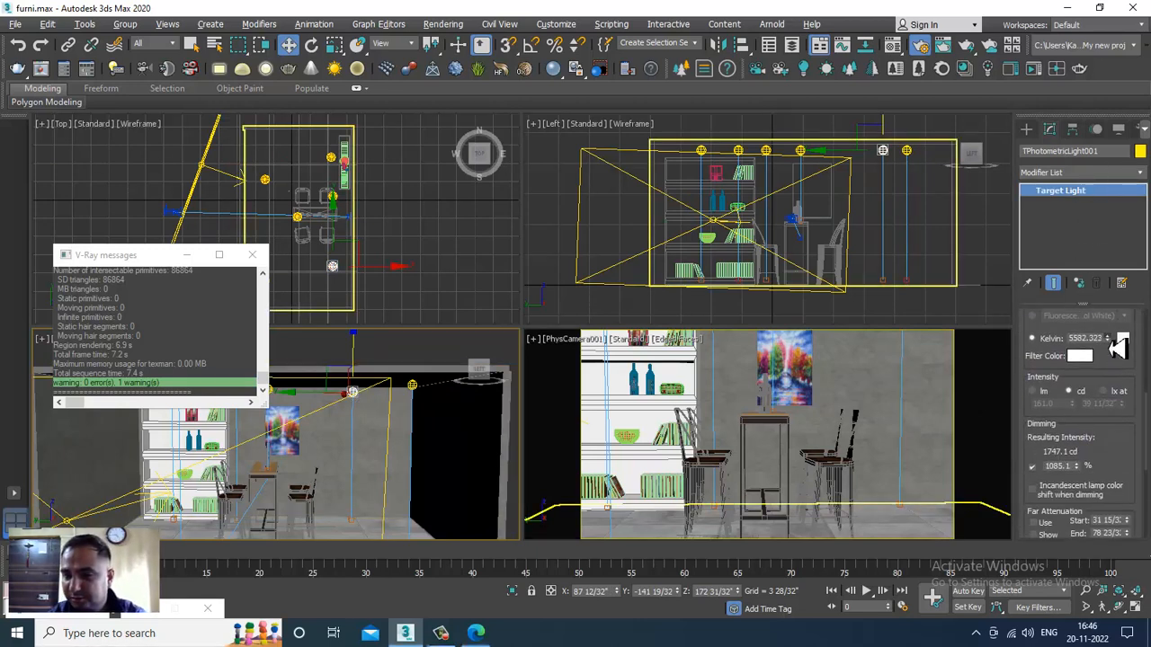
drag(1117, 348, 1115, 340)
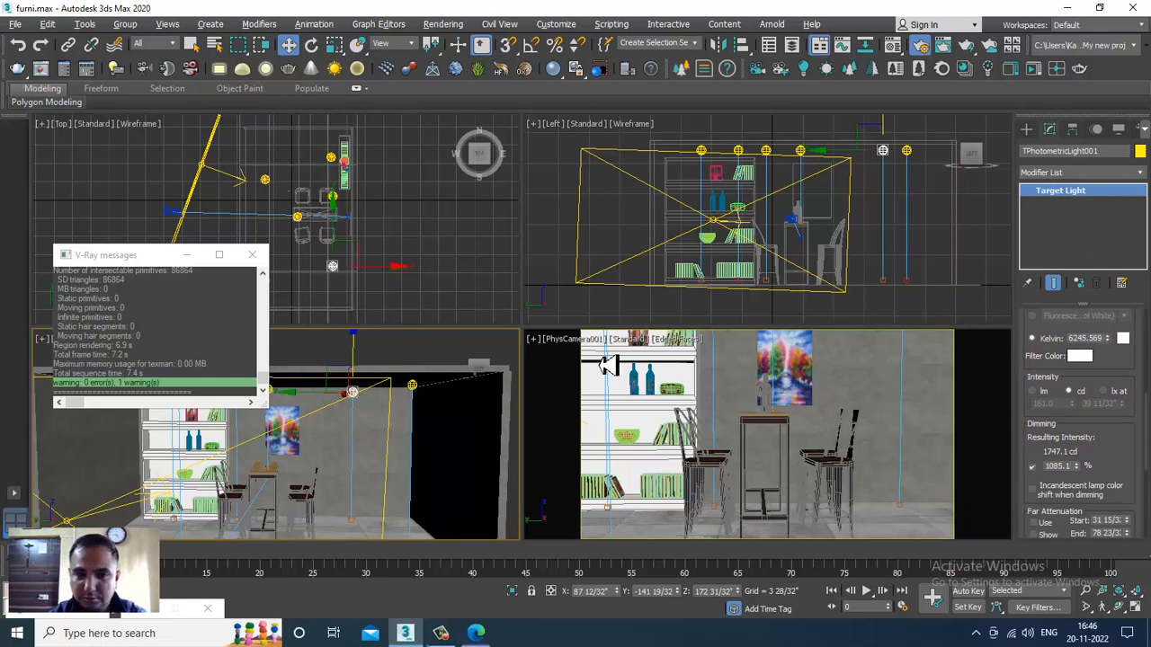
Start V-Ray viewport IPR in the PhysCamera001 viewport
click(608, 364)
click(631, 339)
click(664, 369)
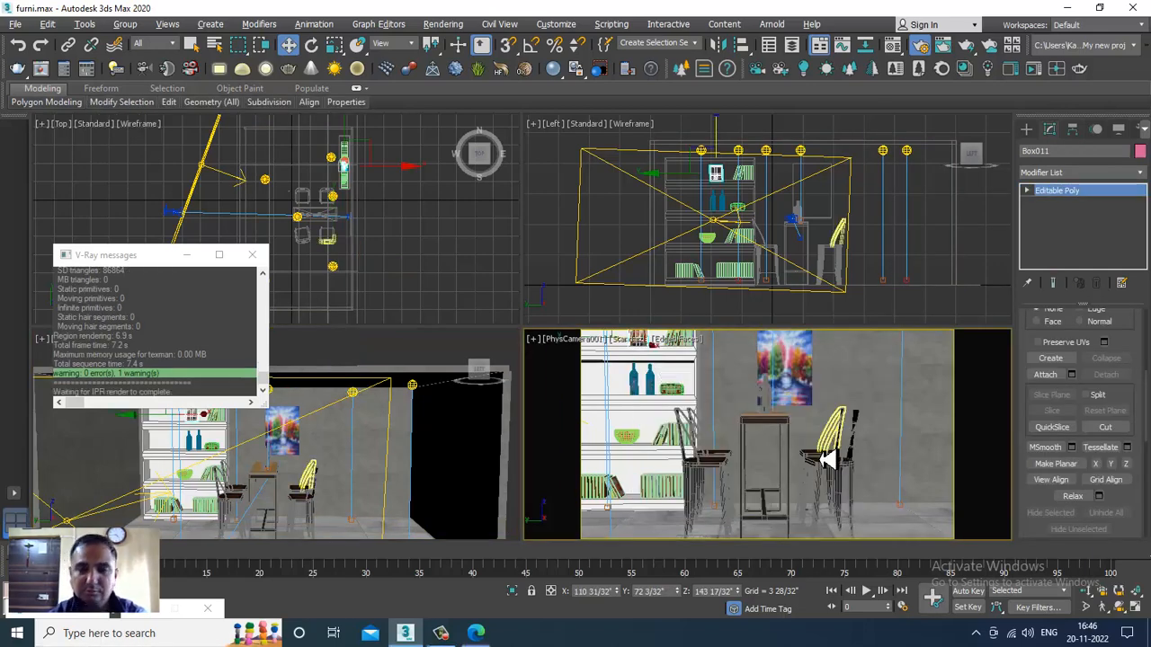
click(631, 340)
click(666, 372)
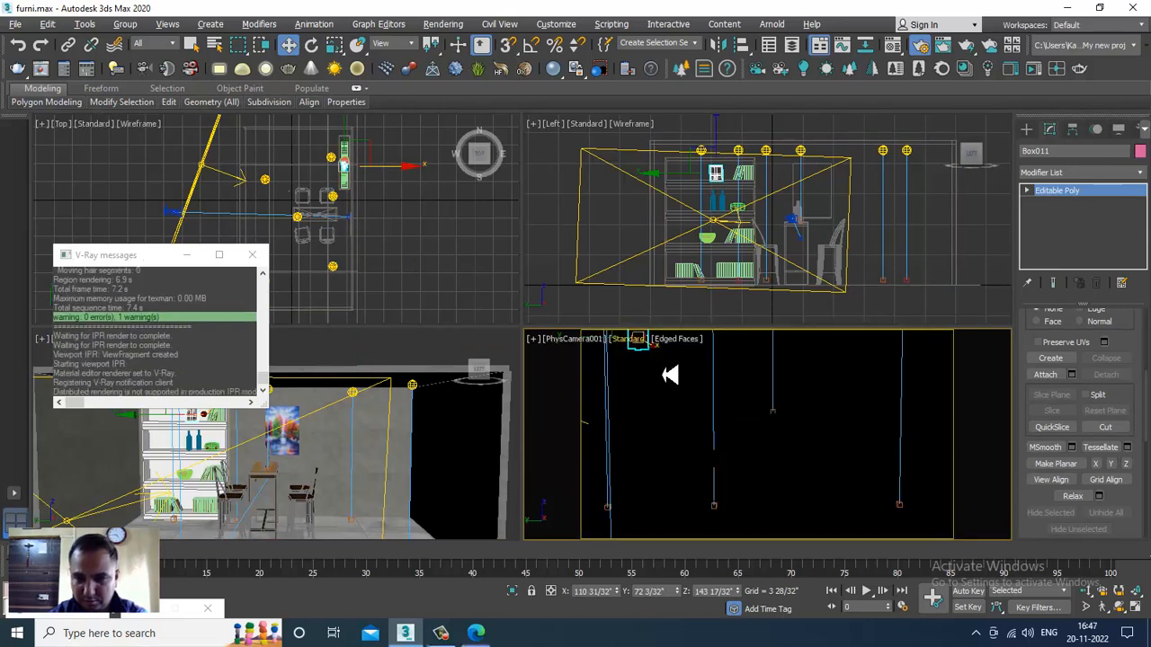
Lower the colour temperature of TPhotometricLight001 to 3310.151 Kelvin for a warmer tone
click(361, 397)
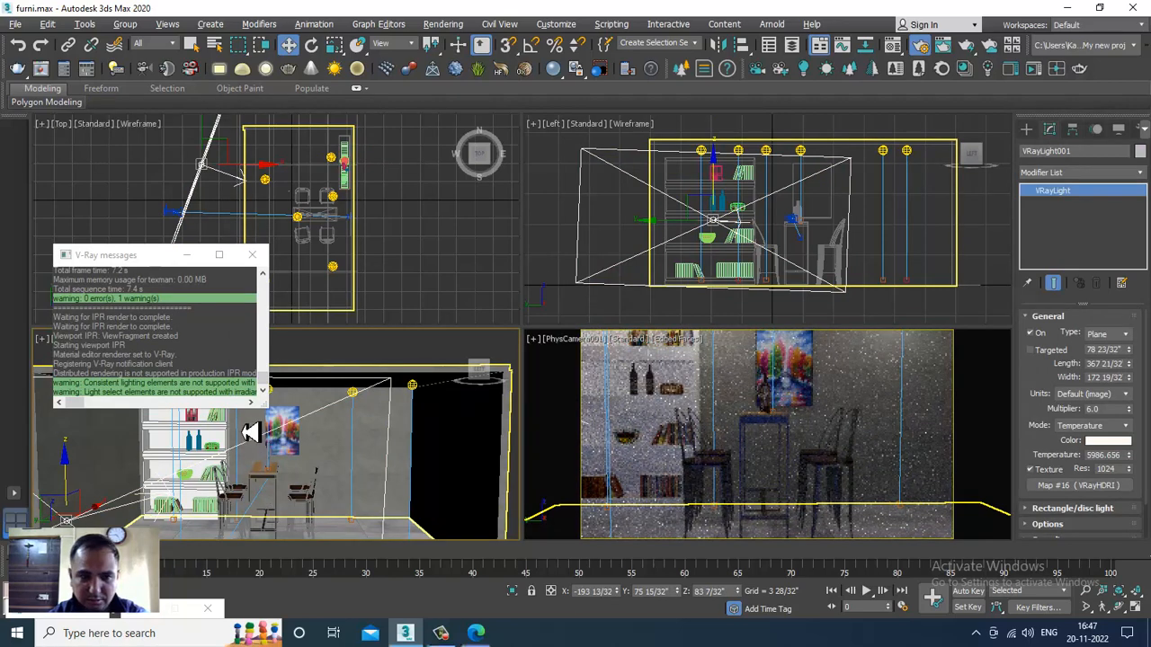
click(354, 396)
click(354, 395)
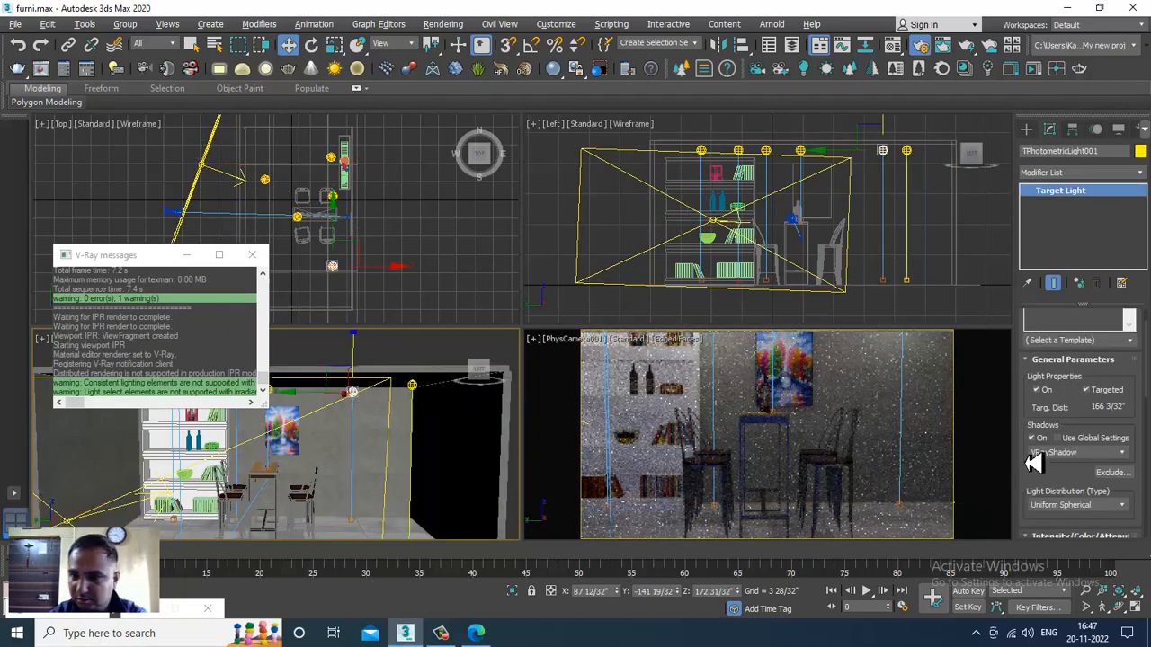
drag(1077, 418, 1102, 248)
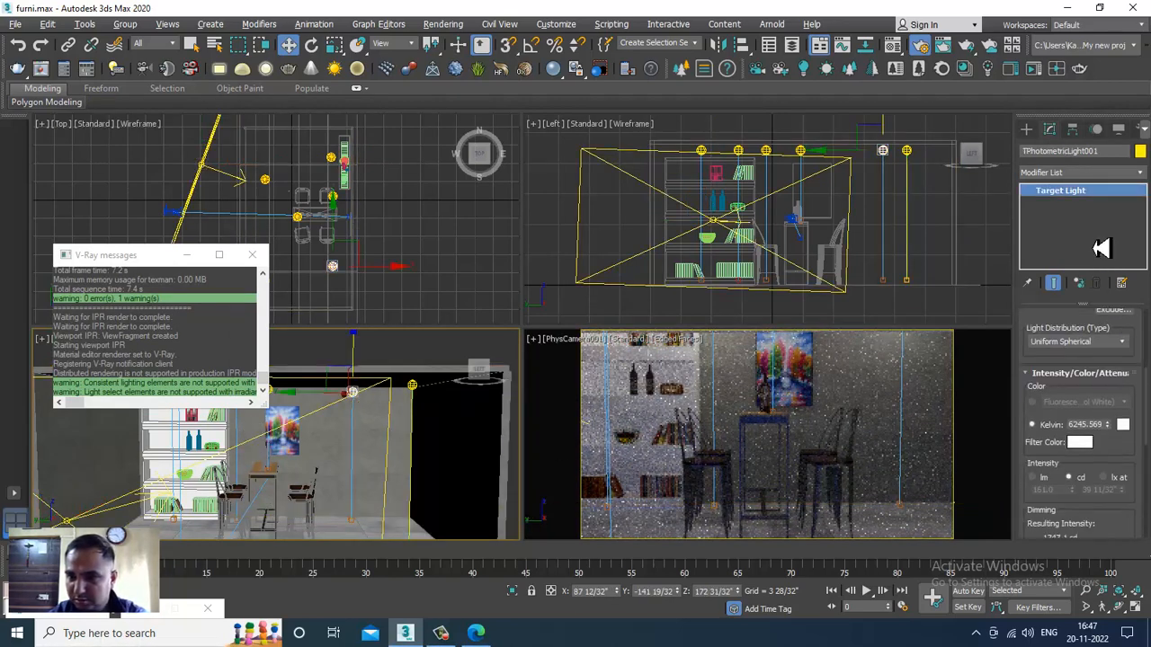
drag(1109, 427, 1123, 470)
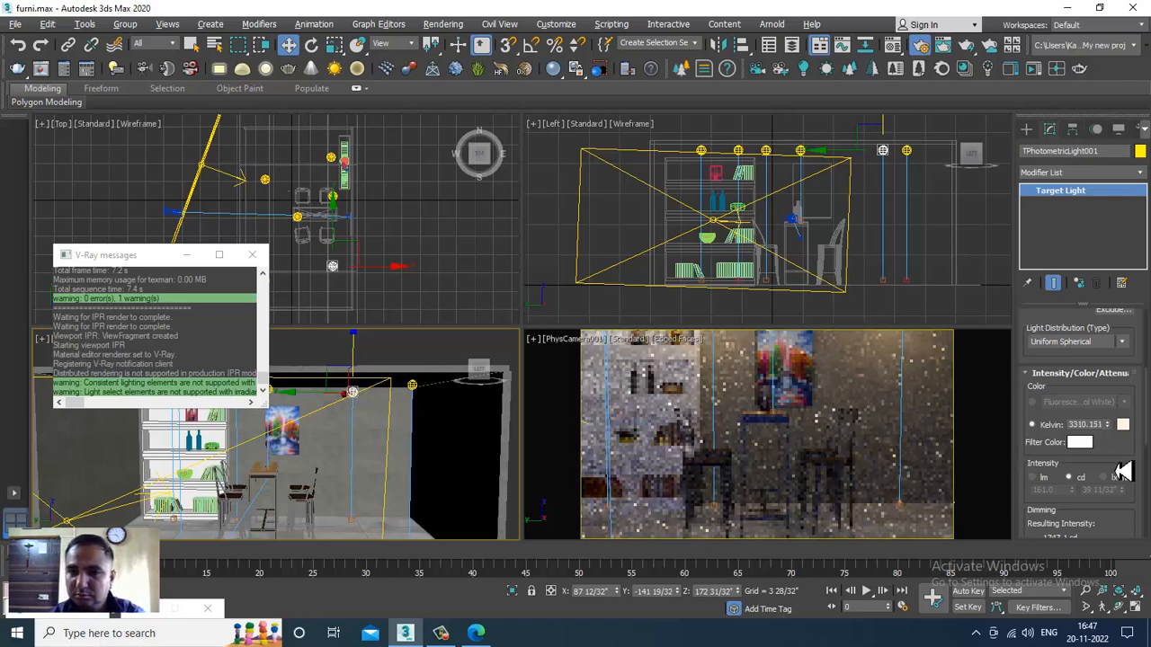
Test-render the PhysCamera001 view with the warmer light, then stop it, close the frame buffer and restore the four viewports
click(917, 431)
key(alt+w)
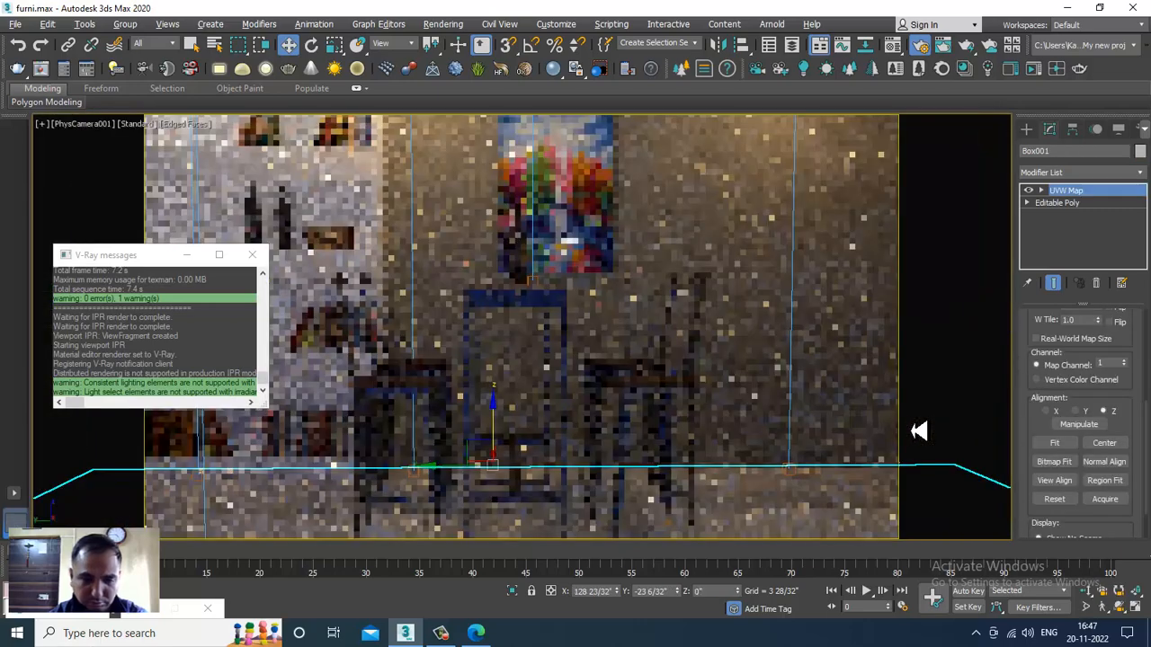
key(shift+q)
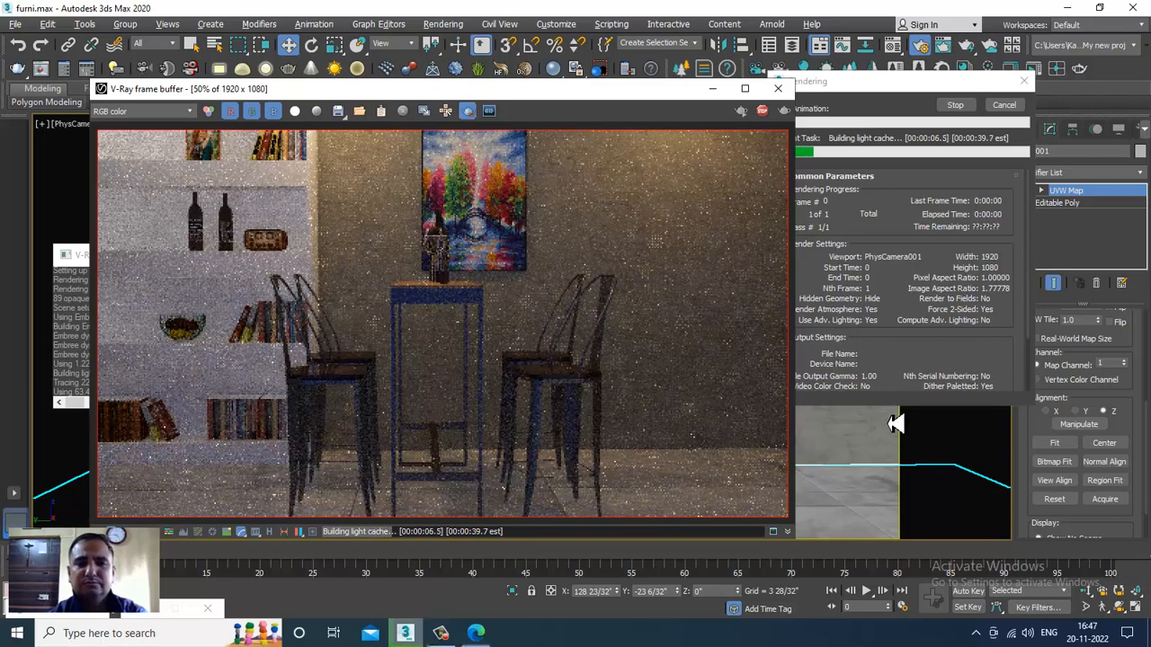
key(Escape)
click(777, 88)
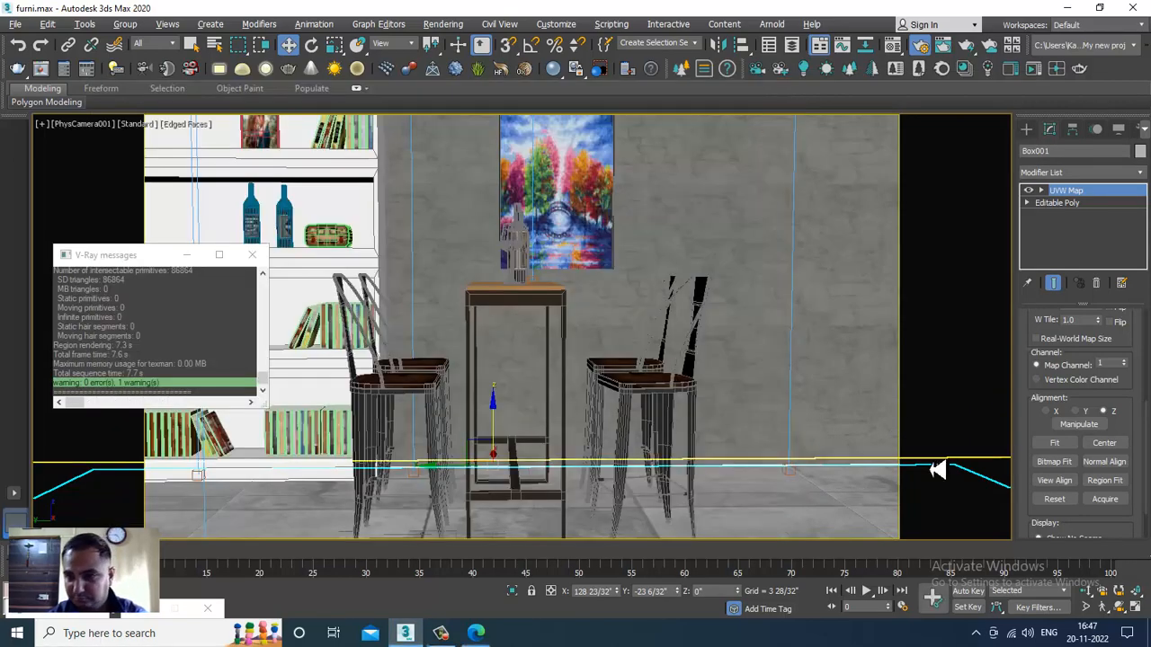
key(alt+w)
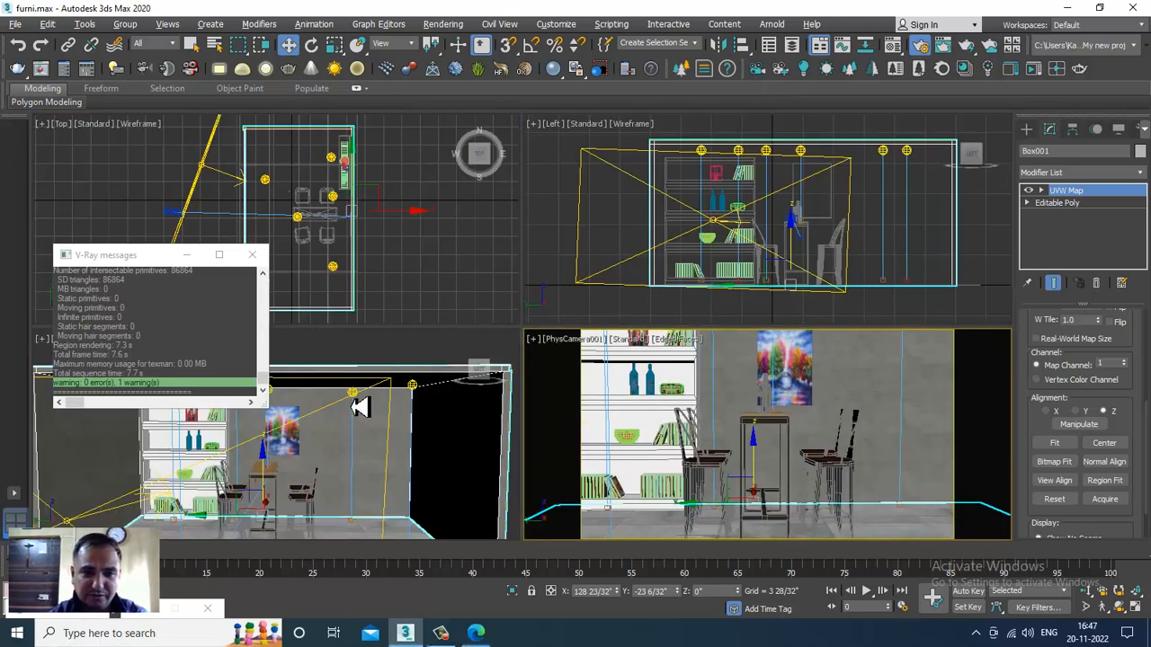
Copy TPhotometricLight001's 3310.151 Kelvin colour temperature and apply it to TPhotometricLight003
click(352, 394)
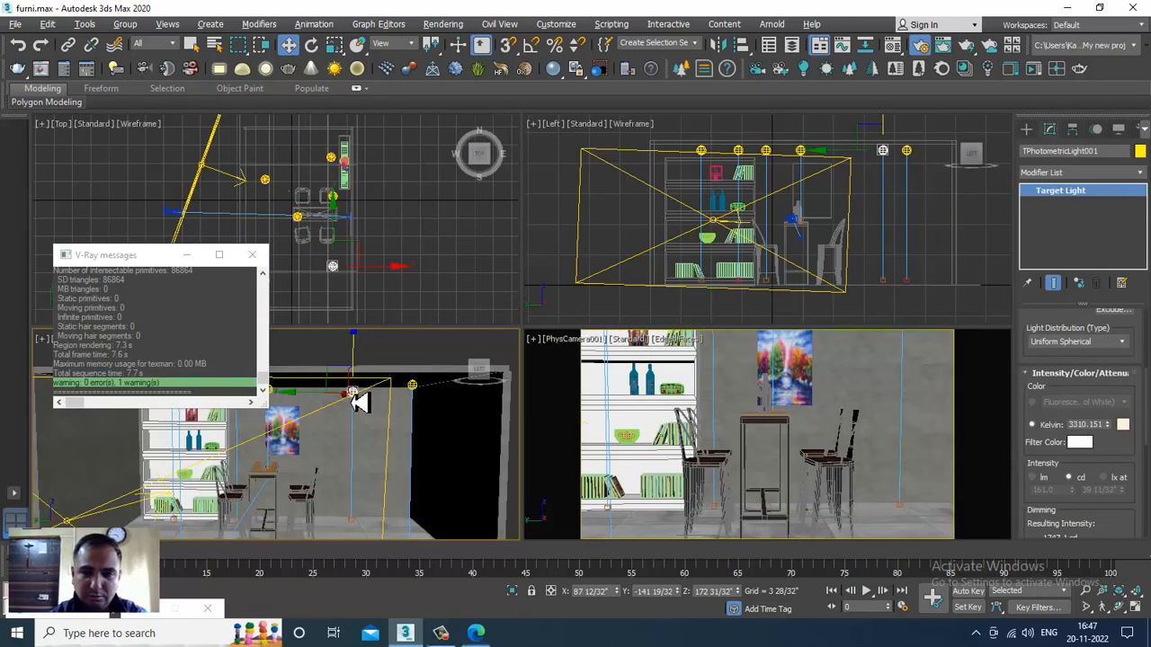
double_click(1099, 426)
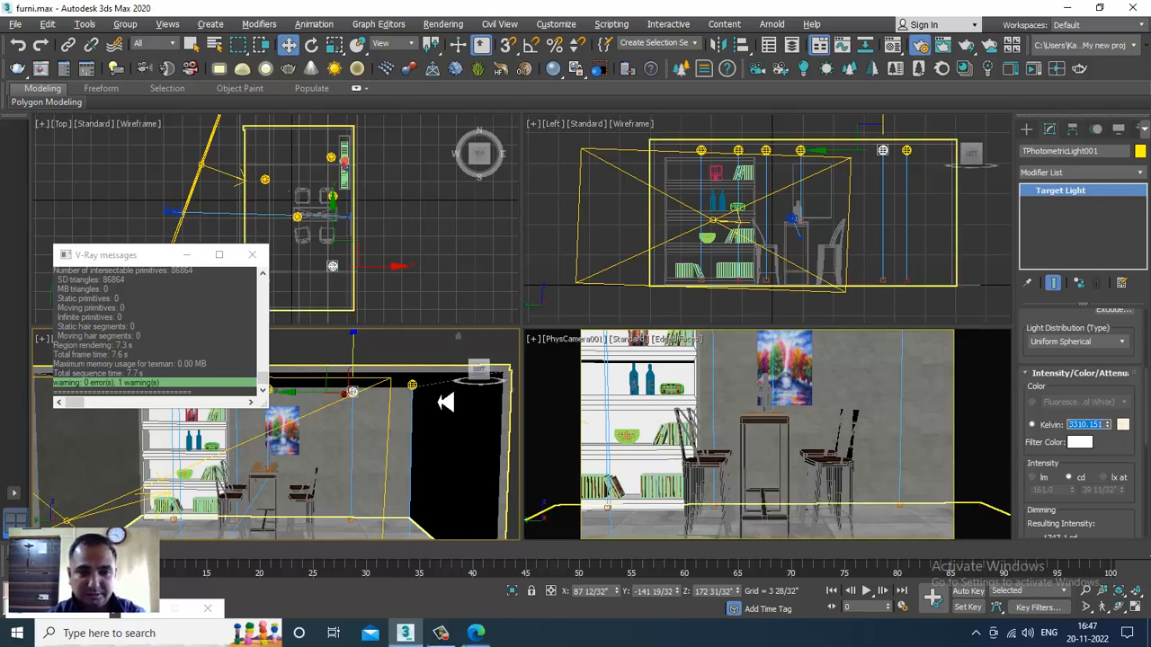
click(415, 392)
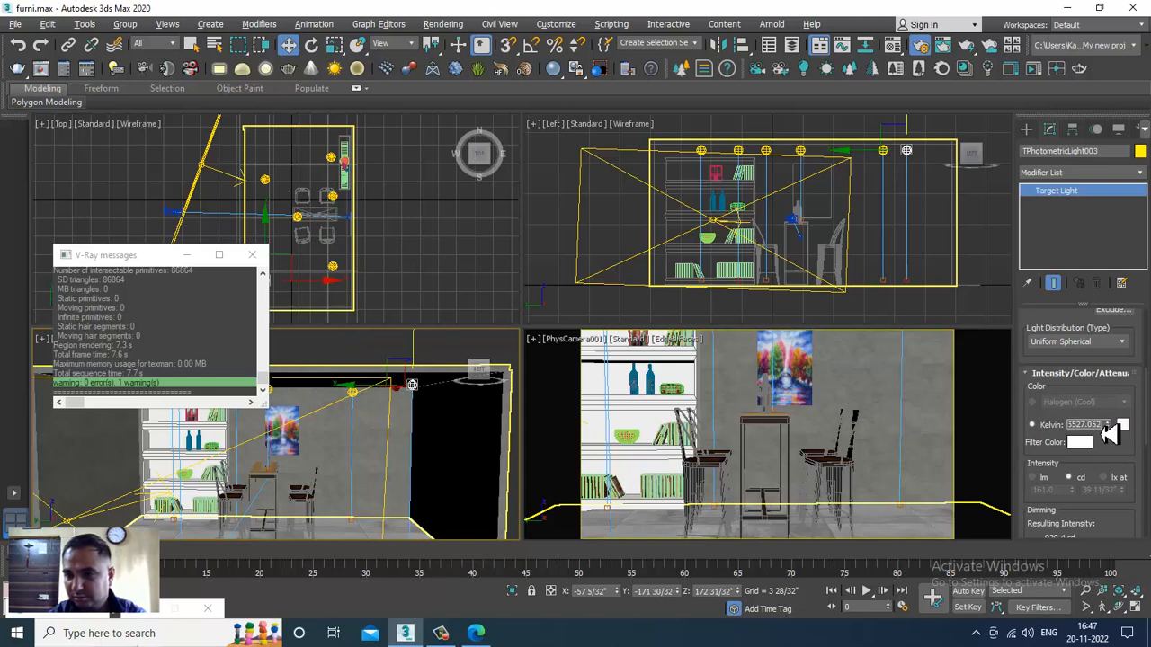
click(1099, 426)
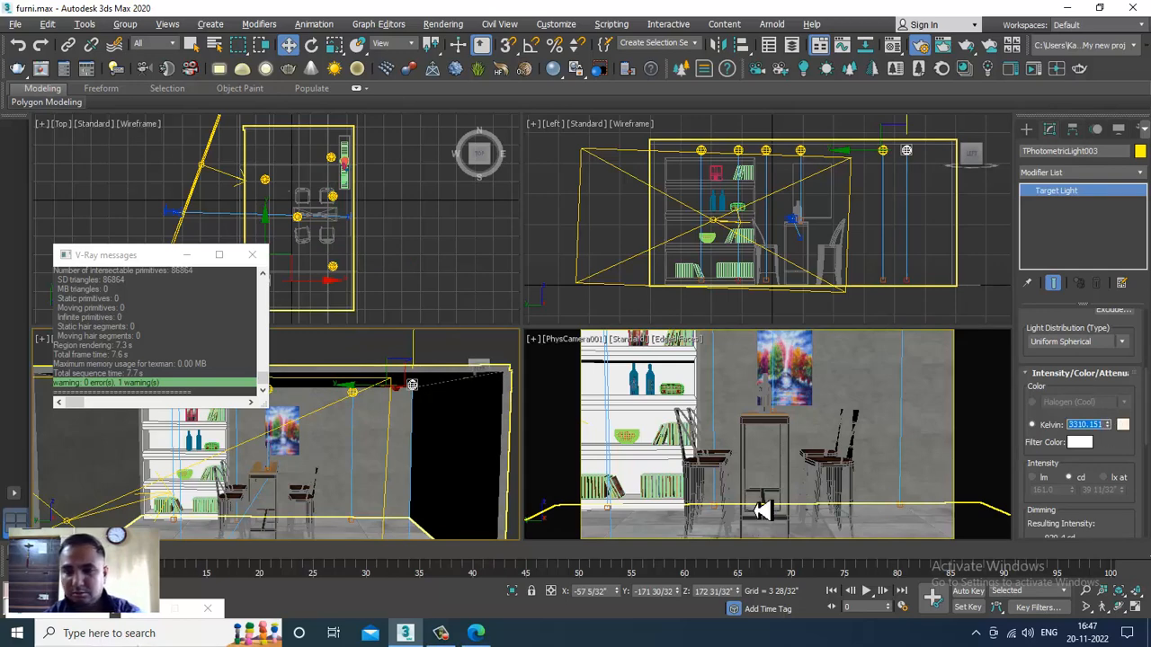
Set the colour temperature of TPhotometricLight006, TPhotometricLight002 and TPhotometricLight004 to the copied 3310.151 Kelvin
alt+middle_drag(352, 451, 372, 393)
click(372, 389)
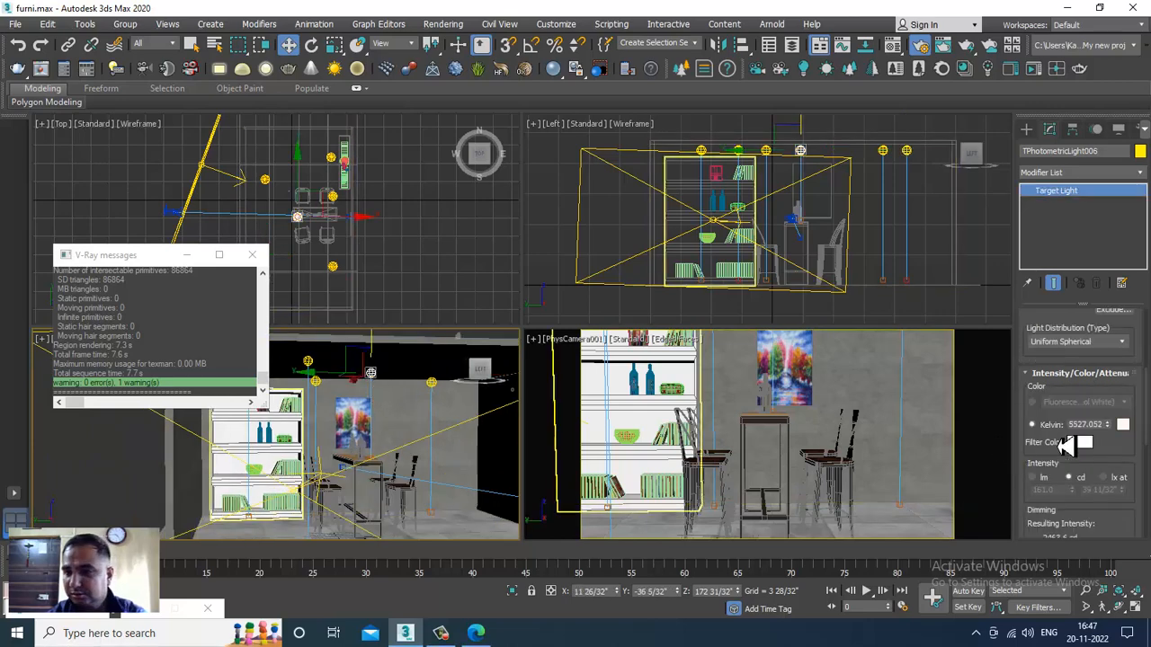
drag(1103, 427, 951, 427)
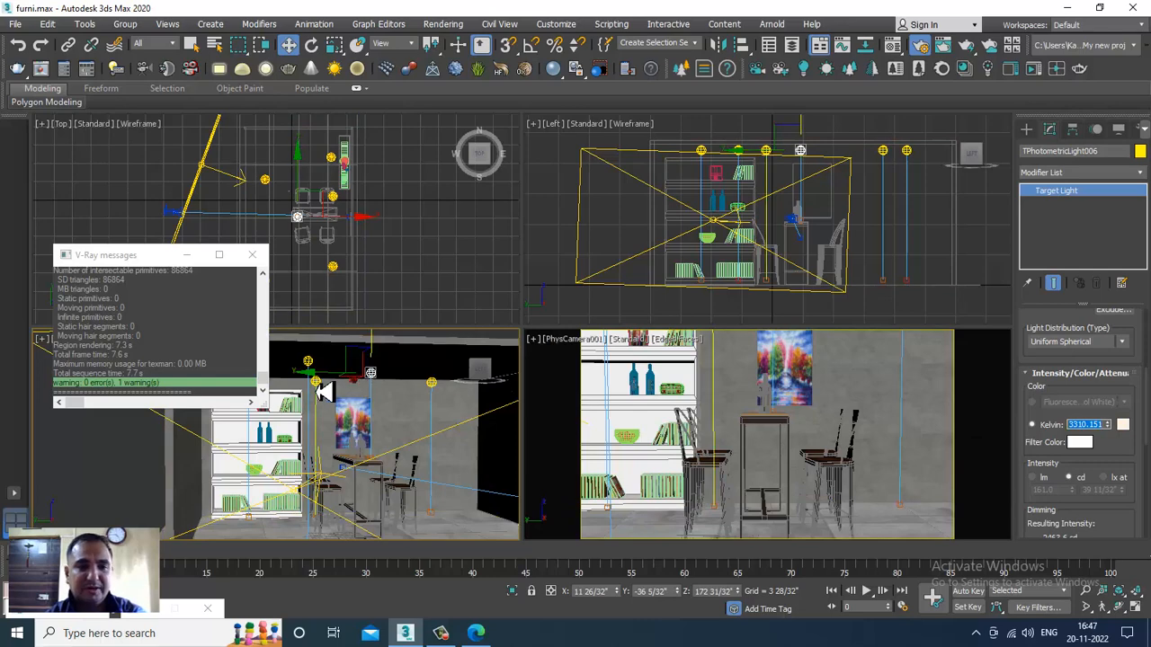
drag(1102, 427, 967, 433)
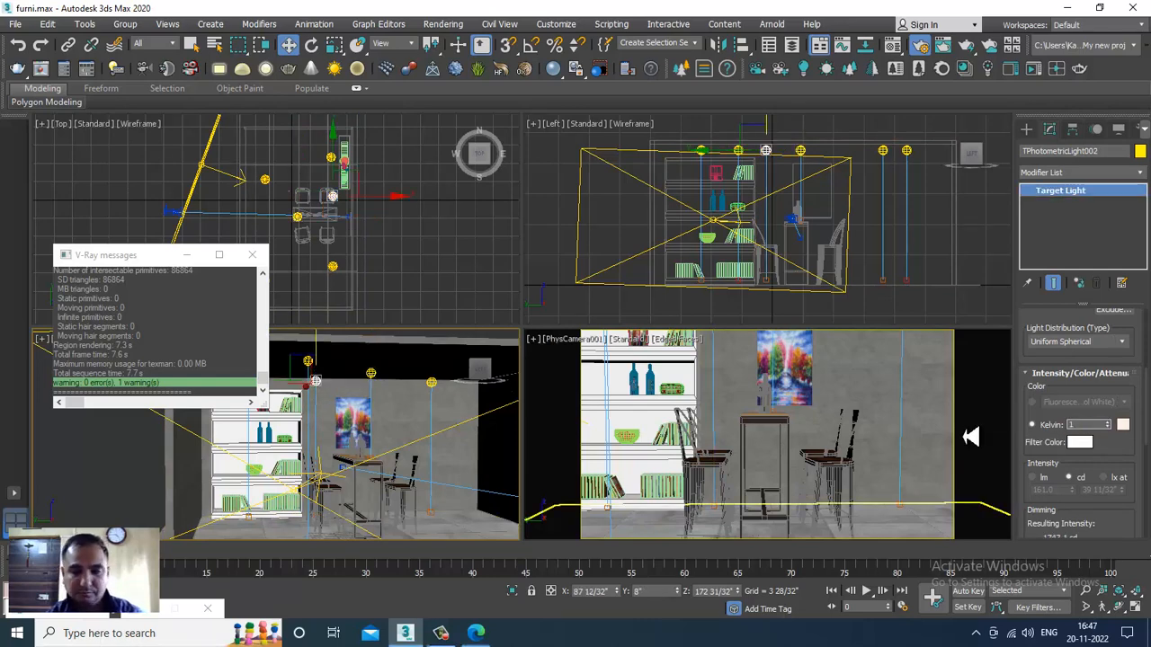
click(310, 366)
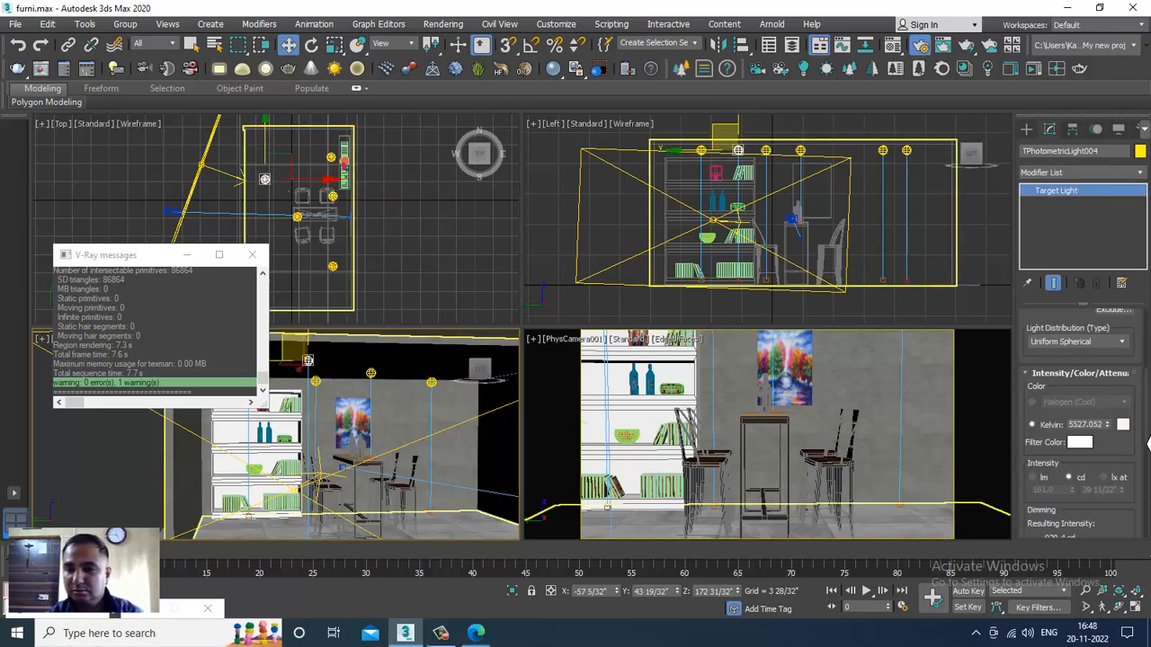
double_click(1088, 426)
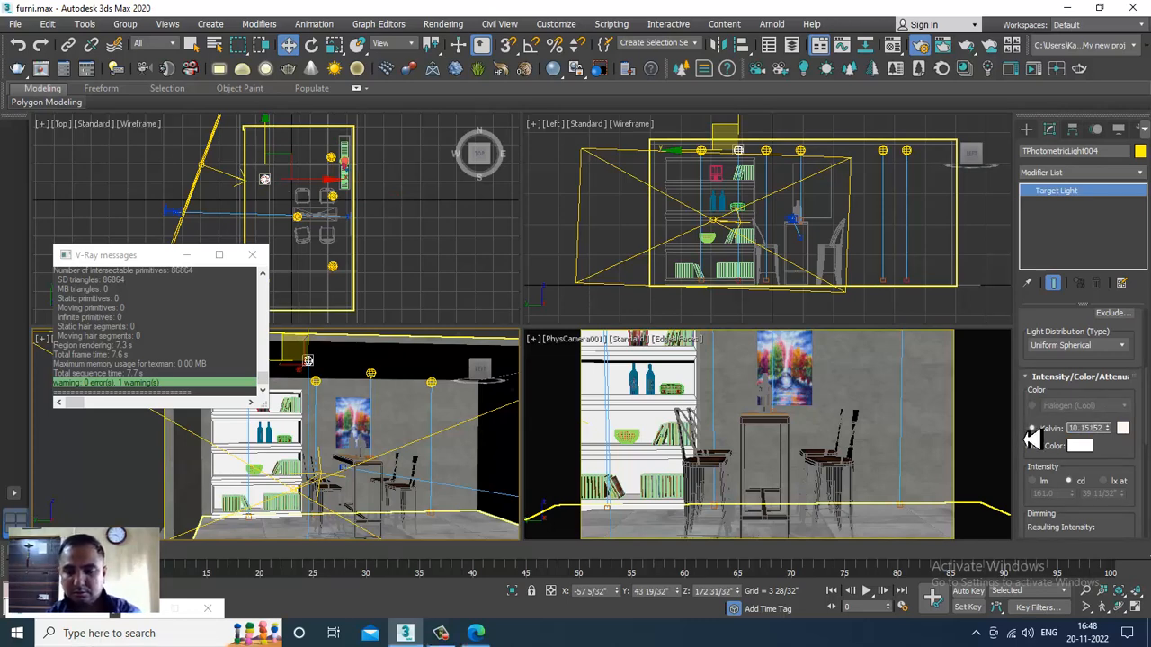
Render the PhysCamera001 view and examine the warm lighting in the maximized frame buffer at 100% zoom
click(932, 405)
key(alt+w)
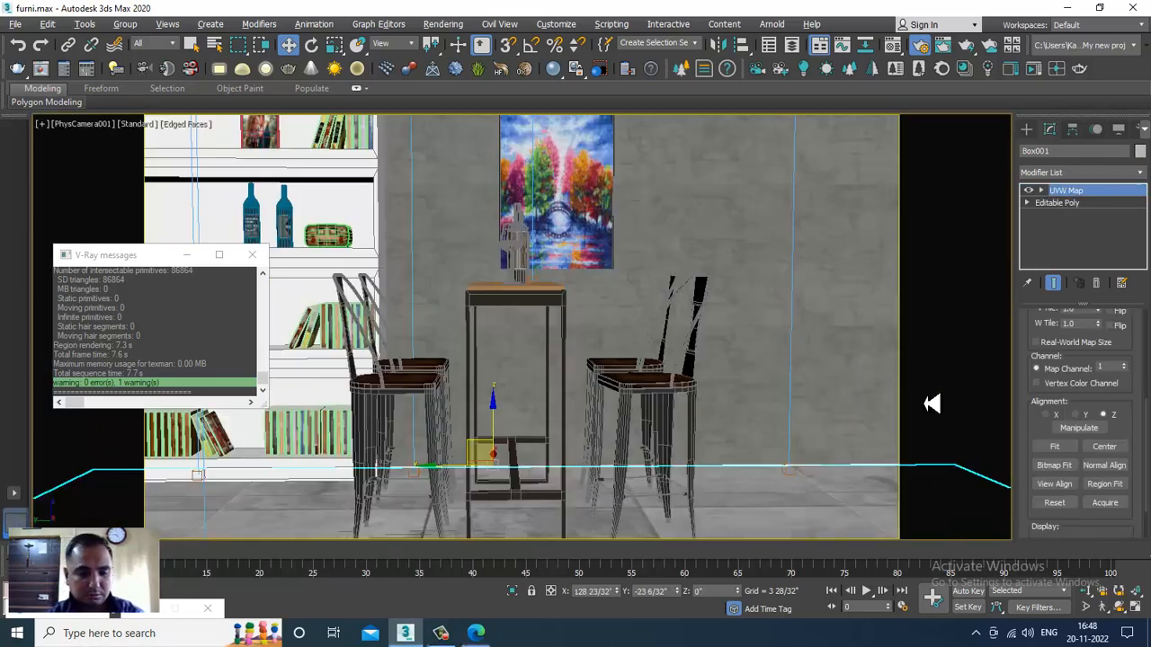
key(shift+q)
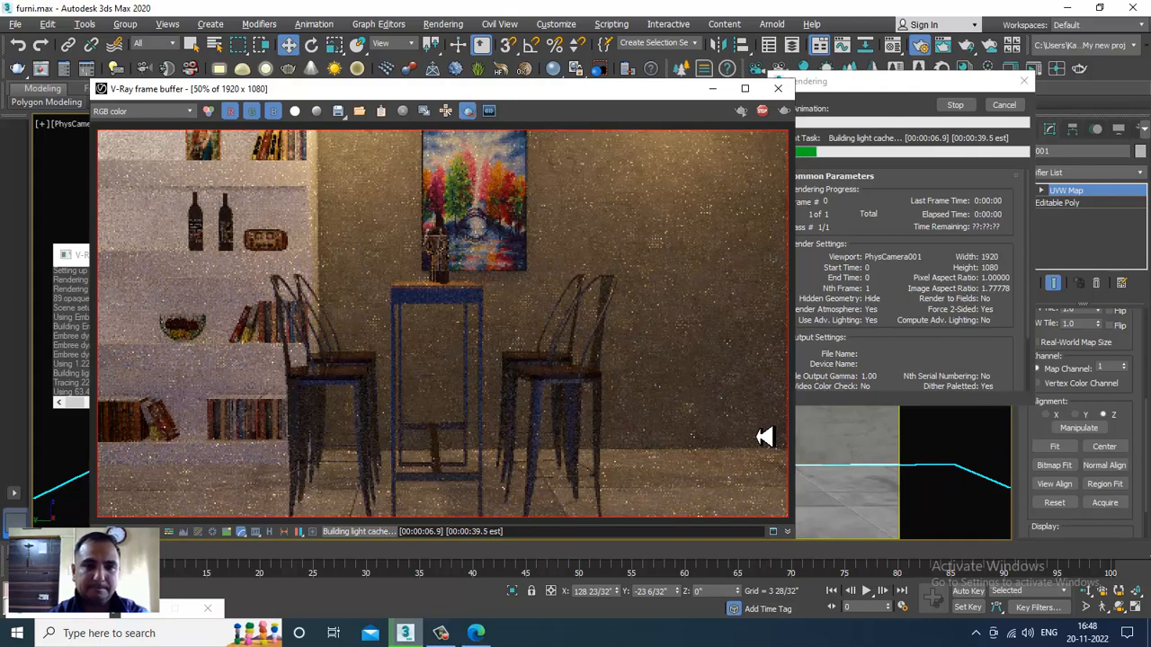
click(745, 88)
double_click(705, 310)
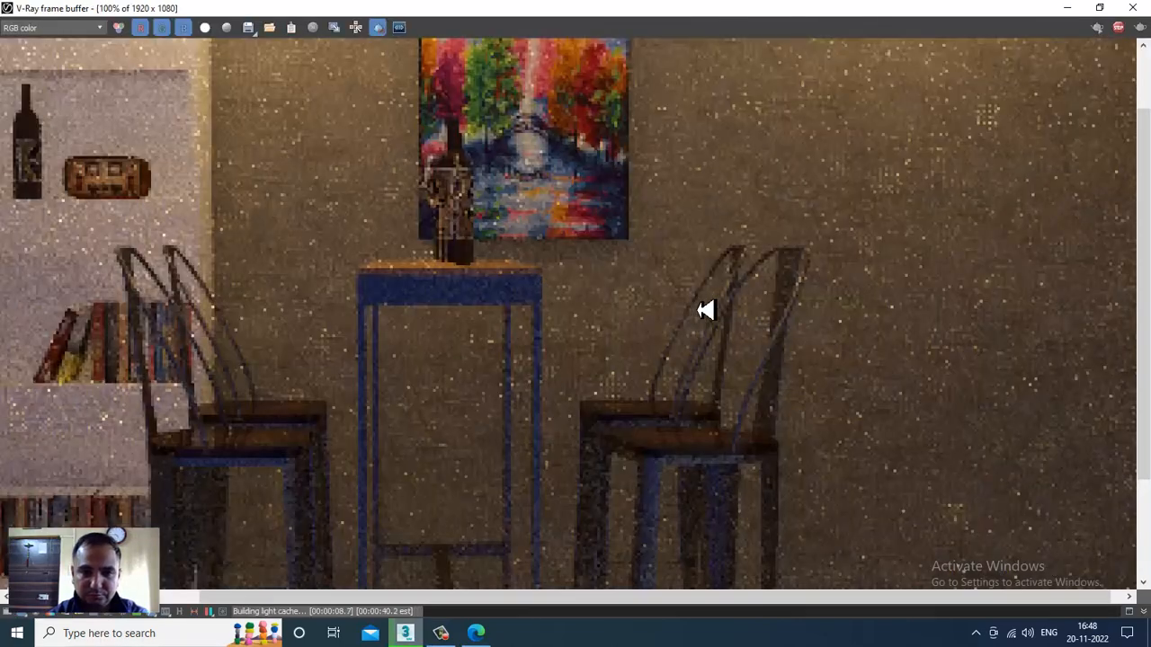
View the whole render at 50%, then close the frame buffer and restore the four viewports
scroll(695, 343, down, 1)
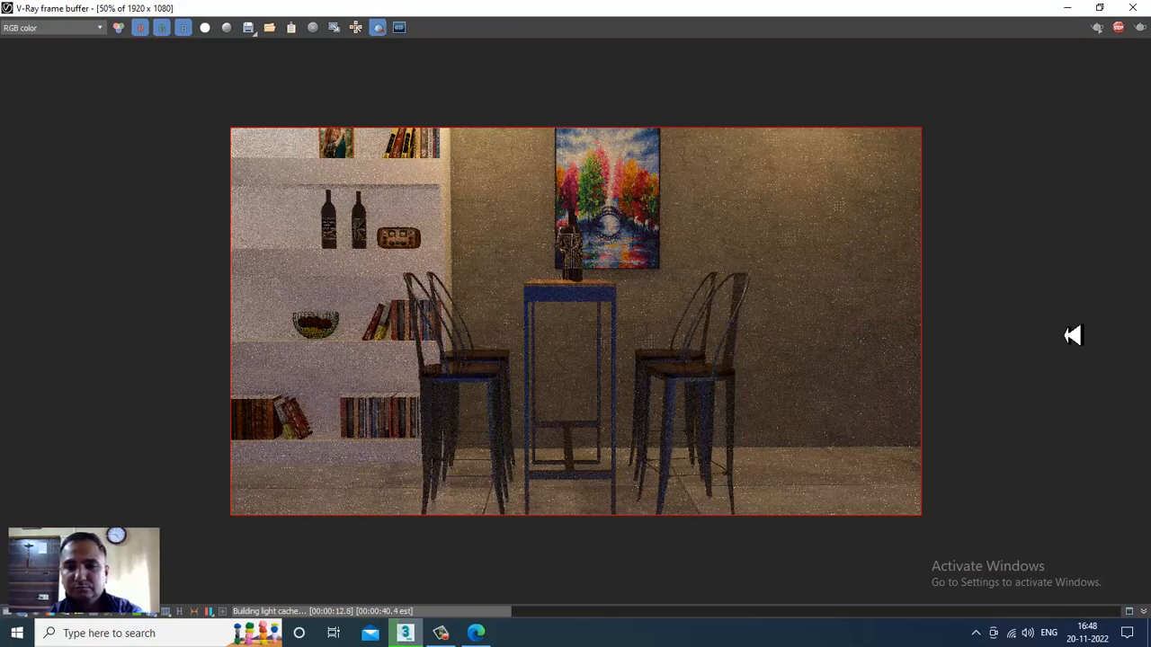
click(1132, 7)
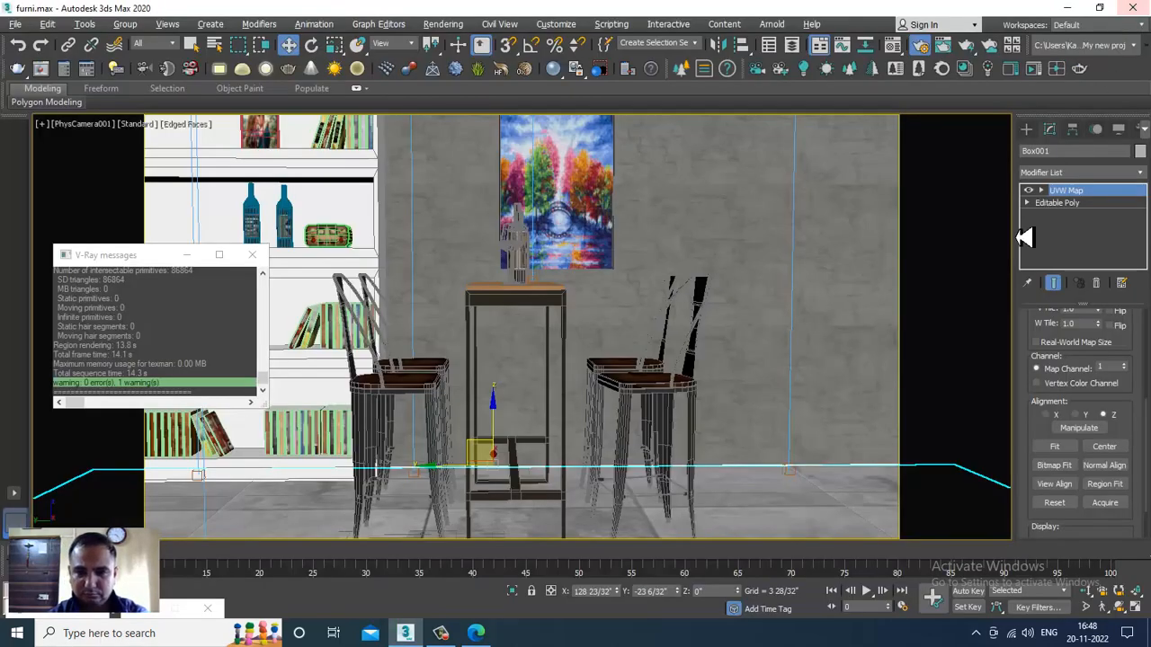
key(alt+w)
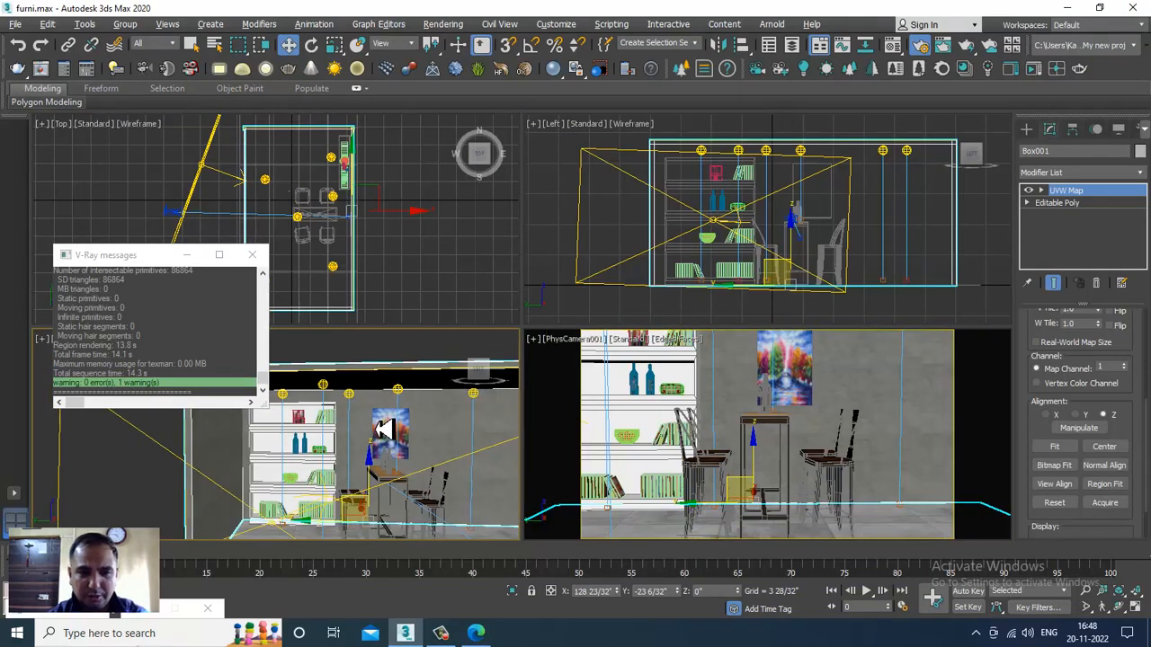
Select TPhotometricLight005 above the bookshelf, start viewport IPR in the PhysCamera001 view, and set the light's colour temperature to 10501.39 Kelvin
click(282, 394)
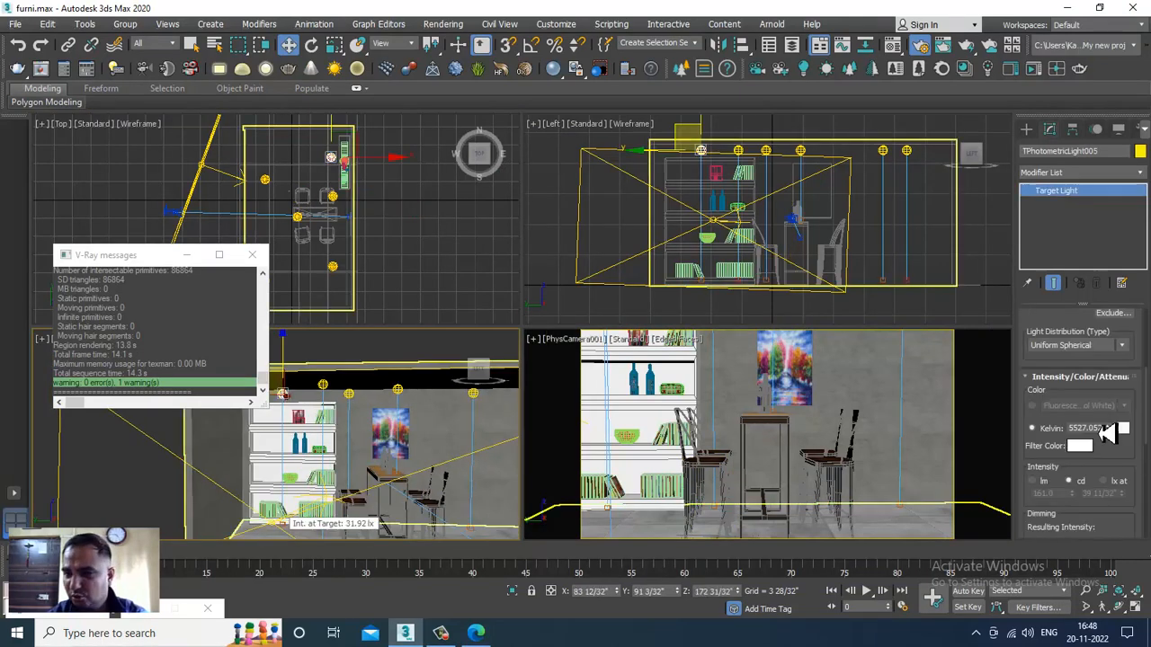
click(631, 342)
click(663, 368)
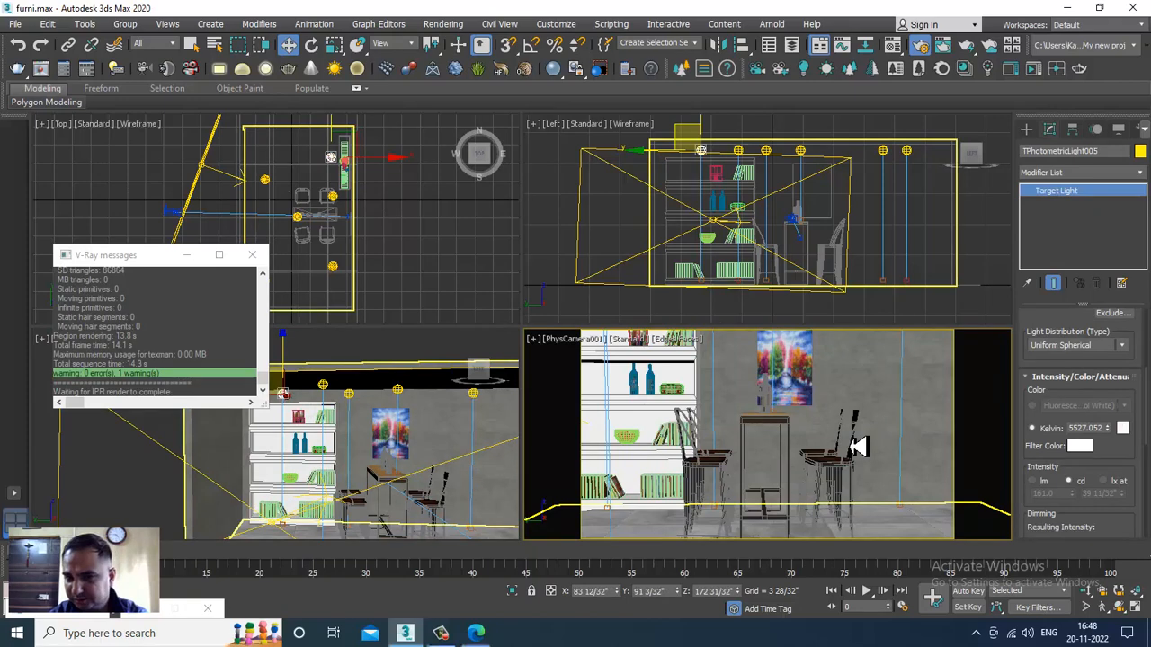
click(636, 342)
click(675, 370)
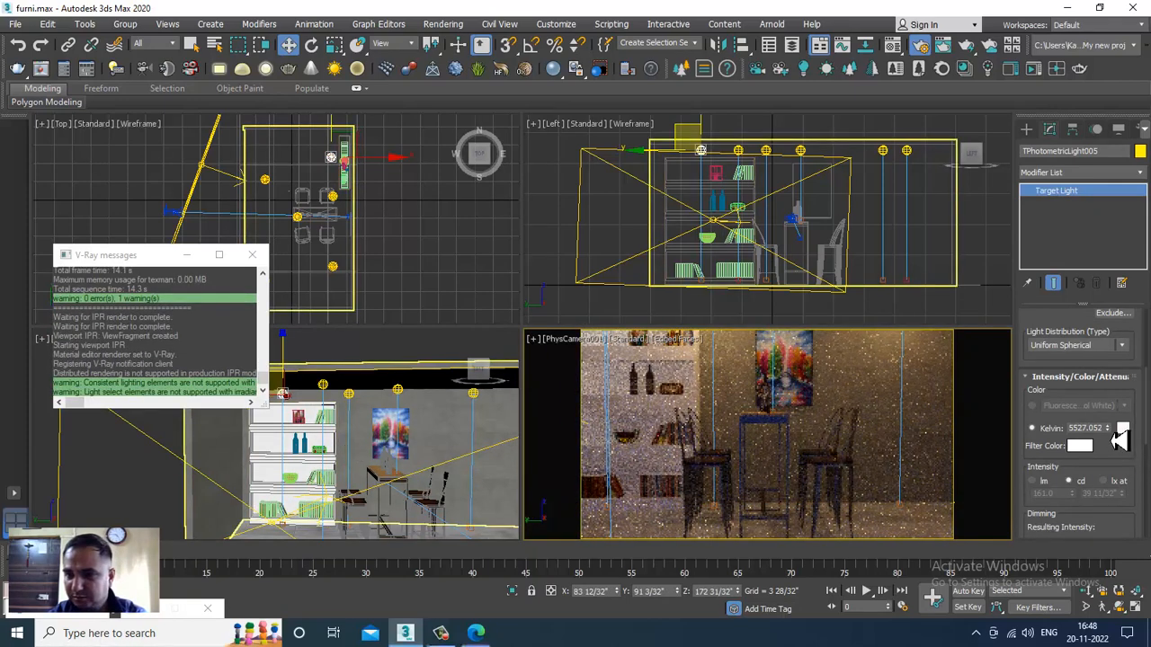
drag(1119, 439, 1123, 376)
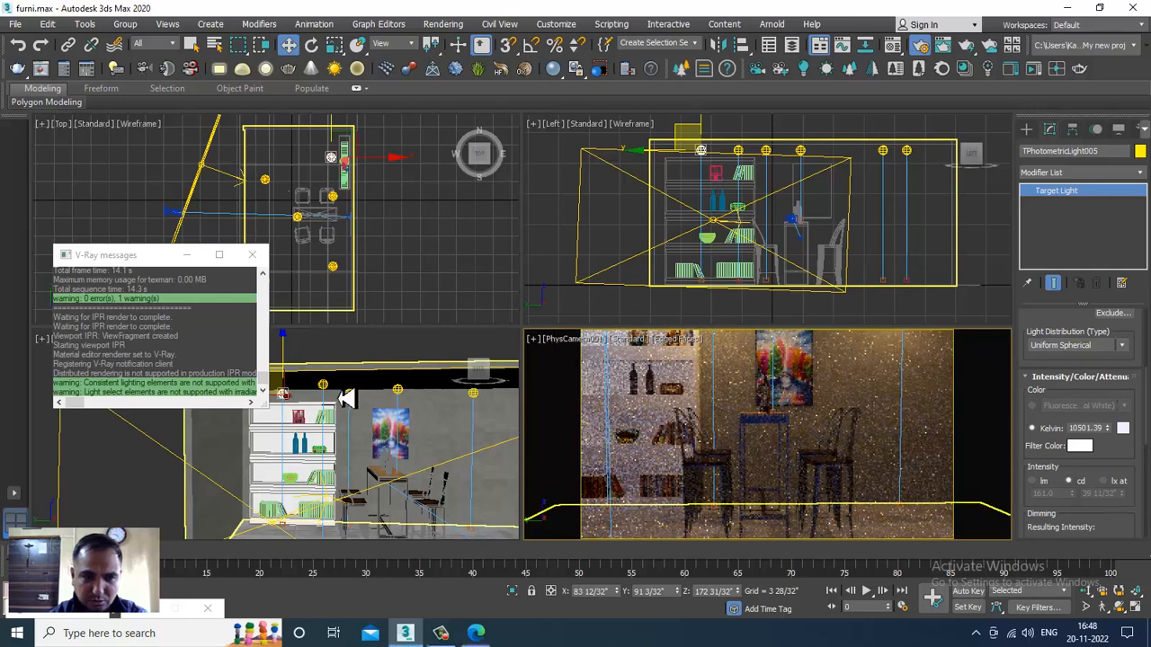
Set the colour temperature of TPhotometricLight004 to 7679.552 Kelvin and of TPhotometricLight006 to 5253.872 Kelvin
alt+middle_drag(390, 439, 346, 393)
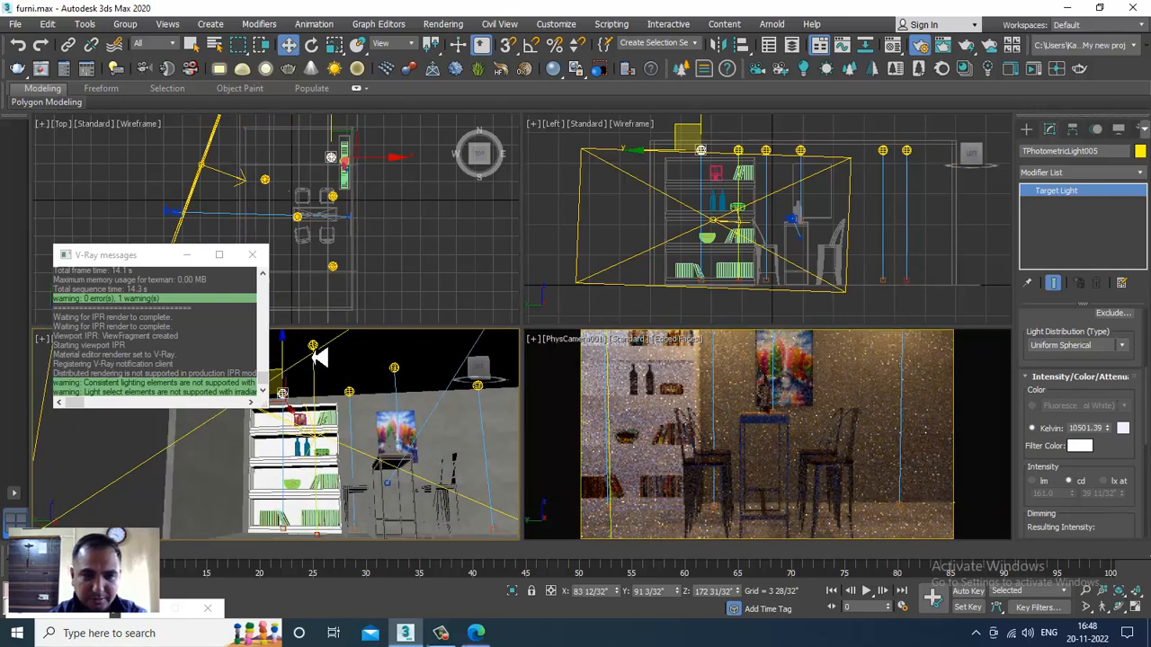
click(314, 349)
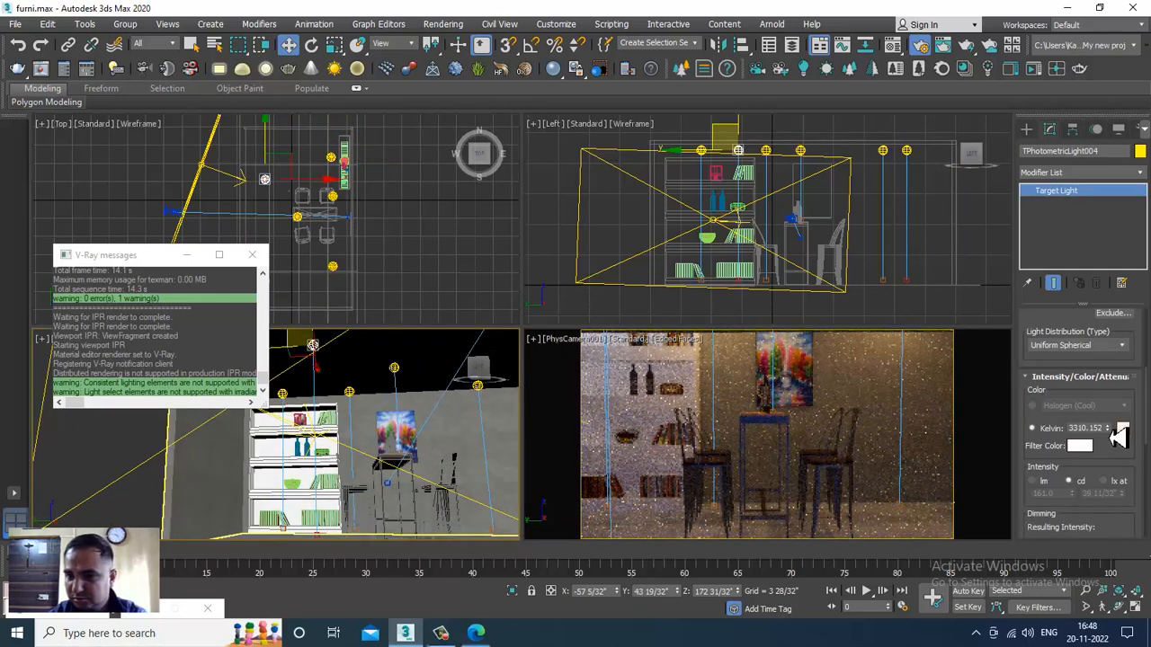
drag(1117, 436, 1125, 343)
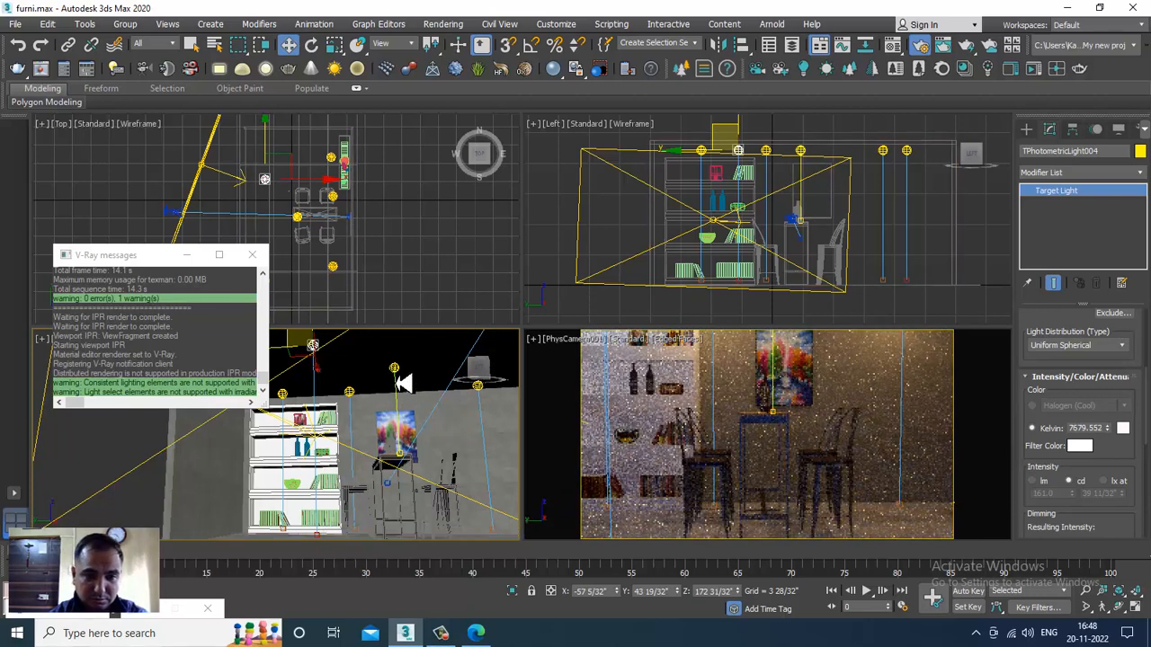
click(396, 370)
mouse_move(1109, 430)
mouse_down()
mouse_move(1110, 446)
mouse_move(1123, 421)
mouse_up()
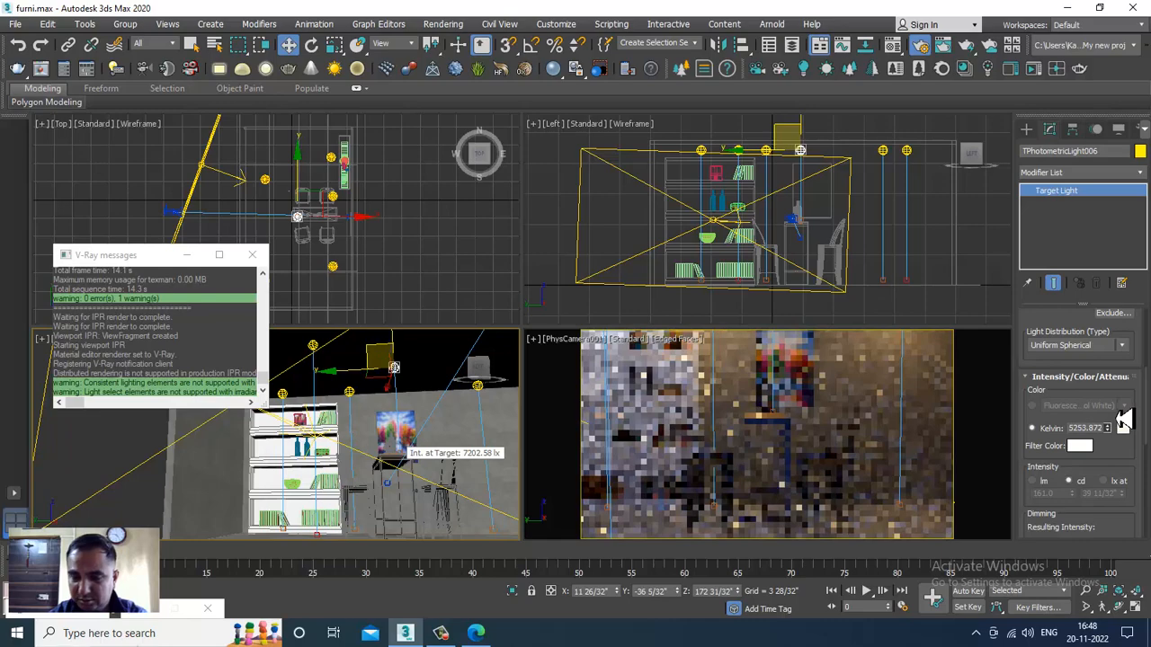
Test-render the maximized PhysCamera001 view with the cooler lights, then close the render and restore the four viewports
click(869, 391)
key(alt+w)
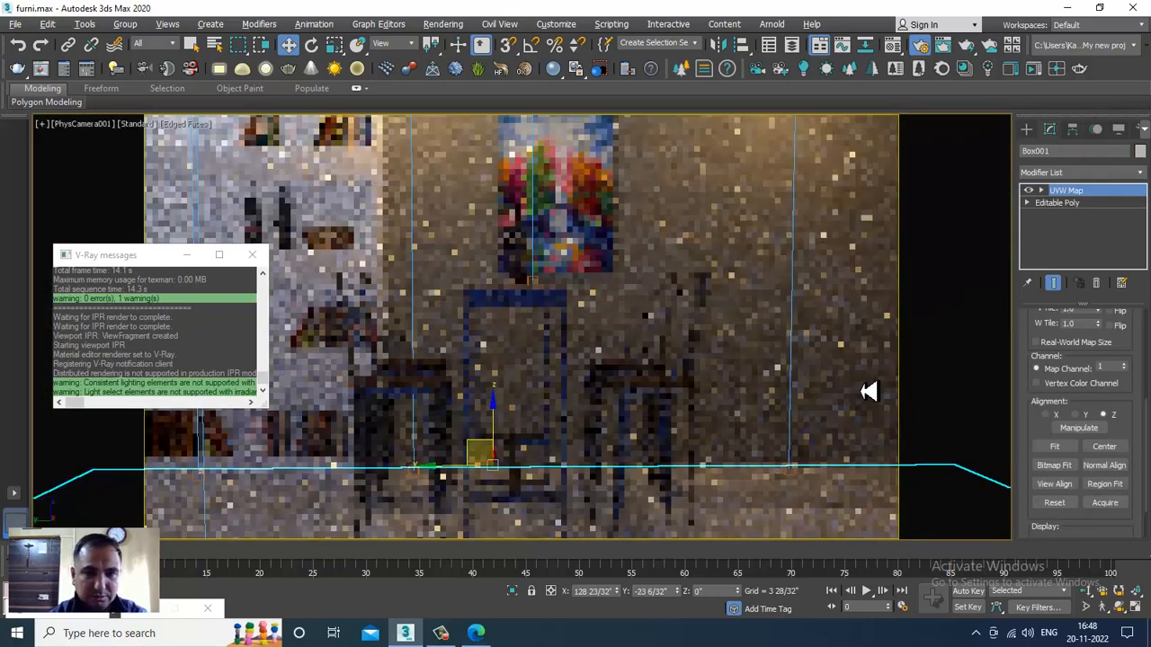
key(shift+q)
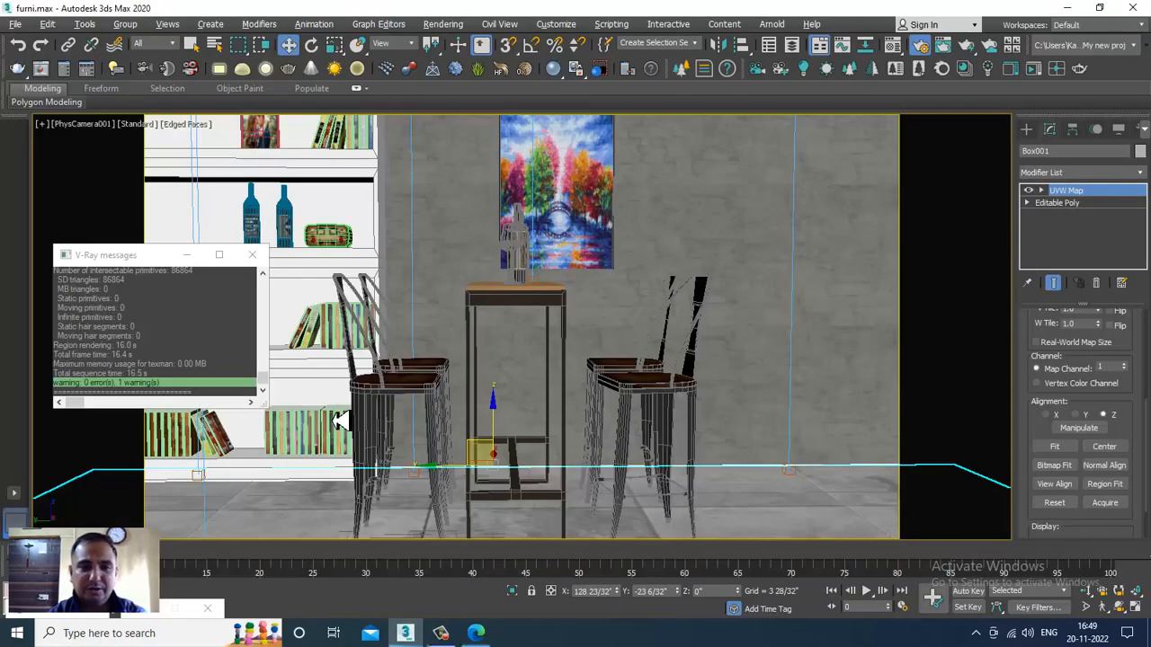
key(alt+w)
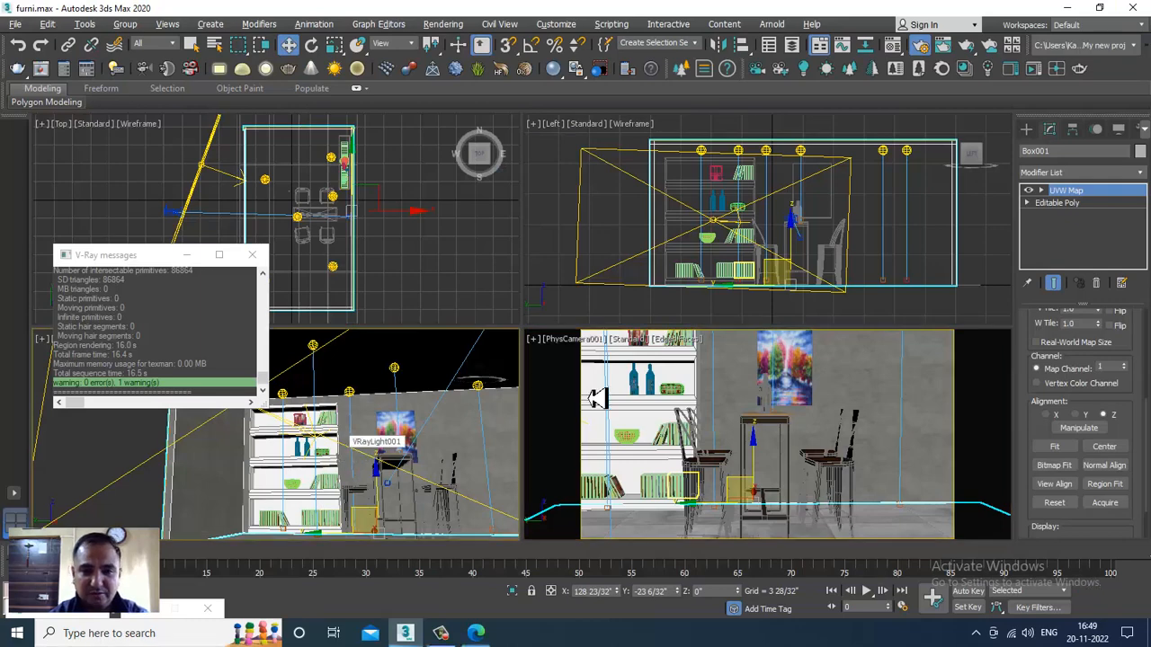
Select the large plane light VRayLight001 outside the room and set its multiplier to -7.0
scroll(478, 447, down, 5)
alt+middle_drag(496, 432, 444, 478)
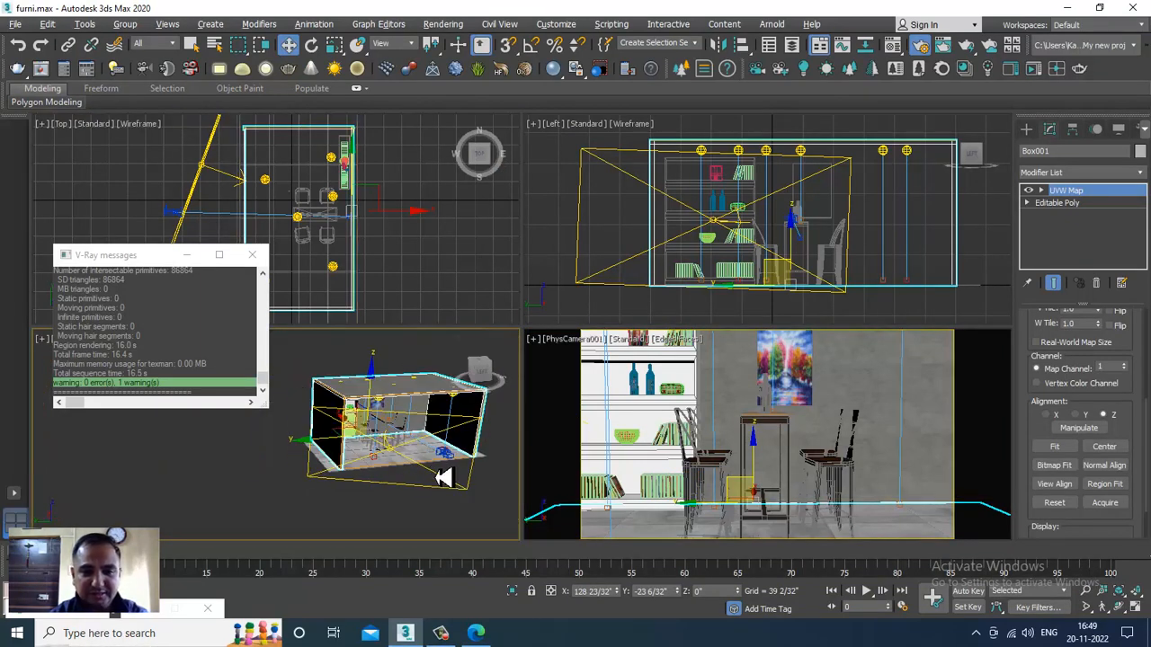
click(451, 496)
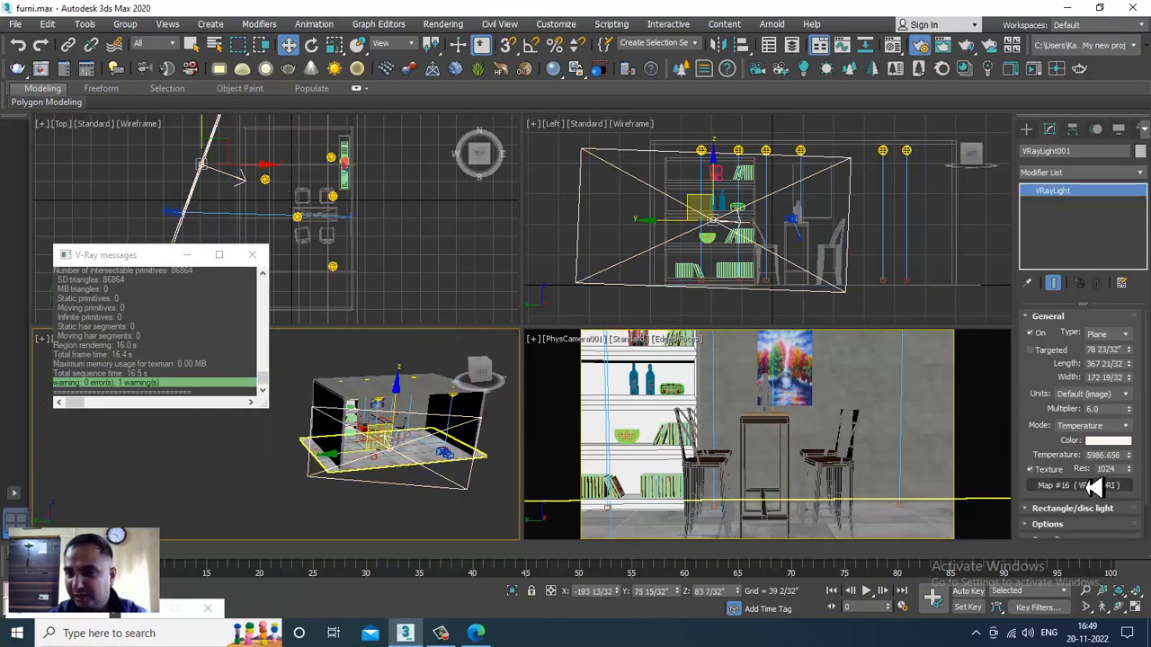
drag(1128, 422, 1130, 429)
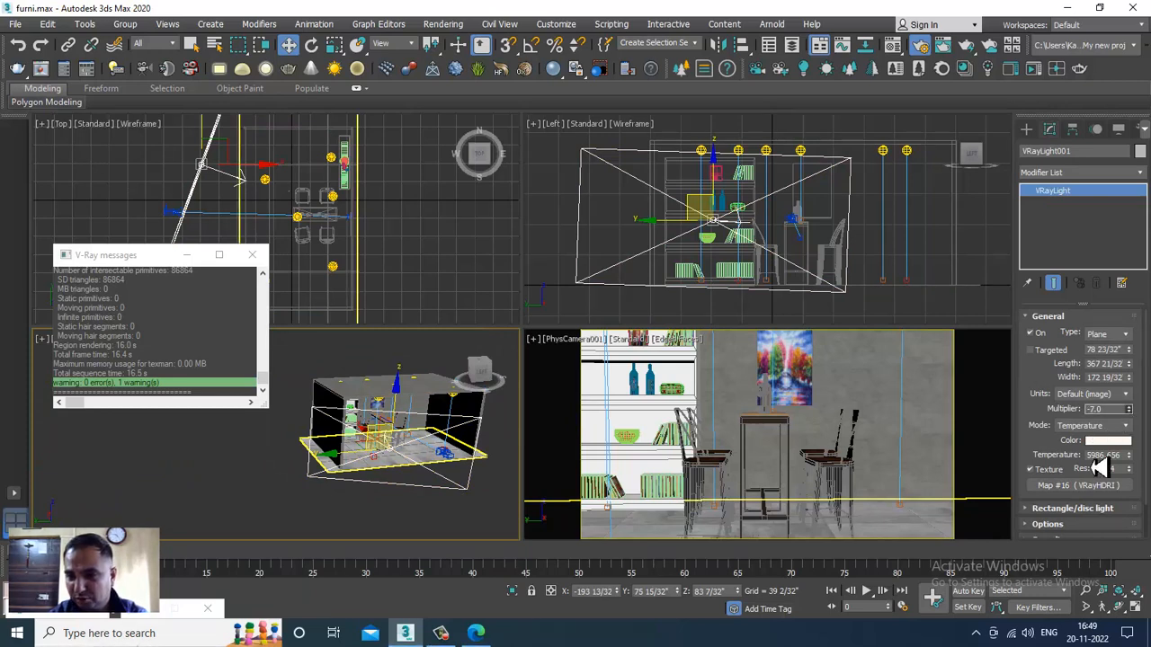
Expand VRayLight001's Rectangle/disc light and Options settings to review them, and set its texture resolution to 2048
drag(1042, 428, 1043, 395)
click(1072, 476)
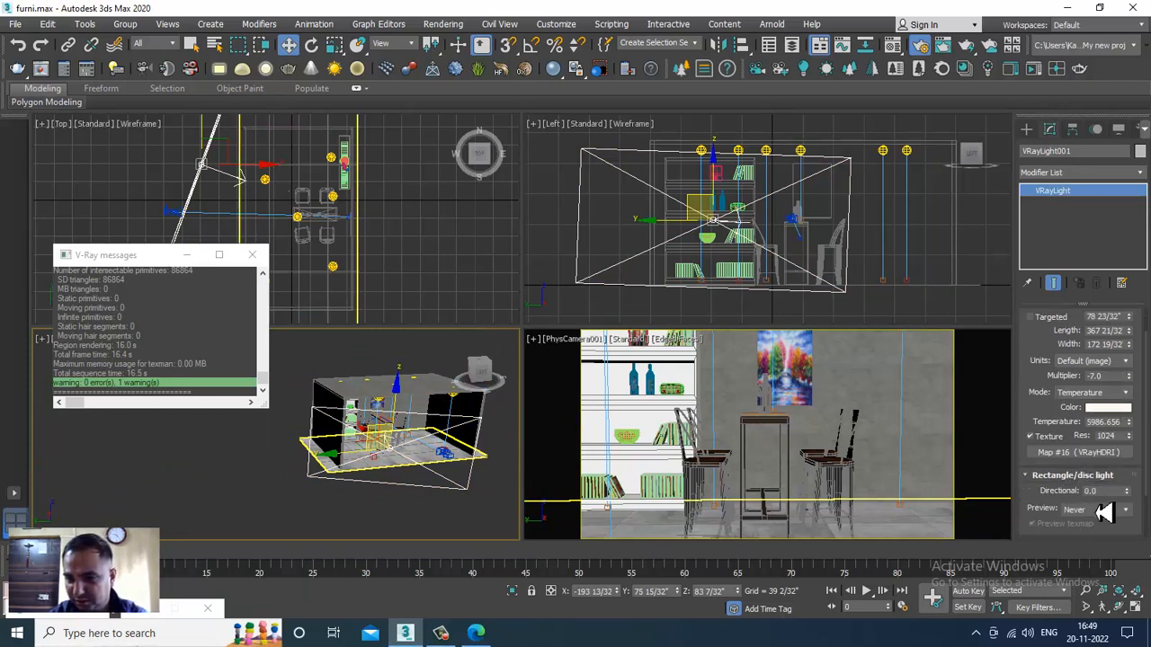
drag(1044, 504, 1061, 384)
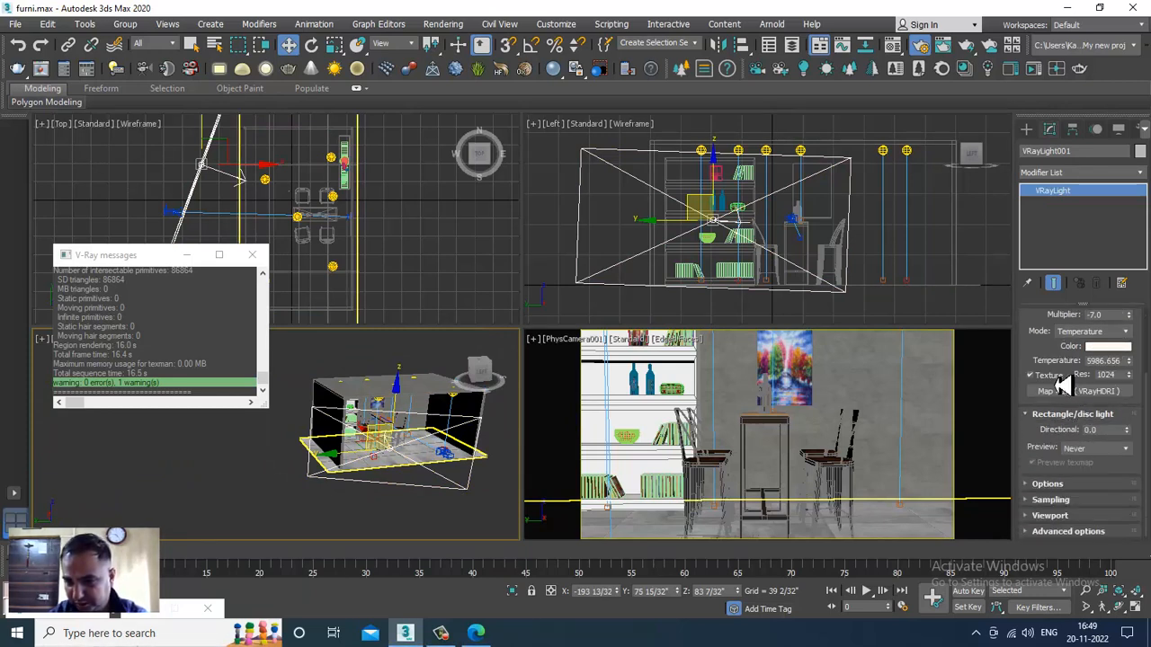
click(1067, 488)
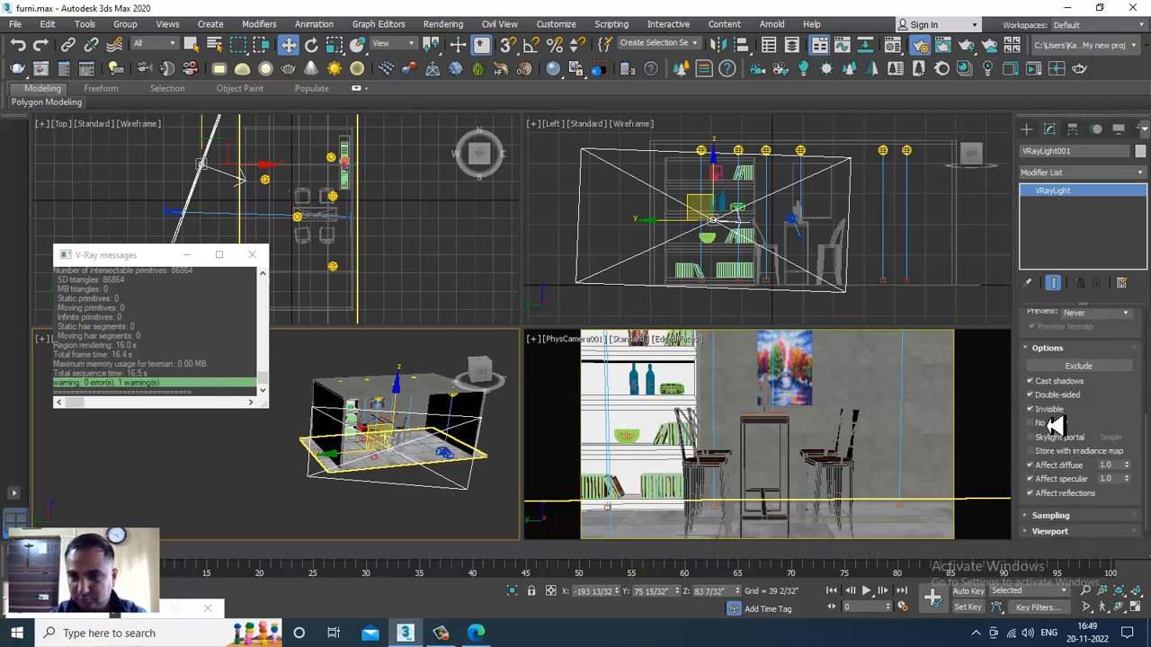
drag(1099, 418, 1118, 547)
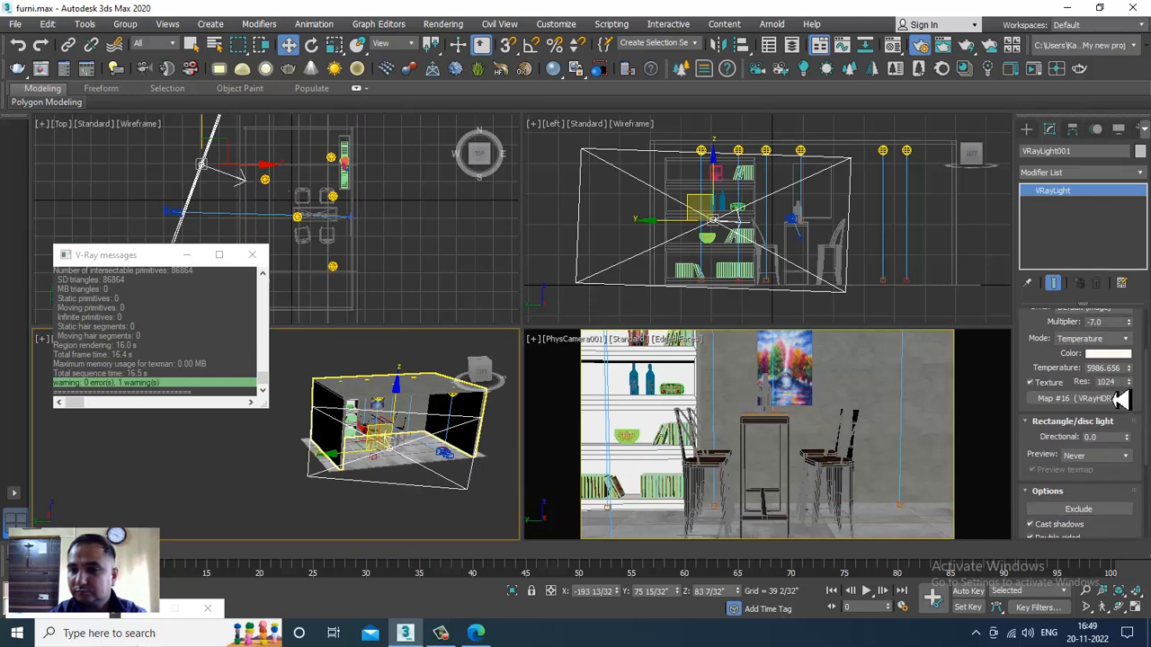
double_click(1108, 382)
text(20)
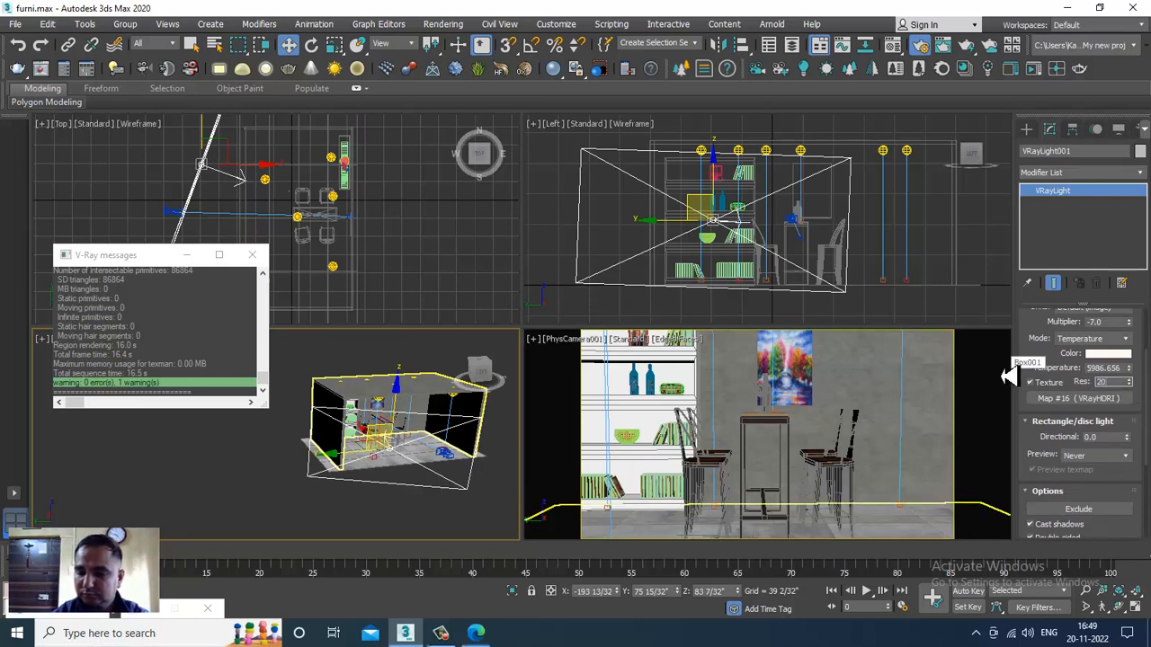
text(48)
key(Return)
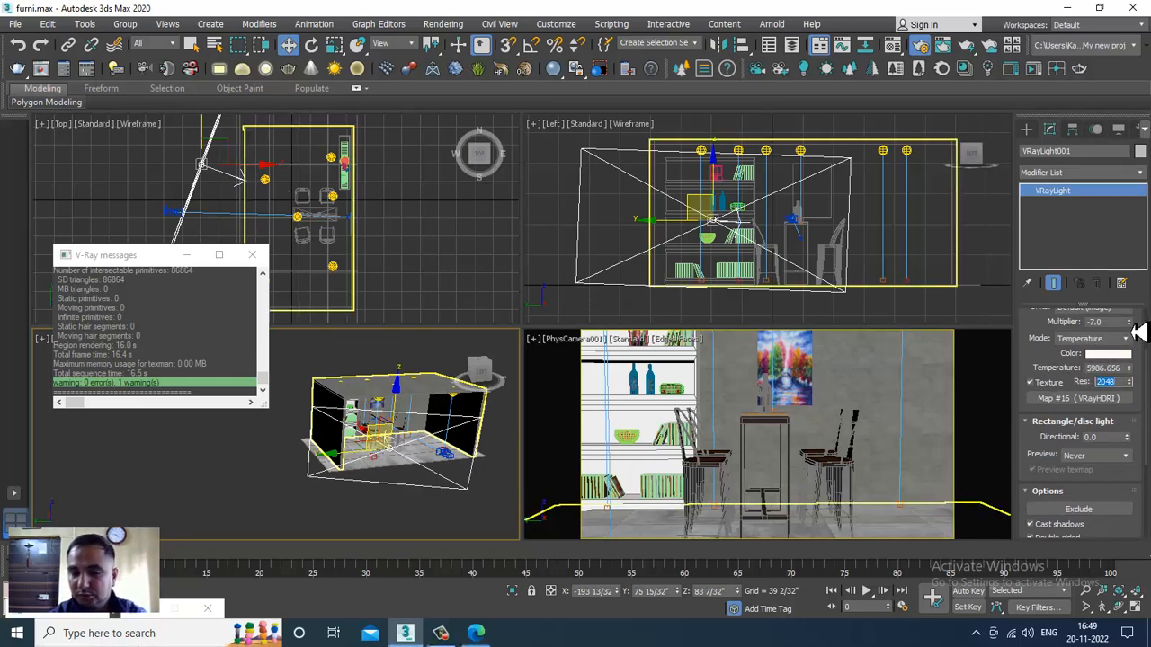
Try a multiplier of 28.0 on VRayLight001, then set it to 4.0
drag(1051, 366, 1050, 436)
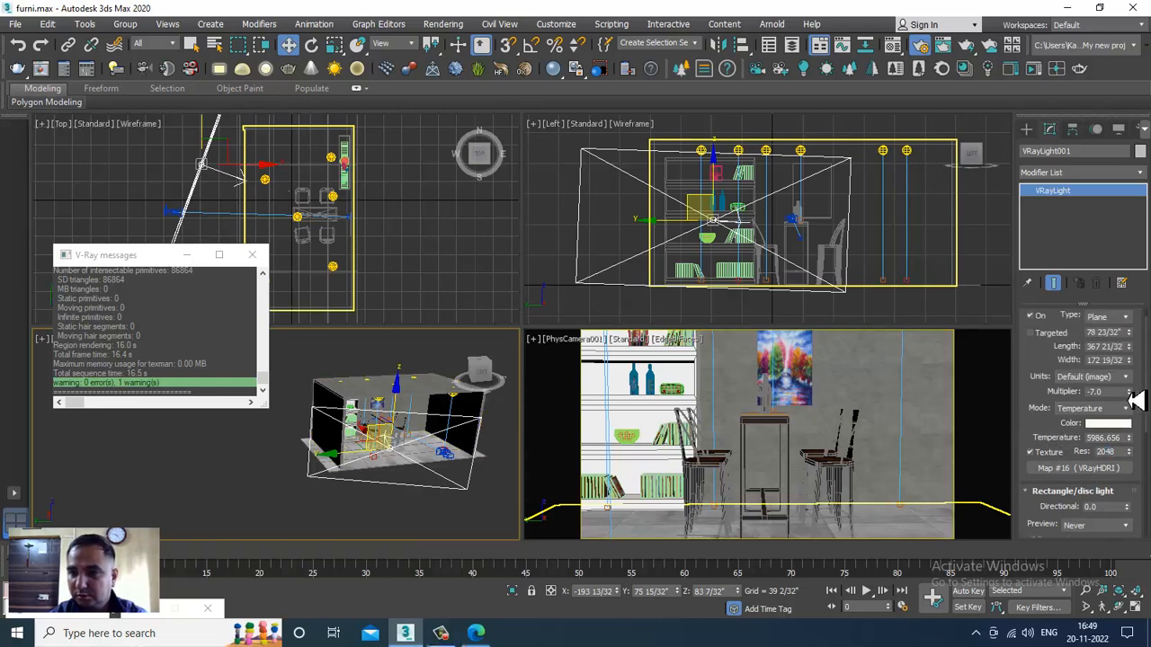
drag(1136, 401, 1142, 378)
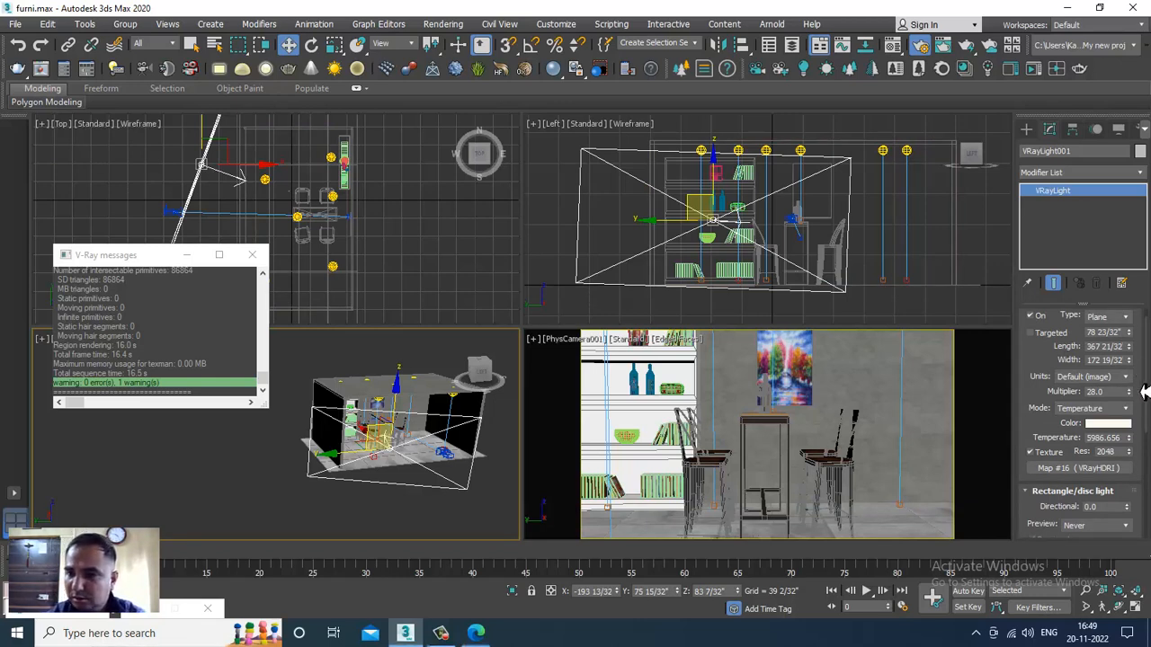
drag(1128, 400, 1033, 429)
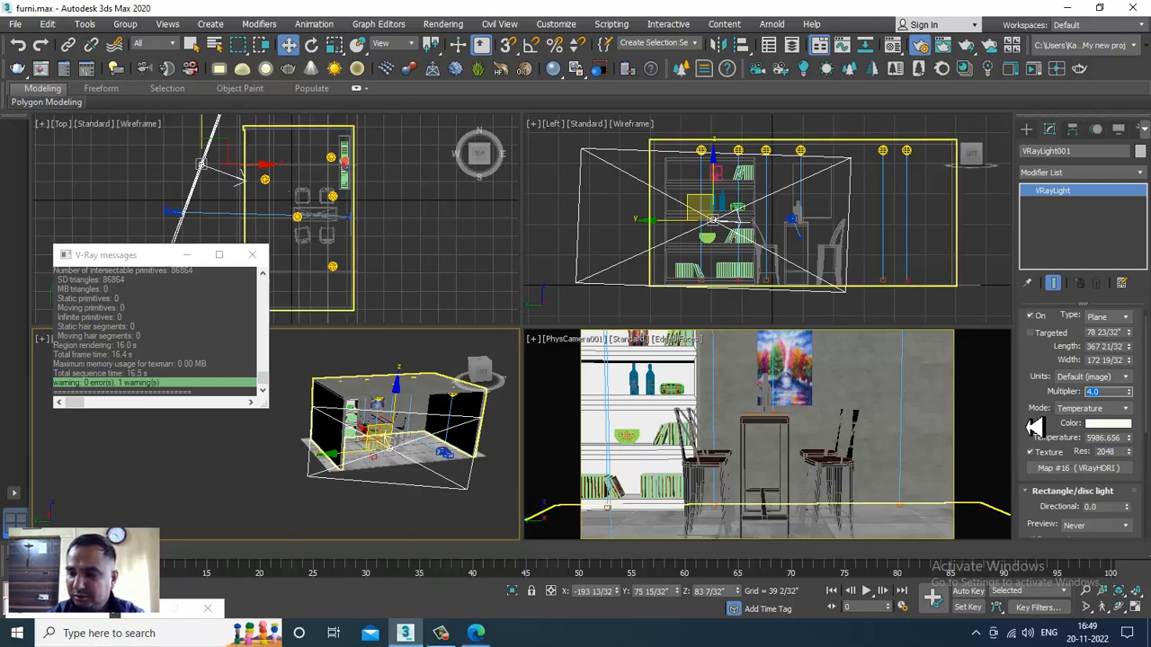
Render the maximized PhysCamera001 view, move and resize the frame buffer beside the Rendering dialog, and show the image at 25%
click(874, 412)
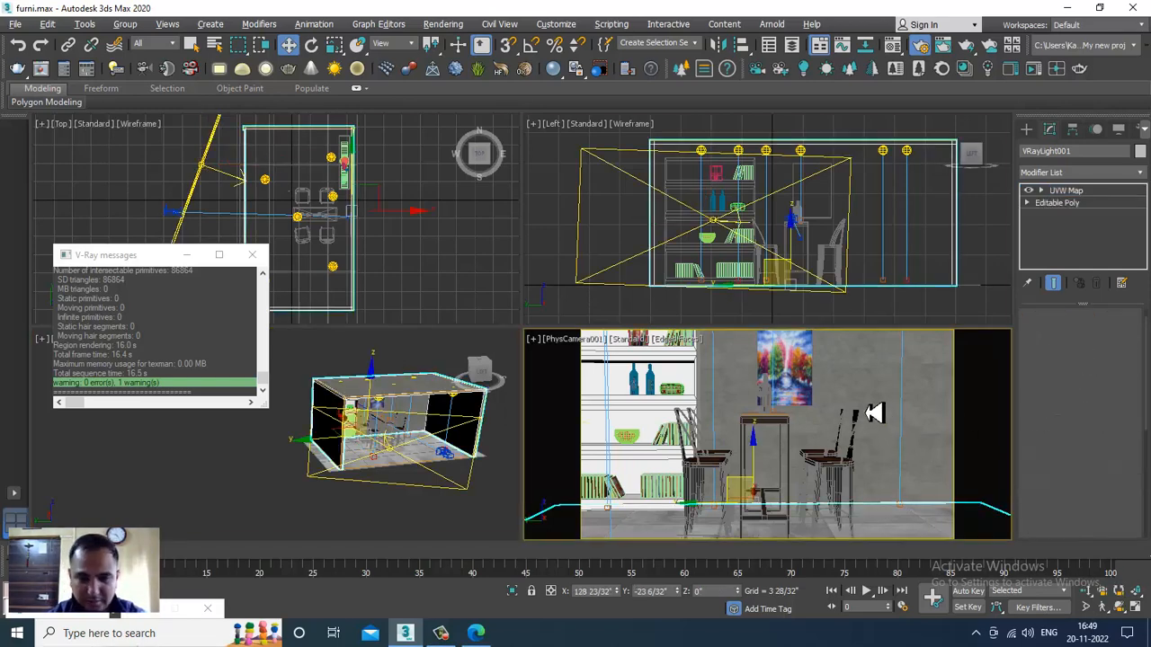
key(alt+w)
key(shift+q)
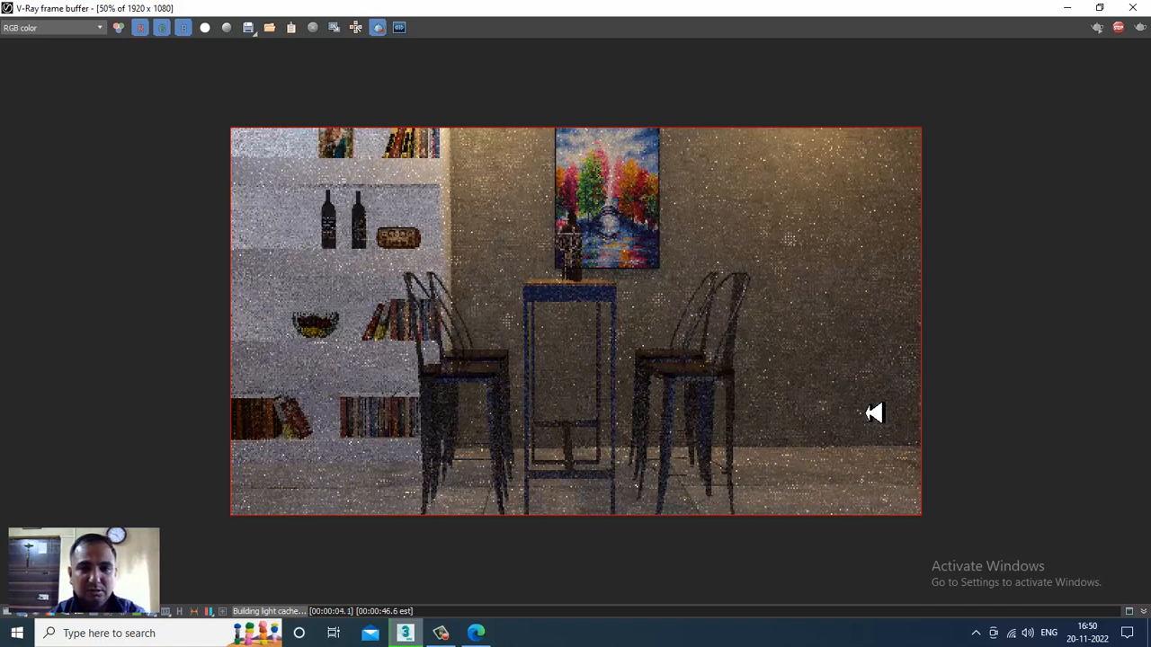
click(1100, 7)
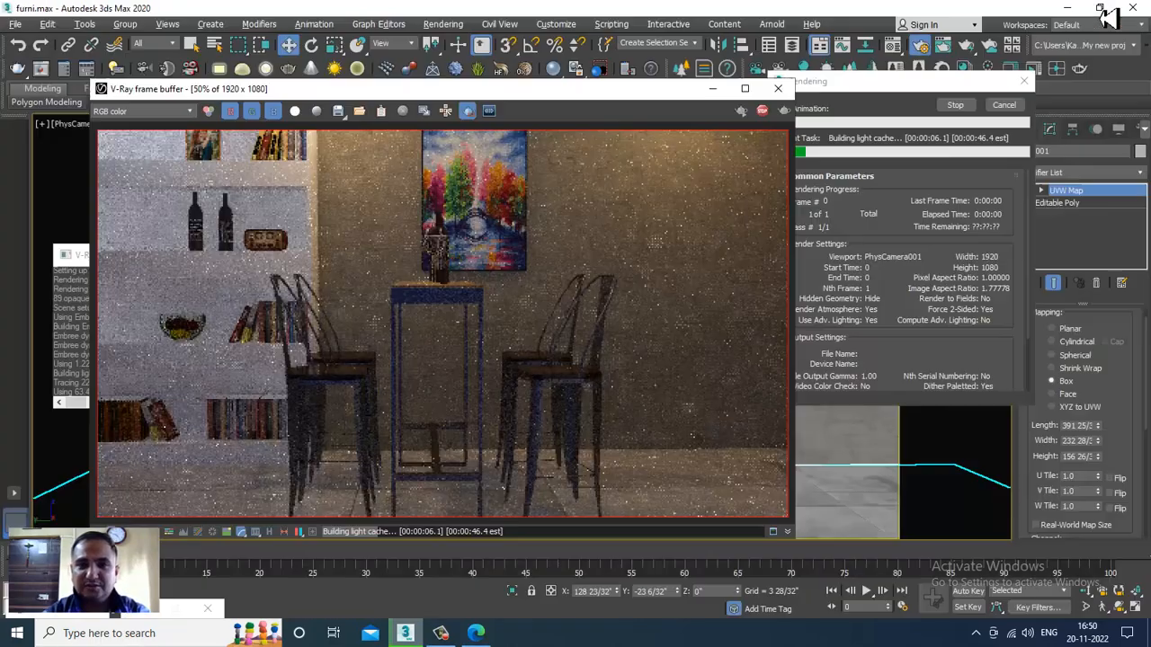
drag(630, 89, 466, 80)
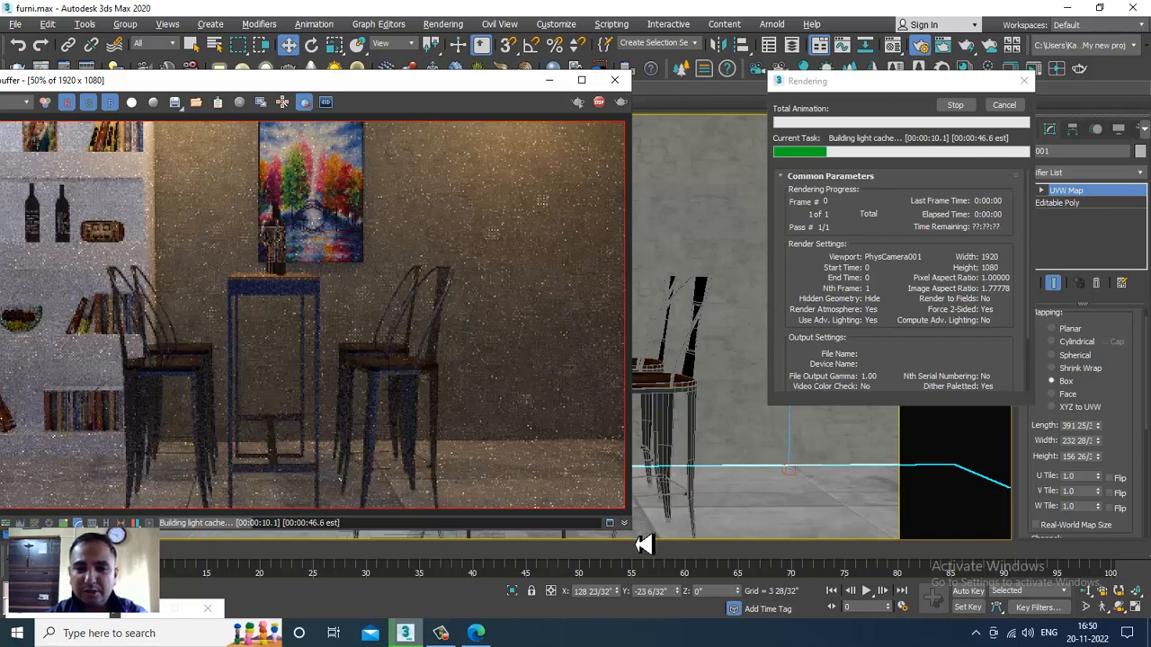
drag(644, 544, 562, 582)
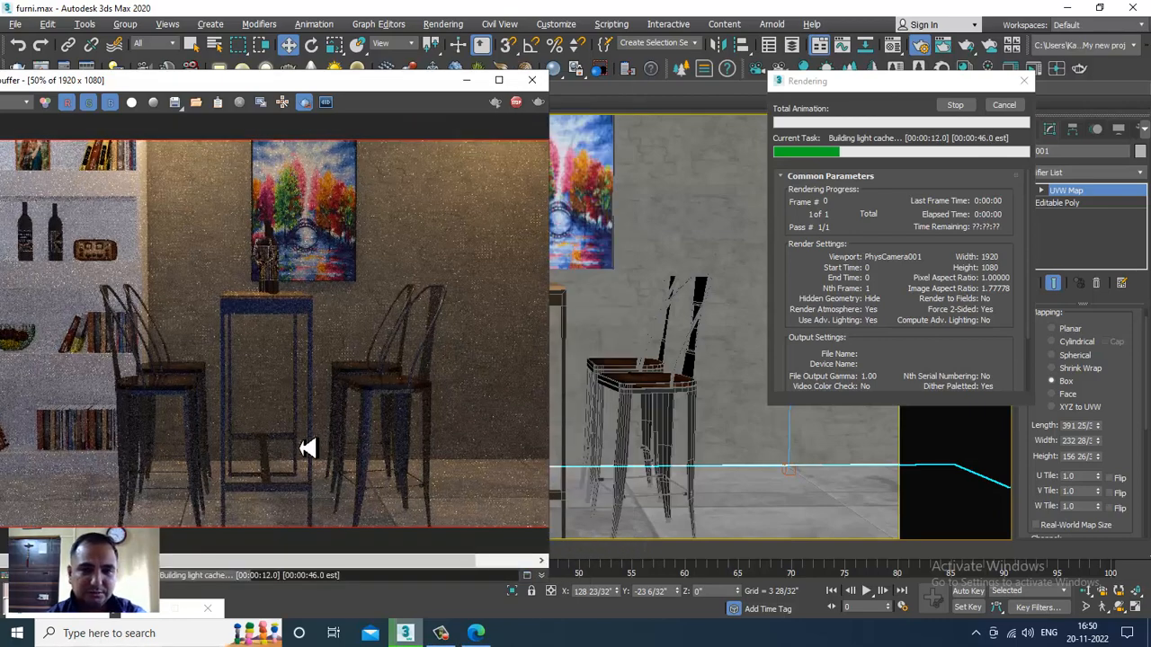
scroll(284, 435, down, 1)
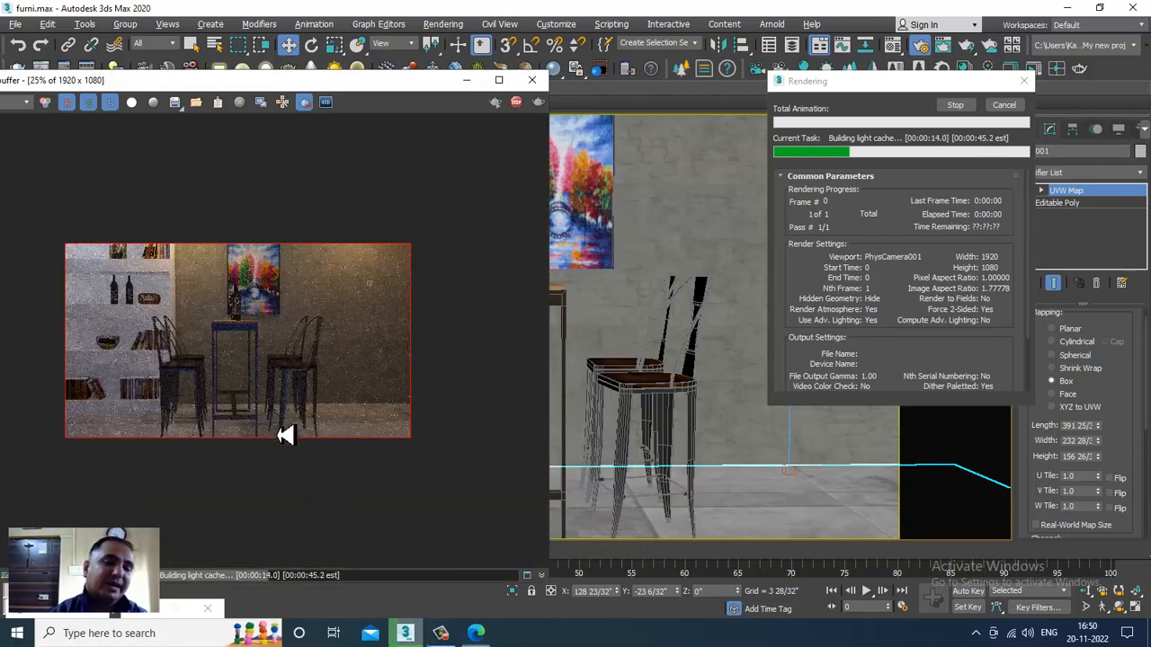